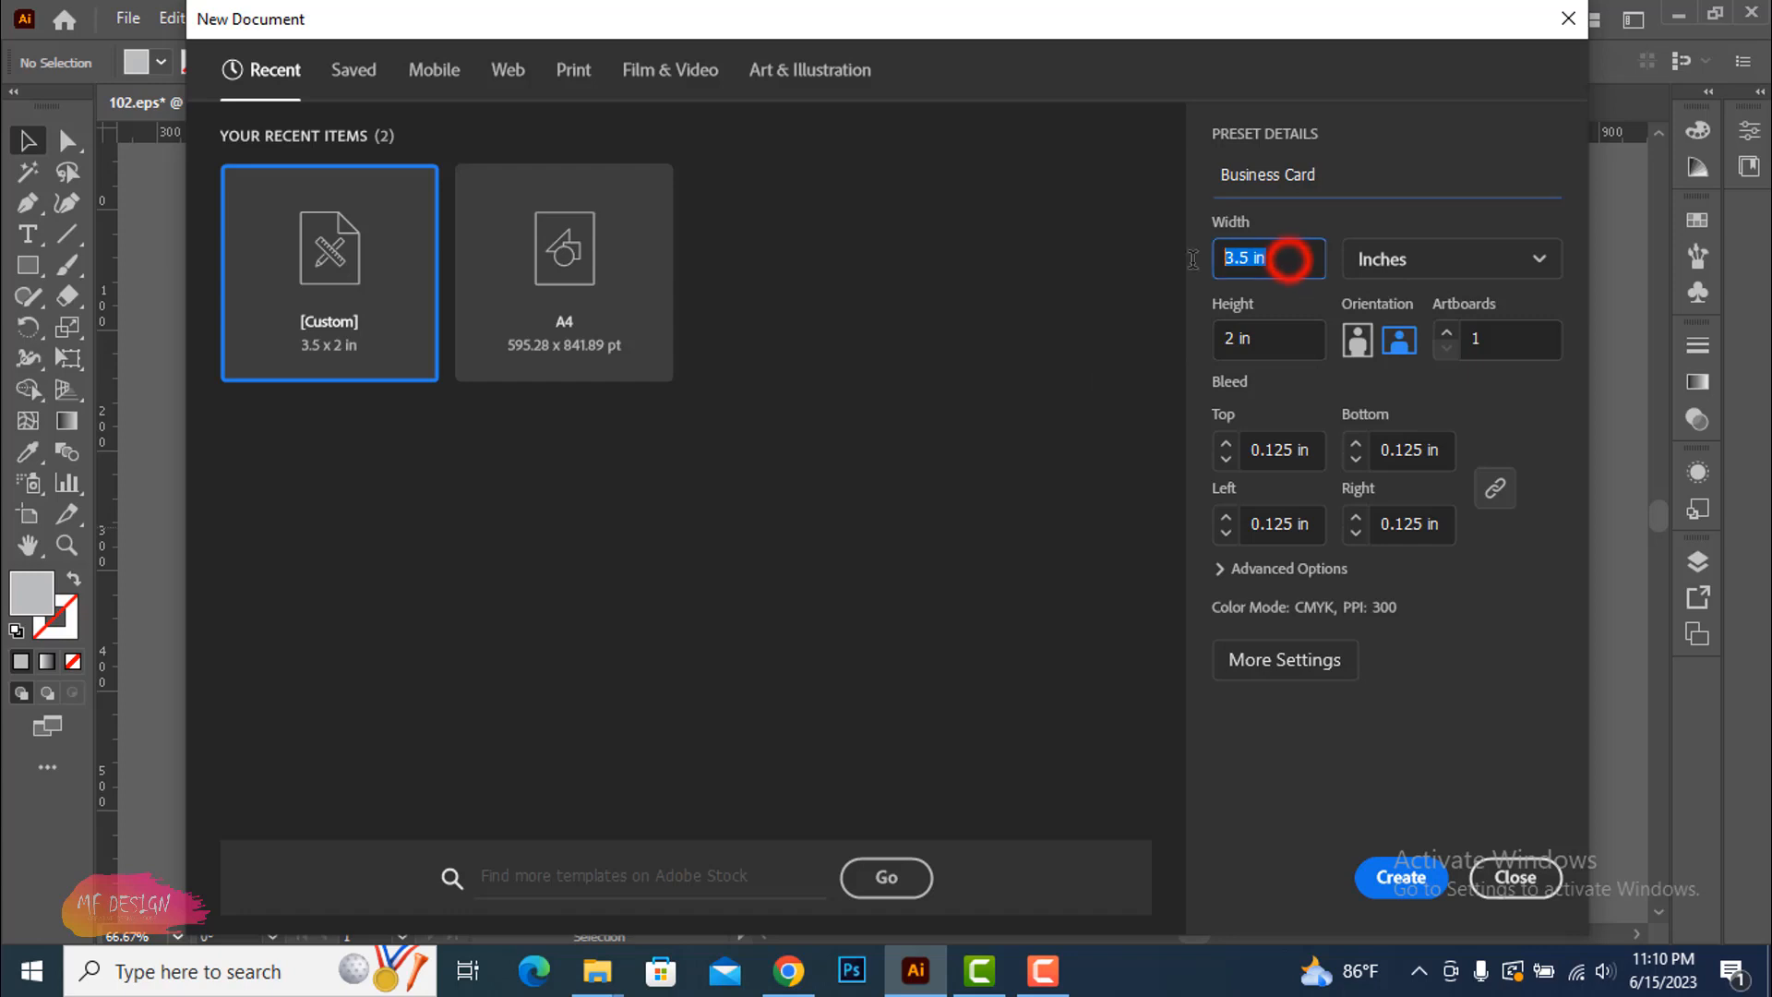
Create a landscape document named Business Card, 3.5 x 2 in, with 0.125 in bleed on all sides, CMYK colour and 300 ppi raster effects
{"action": "left_click", "coordinate": [1444, 261]}
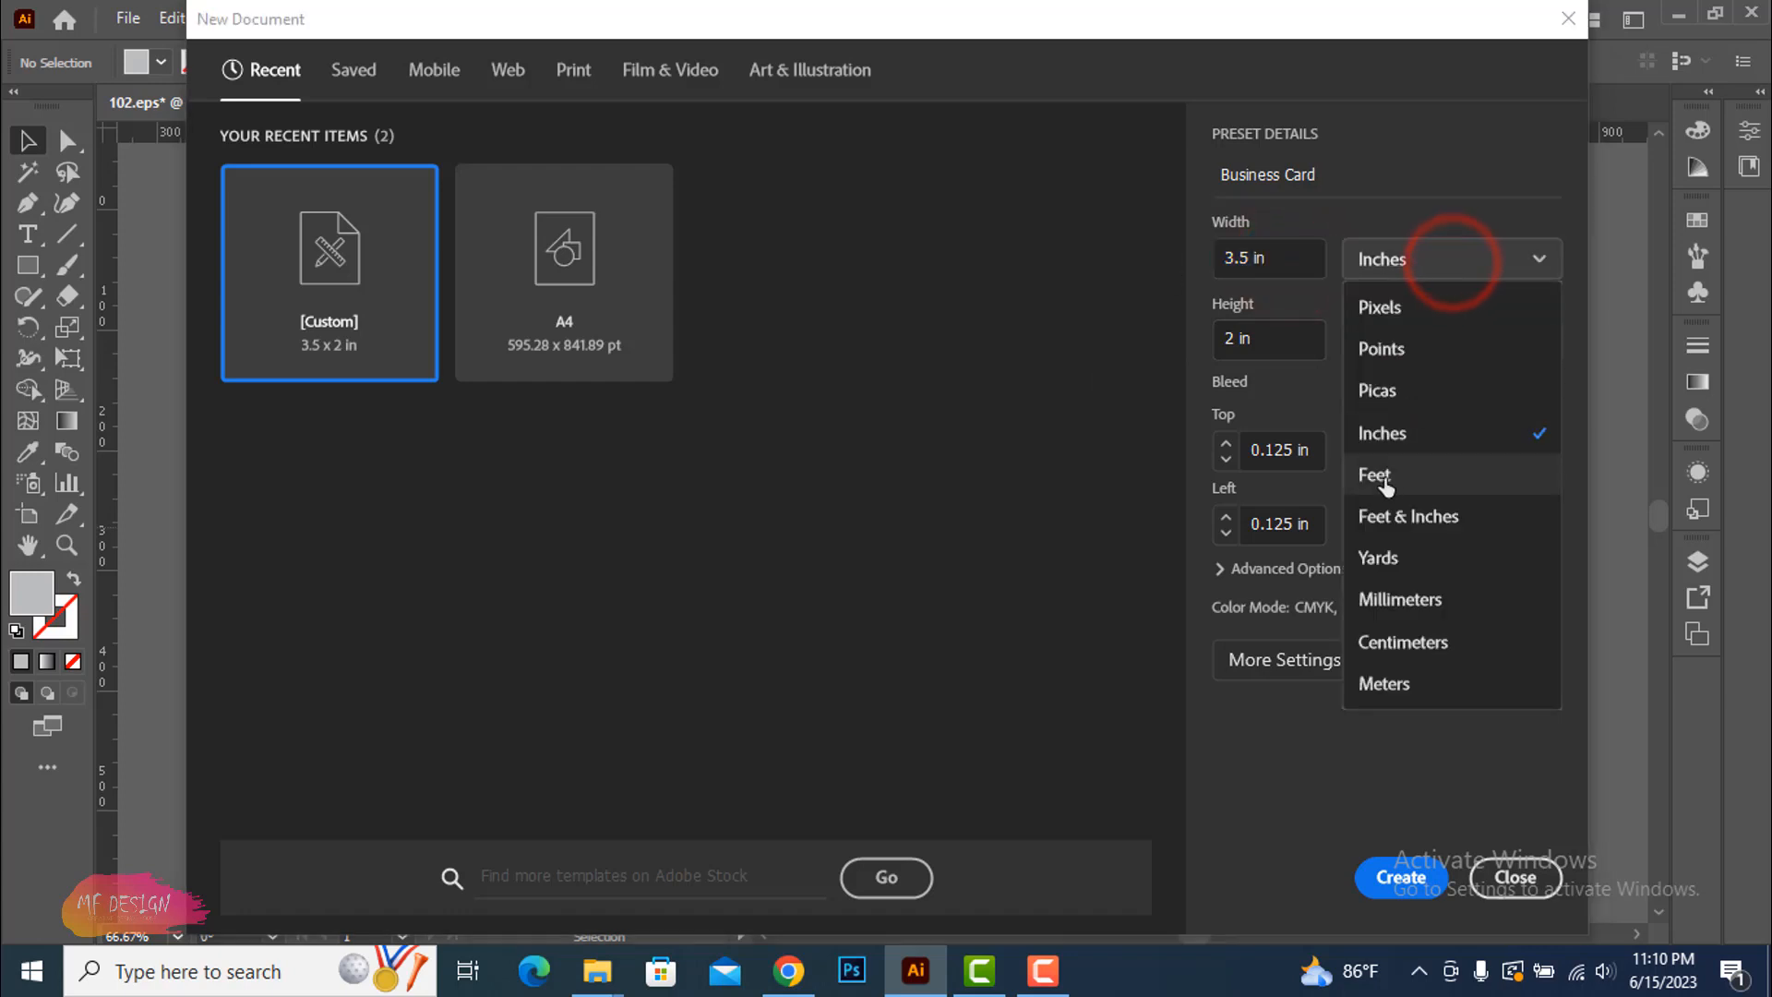
{"action": "left_click", "coordinate": [1285, 375]}
{"action": "left_click", "coordinate": [1265, 337]}
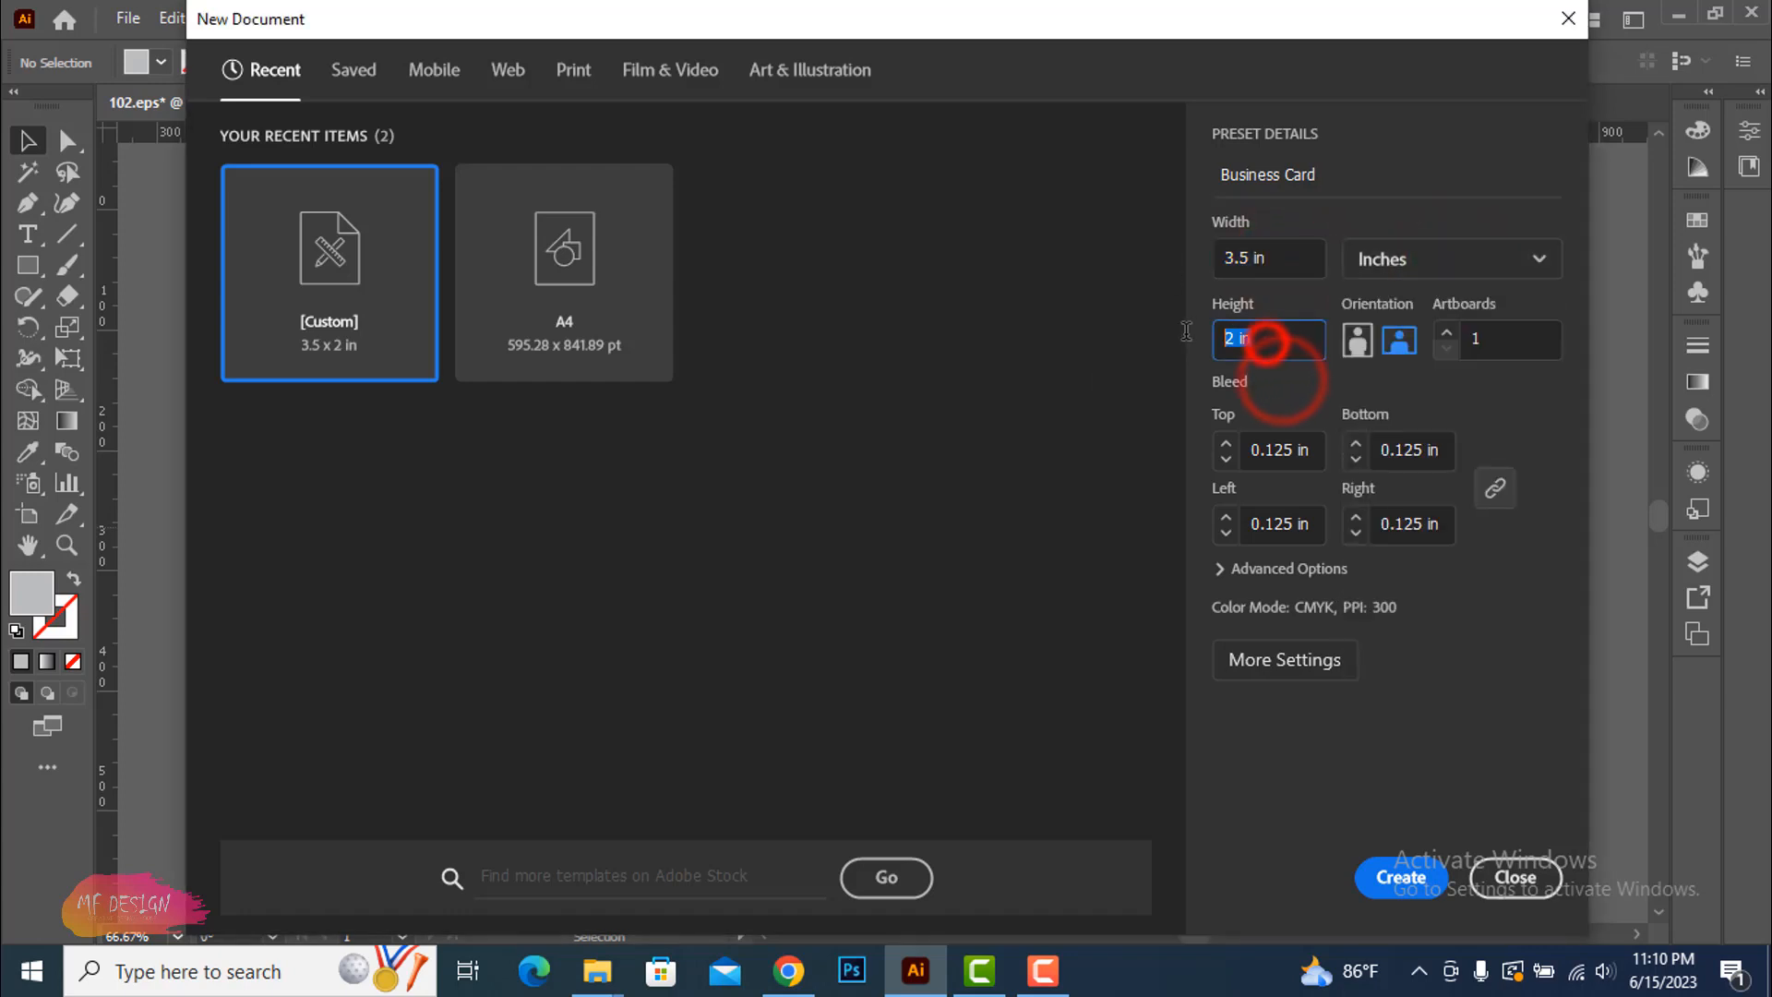
{"action": "left_click", "coordinate": [1308, 397]}
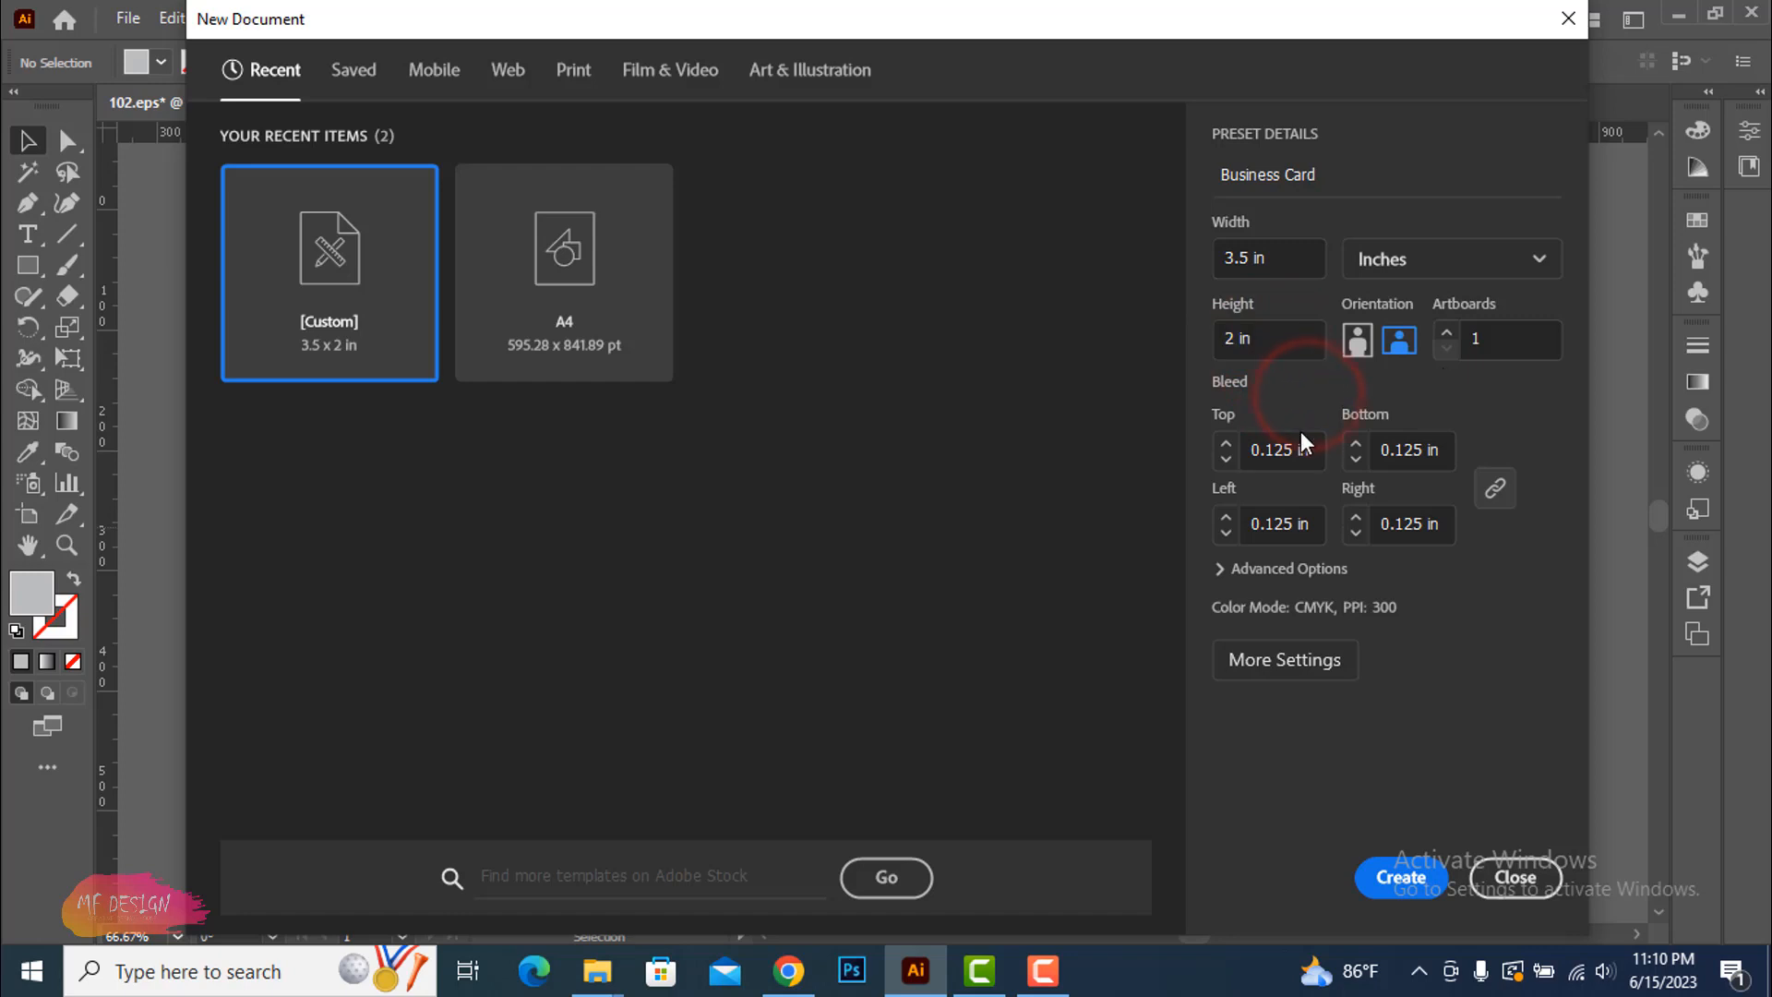
{"action": "left_click", "coordinate": [1252, 451]}
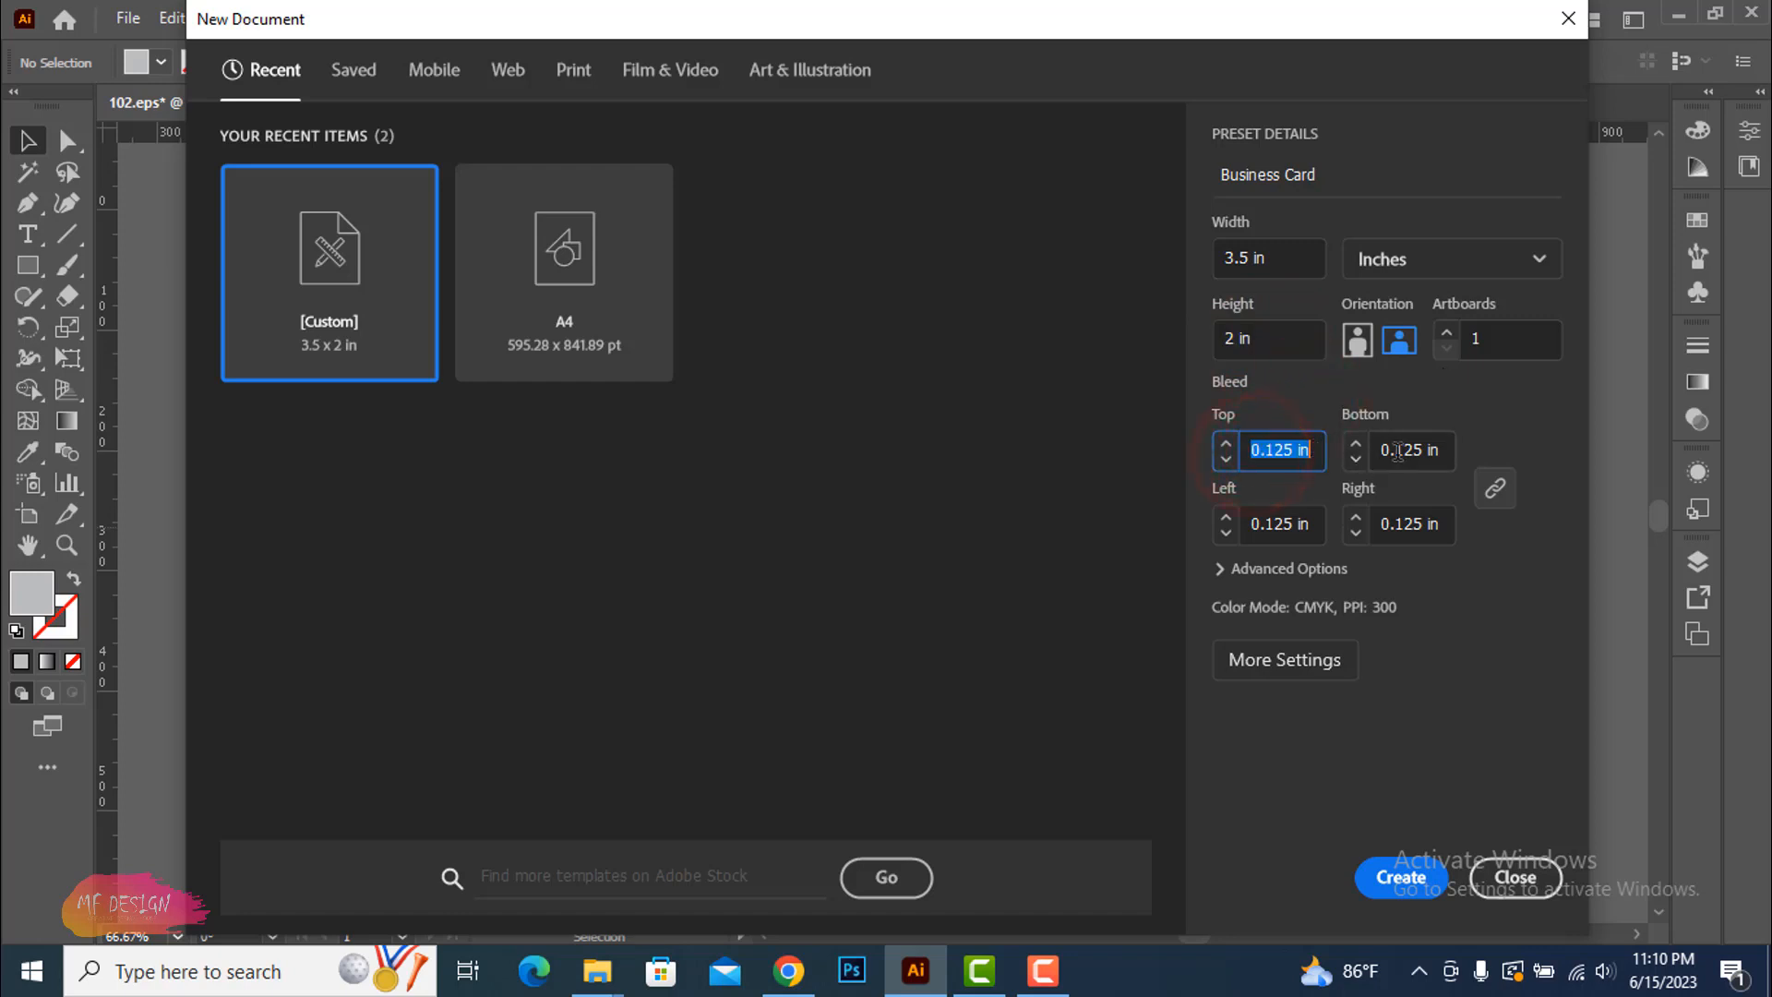
{"action": "left_click", "coordinate": [1447, 452]}
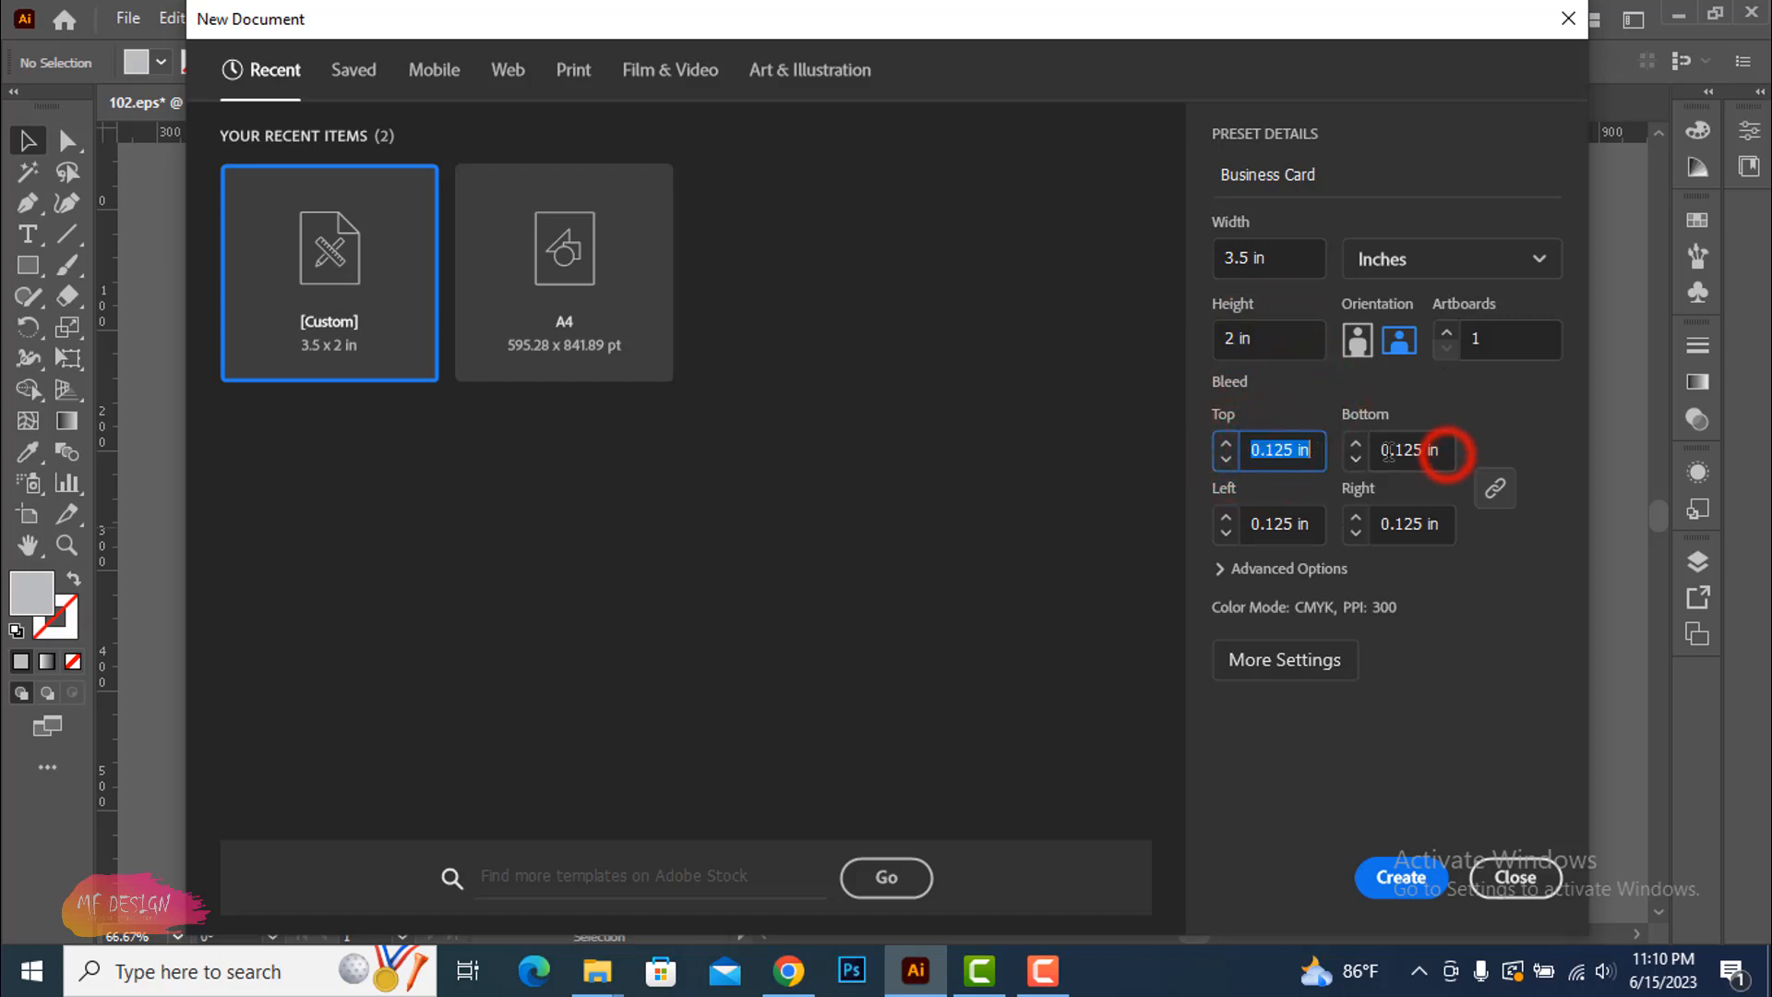
{"action": "left_click", "coordinate": [1226, 568]}
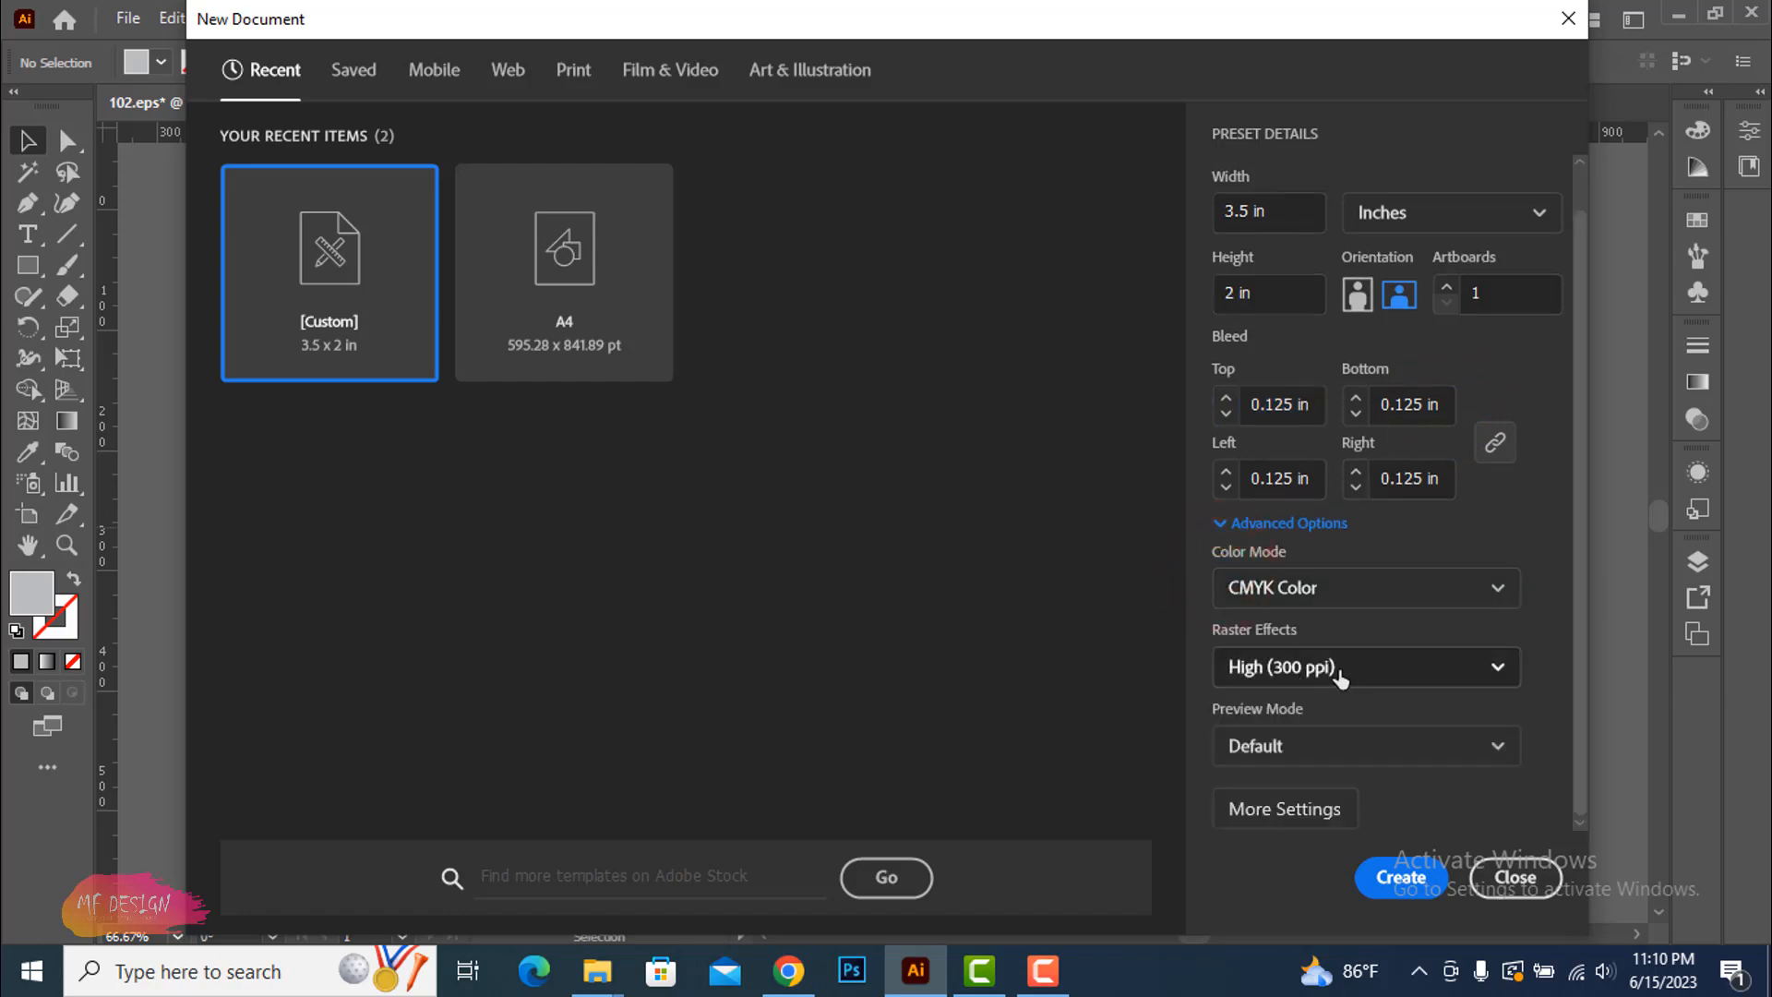
{"action": "left_click", "coordinate": [1405, 886]}
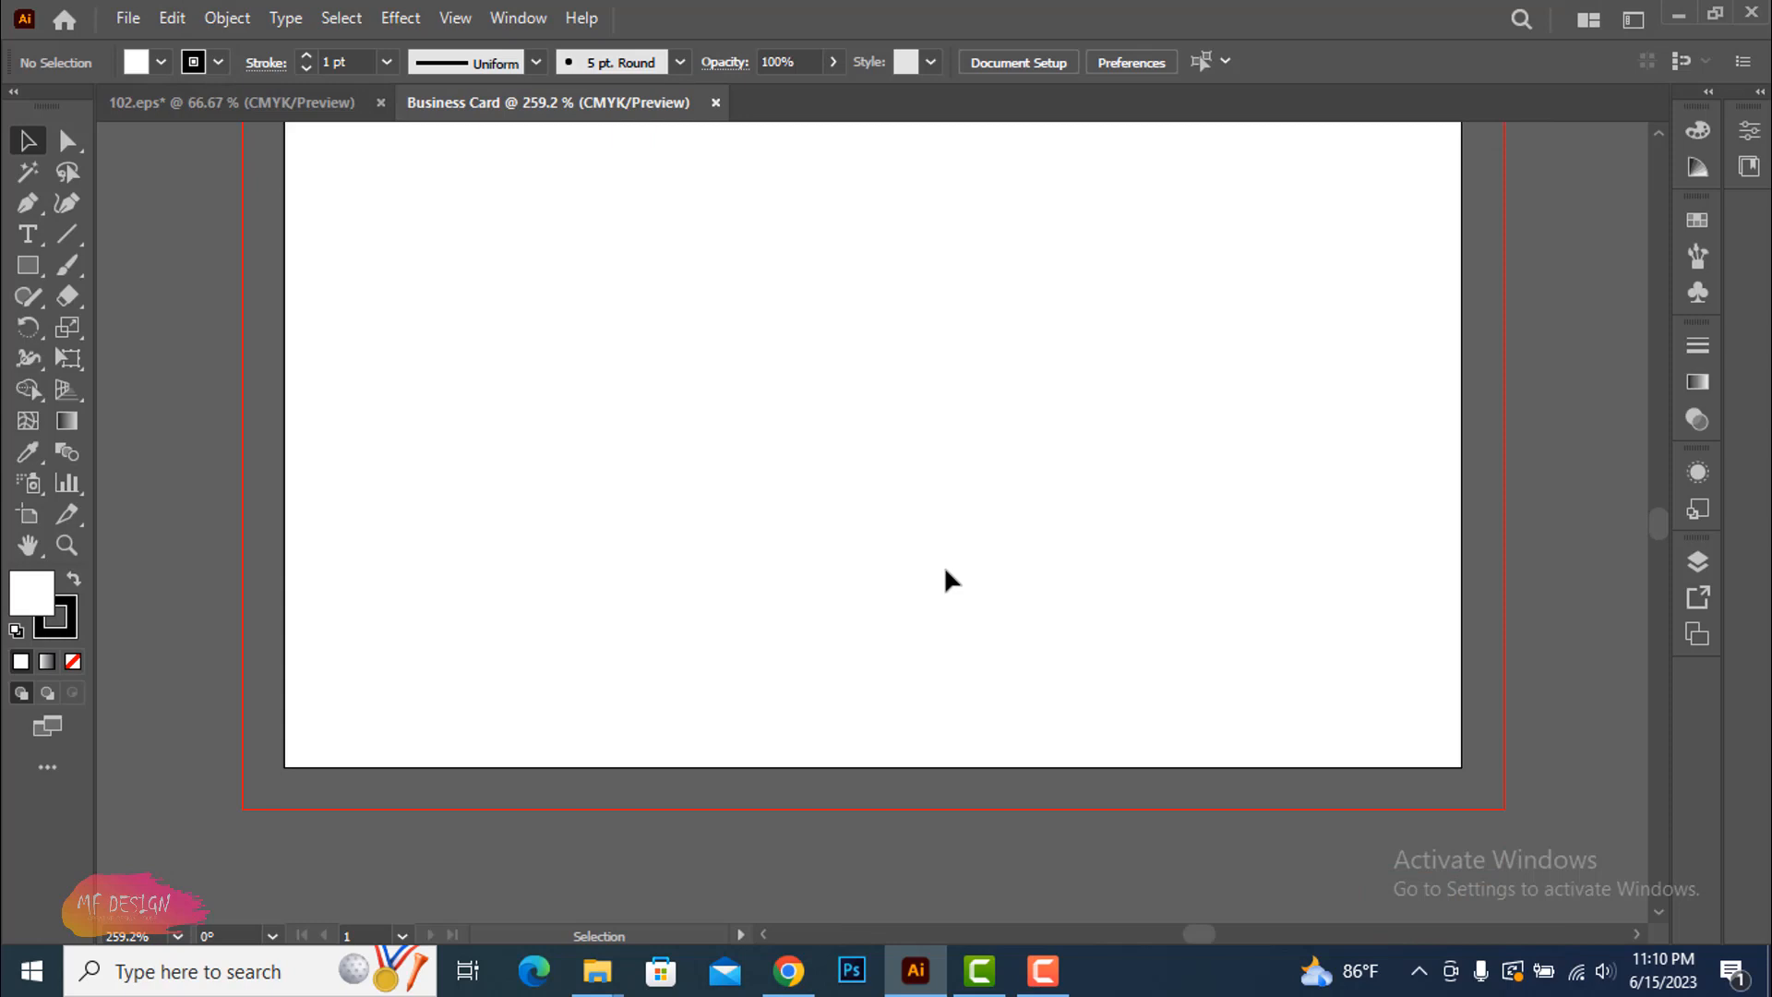
Create a white rectangle with a black 1 pt stroke, slightly smaller than the artboard
{"action": "key", "text": "ctrl+minus"}
{"action": "key", "text": "ctrl+minus"}
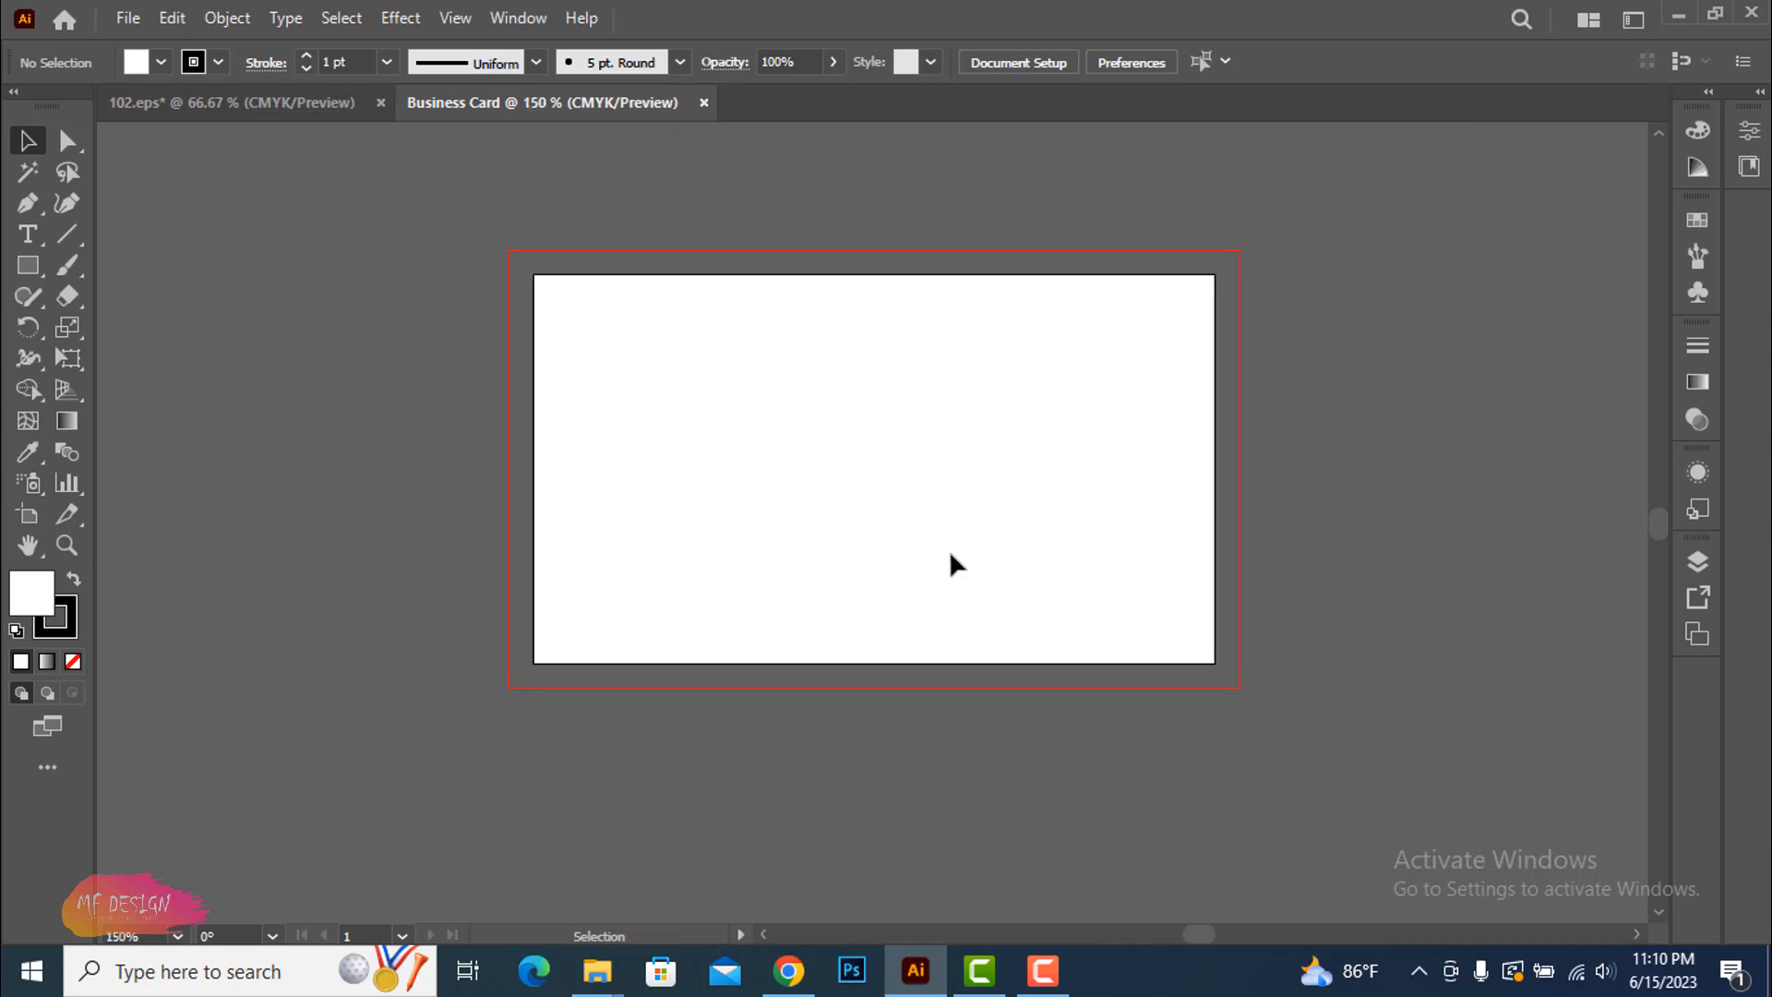
{"action": "left_click_drag", "start_coordinate": [1030, 475], "coordinate": [845, 503]}
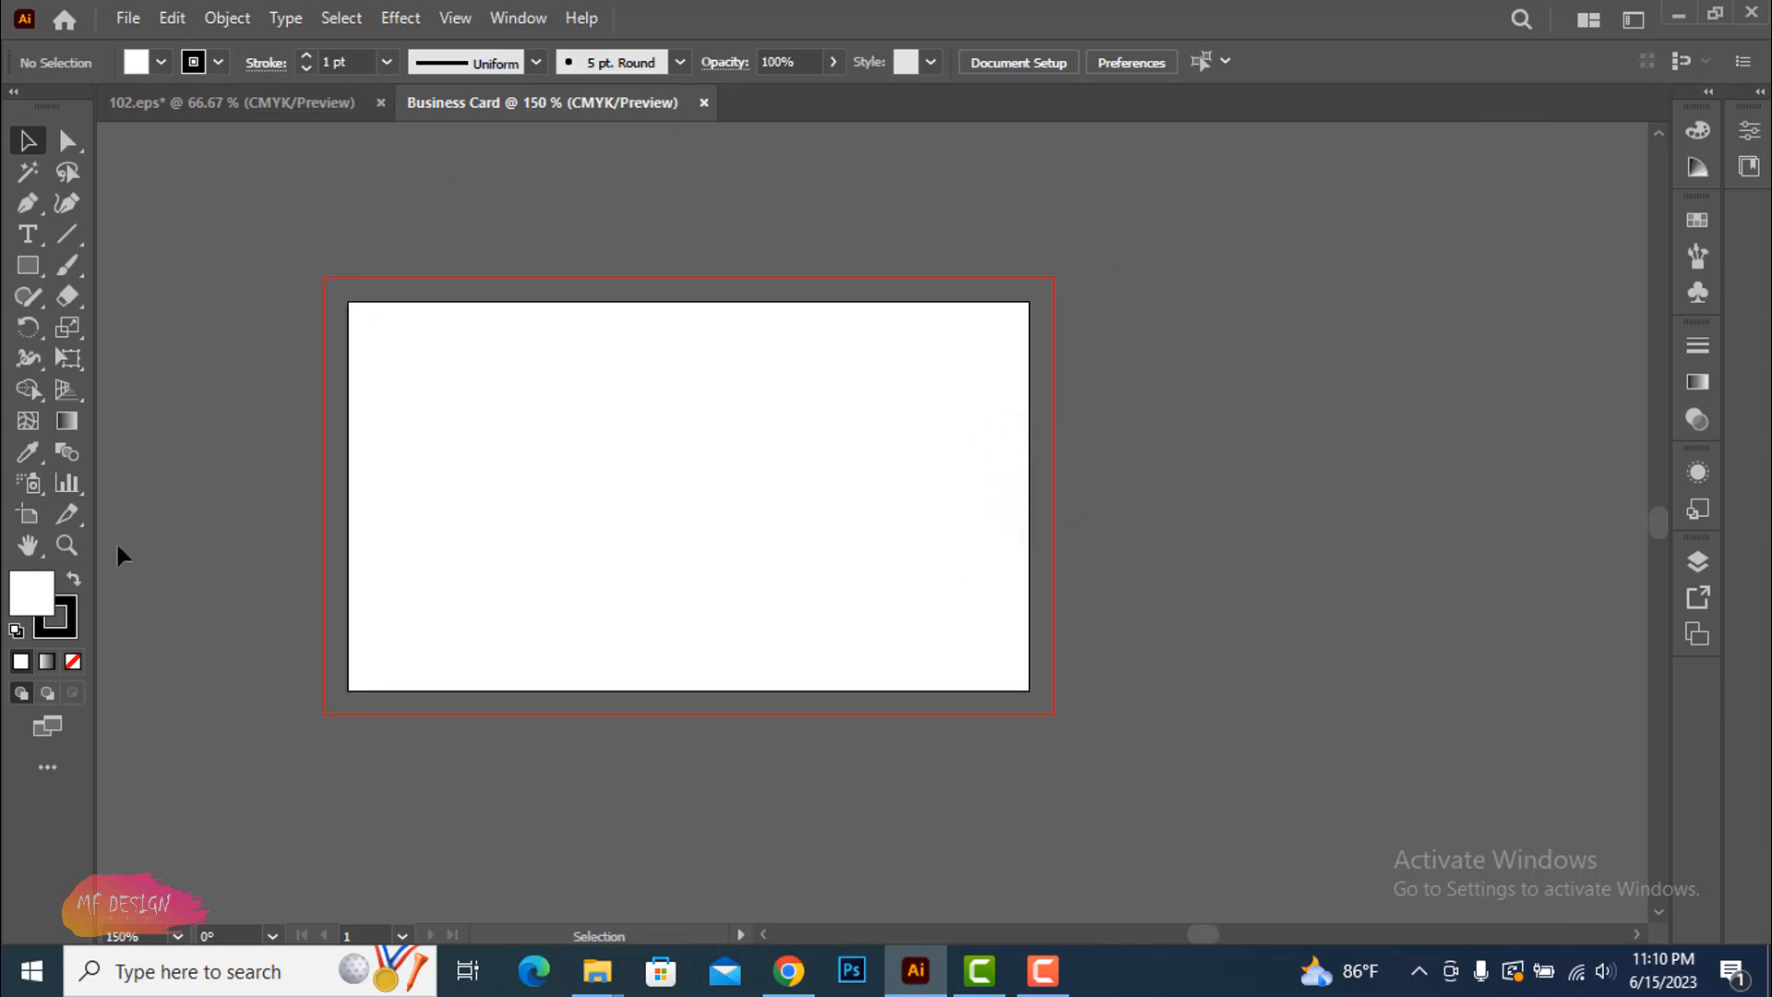
{"action": "left_click", "coordinate": [27, 268]}
{"action": "left_click", "coordinate": [613, 461]}
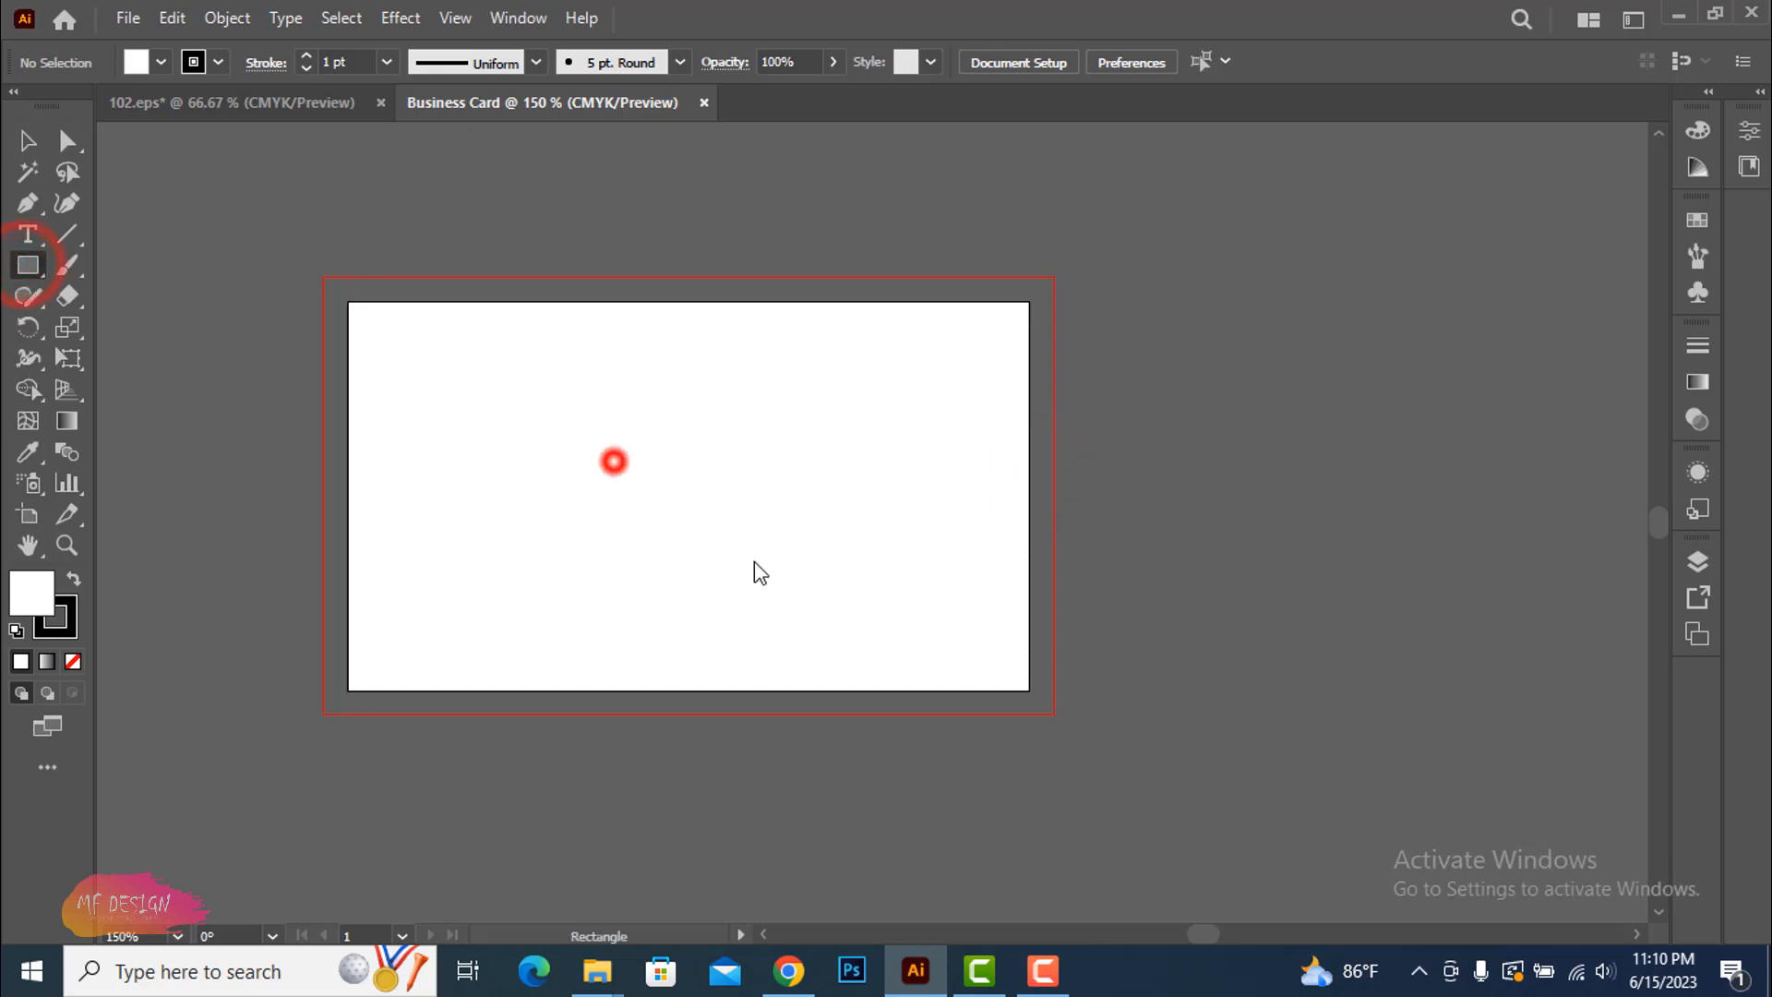
{"action": "left_click_drag", "start_coordinate": [898, 427], "coordinate": [761, 427]}
{"action": "left_click_drag", "start_coordinate": [881, 471], "coordinate": [795, 475]}
{"action": "left_click", "coordinate": [828, 539]}
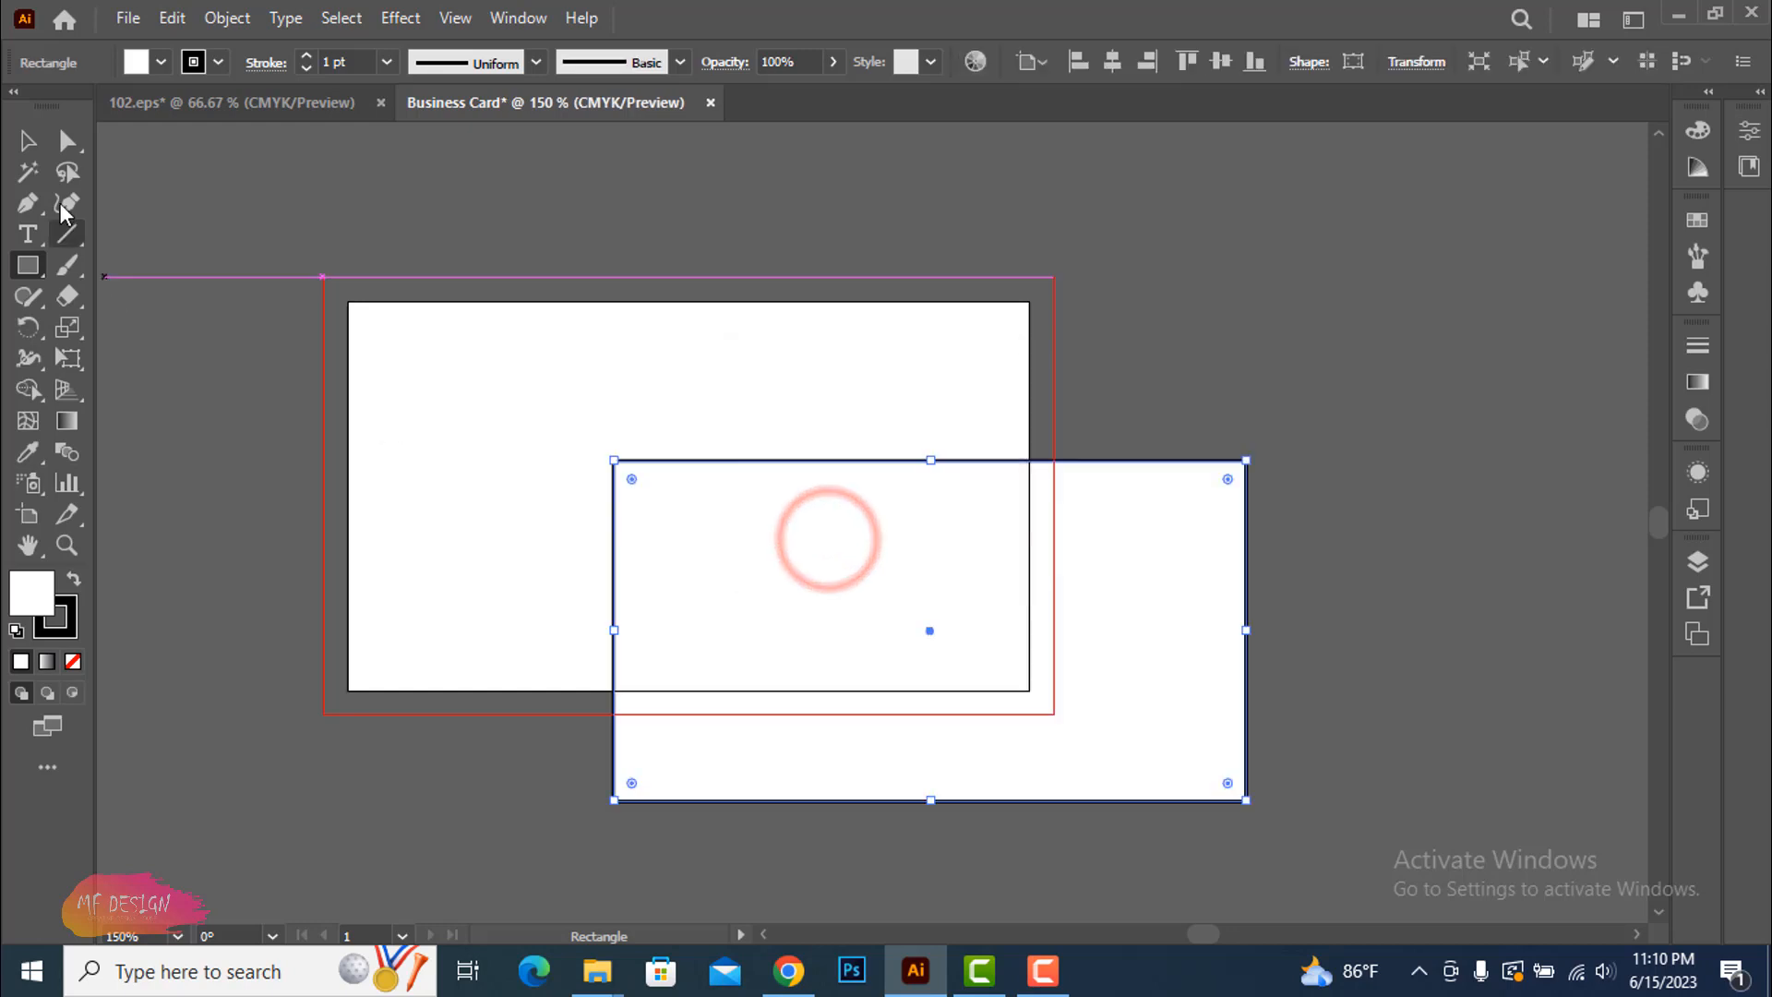
Centre the rectangle horizontally and vertically on the artboard and convert it into a guide
{"action": "left_click", "coordinate": [26, 141]}
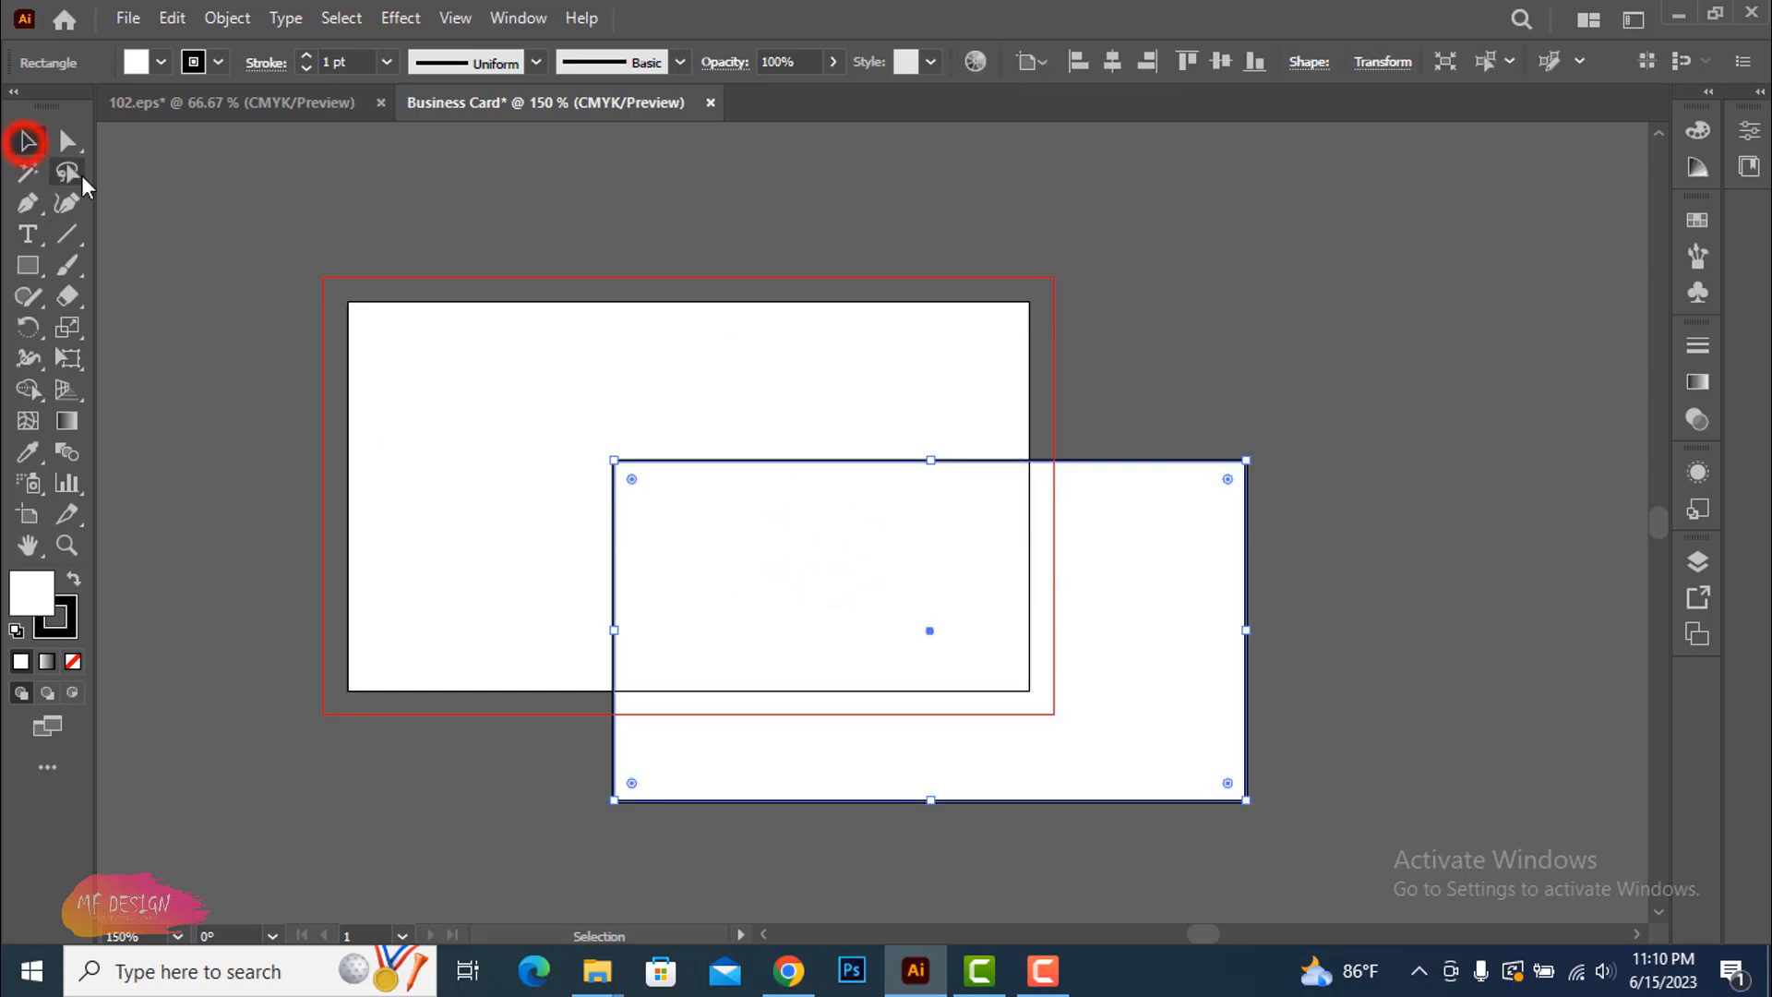
{"action": "left_click", "coordinate": [1112, 61]}
{"action": "left_click", "coordinate": [1220, 63]}
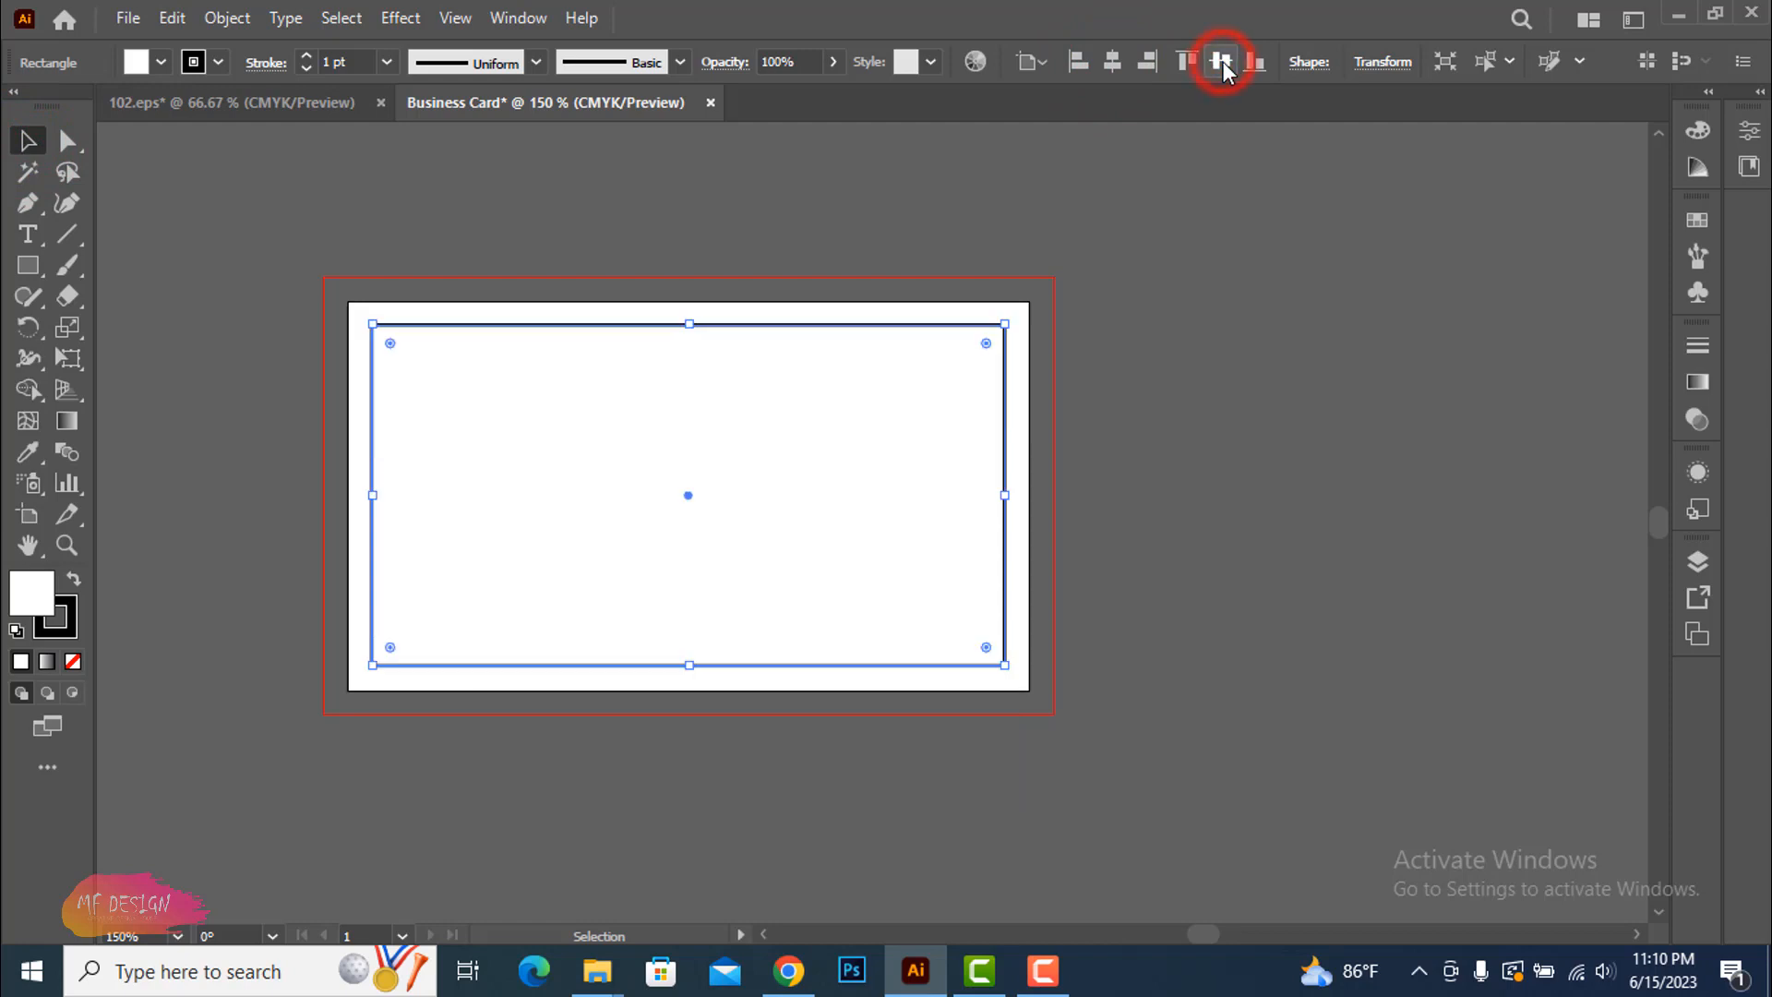
{"action": "right_click", "coordinate": [904, 326]}
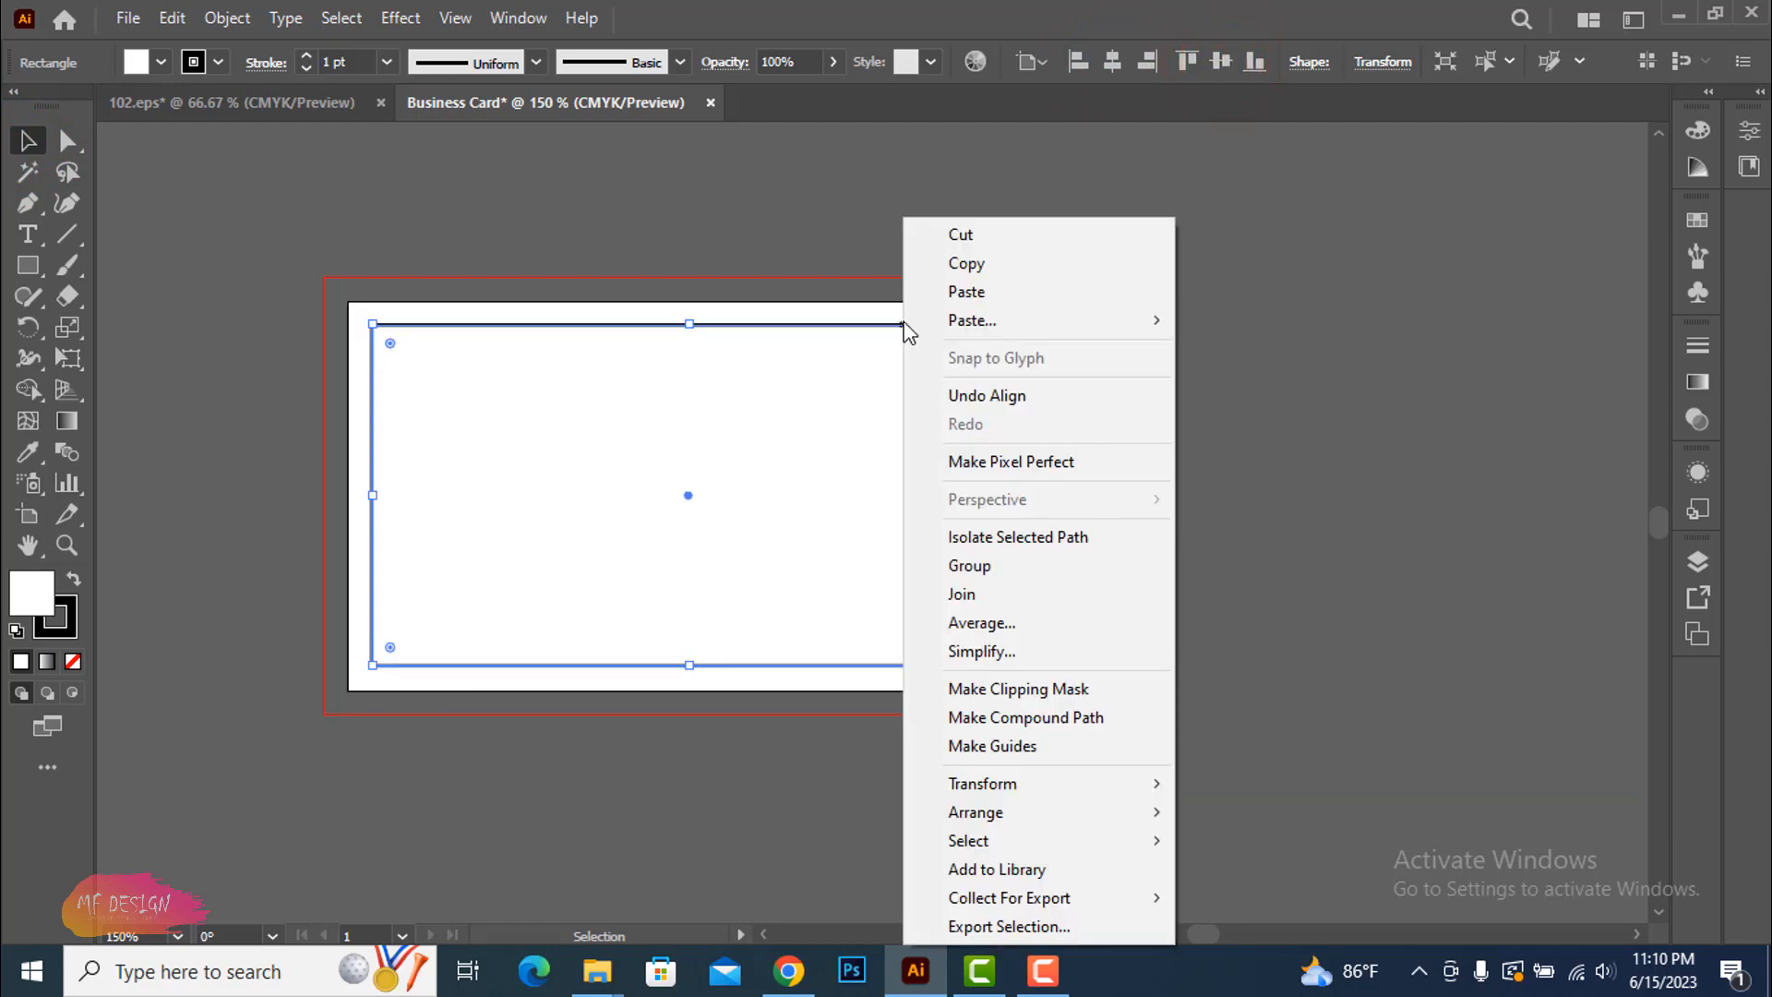
{"action": "left_click", "coordinate": [996, 755]}
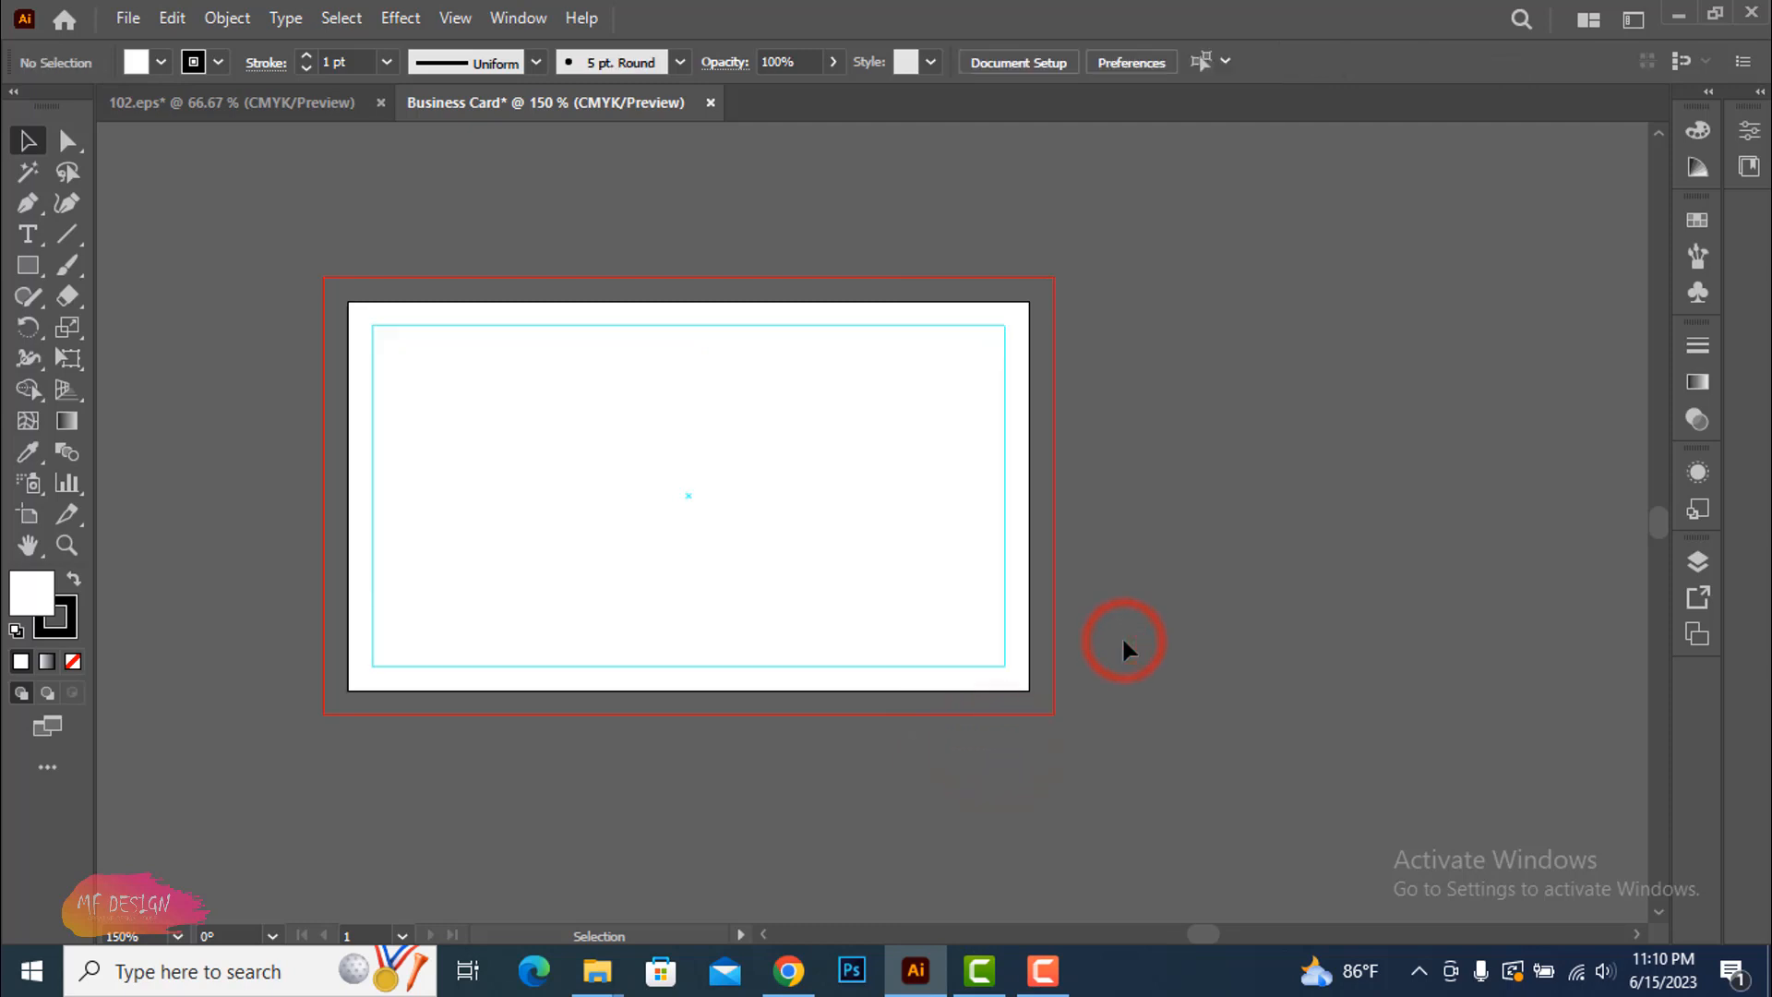
{"action": "left_click_drag", "start_coordinate": [1115, 601], "coordinate": [1305, 534]}
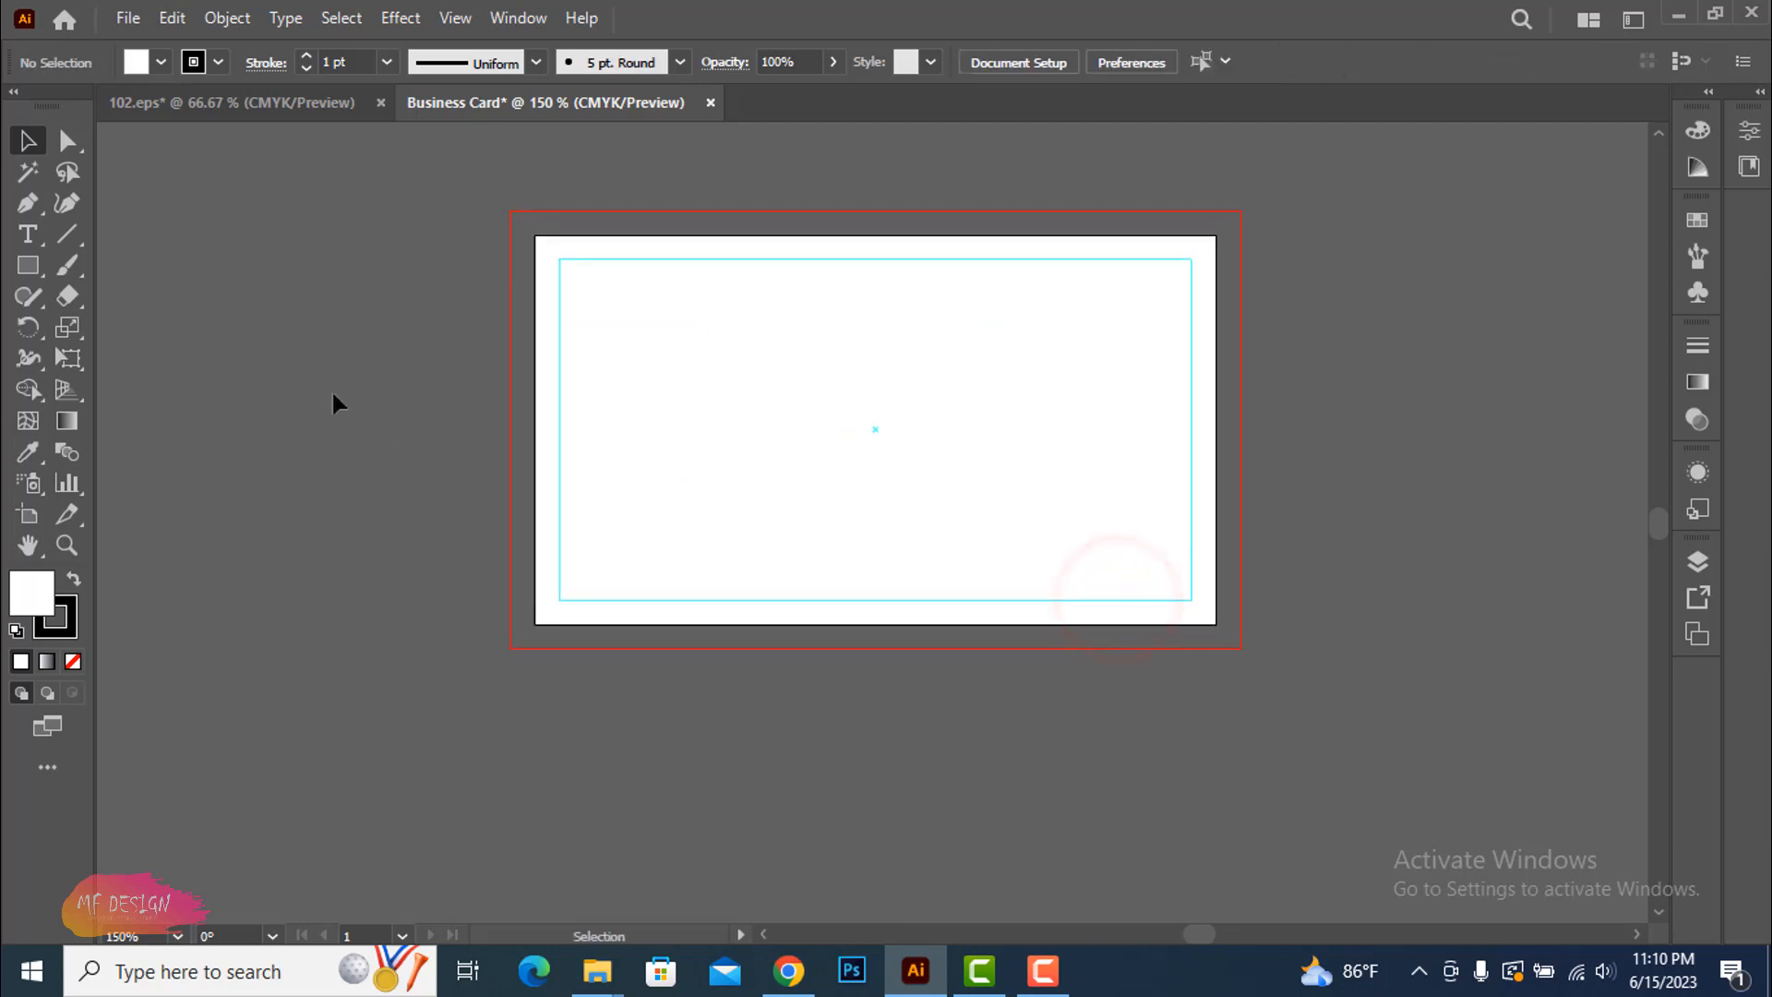
{"action": "left_click", "coordinate": [28, 514]}
{"action": "scroll", "coordinate": [1009, 519], "scroll_direction": "down", "scroll_amount": 2}
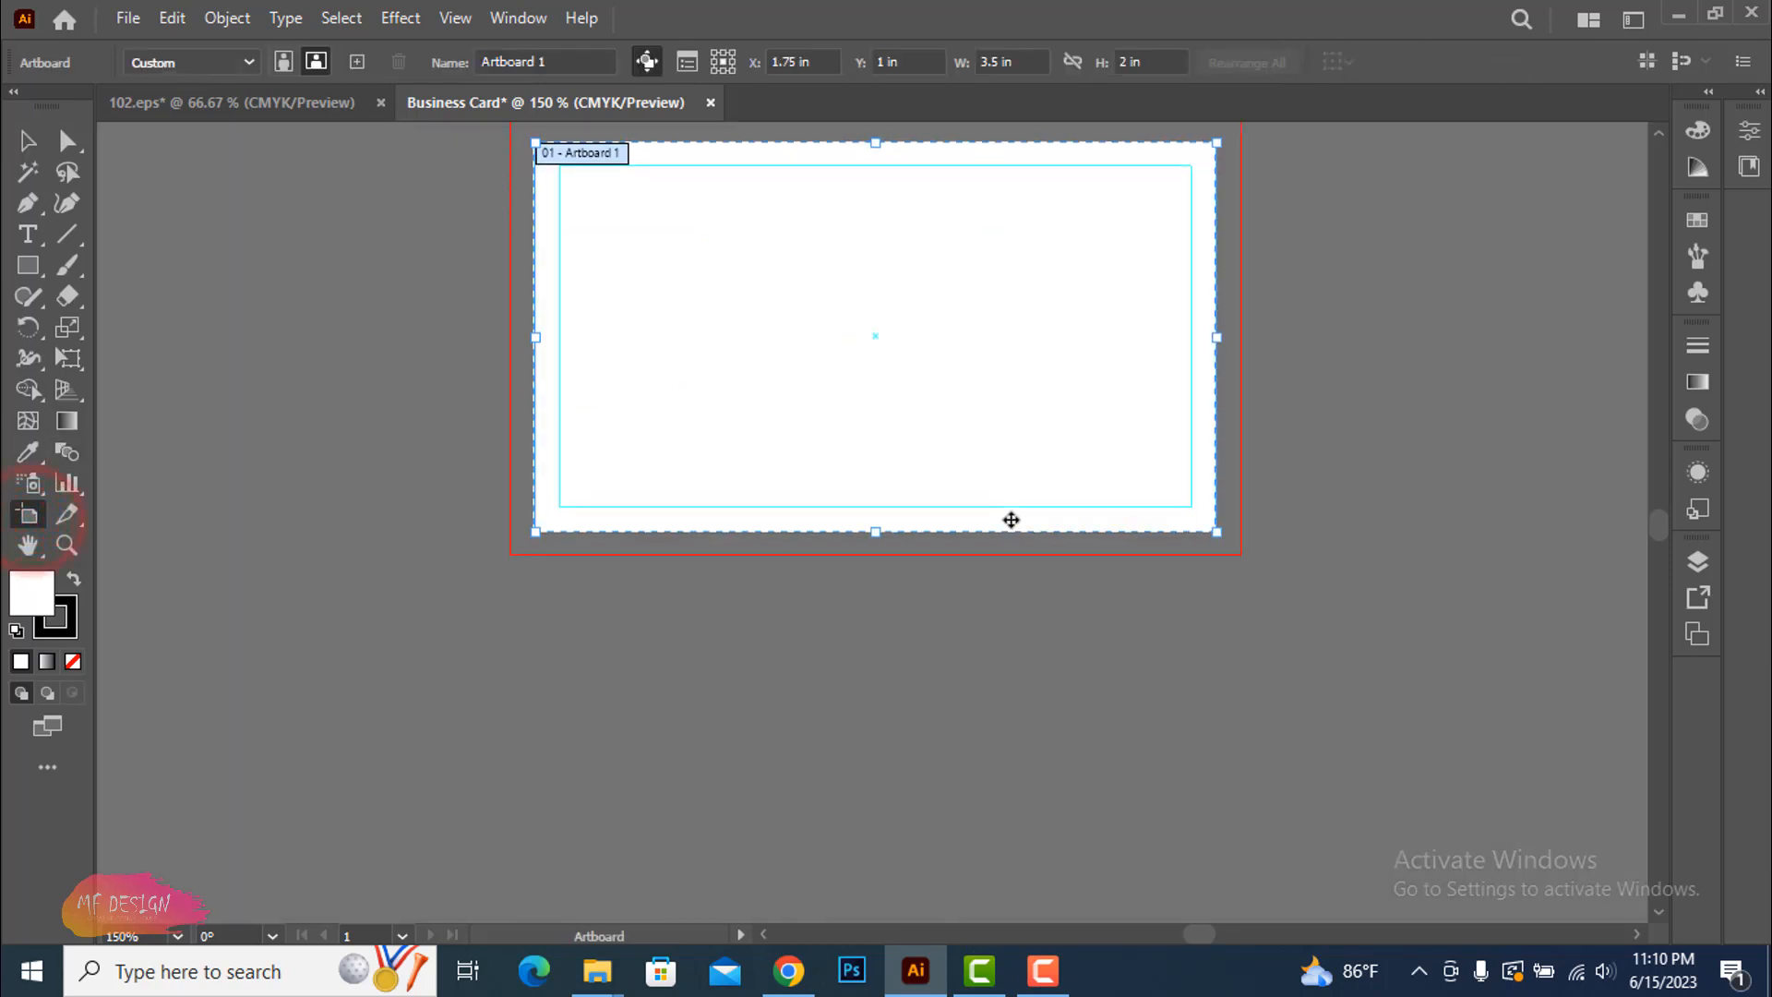
{"action": "scroll", "coordinate": [918, 296], "scroll_direction": "down", "scroll_amount": 1}
{"action": "left_click_drag", "start_coordinate": [908, 278], "coordinate": [892, 726]}
{"action": "scroll", "coordinate": [1326, 673], "scroll_direction": "down", "scroll_amount": 3}
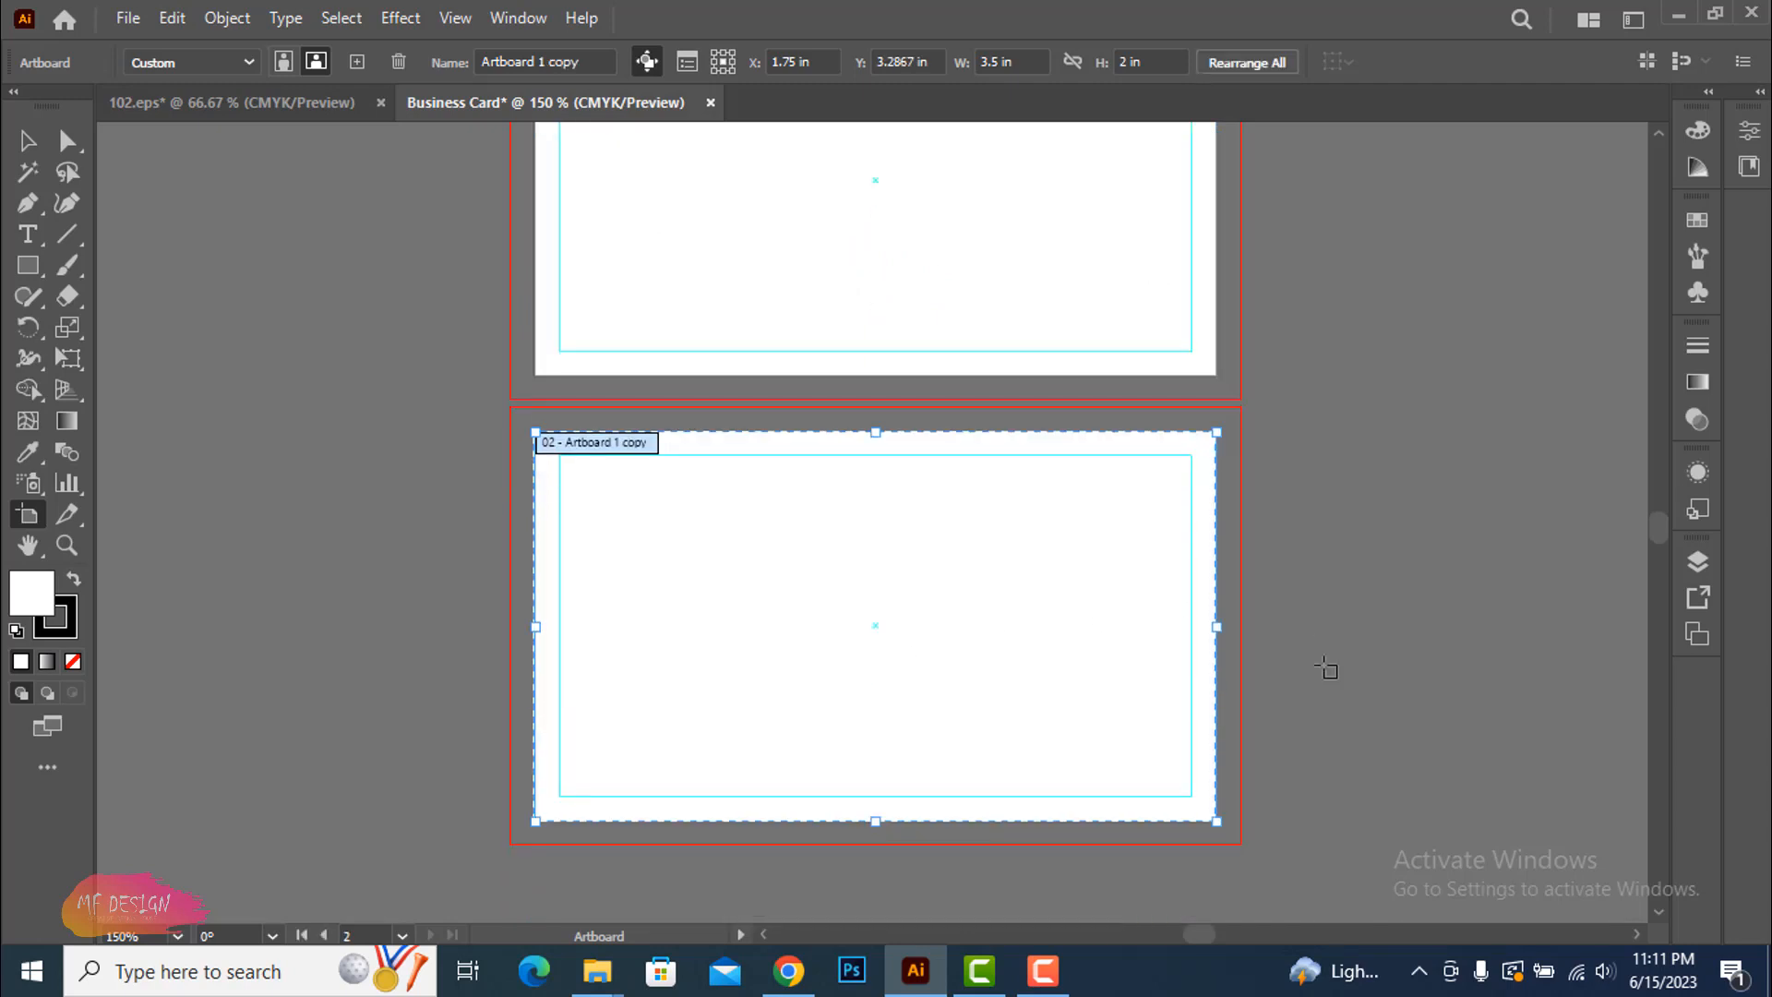
{"action": "key", "text": "Delete"}
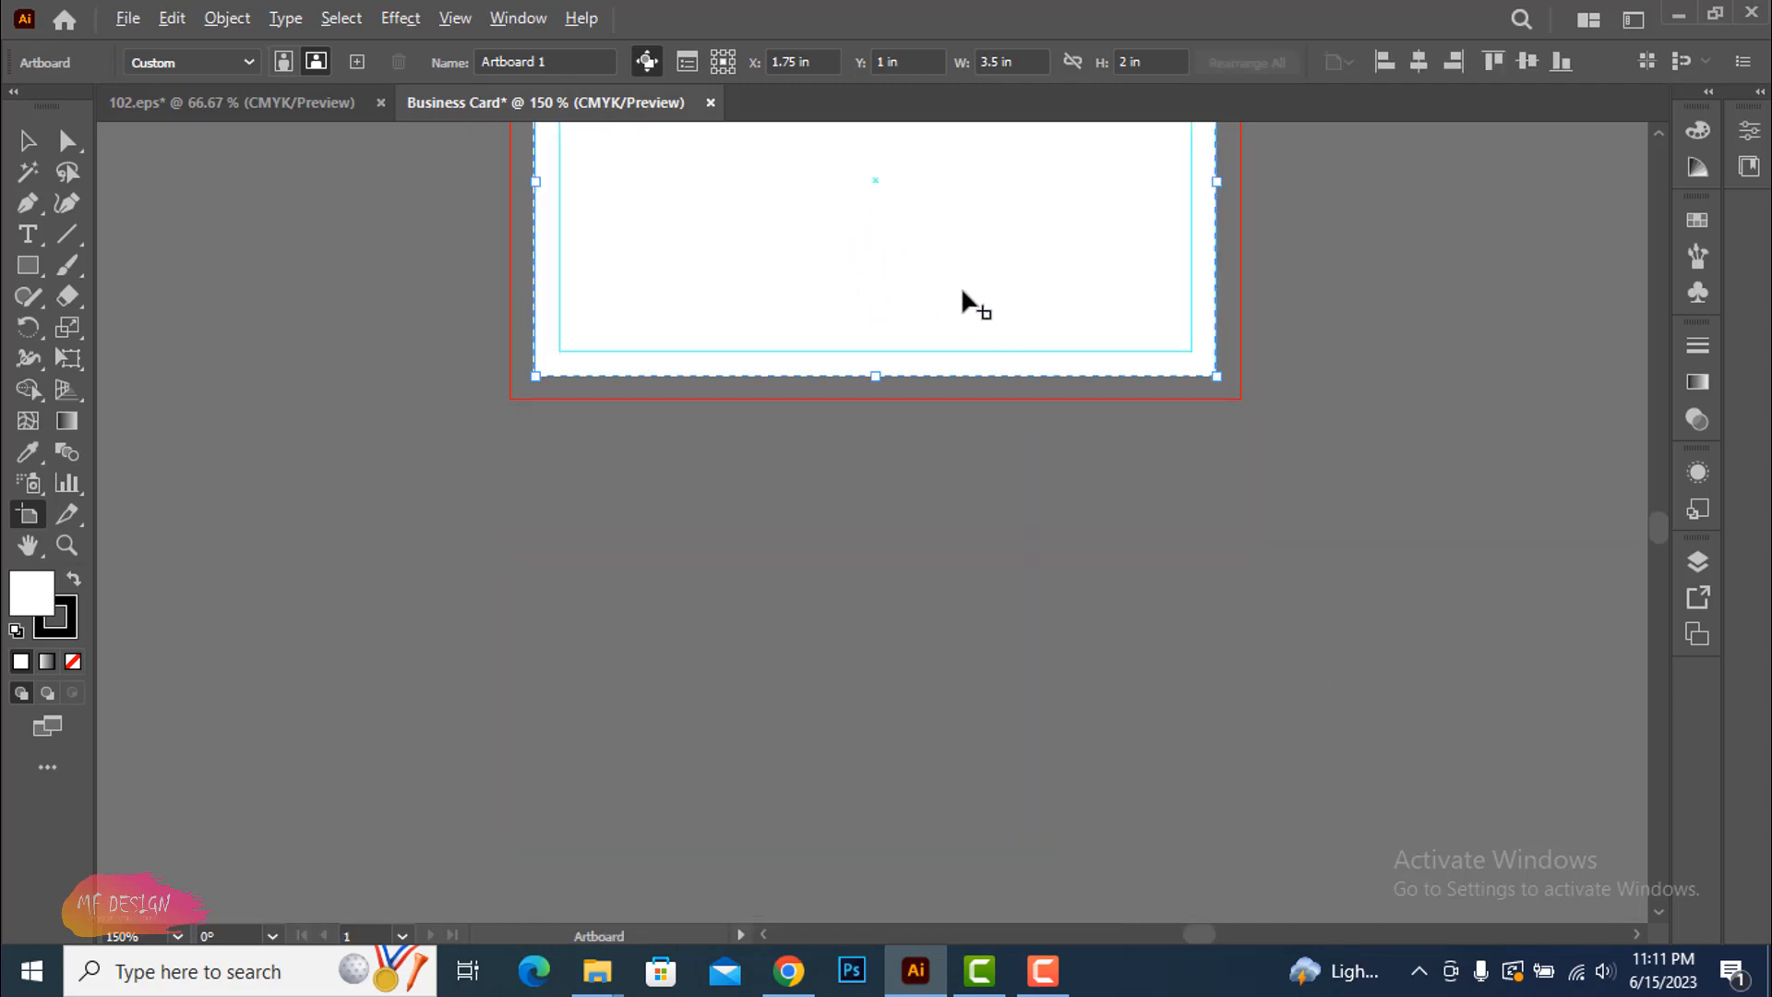
Move the artboard to about X 1.70 in, Y 3.51 in and duplicate it with its guide directly below, at about Y 5.93 in
{"action": "left_click_drag", "start_coordinate": [954, 277], "coordinate": [943, 760]}
{"action": "scroll", "coordinate": [1218, 735], "scroll_direction": "down", "scroll_amount": 5}
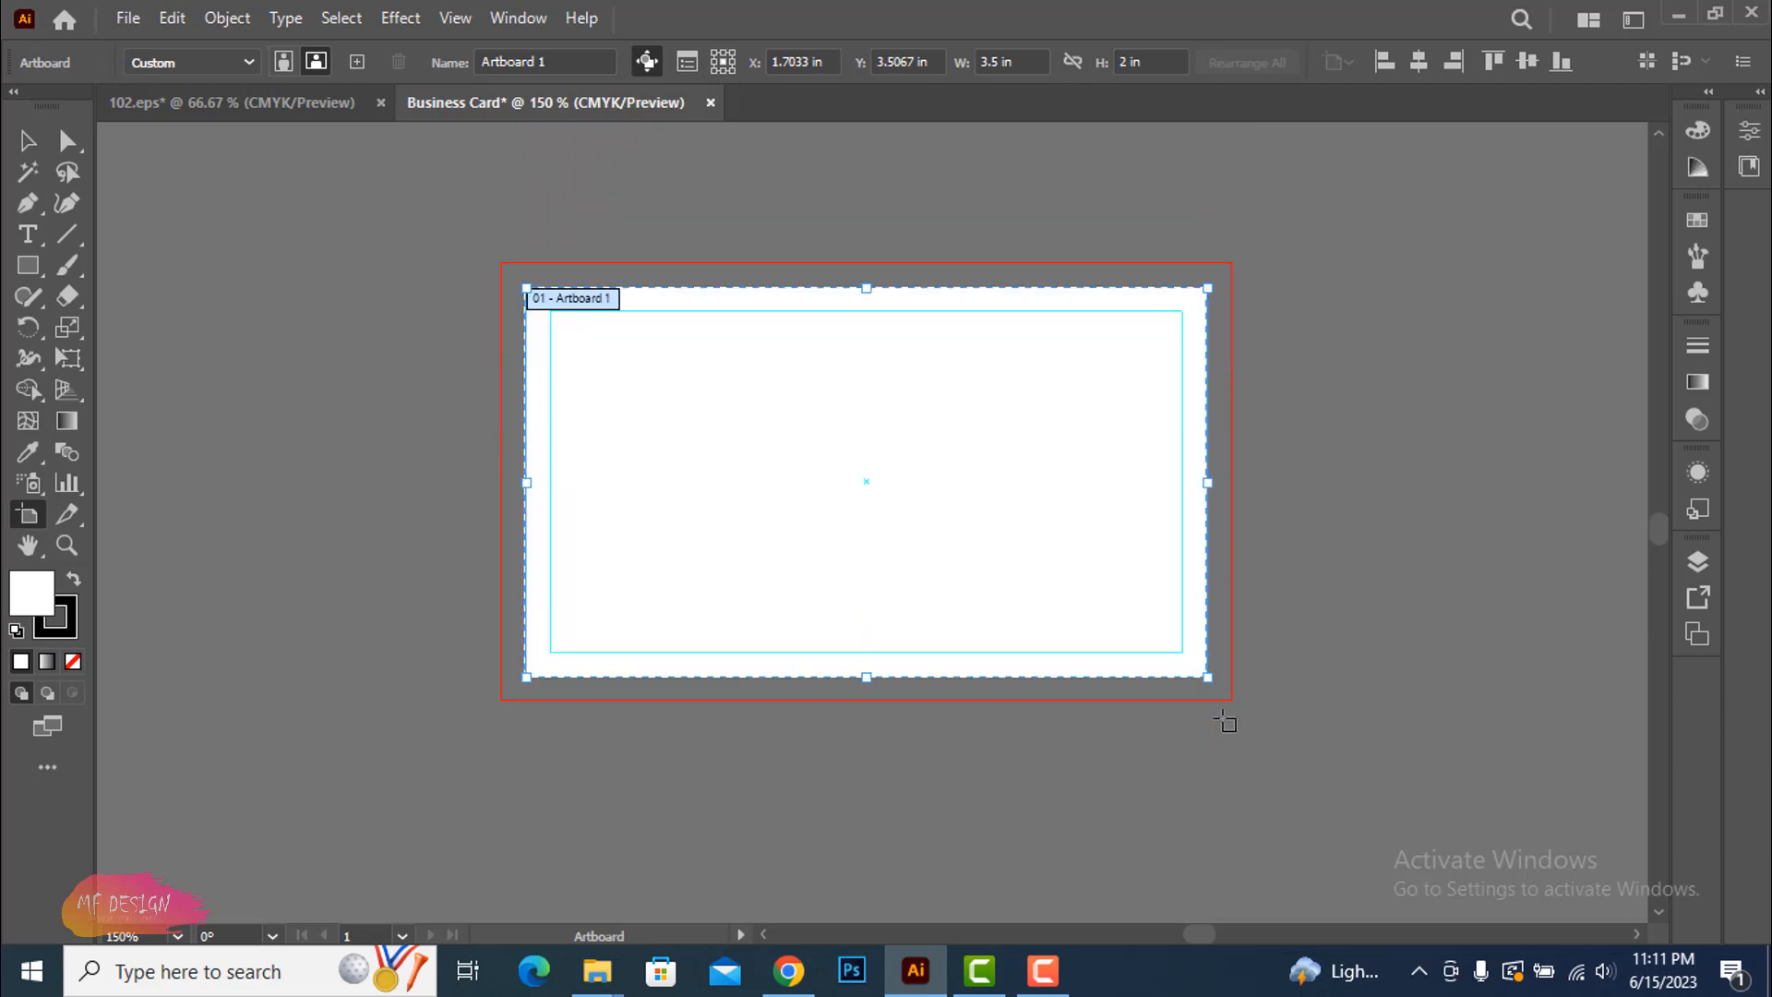
{"action": "scroll", "coordinate": [1169, 699], "scroll_direction": "down", "scroll_amount": 2}
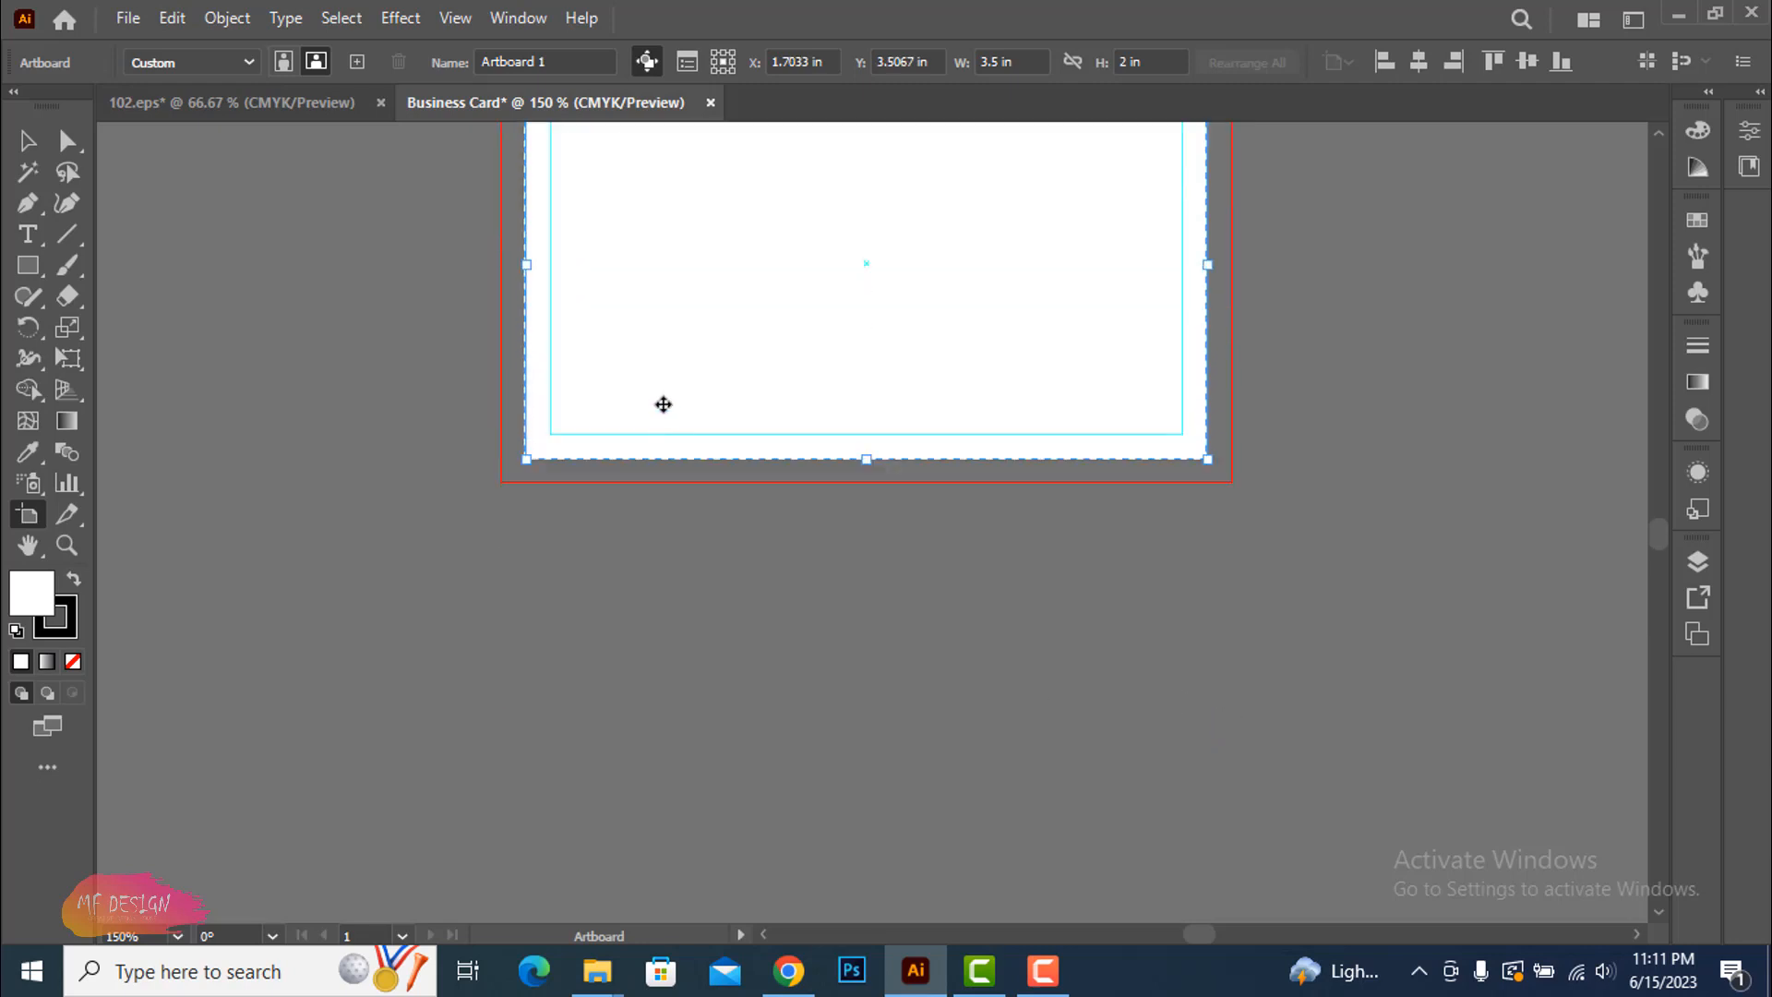
{"action": "left_click_drag", "start_coordinate": [808, 347], "coordinate": [805, 819]}
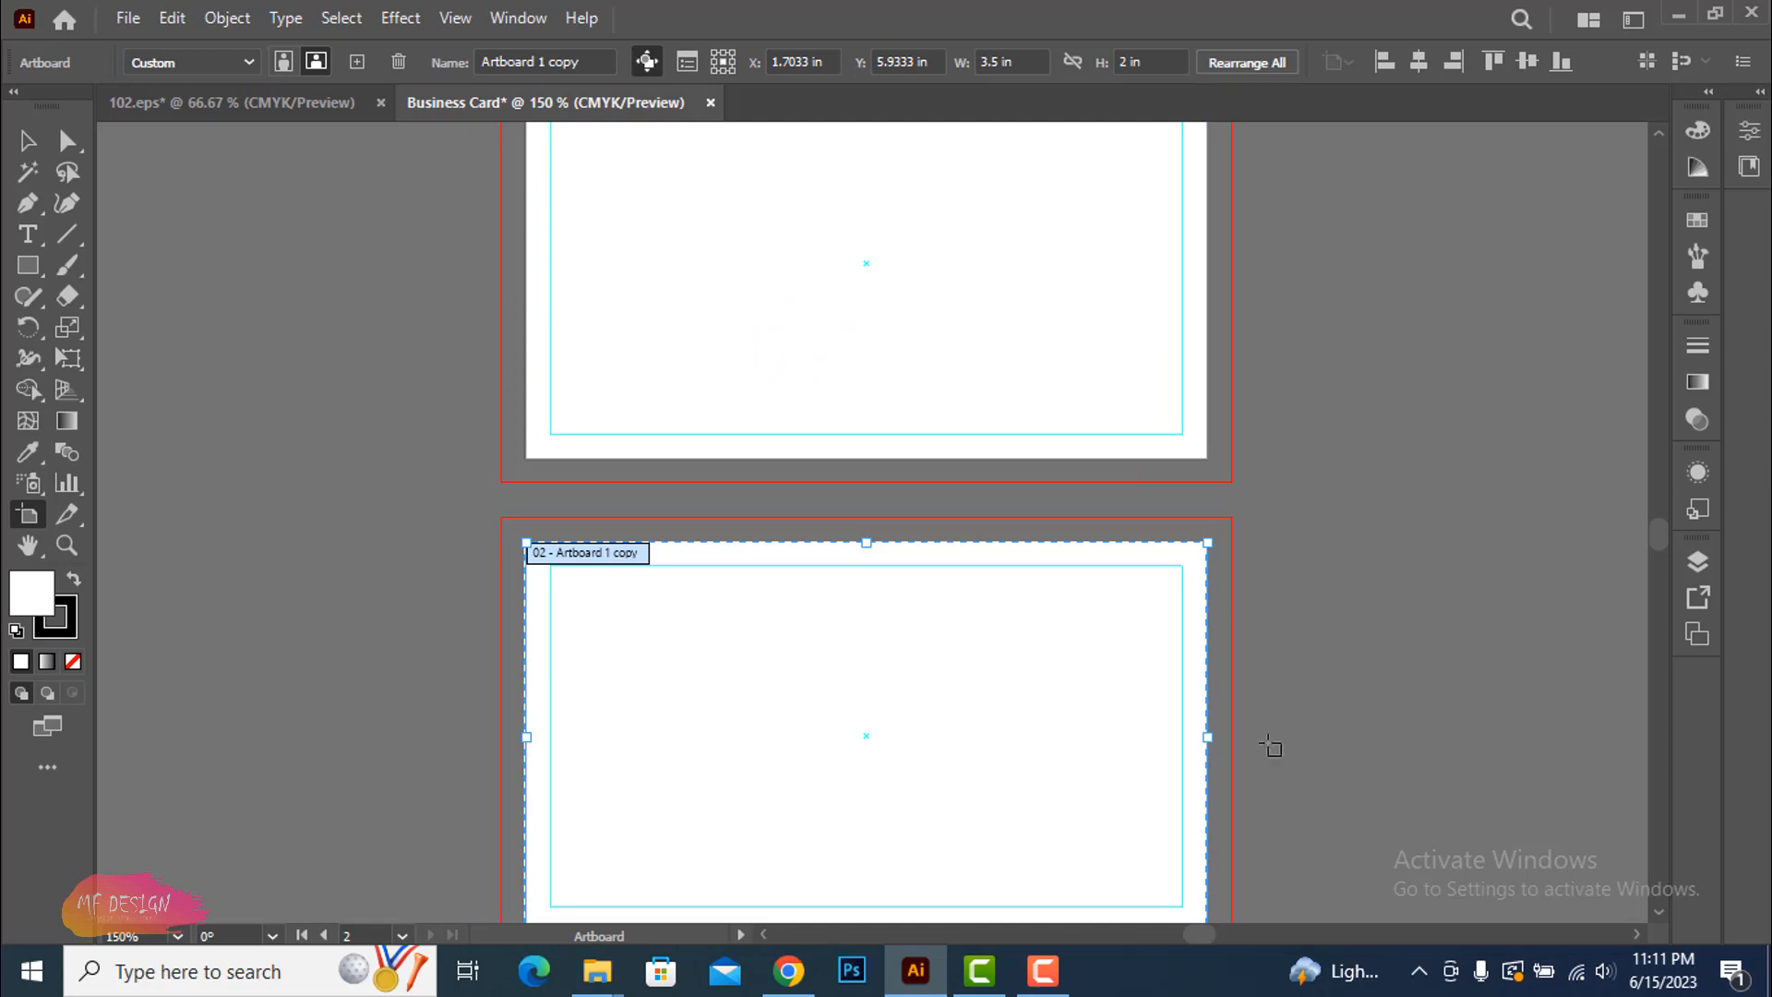
{"action": "scroll", "coordinate": [1292, 711], "scroll_direction": "down", "scroll_amount": 2}
{"action": "left_click", "coordinate": [1329, 664]}
{"action": "scroll", "coordinate": [1329, 664], "scroll_direction": "up", "scroll_amount": 5}
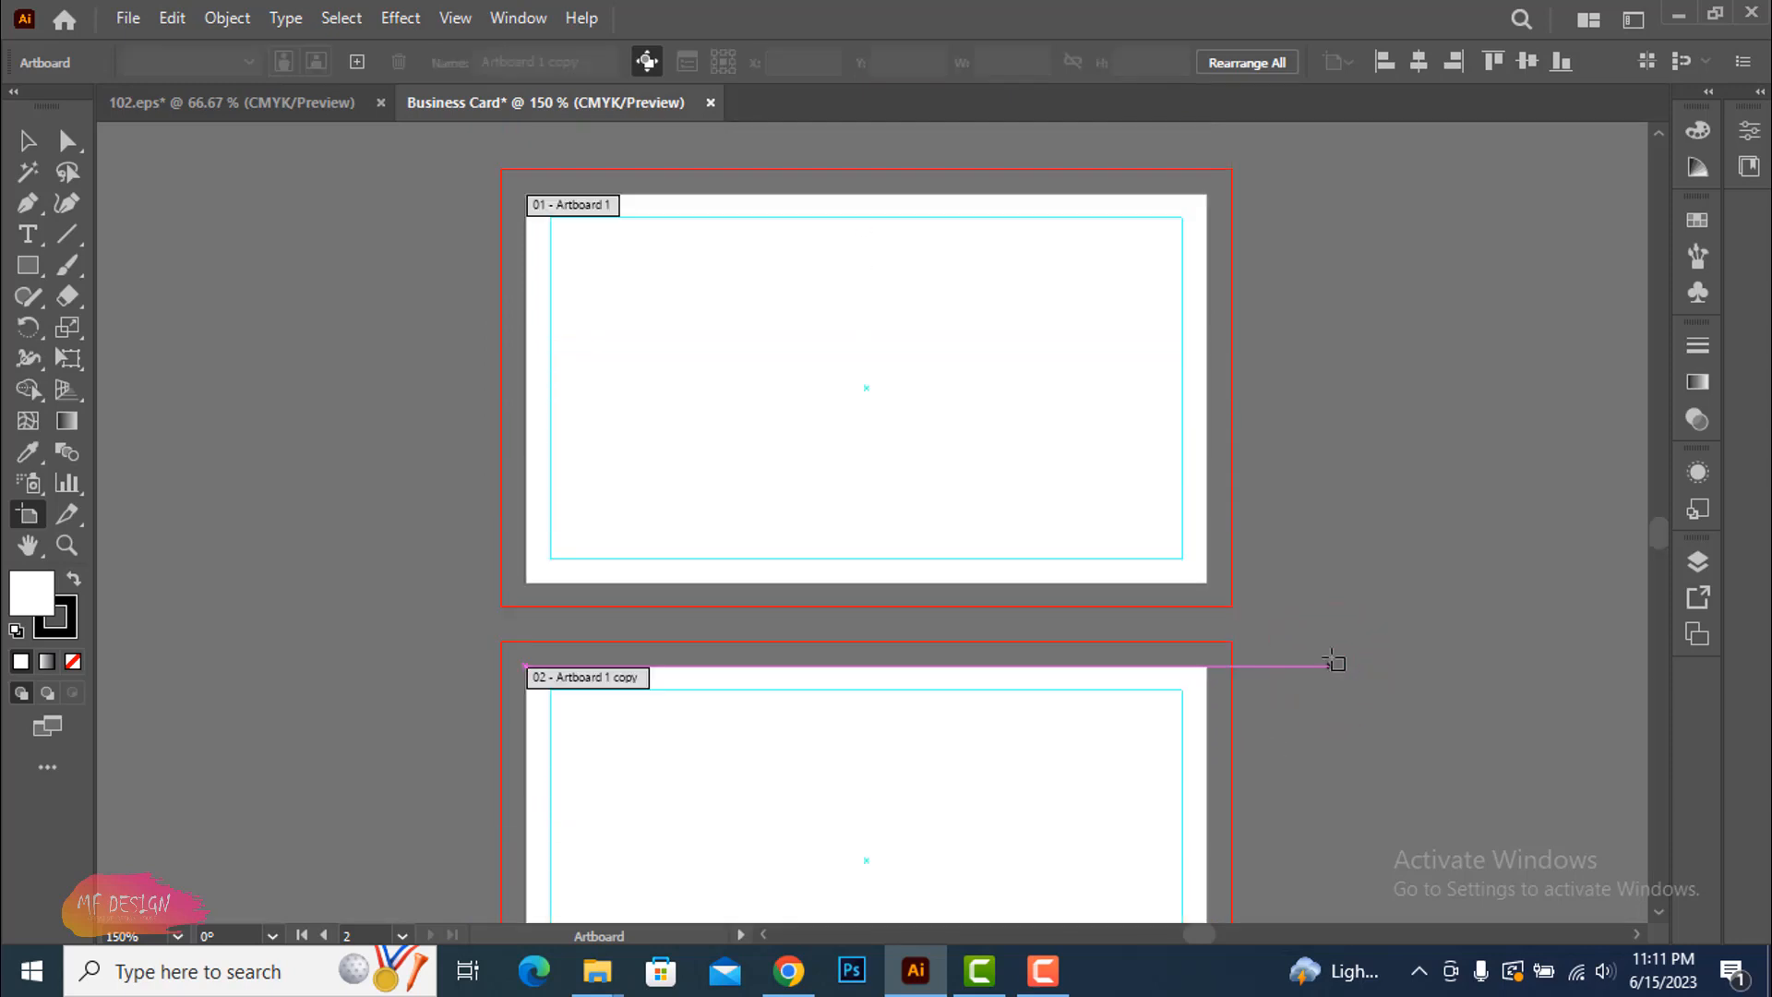
Leave artboard editing and lock the margin guides on both artboards
{"action": "left_click", "coordinate": [28, 140]}
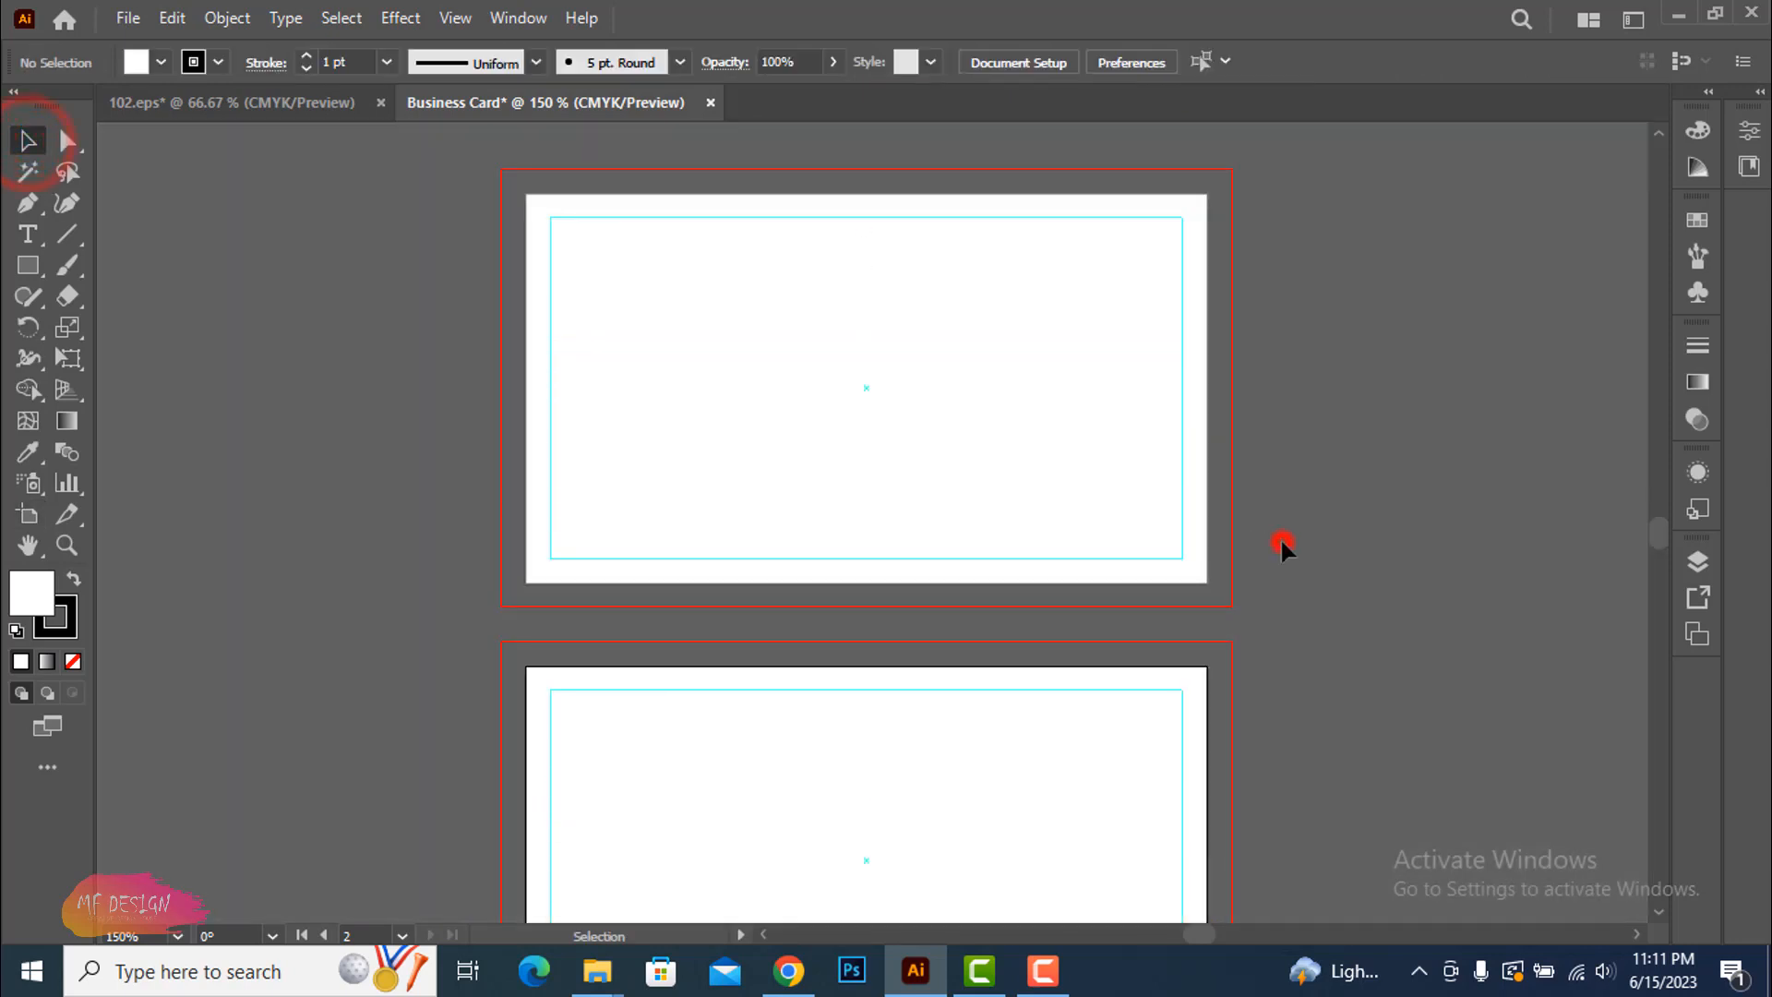
{"action": "left_click", "coordinate": [1282, 543]}
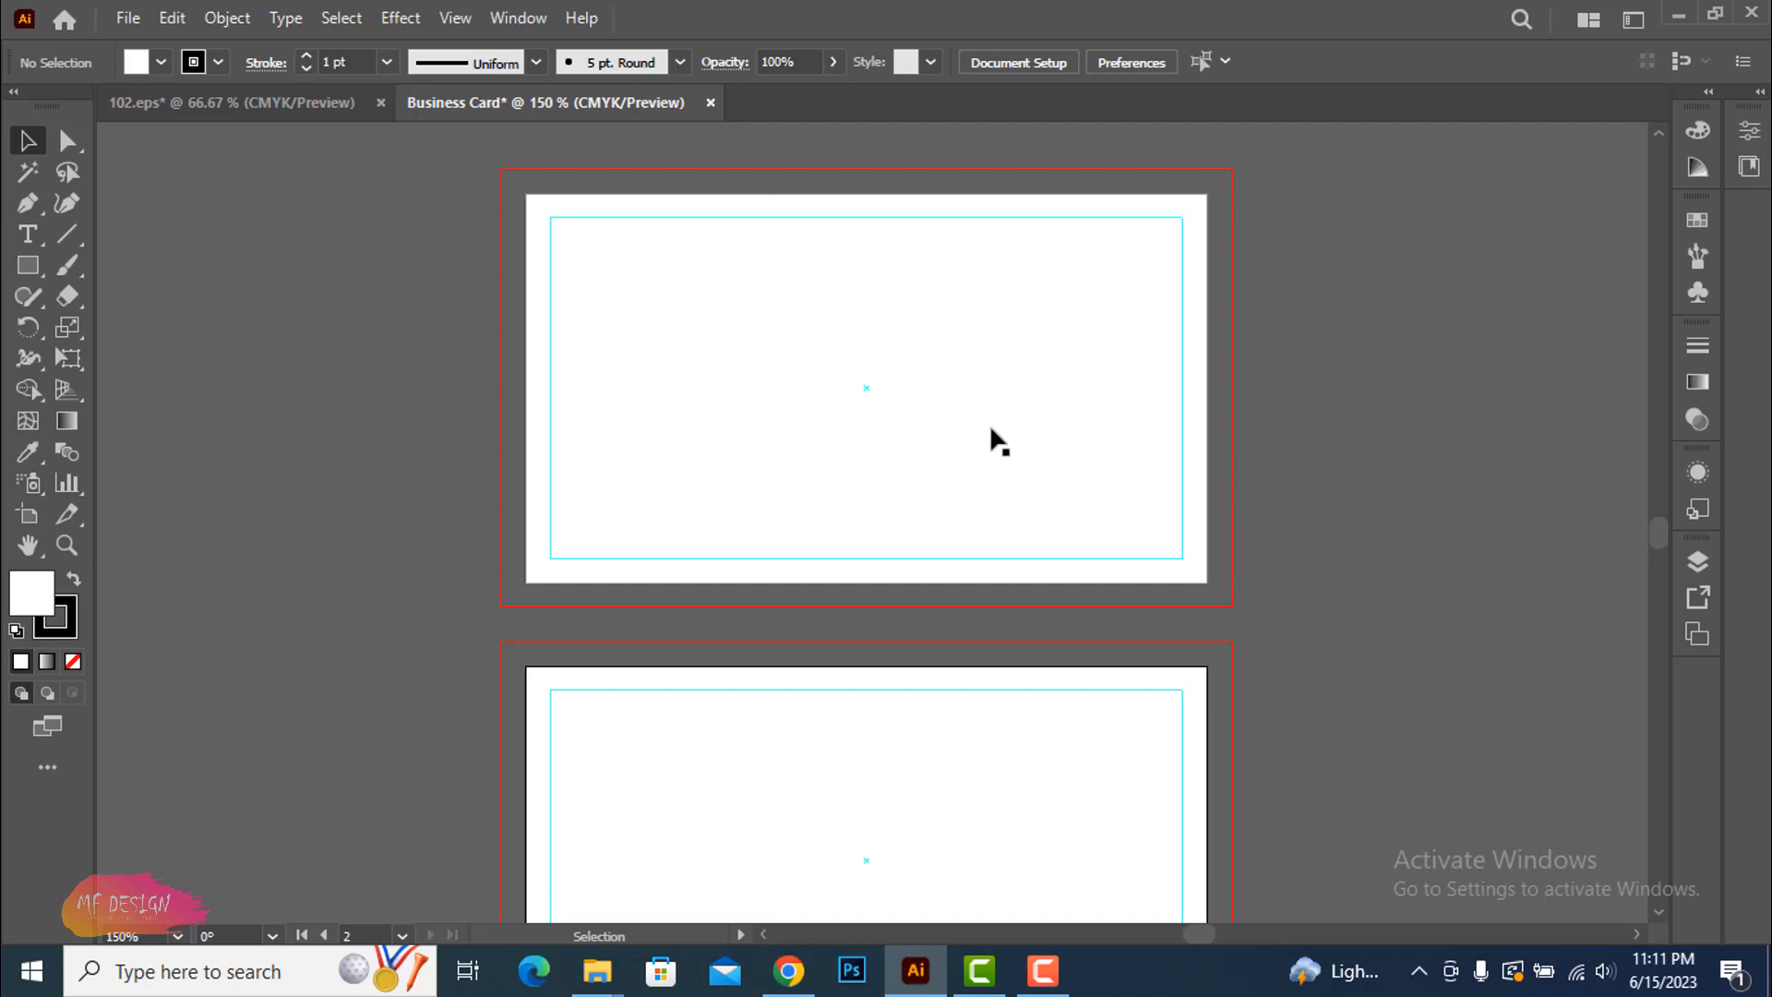
{"action": "scroll", "coordinate": [1051, 443], "scroll_direction": "up", "scroll_amount": 1}
{"action": "scroll", "coordinate": [1050, 443], "scroll_direction": "down", "scroll_amount": 1}
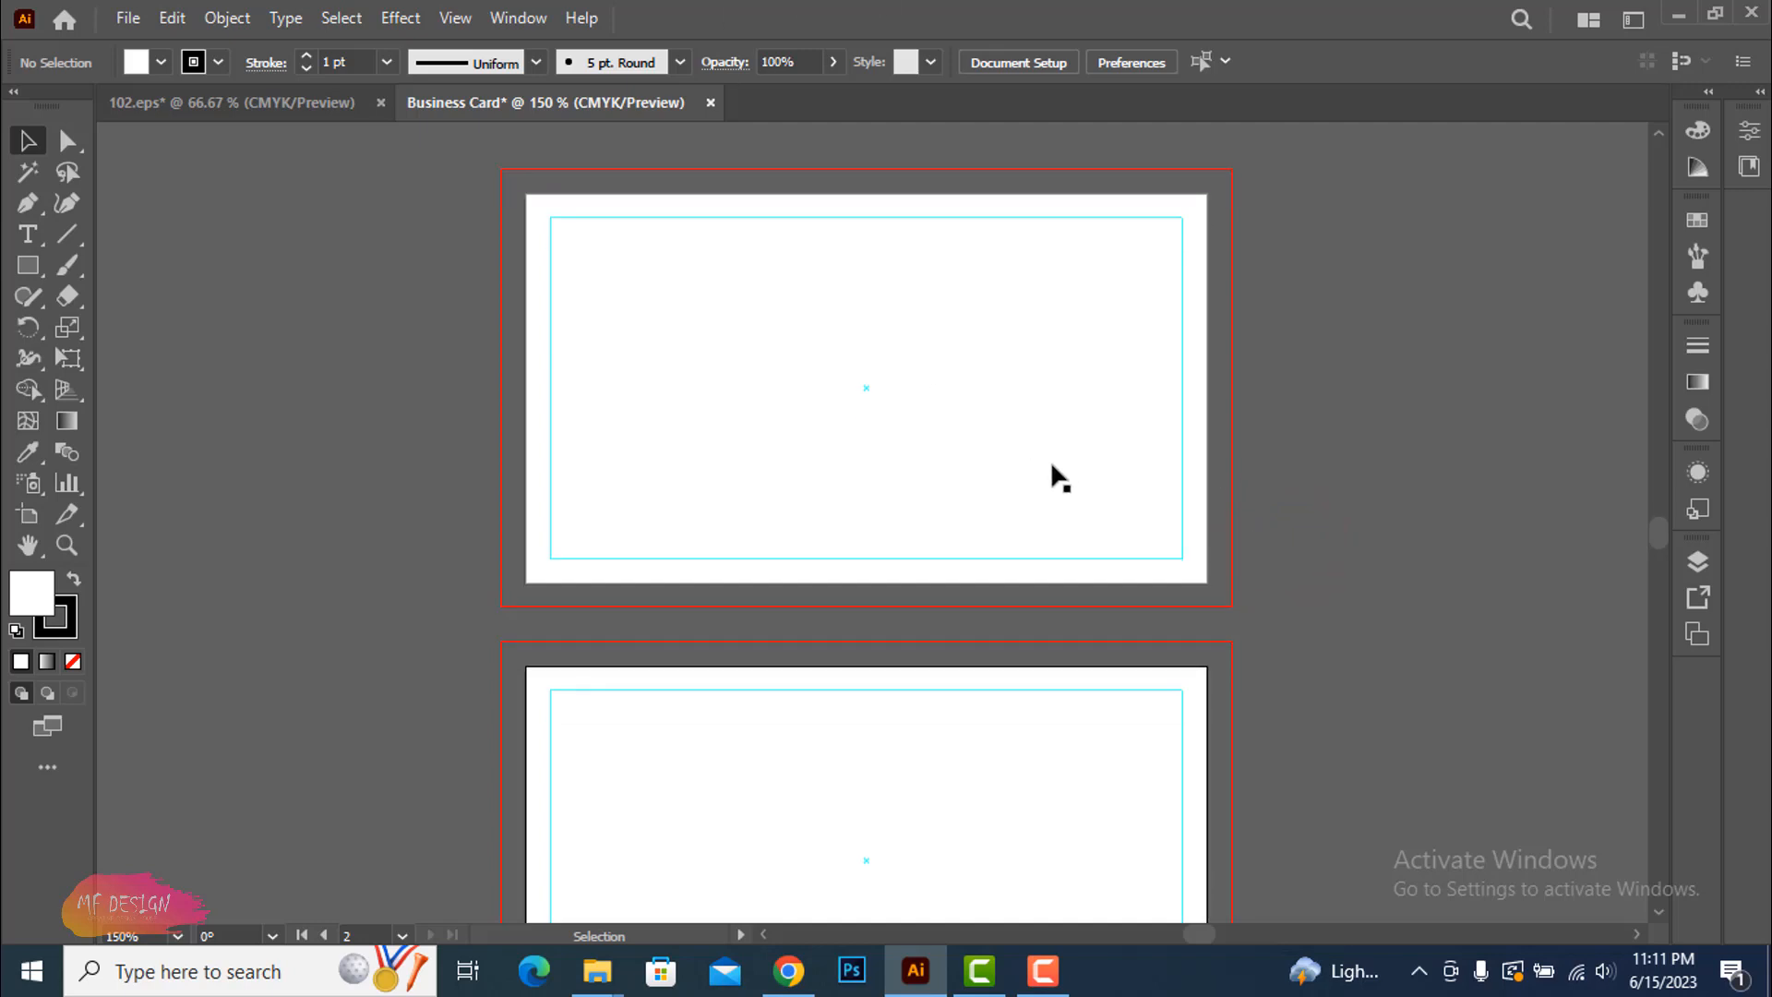
{"action": "left_click", "coordinate": [869, 691]}
{"action": "left_click", "coordinate": [1298, 675]}
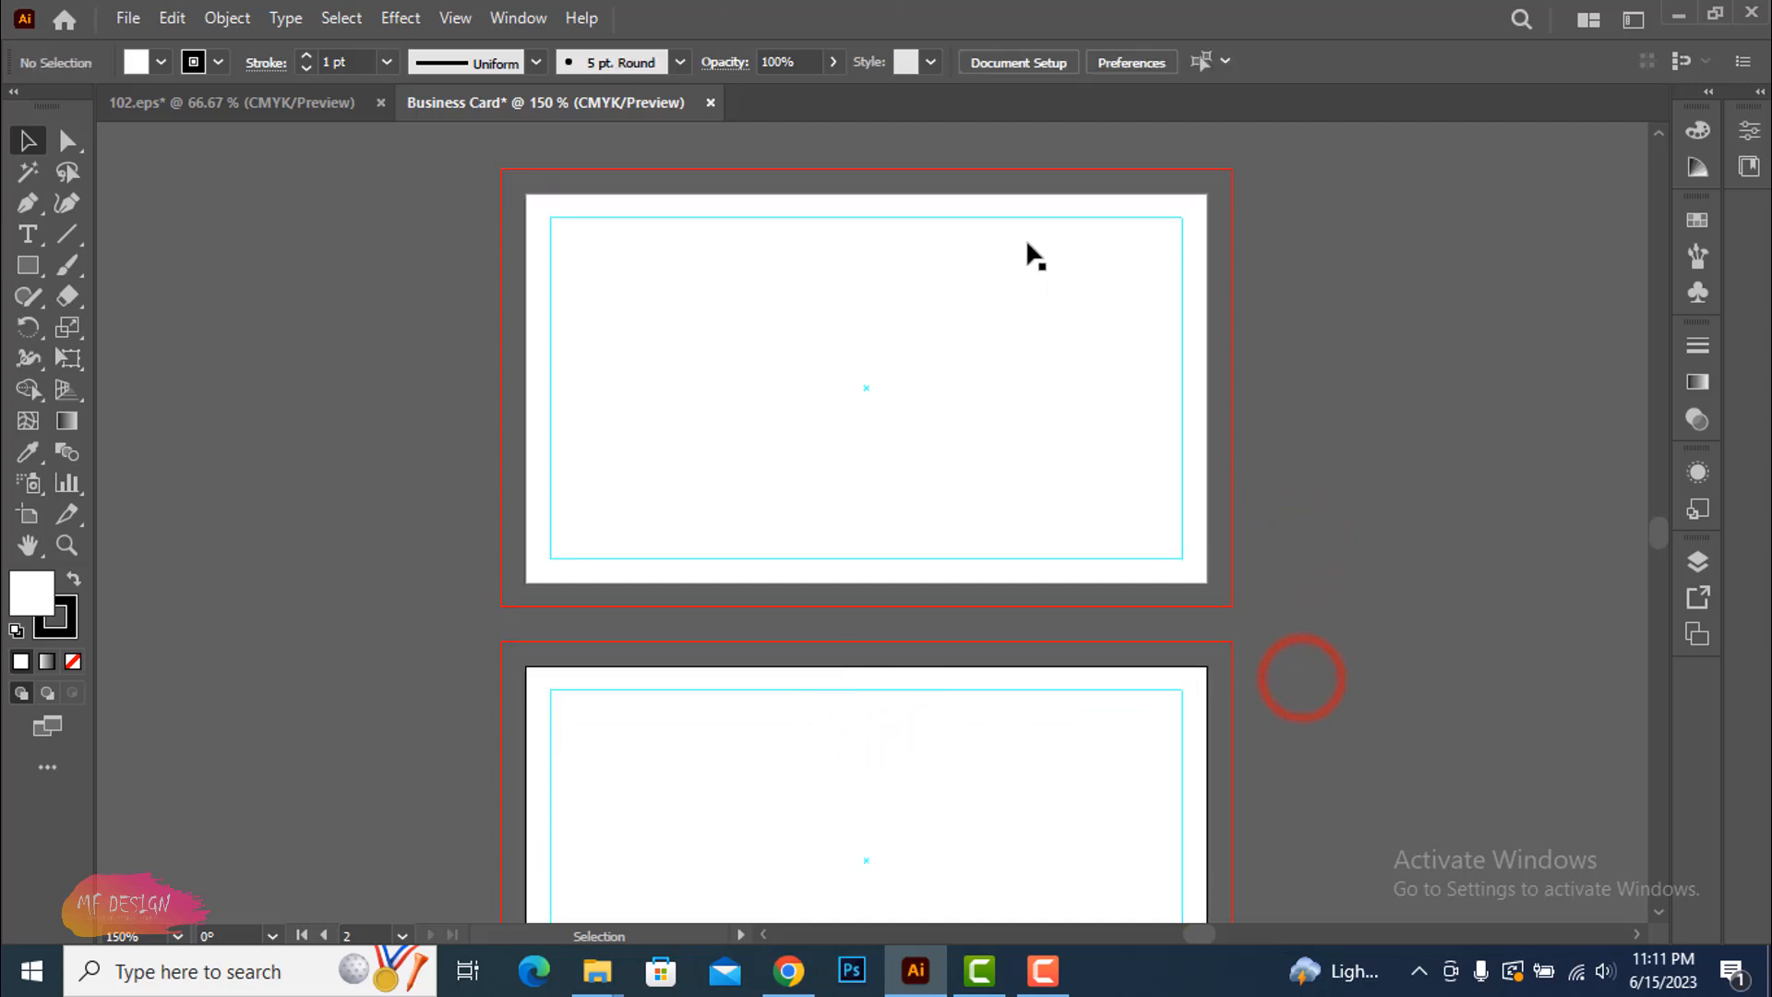
{"action": "right_click", "coordinate": [998, 216]}
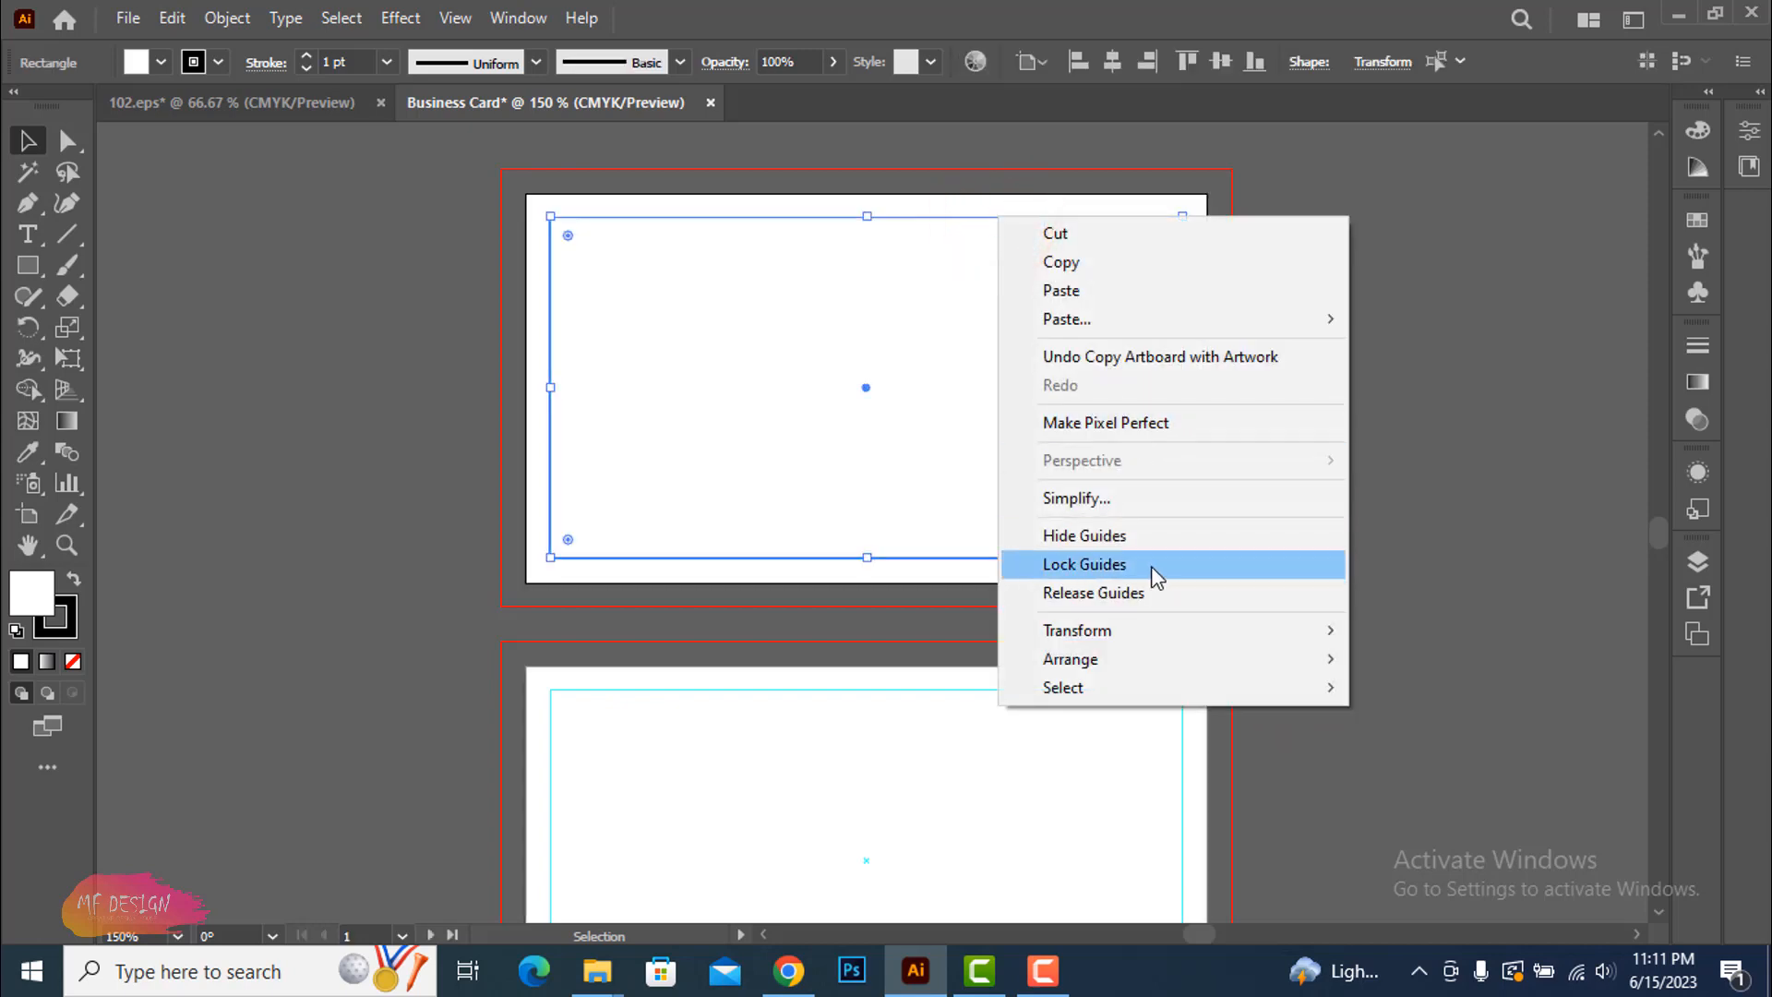
{"action": "left_click", "coordinate": [1126, 565]}
{"action": "scroll", "coordinate": [1389, 577], "scroll_direction": "down", "scroll_amount": 1}
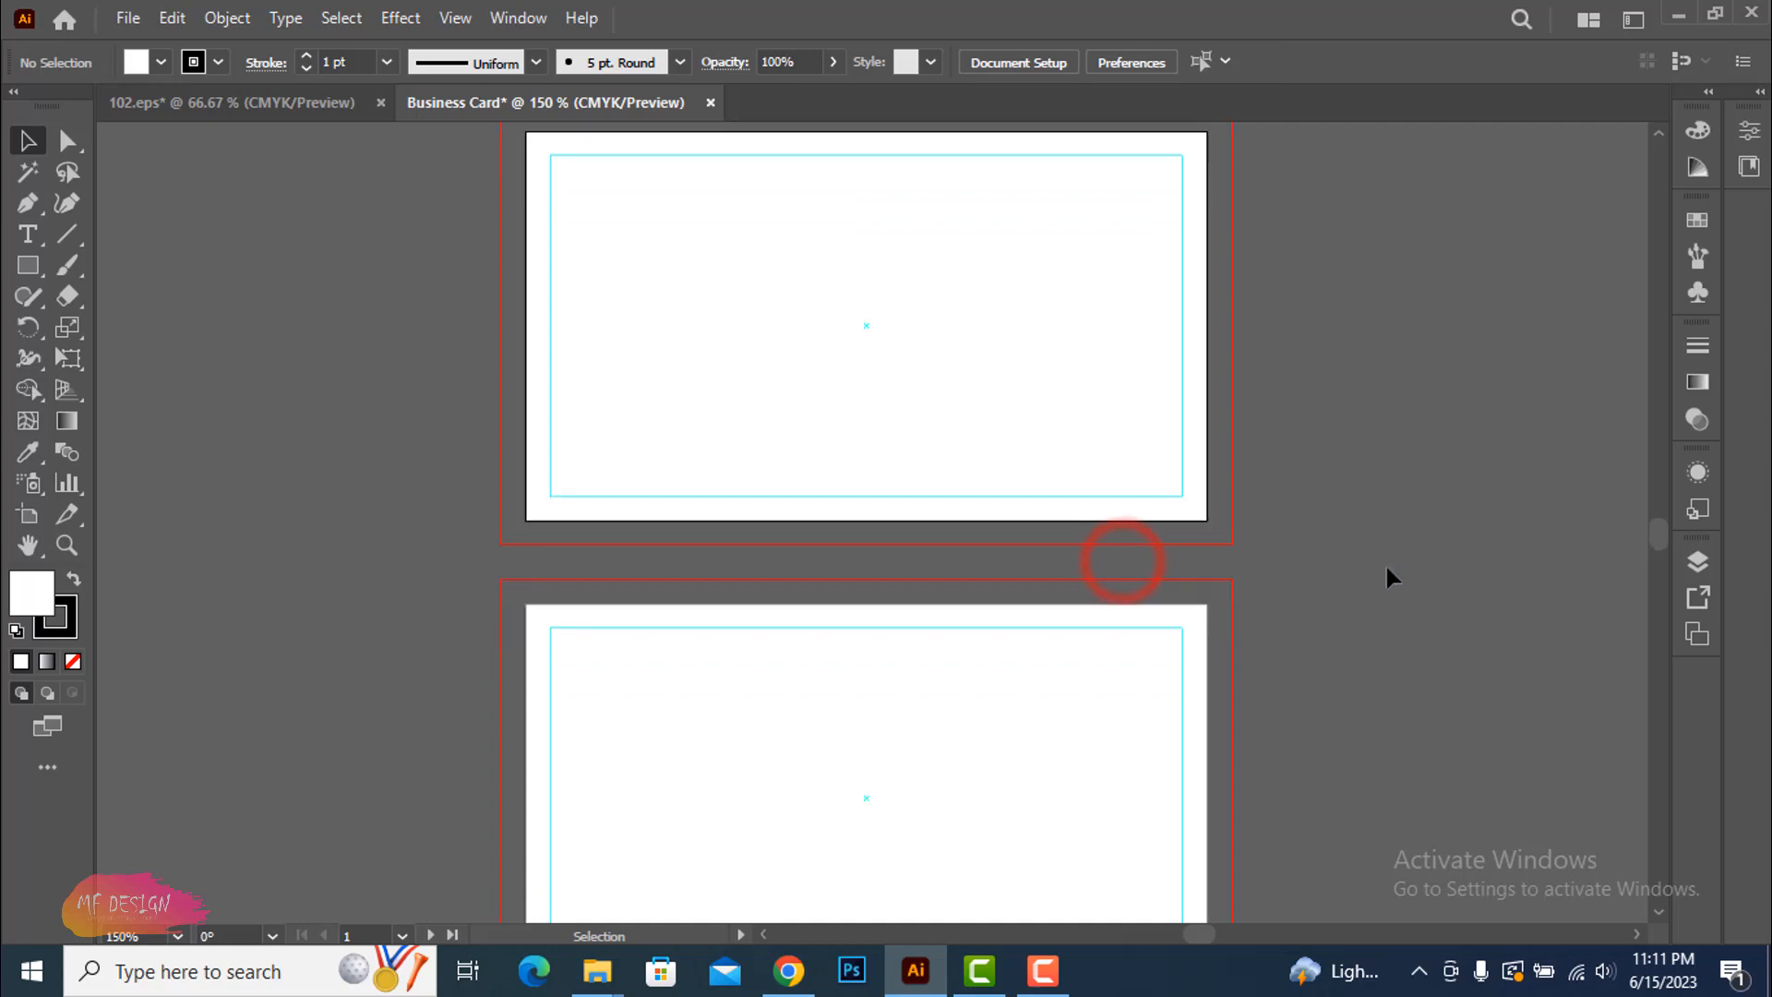
{"action": "left_click", "coordinate": [1006, 635]}
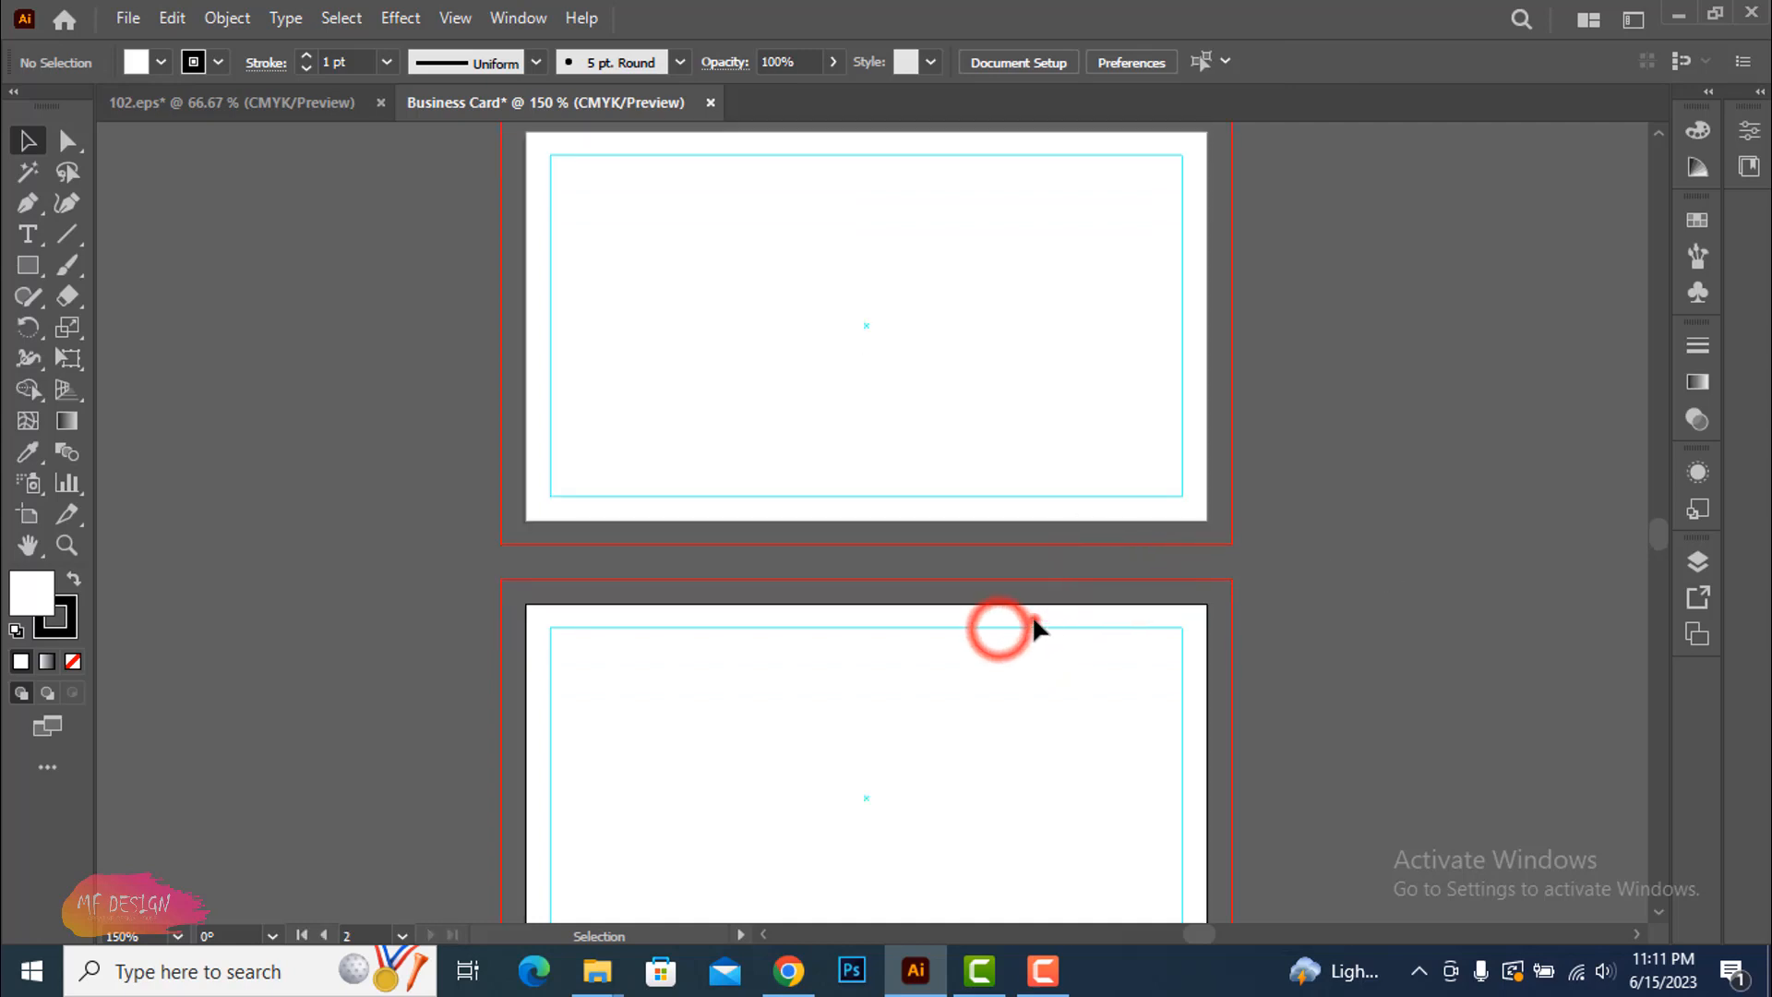
Set up the Rectangle tool with no stroke and a dark purple fill, #12051E
{"action": "scroll", "coordinate": [1254, 675], "scroll_direction": "down", "scroll_amount": 2}
{"action": "scroll", "coordinate": [1255, 675], "scroll_direction": "up", "scroll_amount": 1}
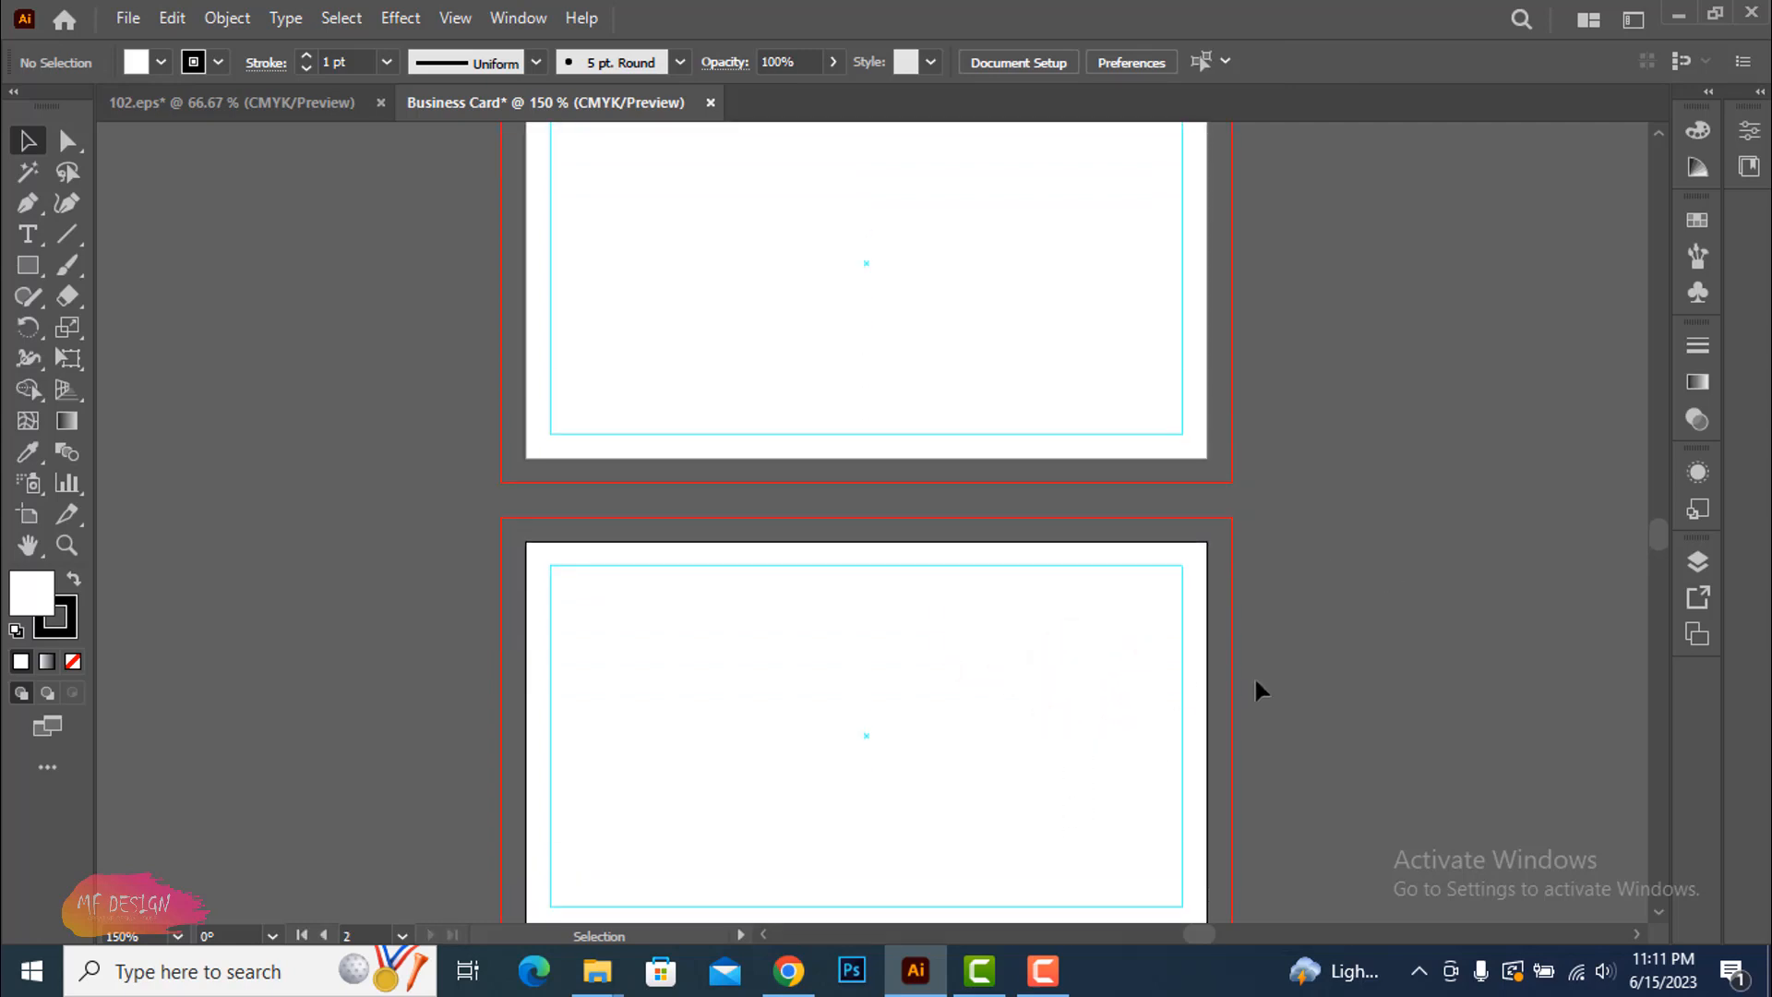
{"action": "scroll", "coordinate": [1254, 675], "scroll_direction": "up", "scroll_amount": 1}
{"action": "scroll", "coordinate": [1256, 683], "scroll_direction": "up", "scroll_amount": 1}
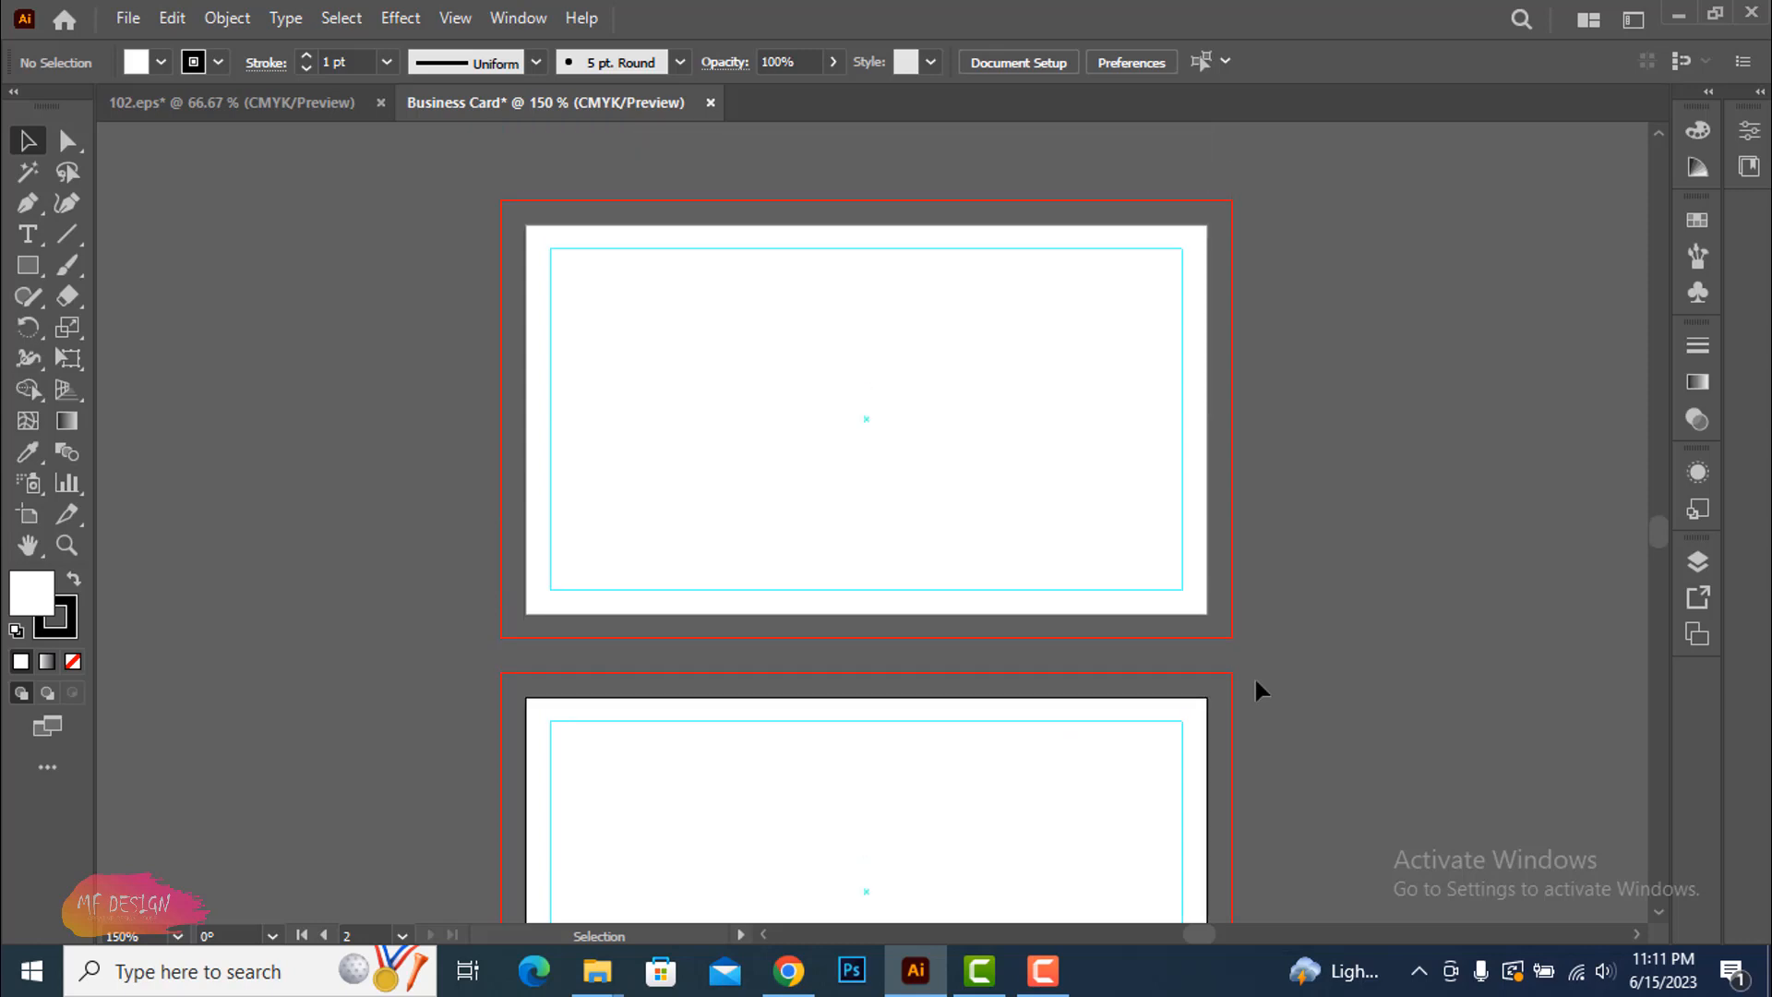
{"action": "left_click_drag", "start_coordinate": [28, 265], "coordinate": [169, 266]}
{"action": "left_click", "coordinate": [74, 631]}
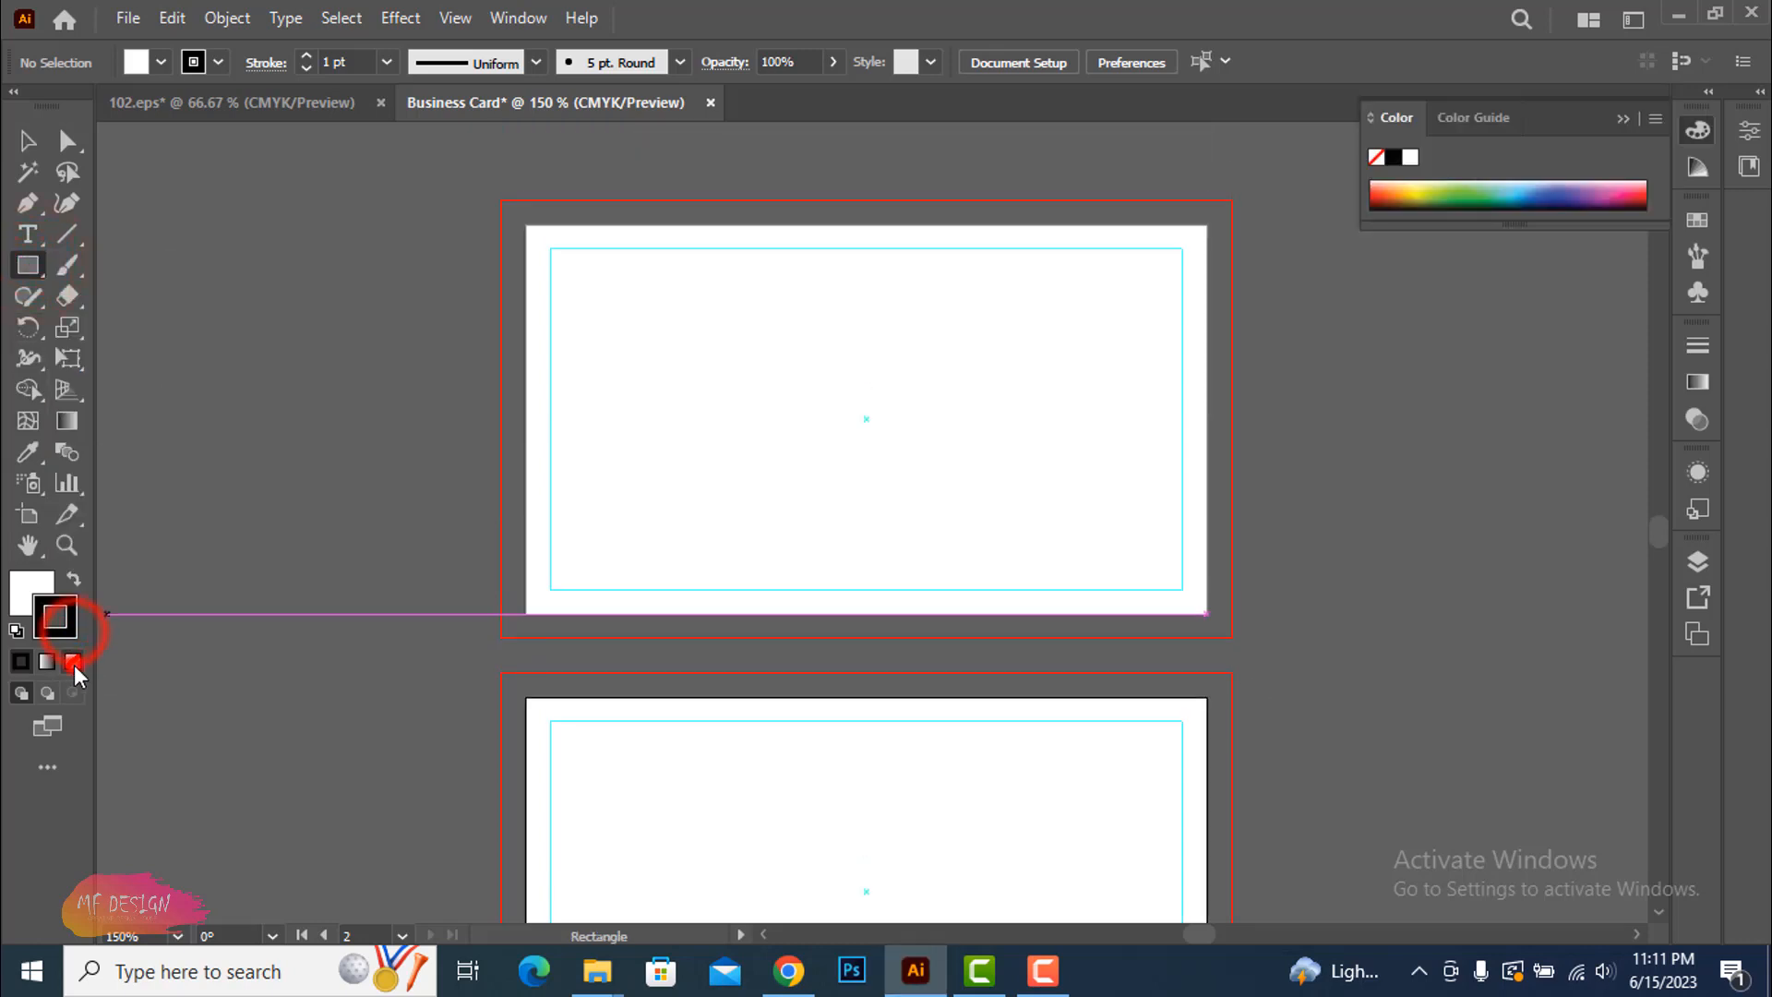
{"action": "left_click", "coordinate": [71, 661]}
{"action": "double_click", "coordinate": [31, 591]}
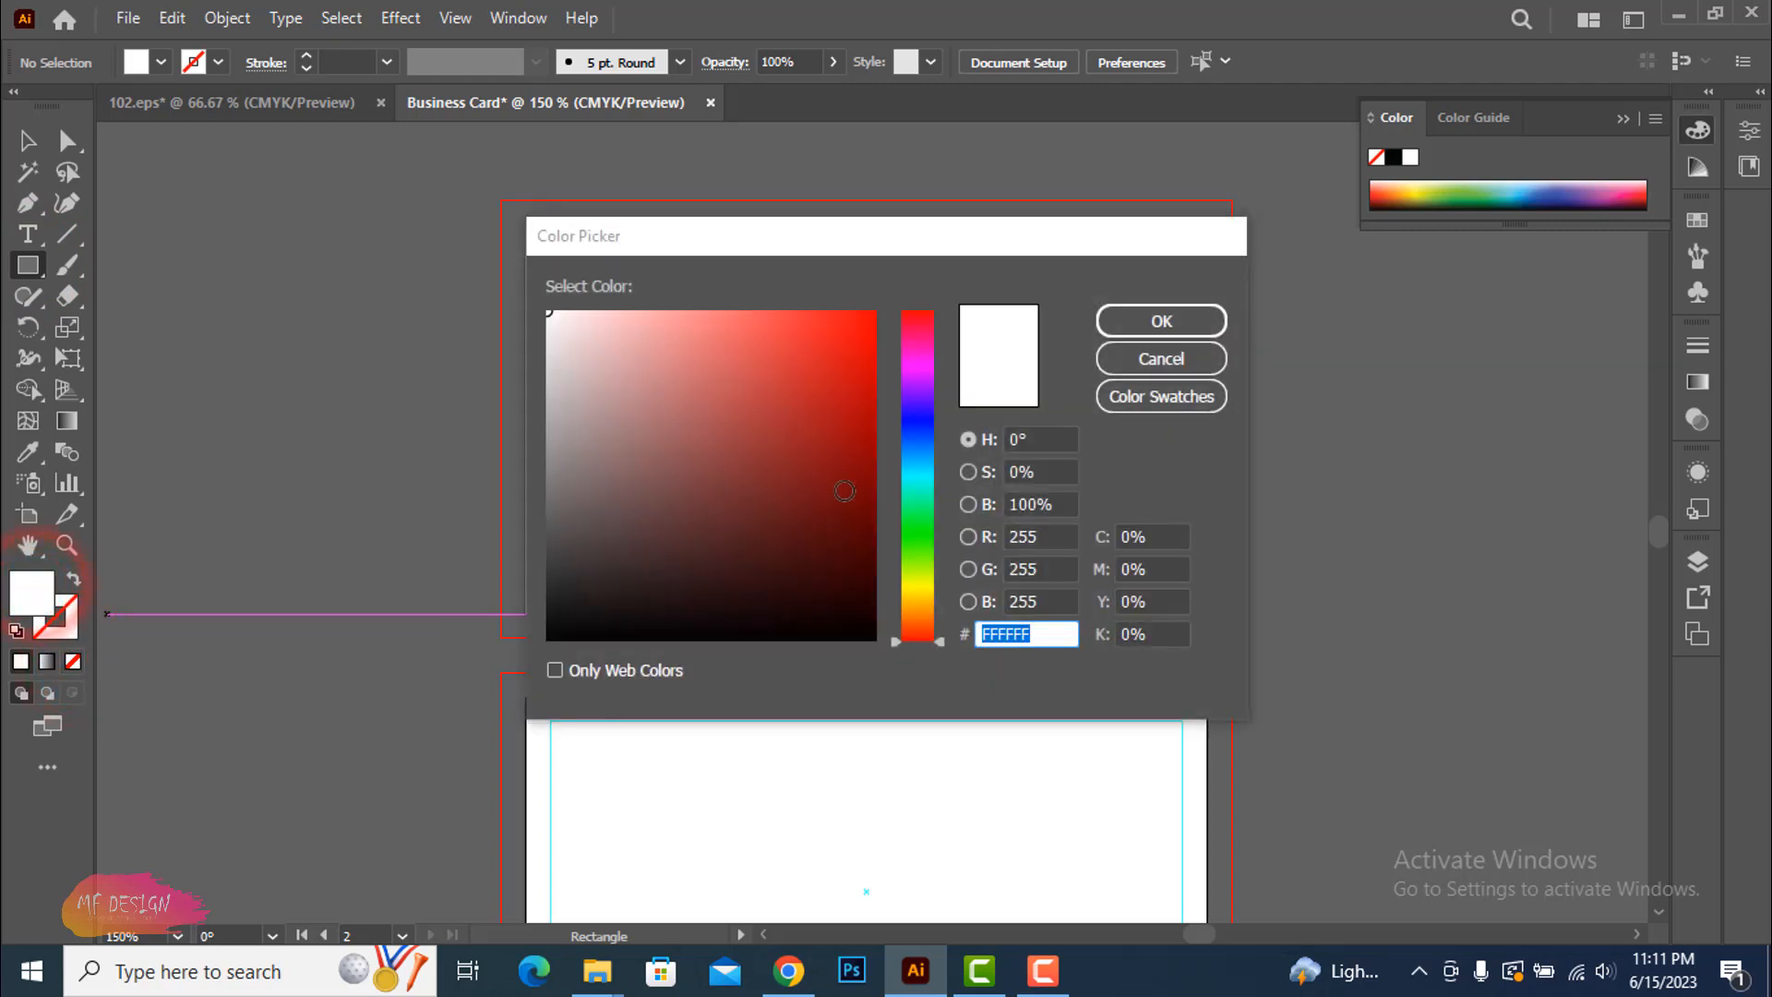
{"action": "mouse_move", "coordinate": [936, 414]}
{"action": "left_mouse_down"}
{"action": "mouse_move", "coordinate": [939, 531]}
{"action": "mouse_move", "coordinate": [936, 393]}
{"action": "left_mouse_up"}
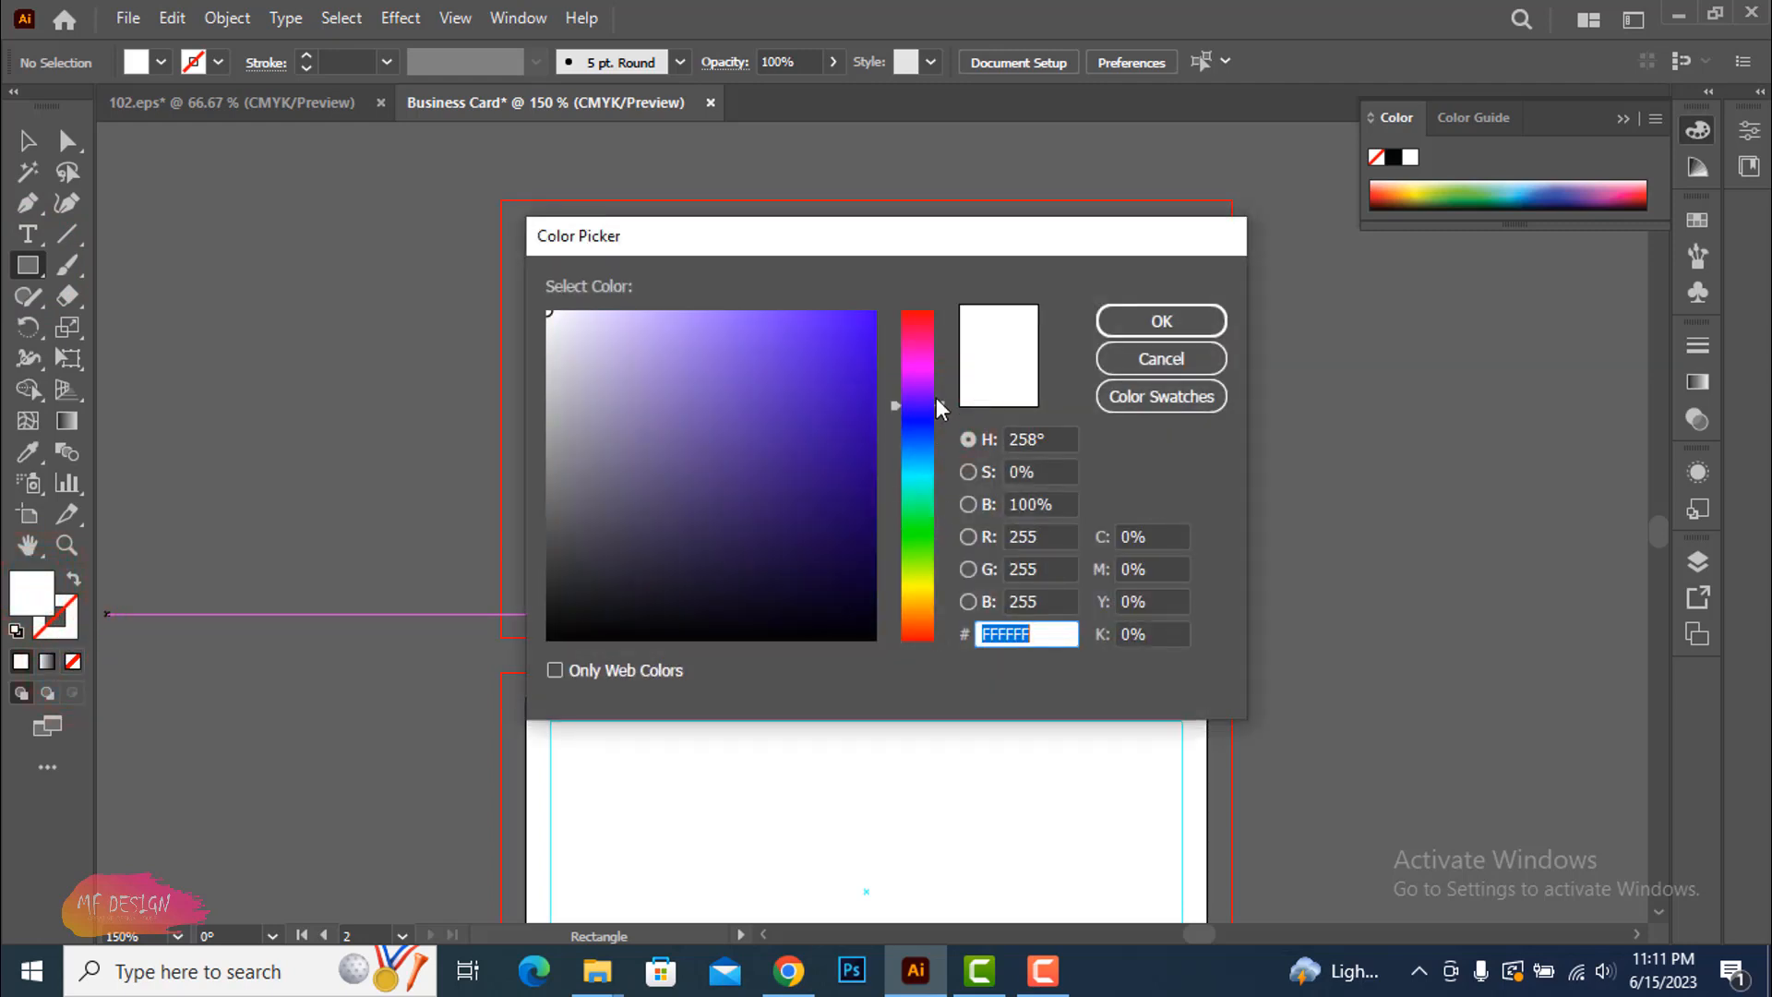
{"action": "left_click", "coordinate": [820, 595]}
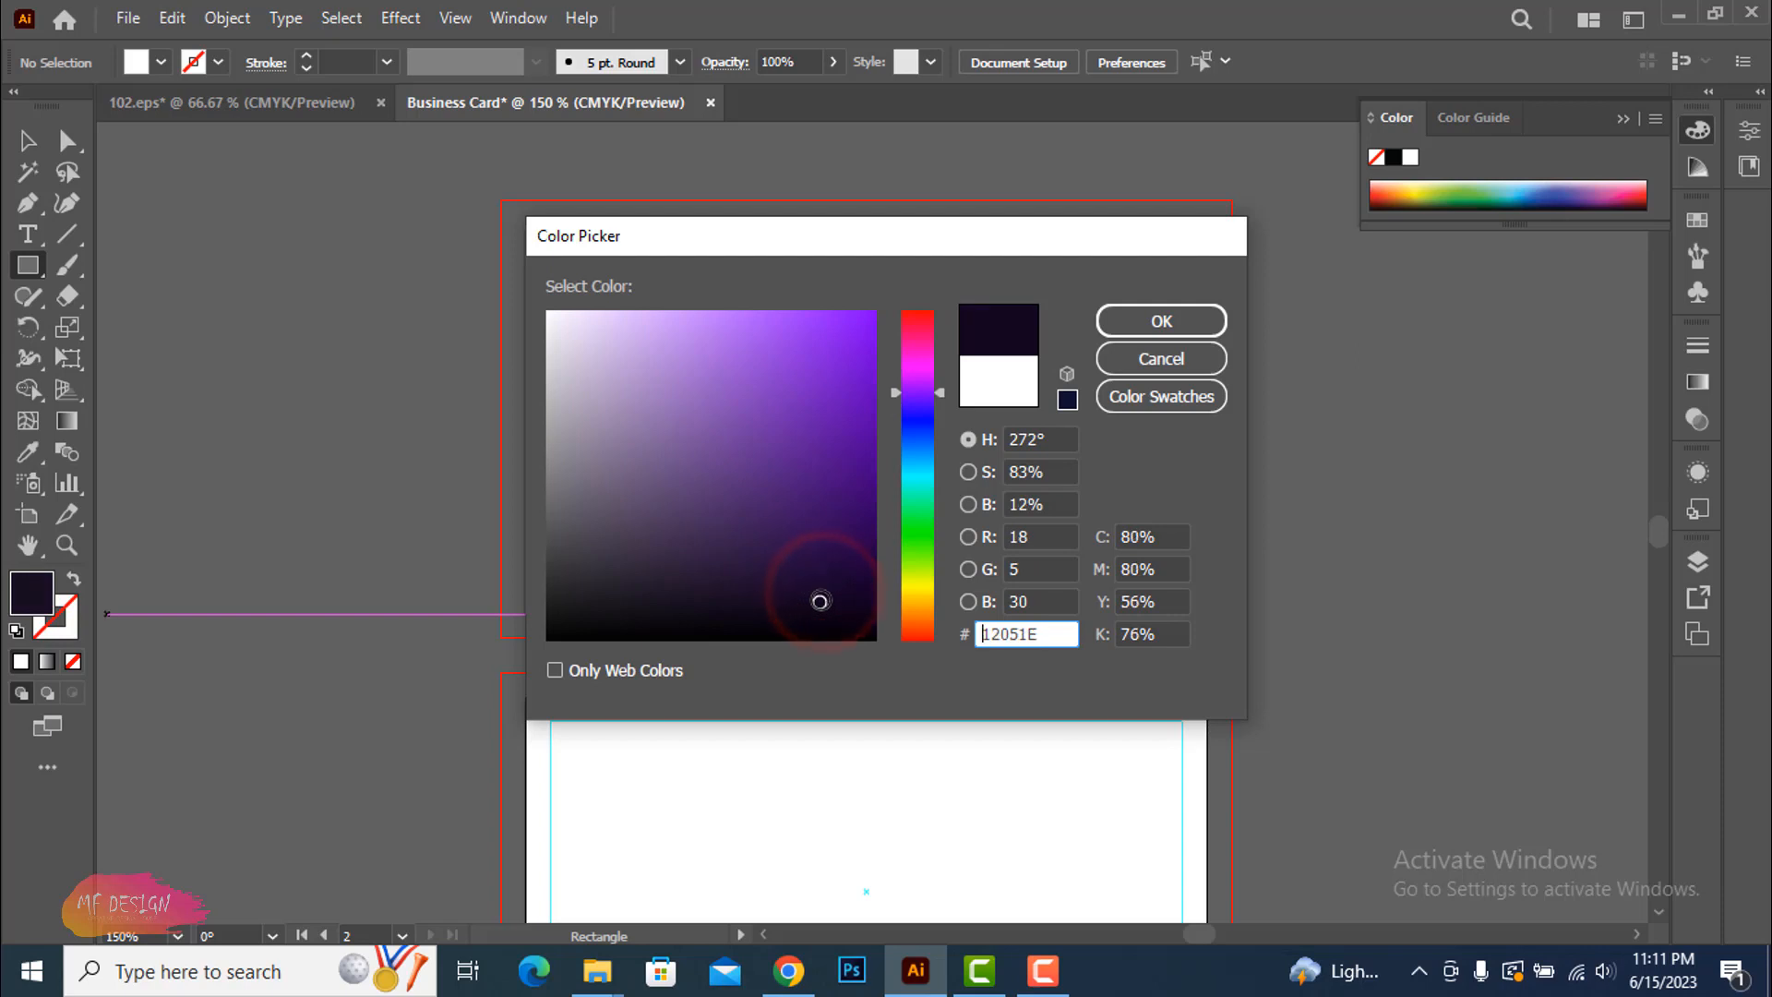
{"action": "left_click", "coordinate": [1160, 323]}
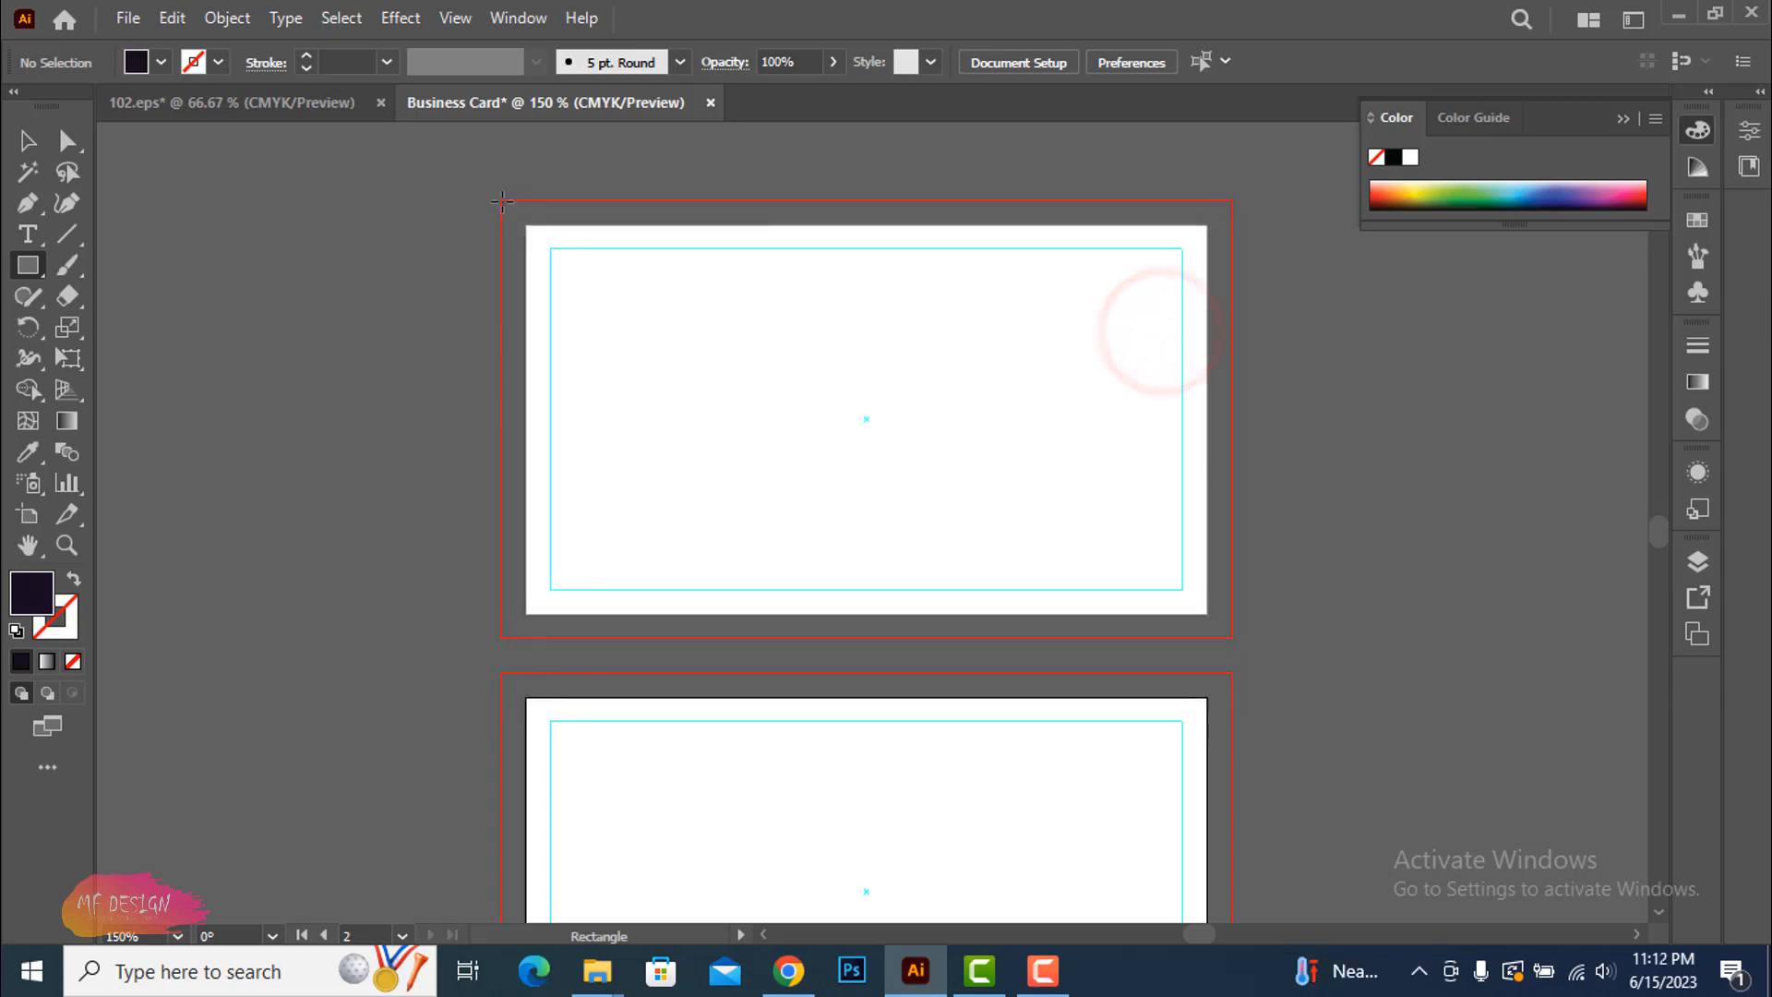
Draw a dark purple background rectangle over the upper artboard, reaching its bleed edges on all sides
{"action": "left_click_drag", "start_coordinate": [501, 200], "coordinate": [1232, 638]}
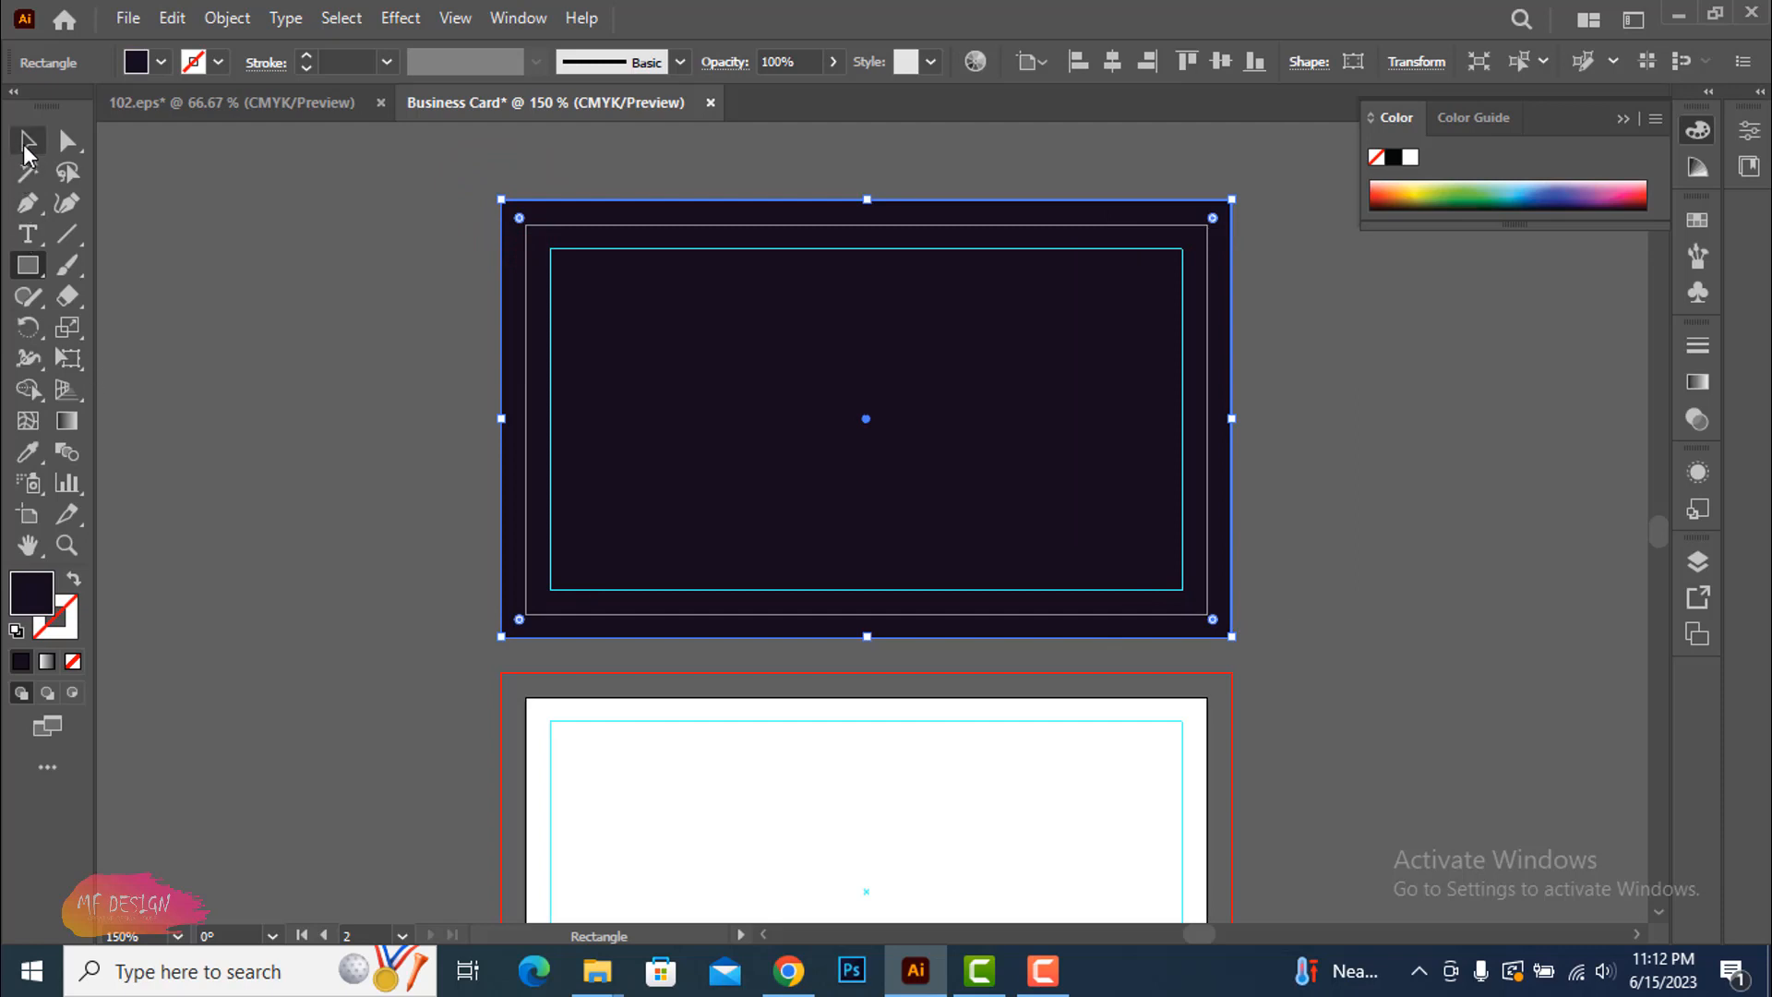
{"action": "left_click", "coordinate": [24, 141]}
{"action": "left_click", "coordinate": [1359, 452]}
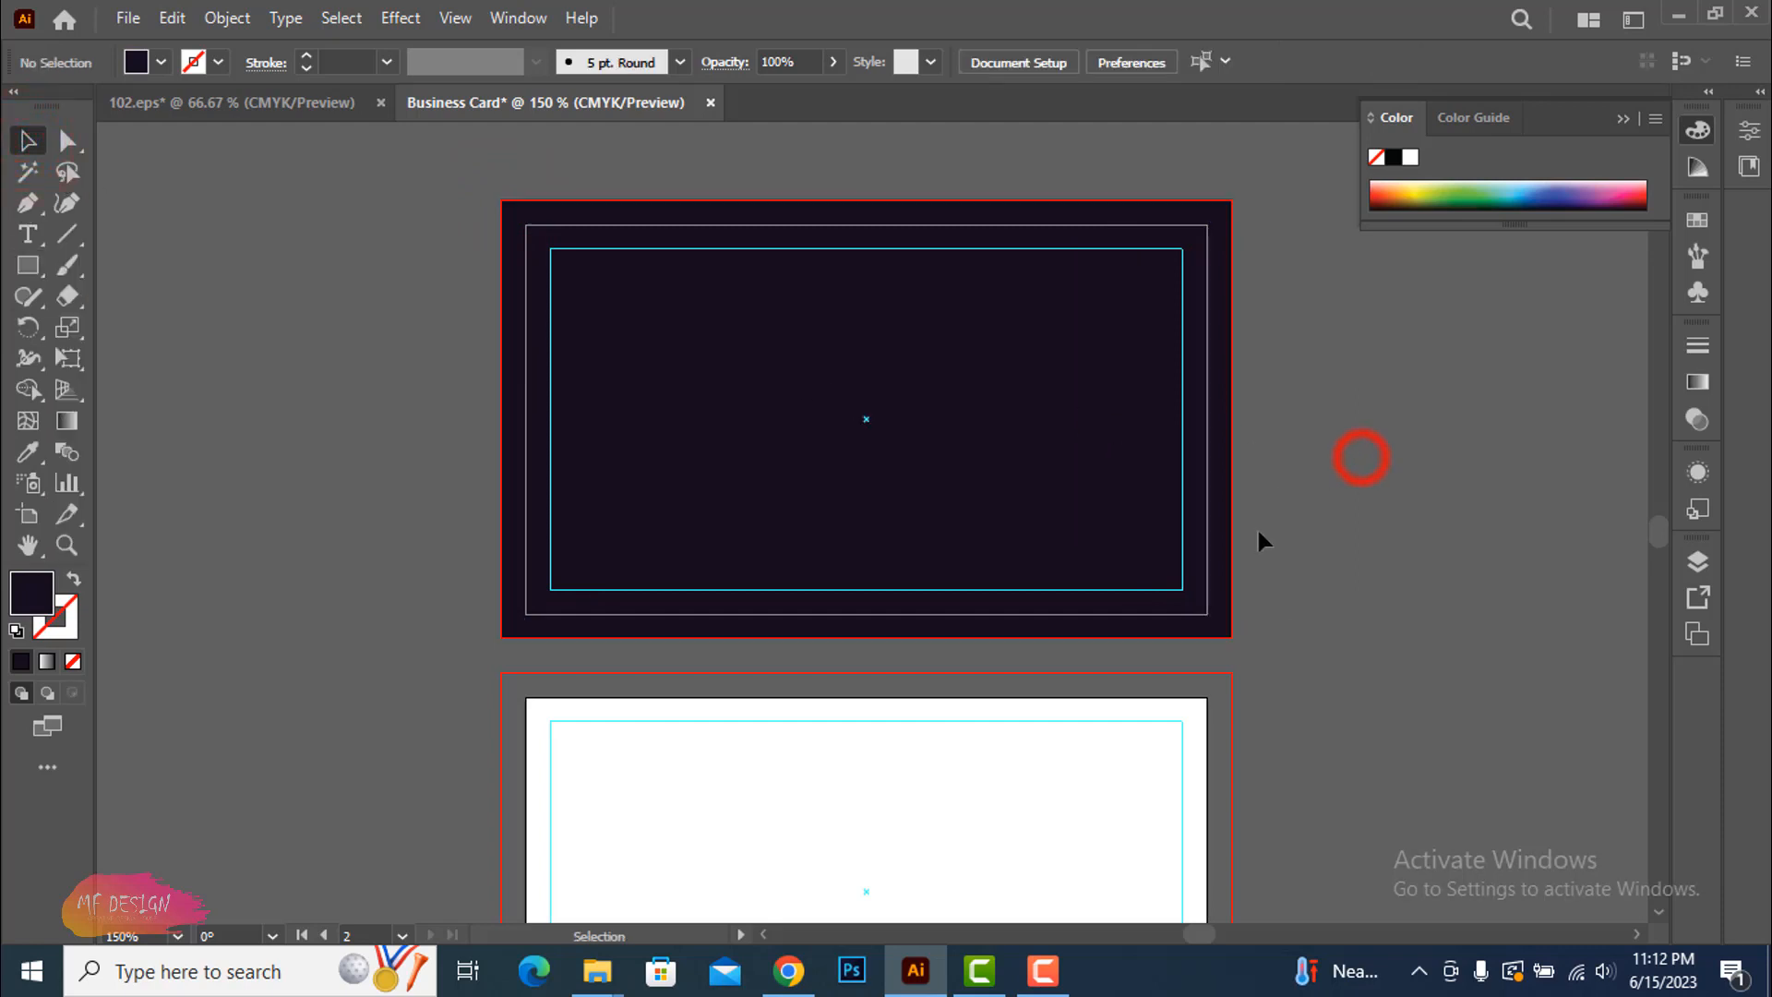
Draw a very thin horizontal rectangle across the full bleed width in the lower part of the upper card
{"action": "scroll", "coordinate": [1257, 526], "scroll_direction": "down", "scroll_amount": 1}
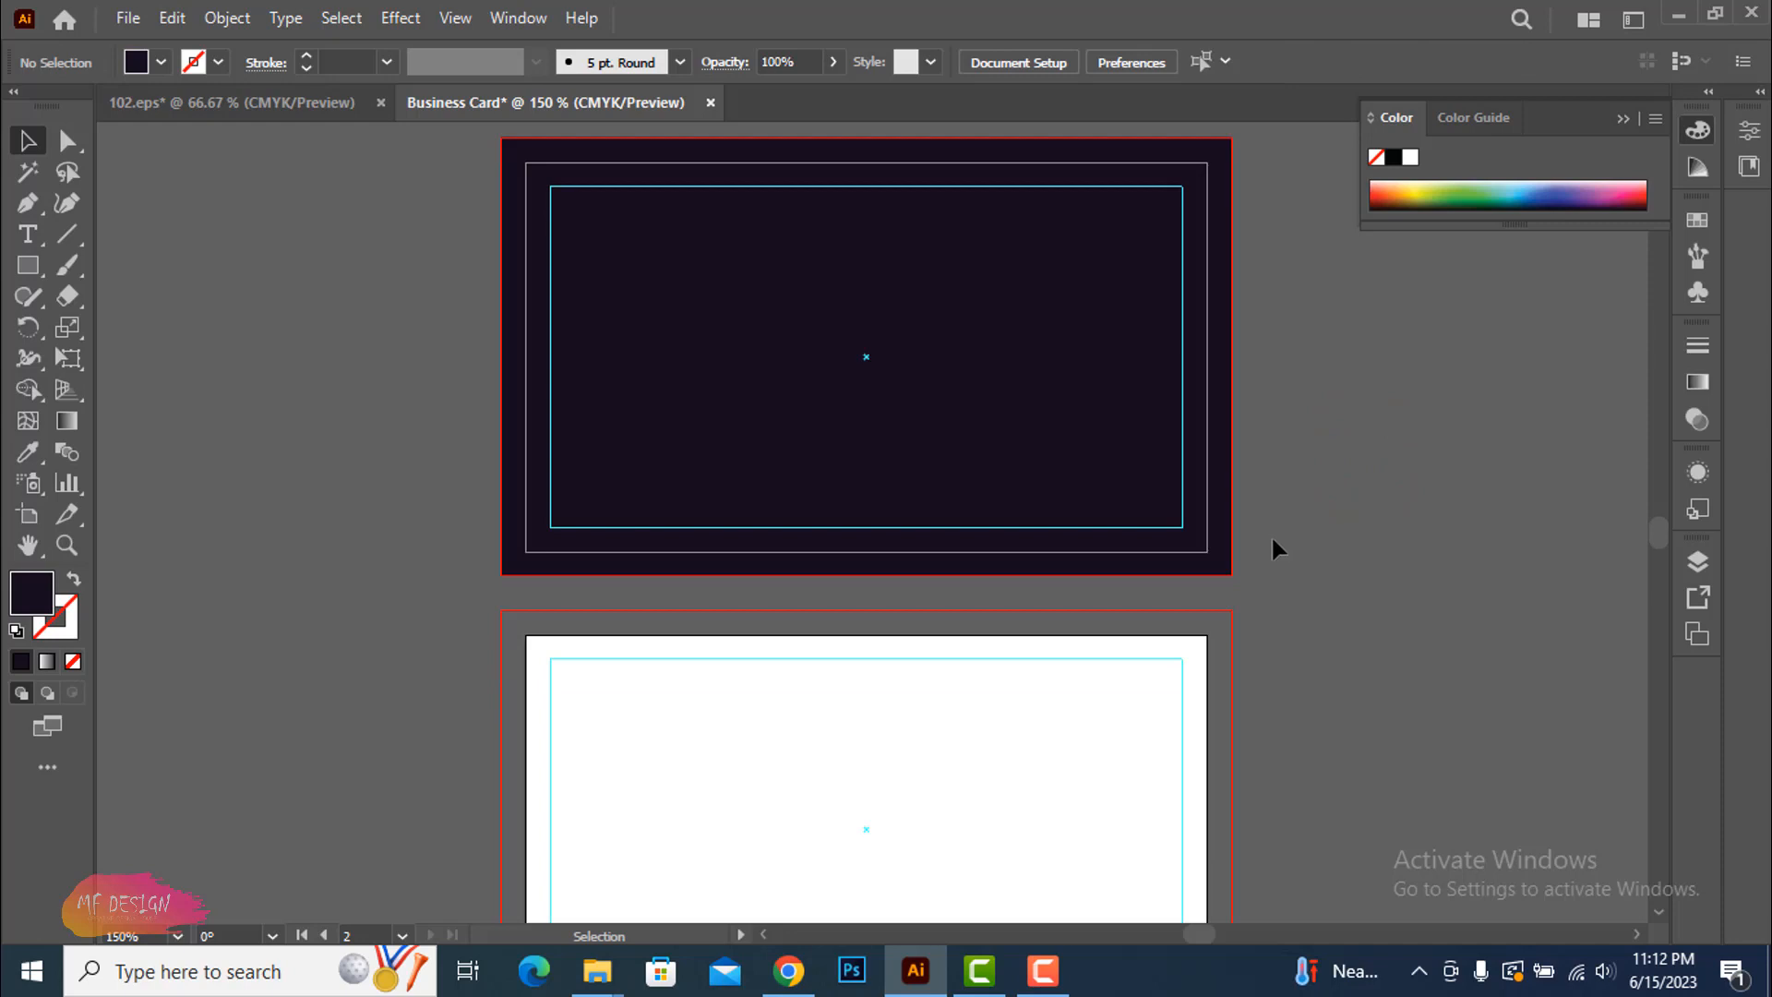
{"action": "scroll", "coordinate": [1139, 561], "scroll_direction": "up", "scroll_amount": 1}
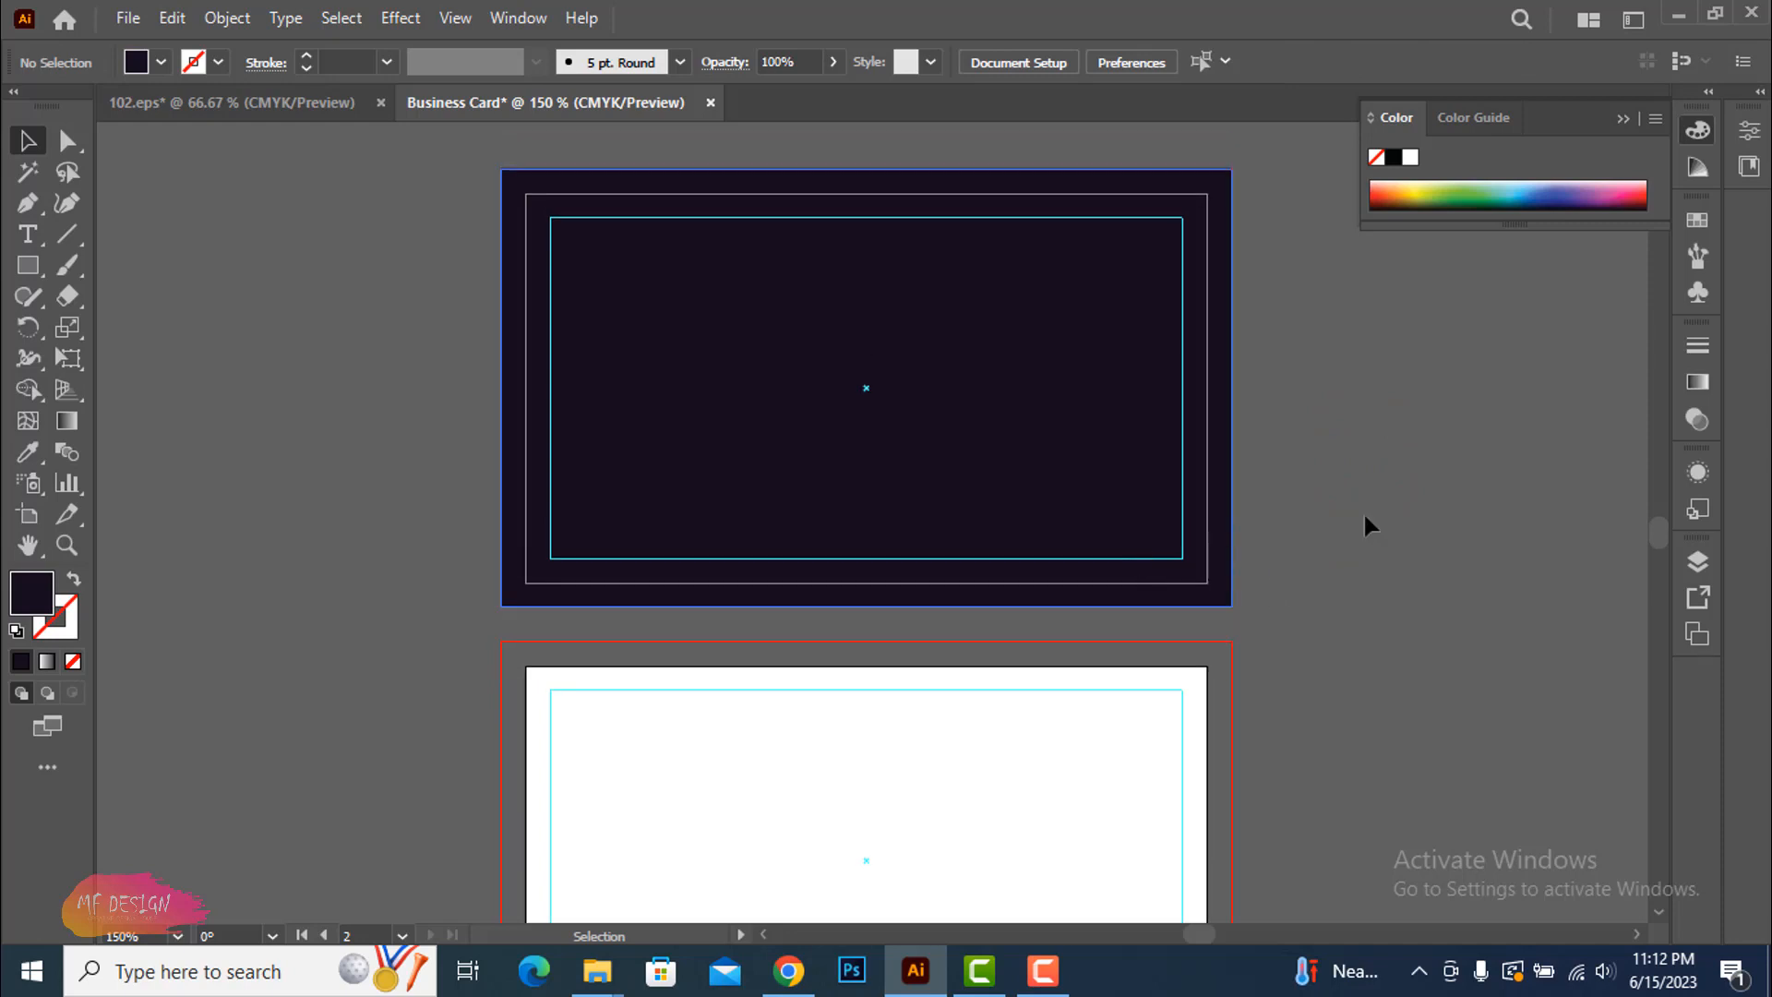
{"action": "left_click", "coordinate": [36, 265]}
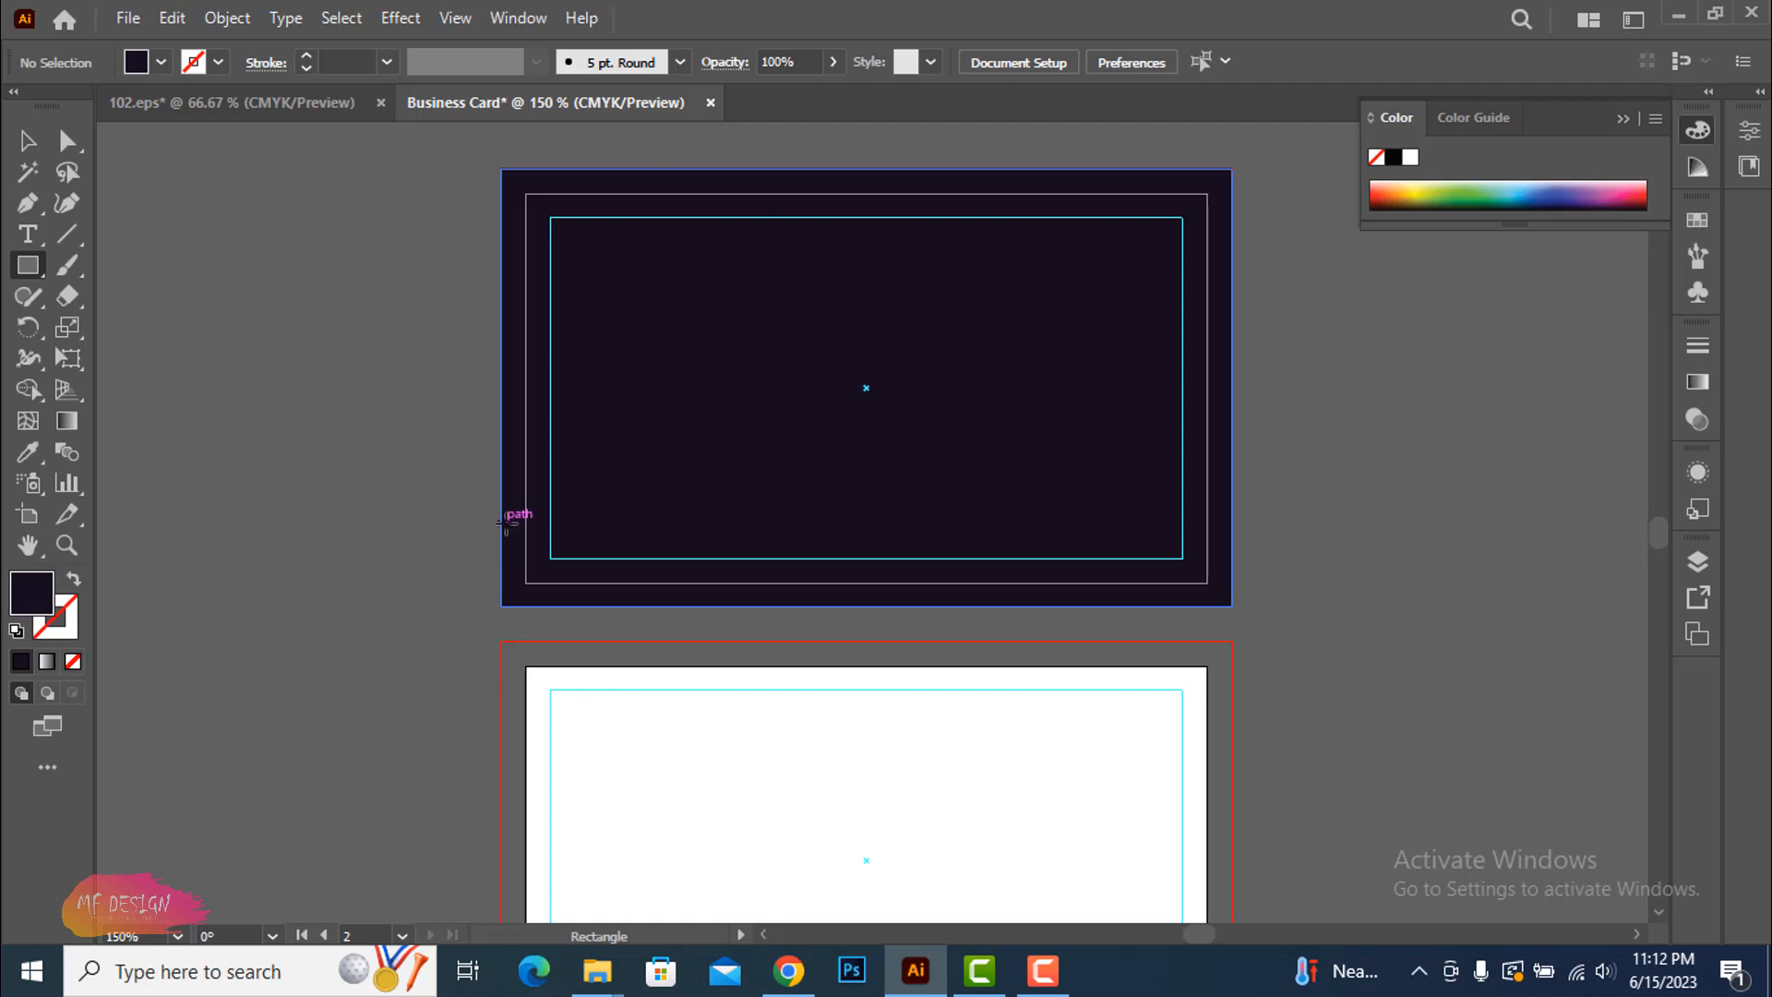
{"action": "left_click_drag", "start_coordinate": [501, 517], "coordinate": [1234, 519]}
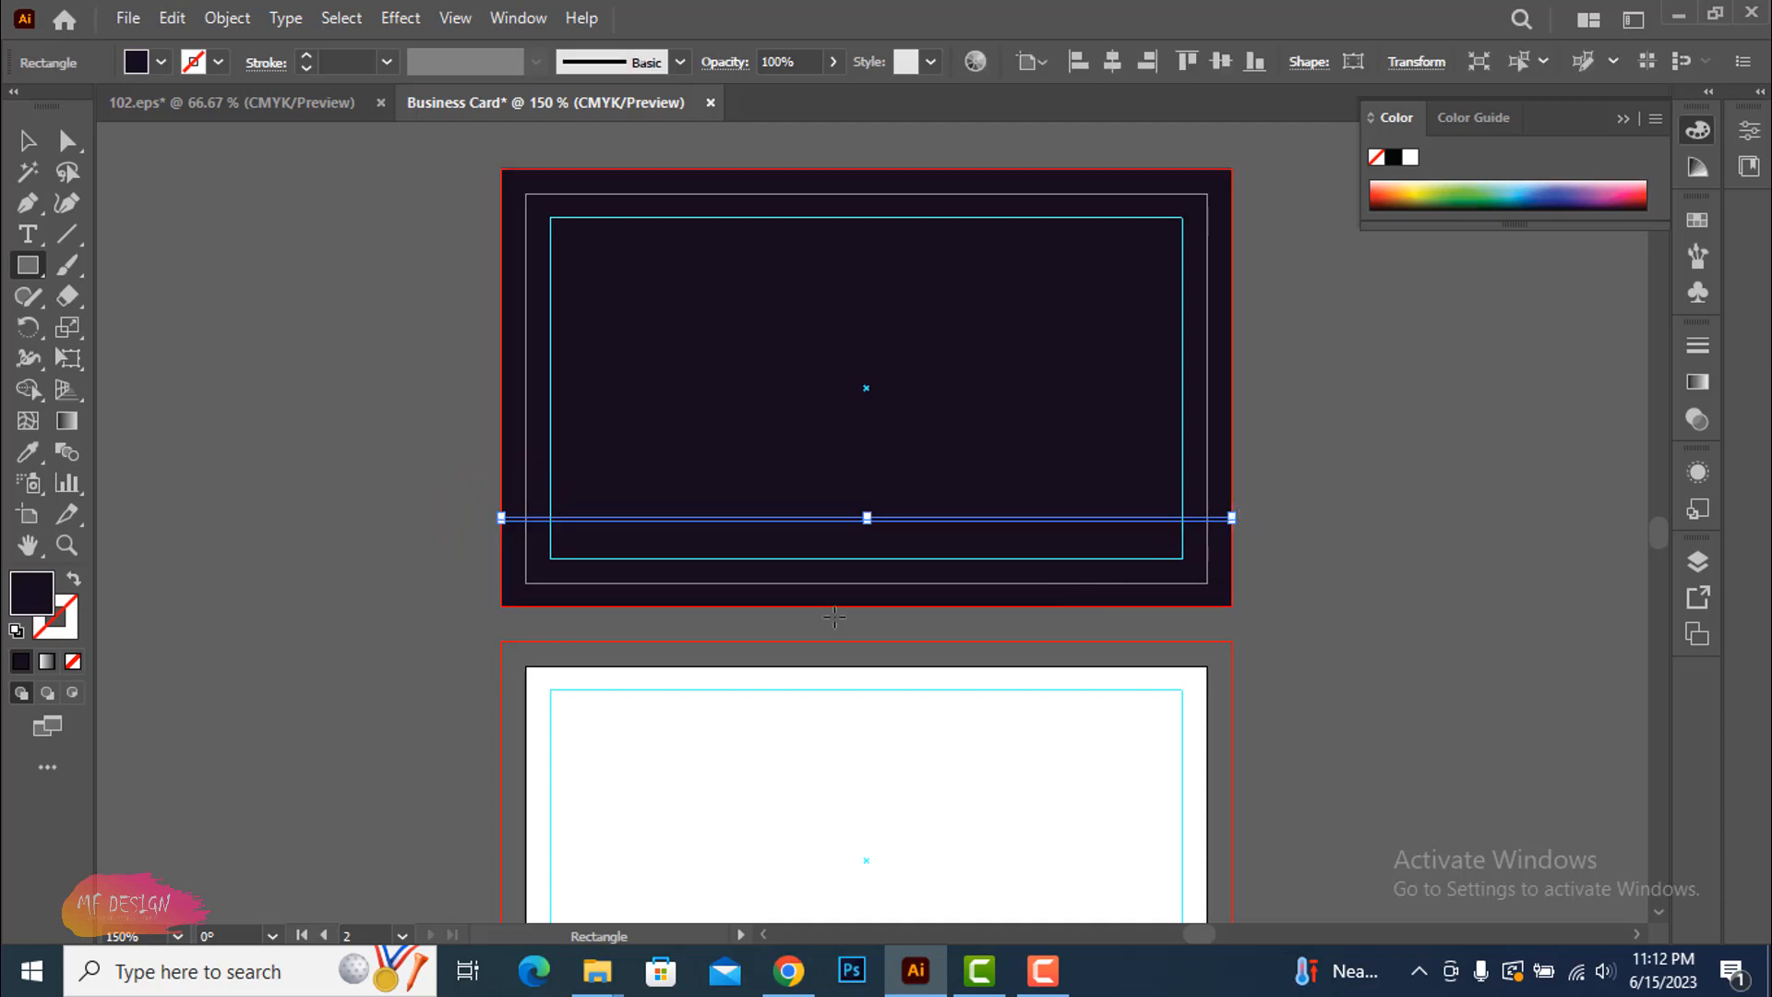
Fill the thin horizontal strip with an olive-yellow colour and deselect it
{"action": "double_click", "coordinate": [45, 591]}
{"action": "left_click_drag", "start_coordinate": [917, 553], "coordinate": [917, 582]}
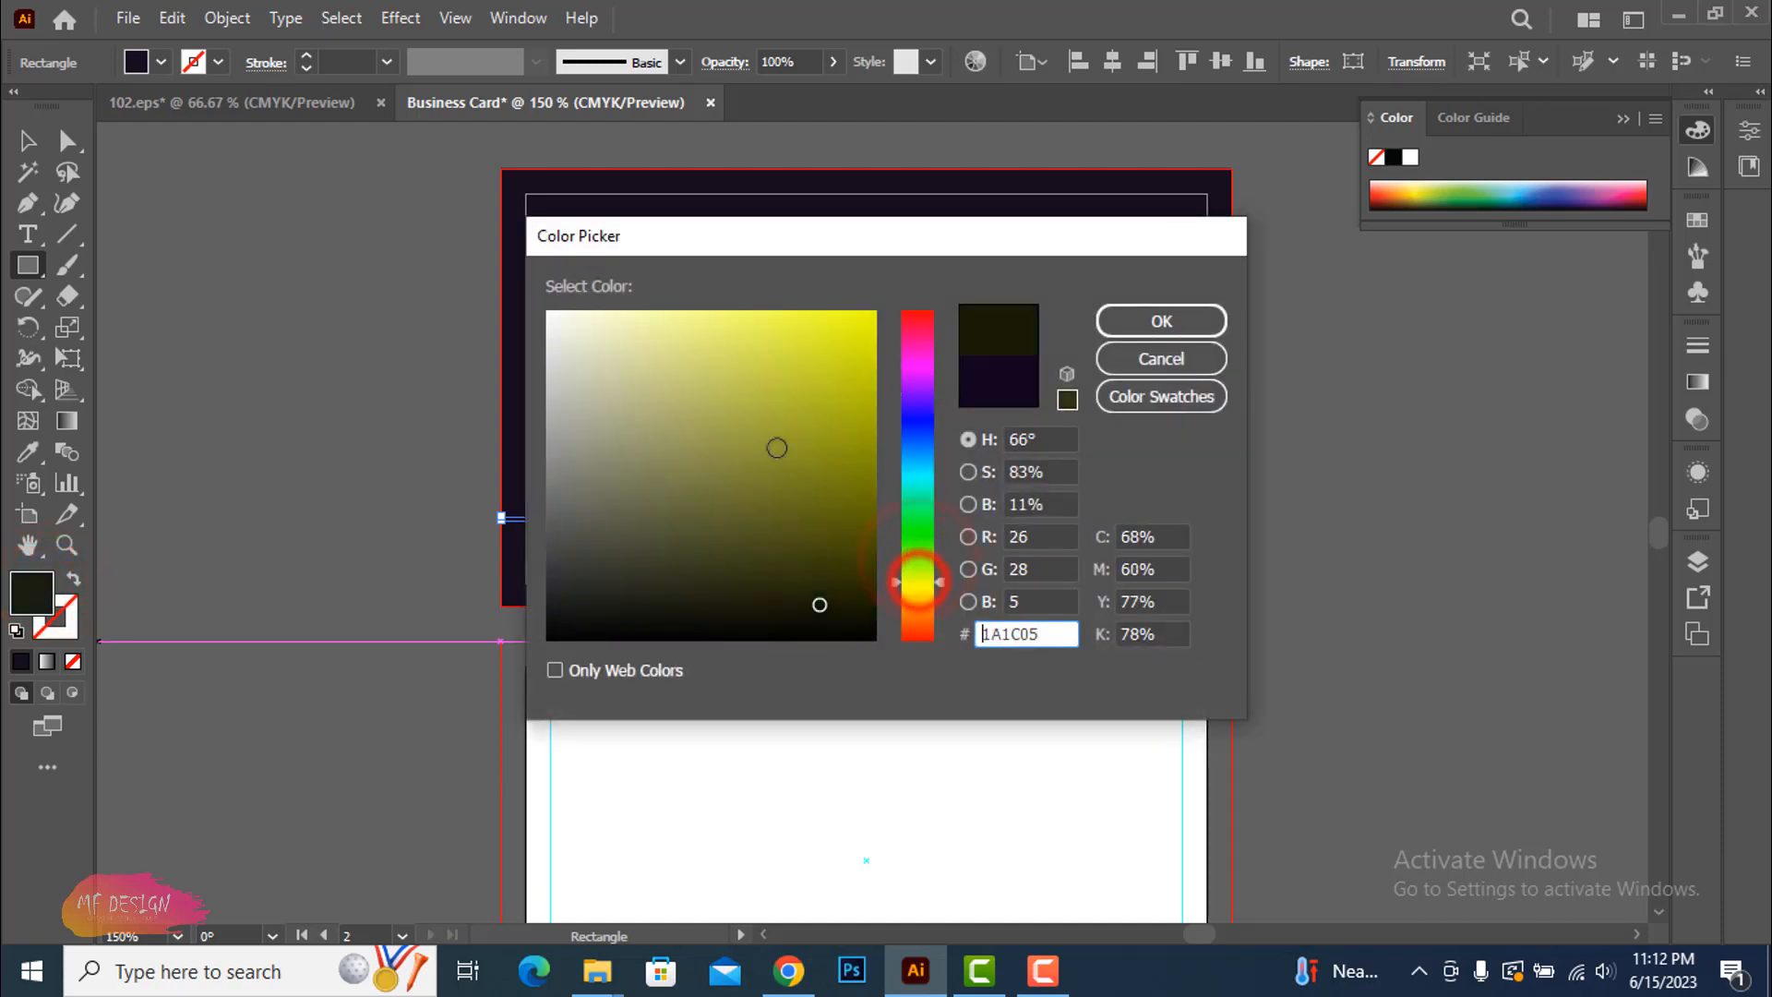
{"action": "left_click_drag", "start_coordinate": [789, 443], "coordinate": [791, 400]}
{"action": "left_click", "coordinate": [1161, 321]}
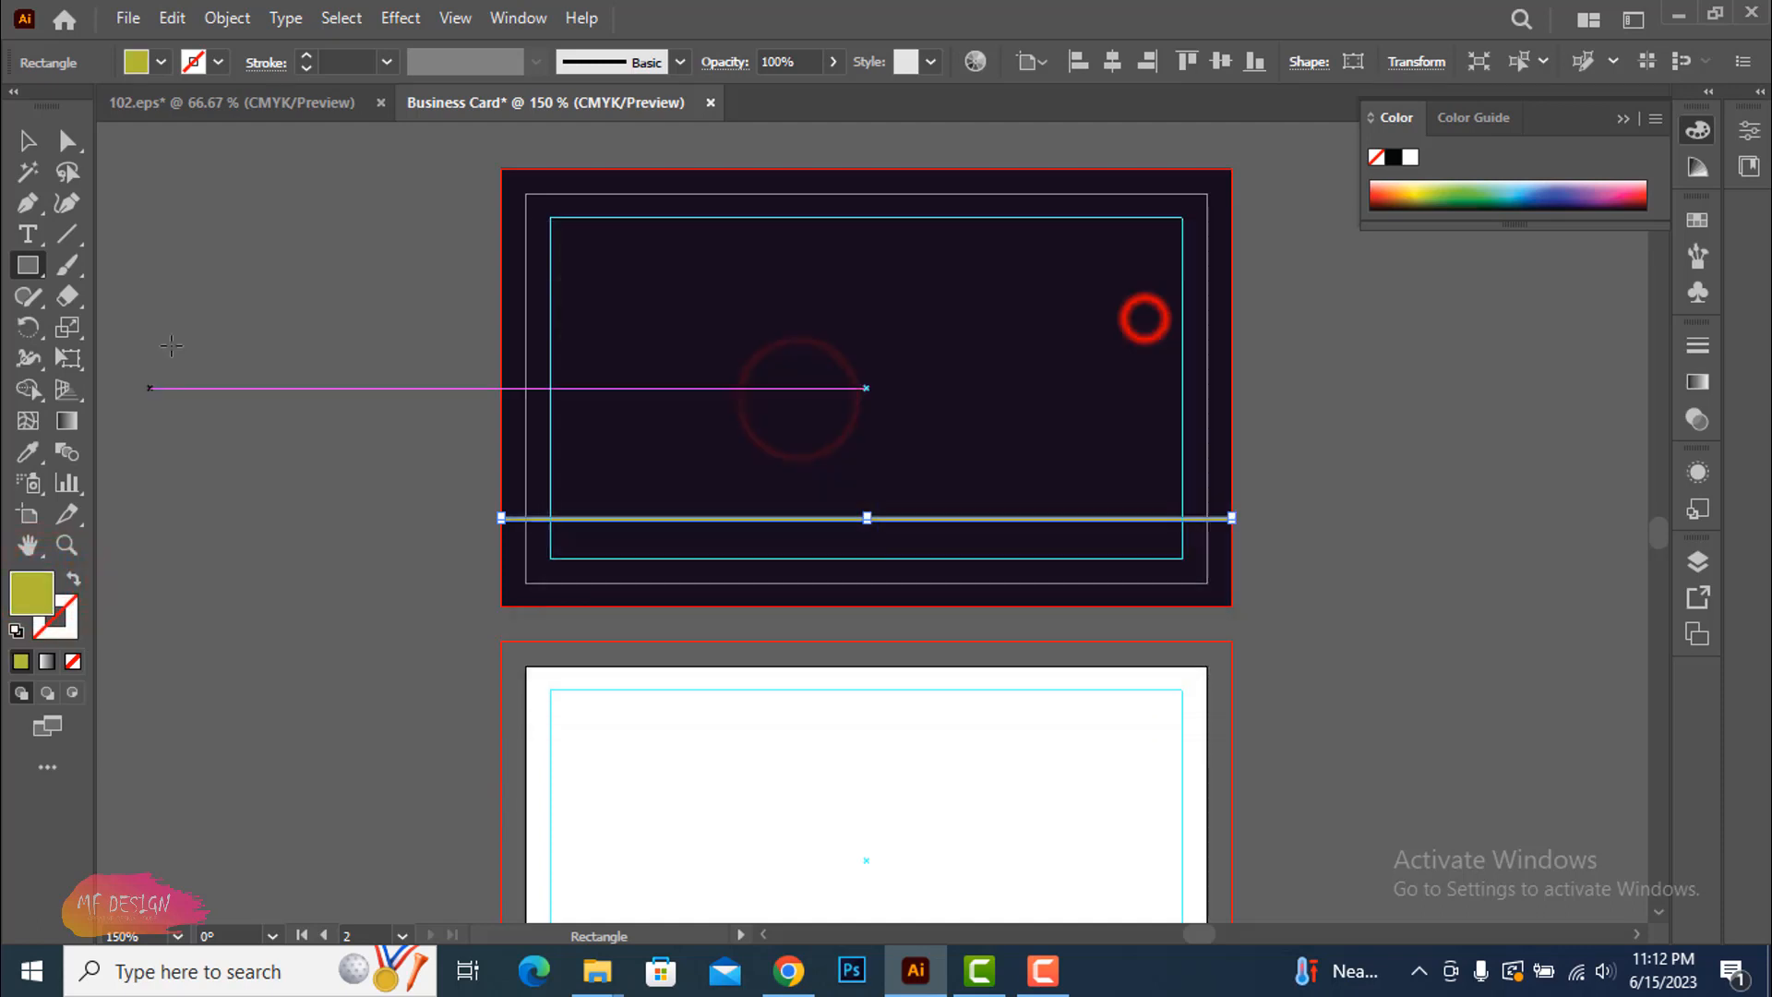
{"action": "left_click", "coordinate": [28, 140]}
{"action": "left_click", "coordinate": [251, 247]}
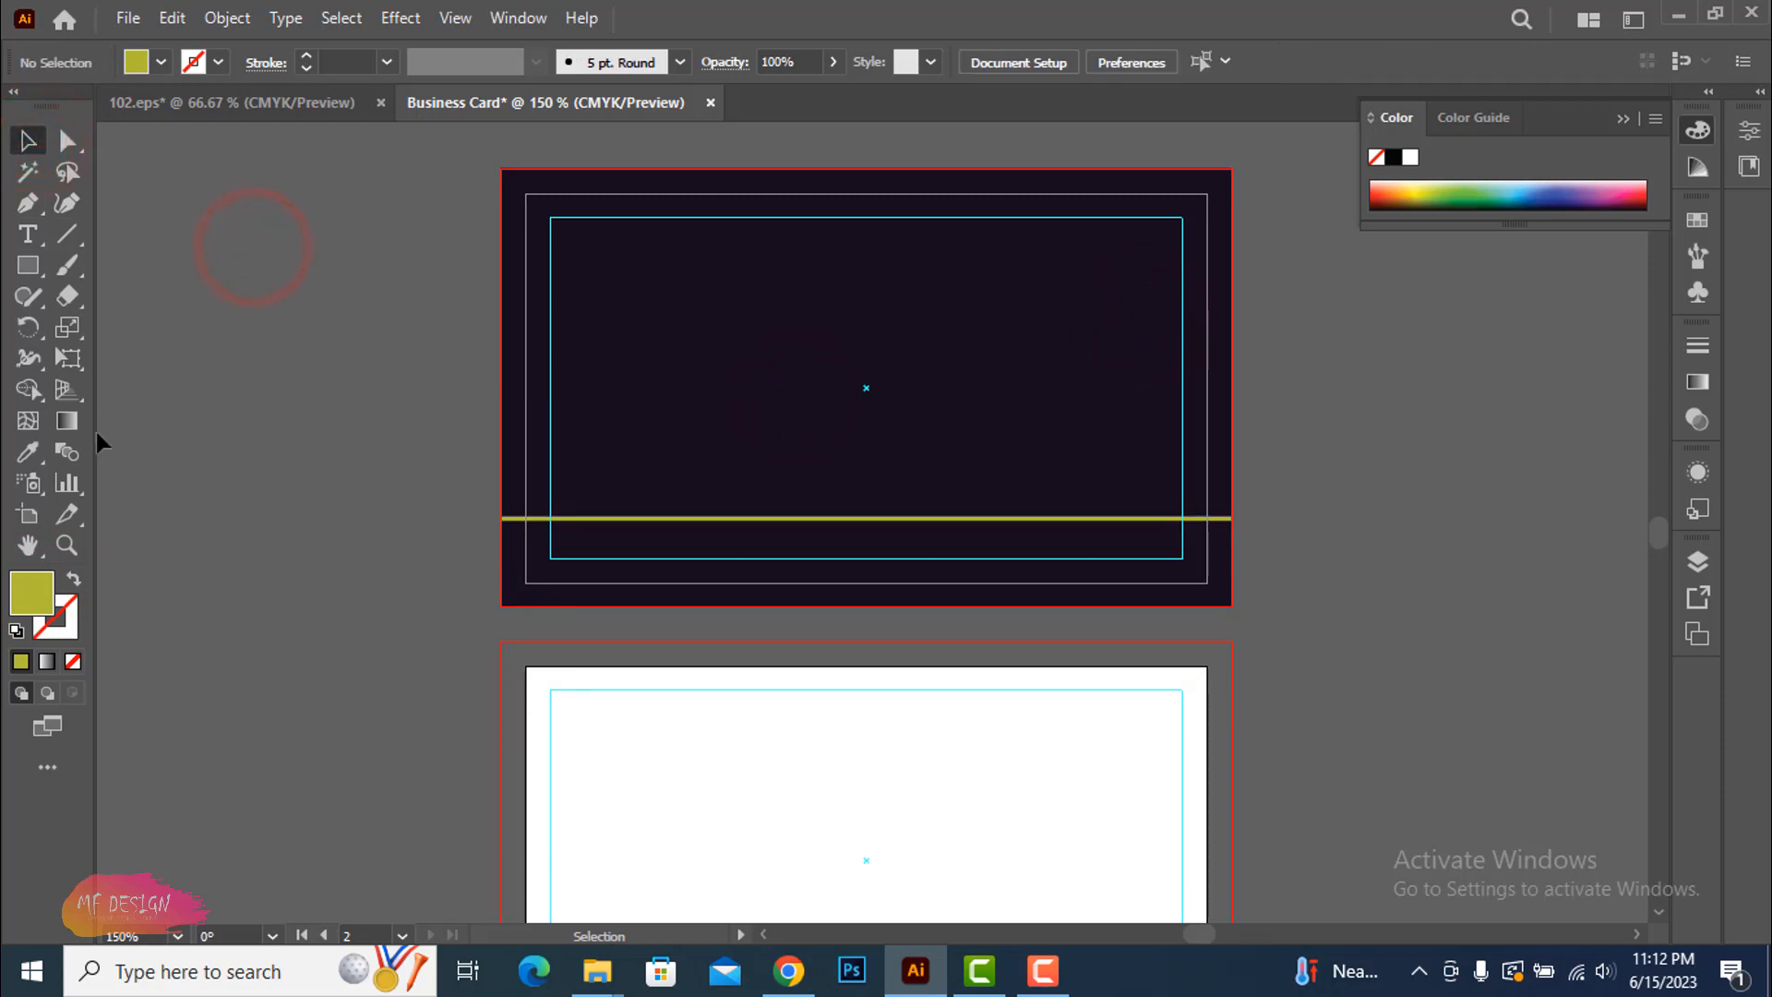
Draw an olive-yellow bar about 1.5 in wide and 0.13 in high over the thin strip, horizontally centred on the card
{"action": "left_click_drag", "start_coordinate": [27, 265], "coordinate": [129, 266]}
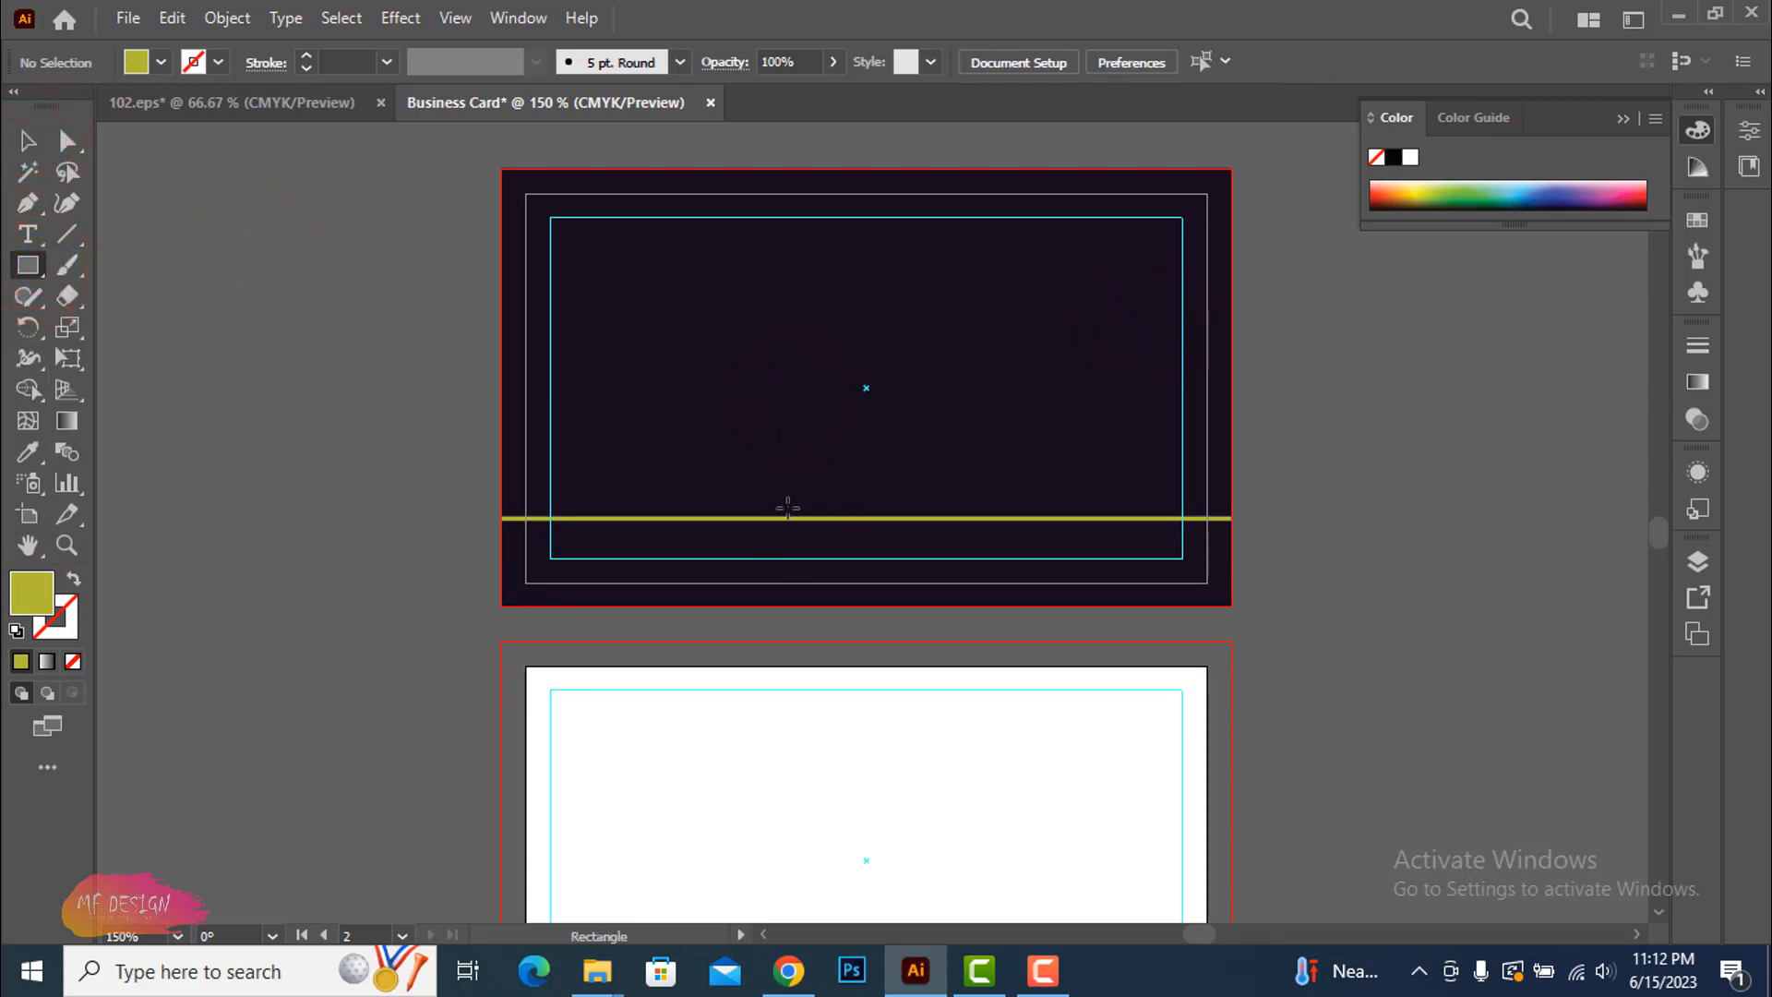
{"action": "left_click_drag", "start_coordinate": [771, 506], "coordinate": [1059, 534]}
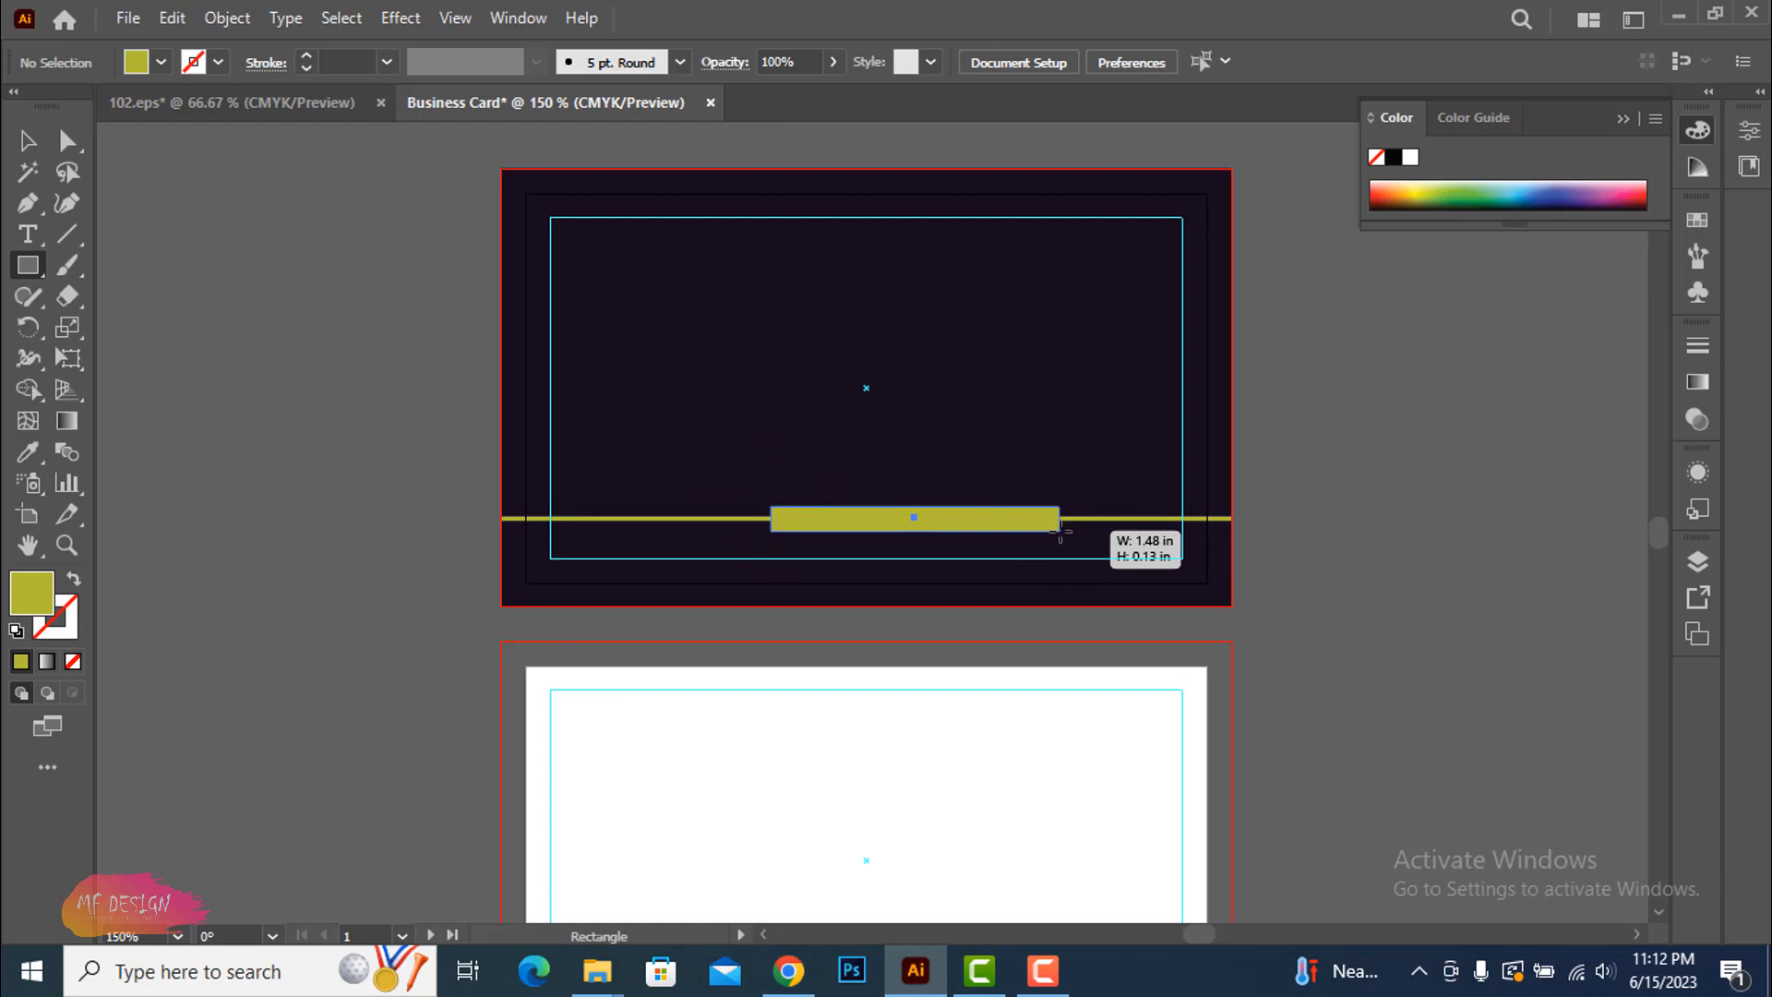
{"action": "left_click_drag", "start_coordinate": [1059, 531], "coordinate": [945, 538]}
{"action": "left_click", "coordinate": [28, 140]}
{"action": "left_click", "coordinate": [295, 316]}
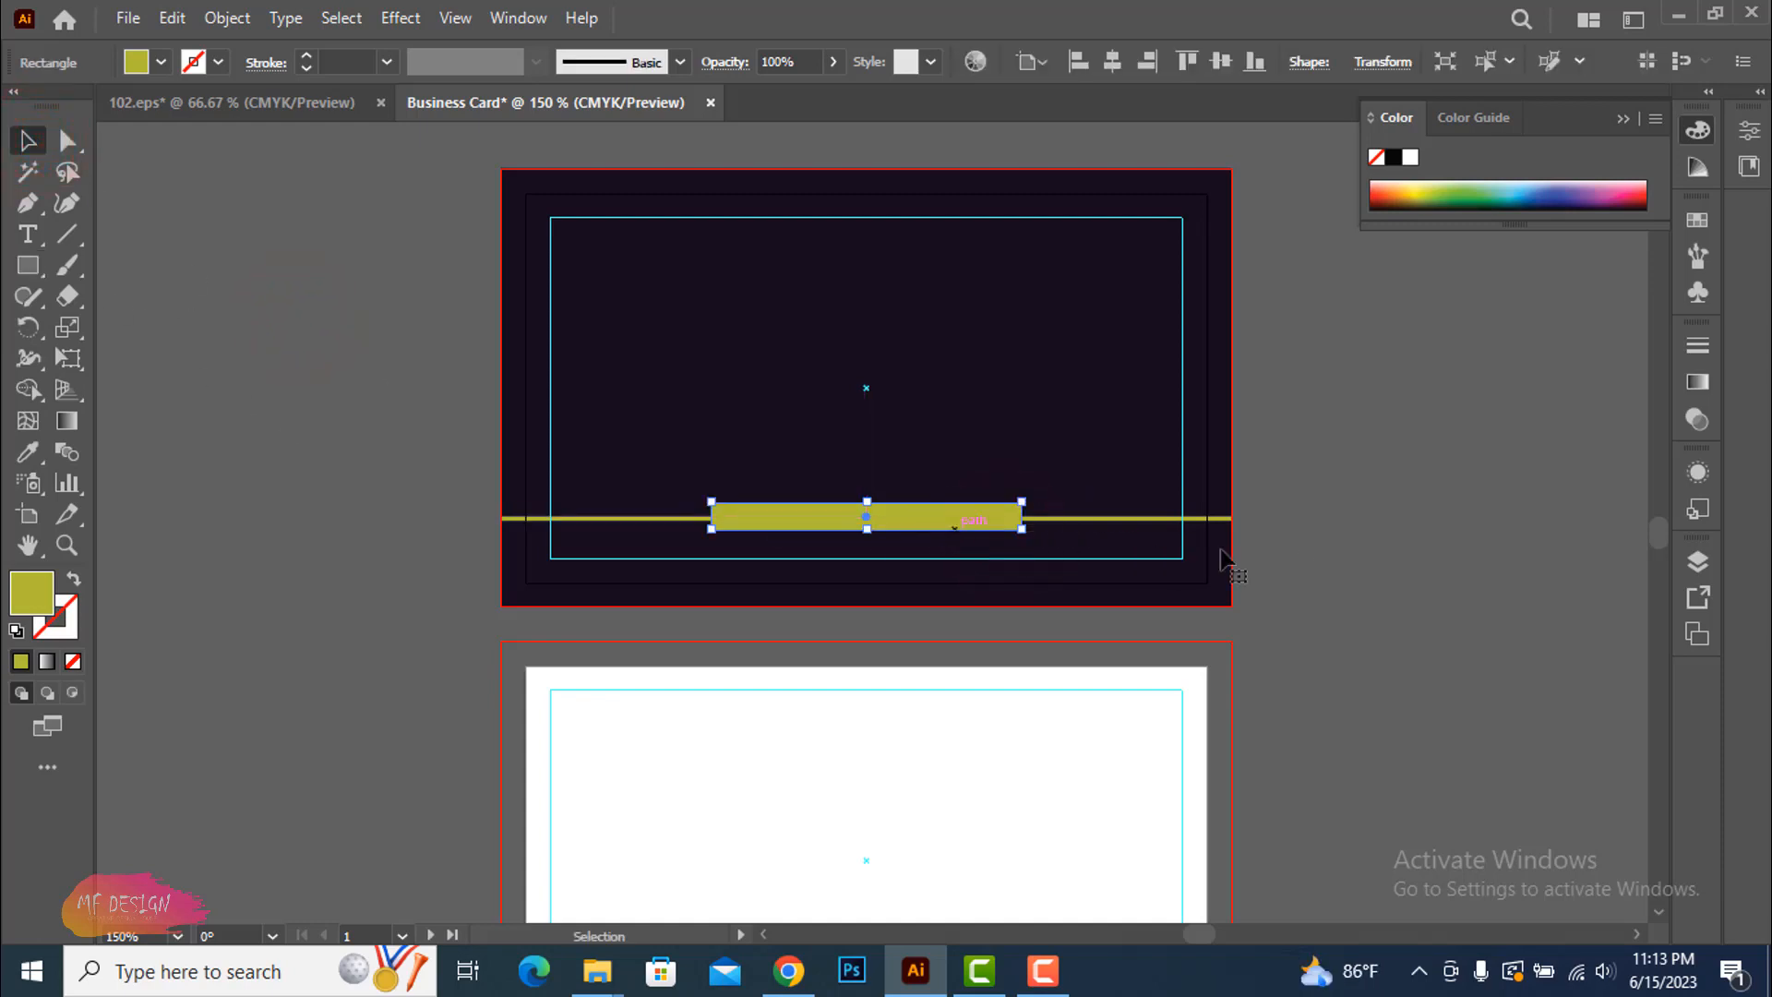
{"action": "left_click", "coordinate": [1332, 561]}
{"action": "left_click", "coordinate": [1330, 601]}
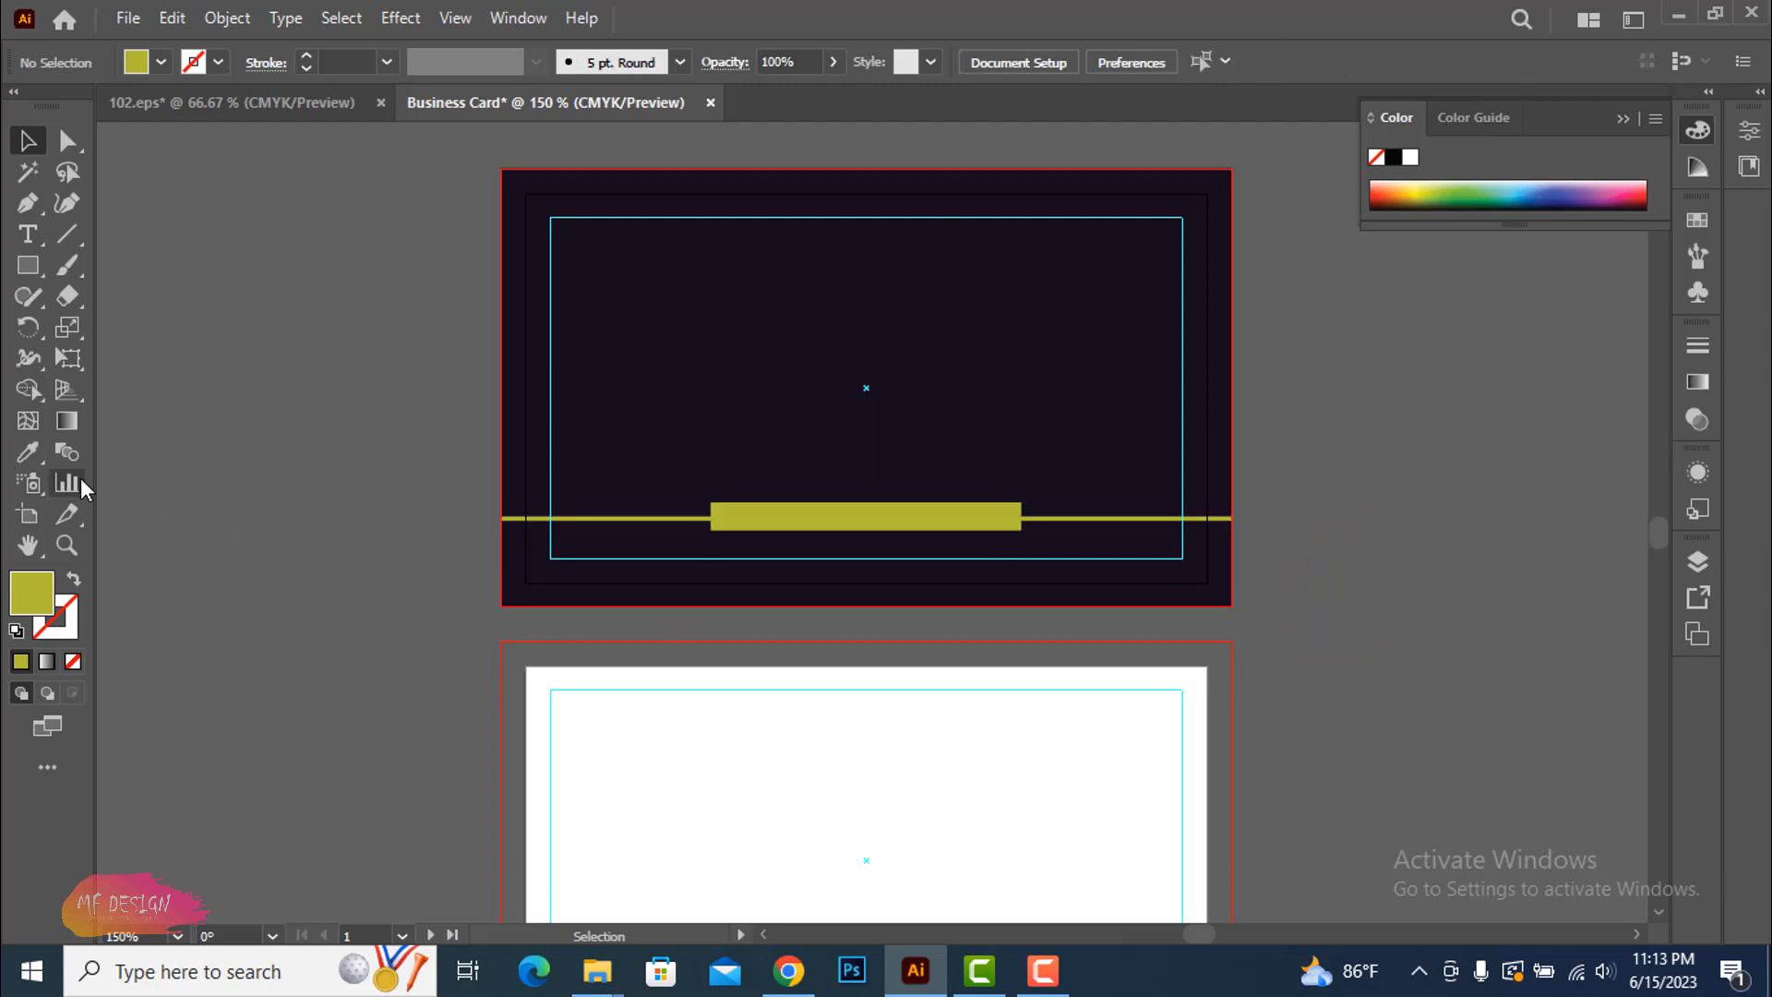
Add a point text with the placeholder Lorem ipsum on the upper card and move it onto the olive-yellow bar
{"action": "left_click", "coordinate": [27, 233]}
{"action": "left_click", "coordinate": [821, 434]}
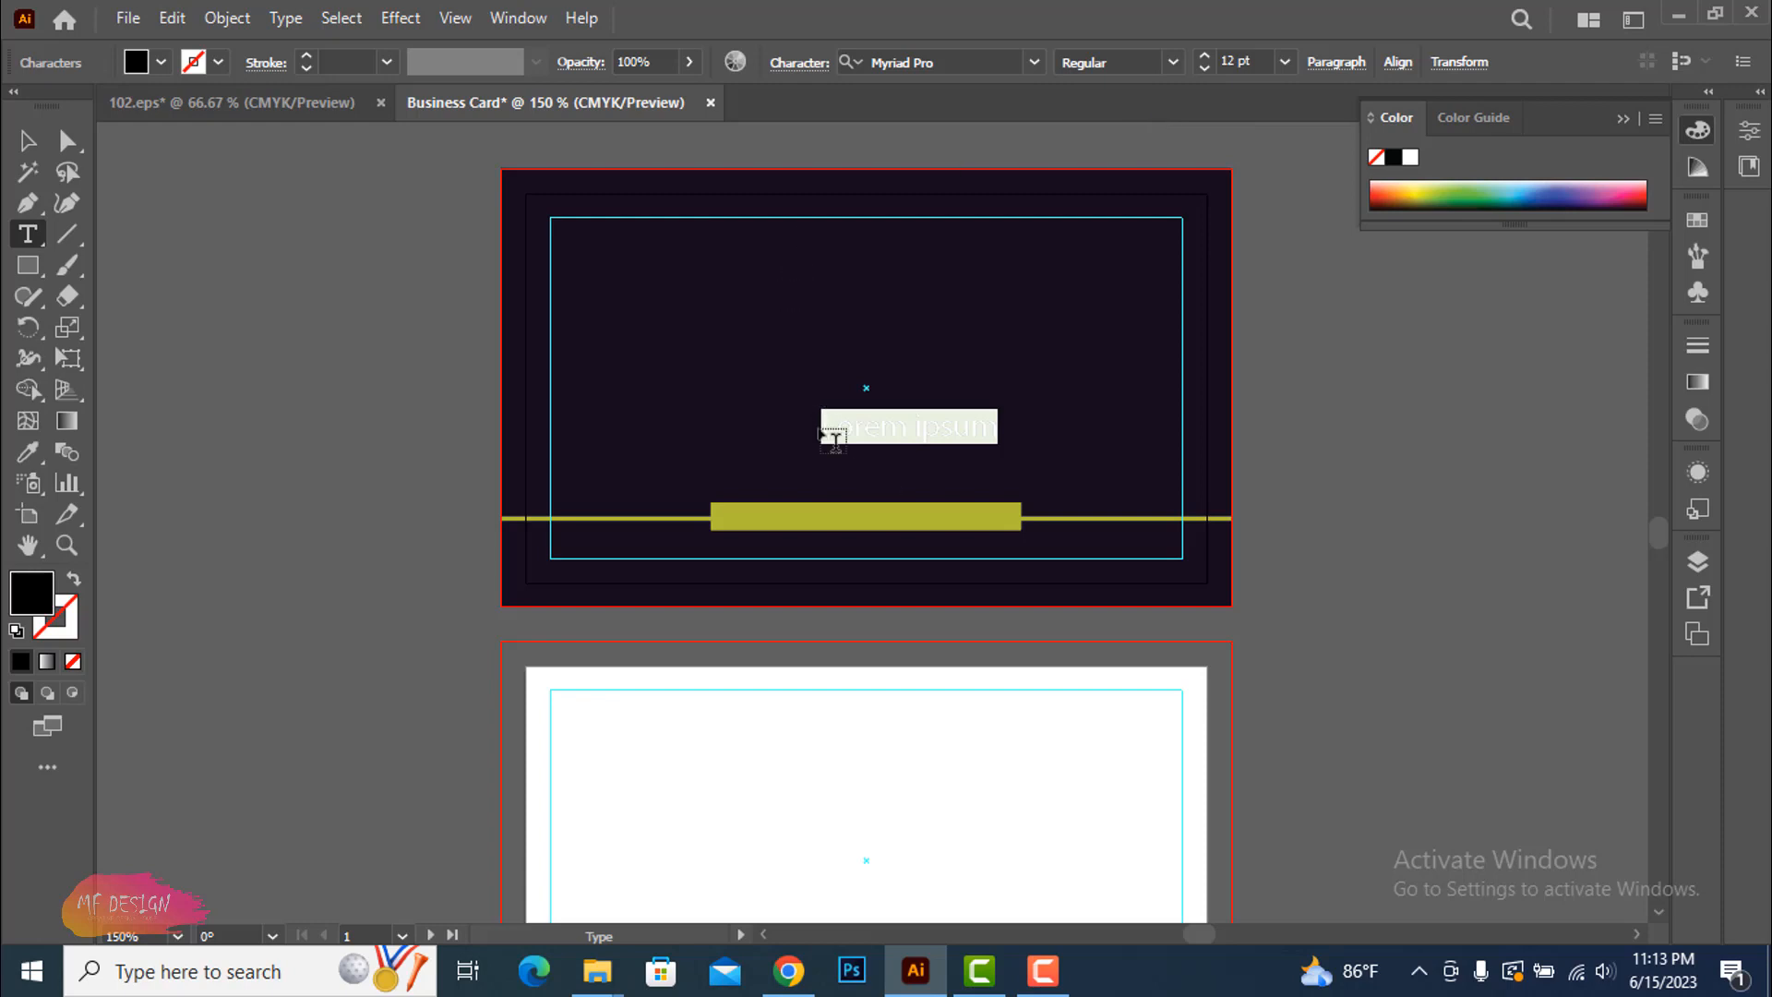
{"action": "left_click", "coordinate": [27, 140]}
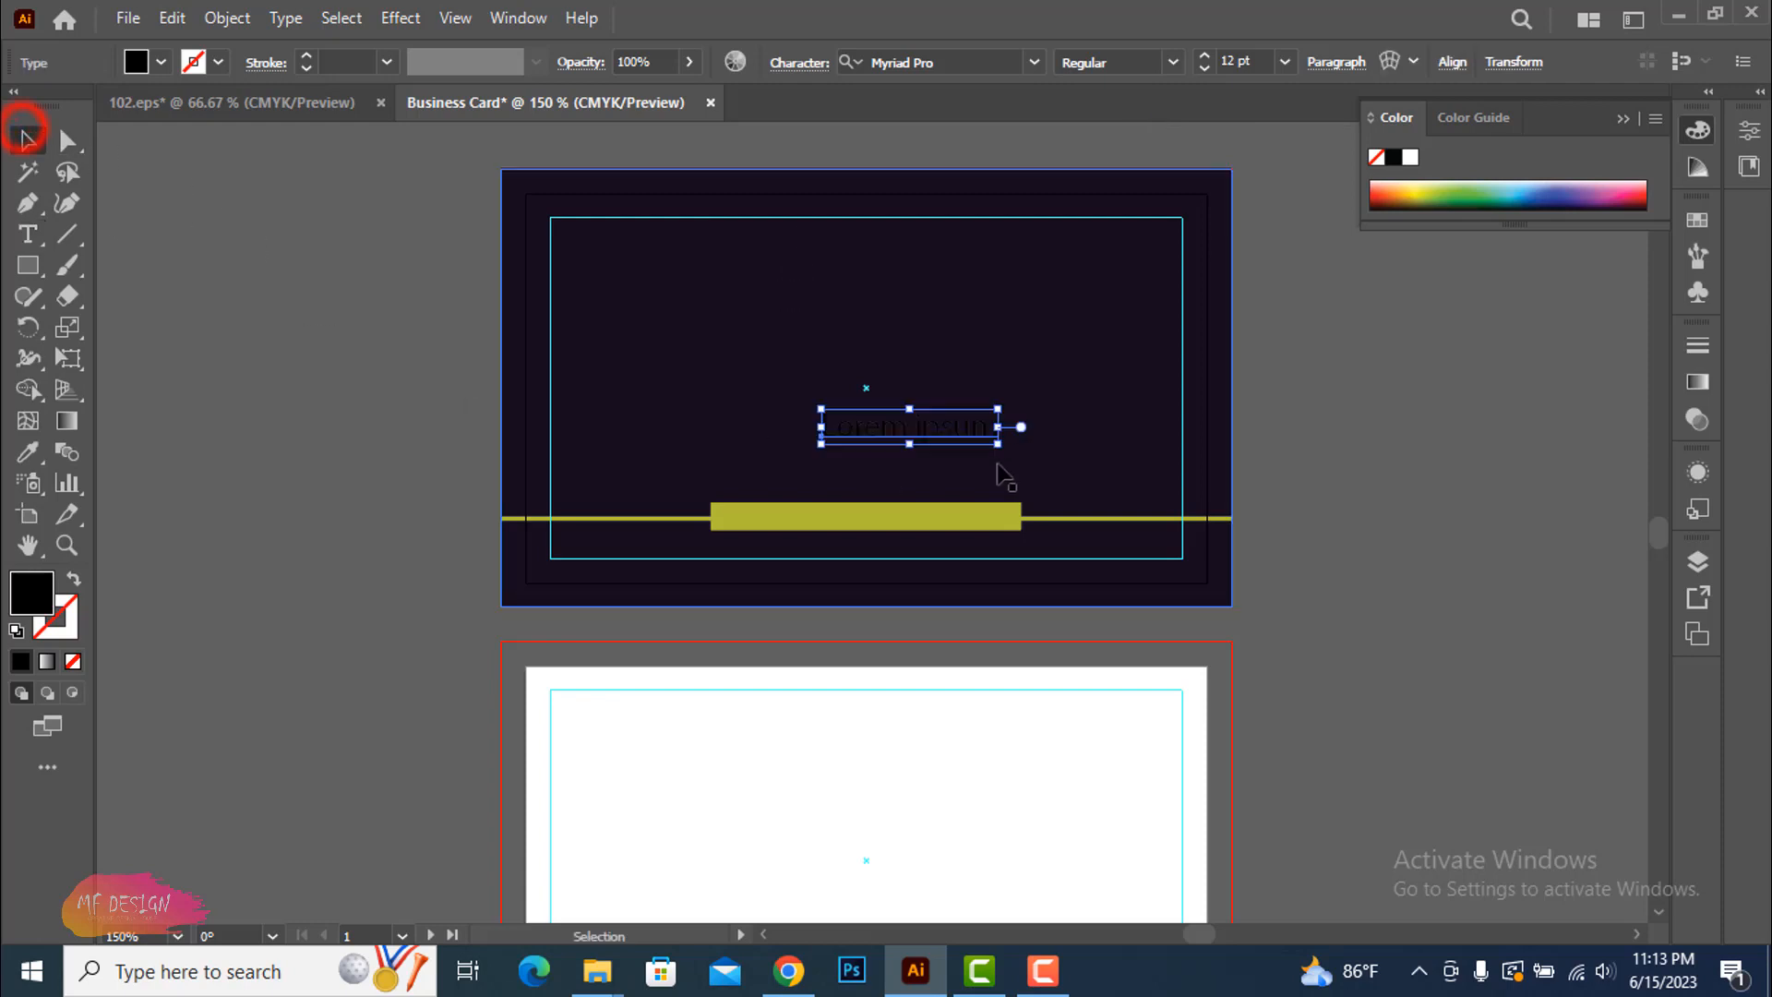
{"action": "left_click_drag", "start_coordinate": [938, 426], "coordinate": [905, 514]}
Set the placeholder text's font to Roboto Medium and align the text vertically within the bar
{"action": "left_click", "coordinate": [963, 65]}
{"action": "type", "text": "rale"}
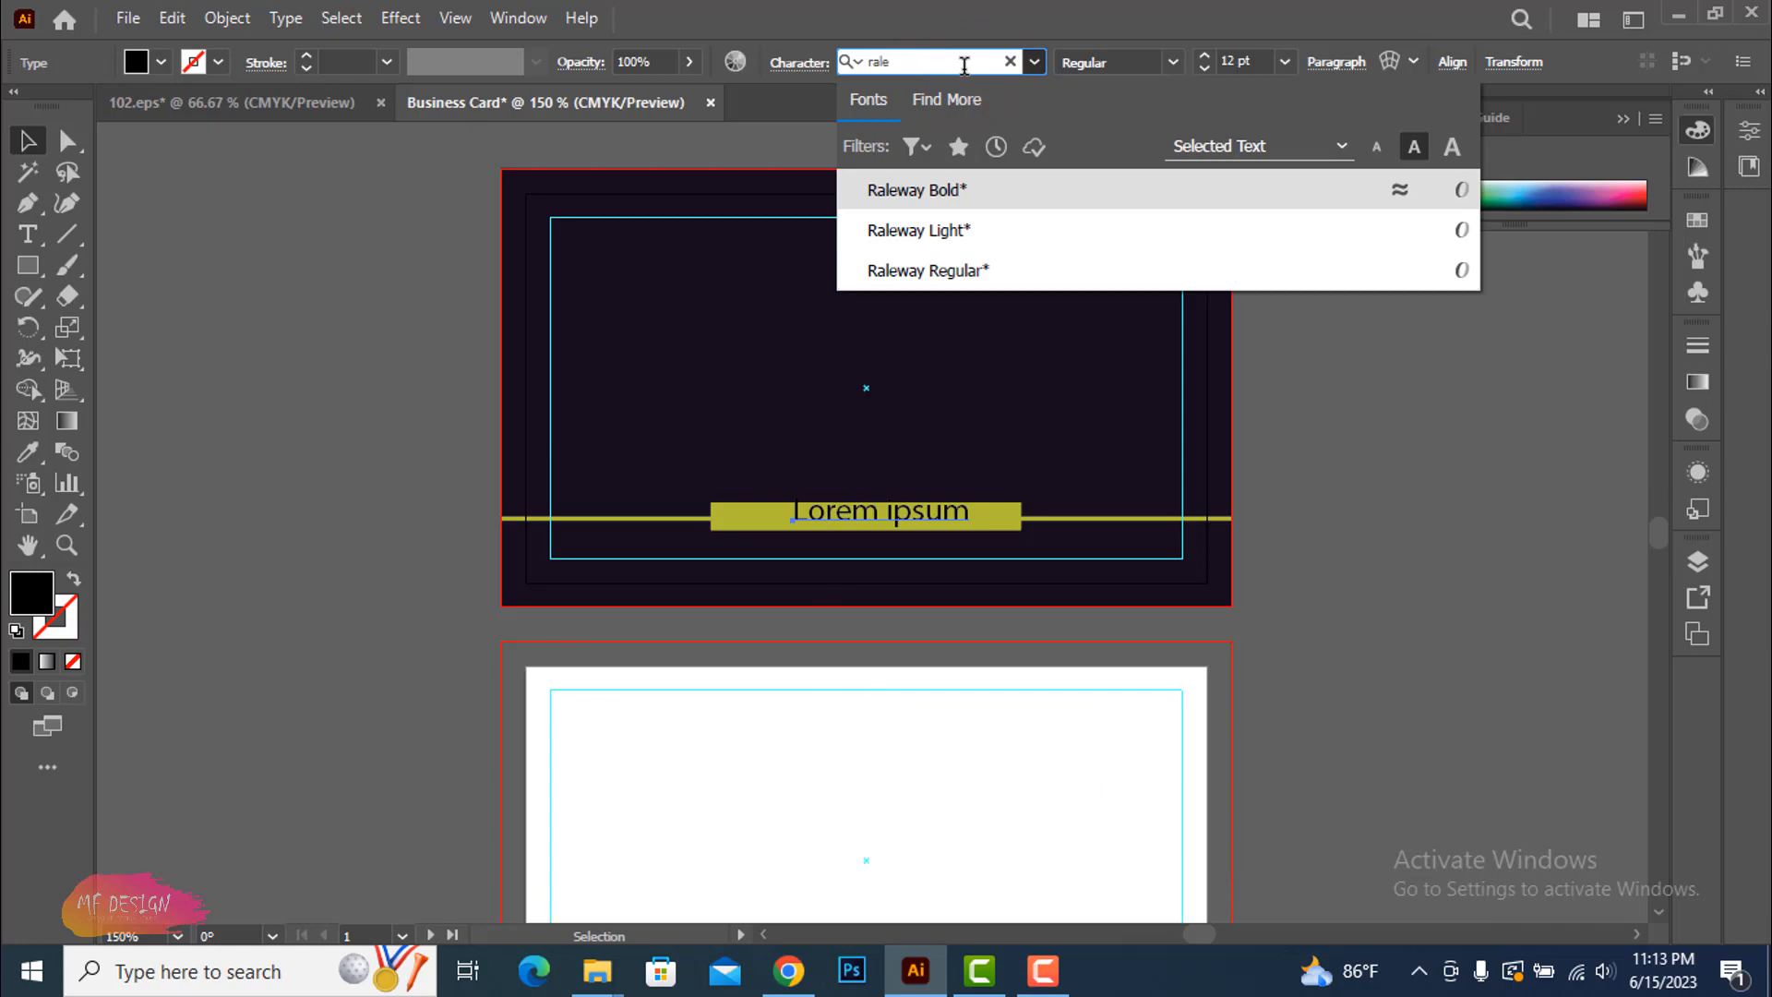
{"action": "left_click", "coordinate": [922, 61]}
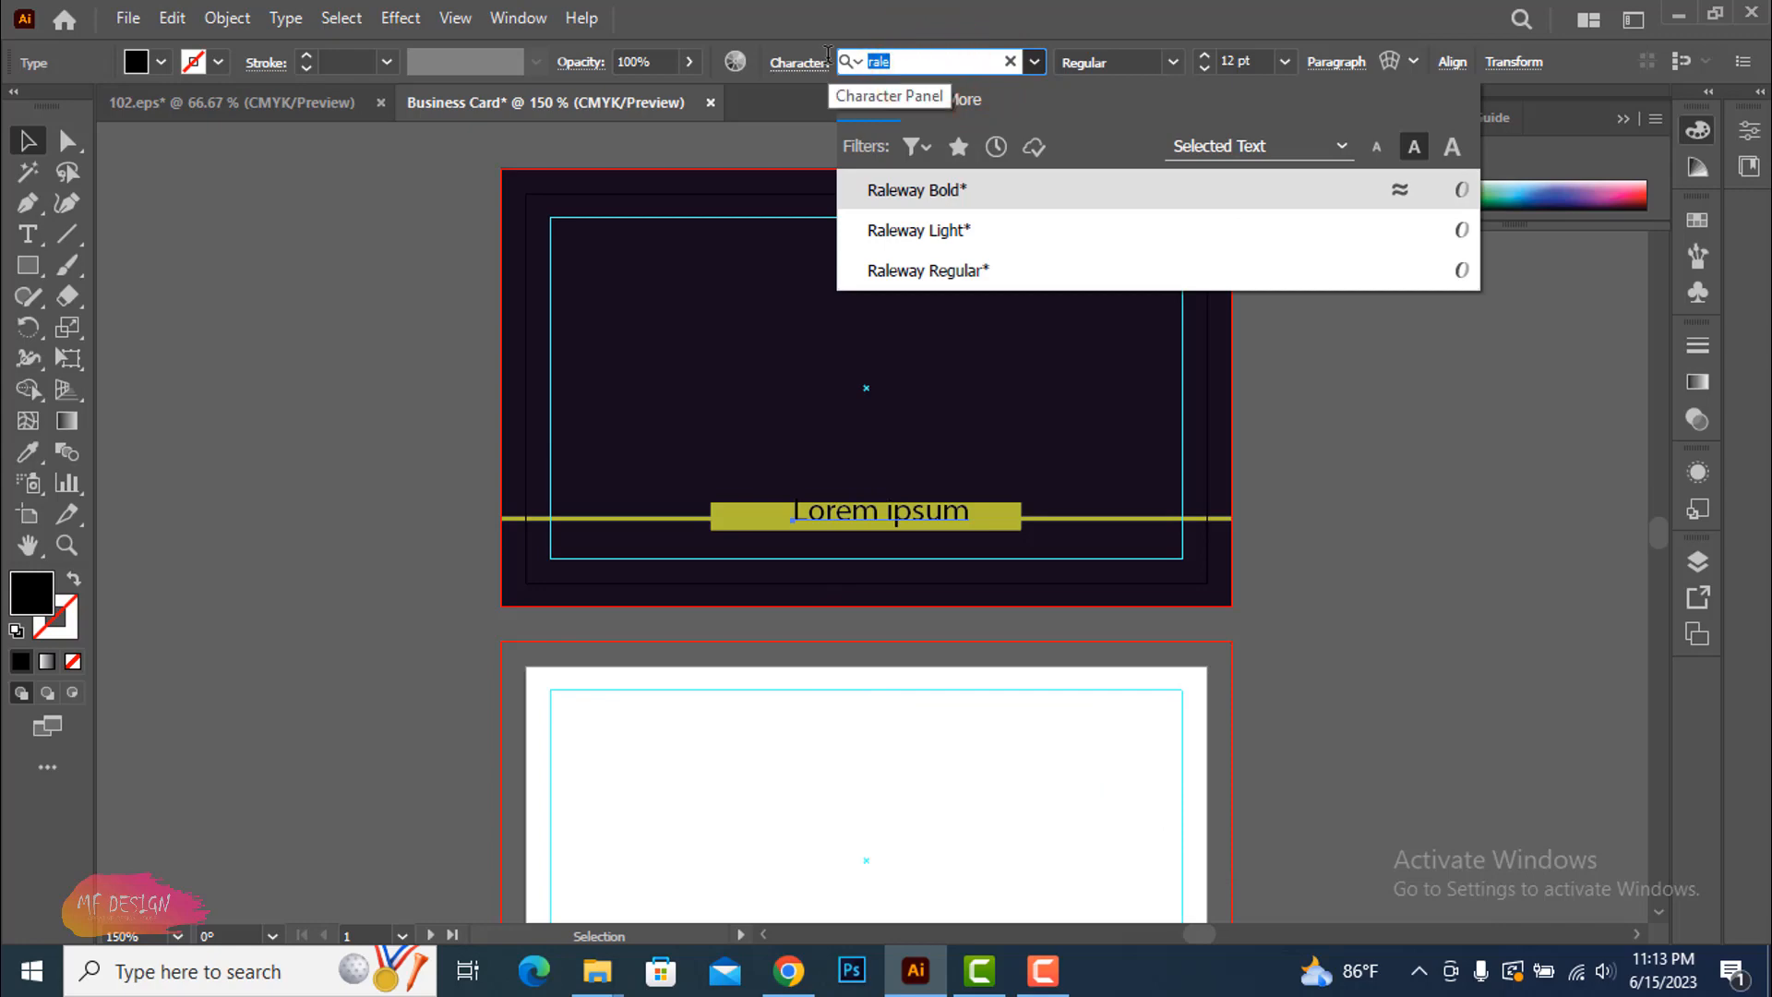
{"action": "type", "text": "robo"}
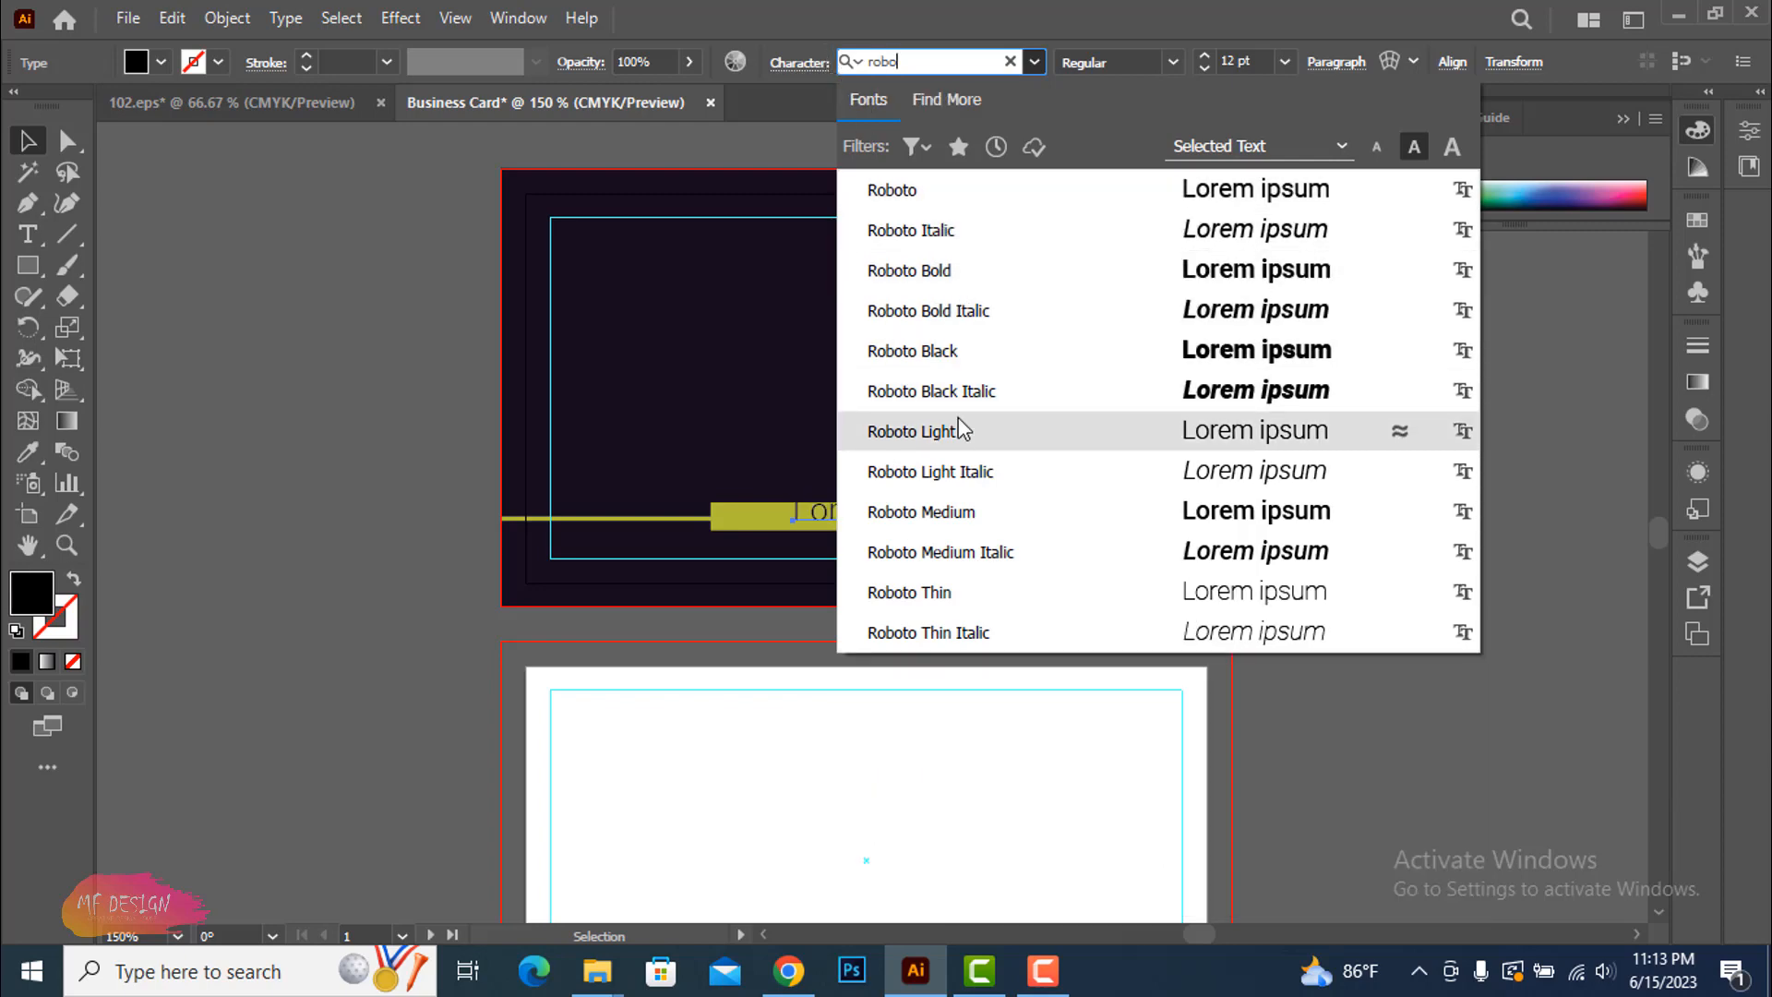
{"action": "left_click", "coordinate": [958, 510]}
{"action": "left_click_drag", "start_coordinate": [959, 513], "coordinate": [920, 522]}
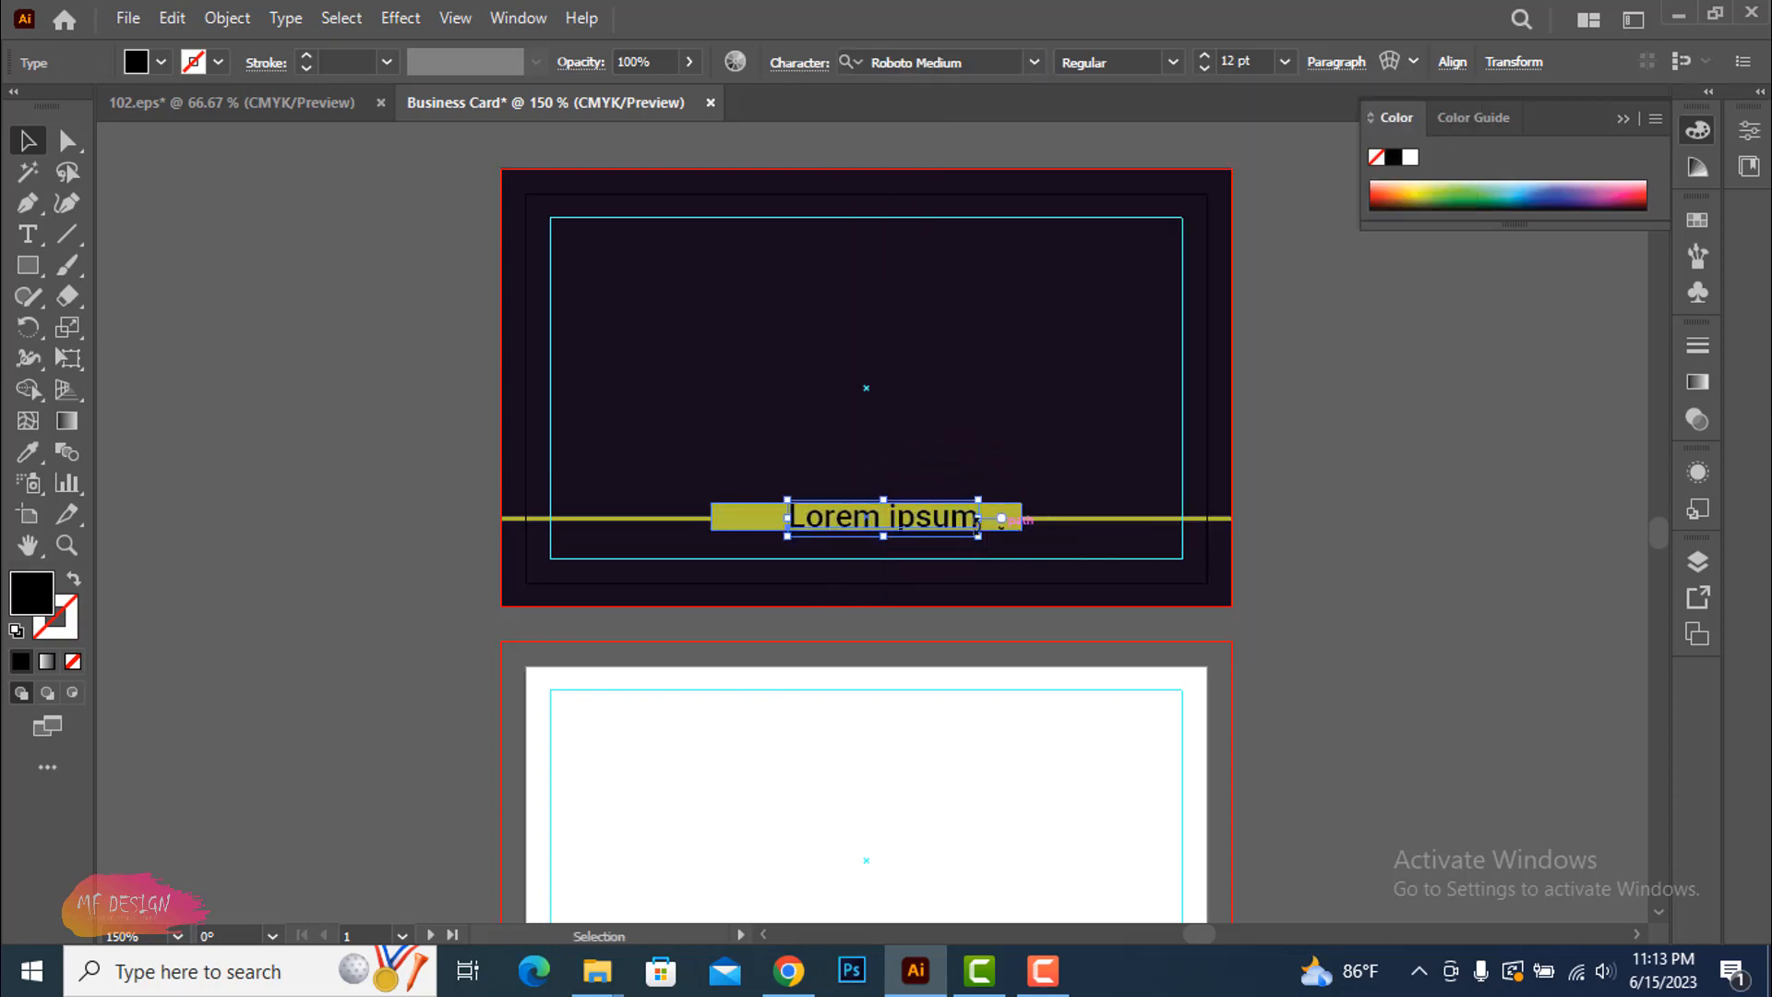
Reduce the placeholder text's font size to 6 pt and reposition the text on the bar
{"action": "left_click", "coordinate": [1252, 60]}
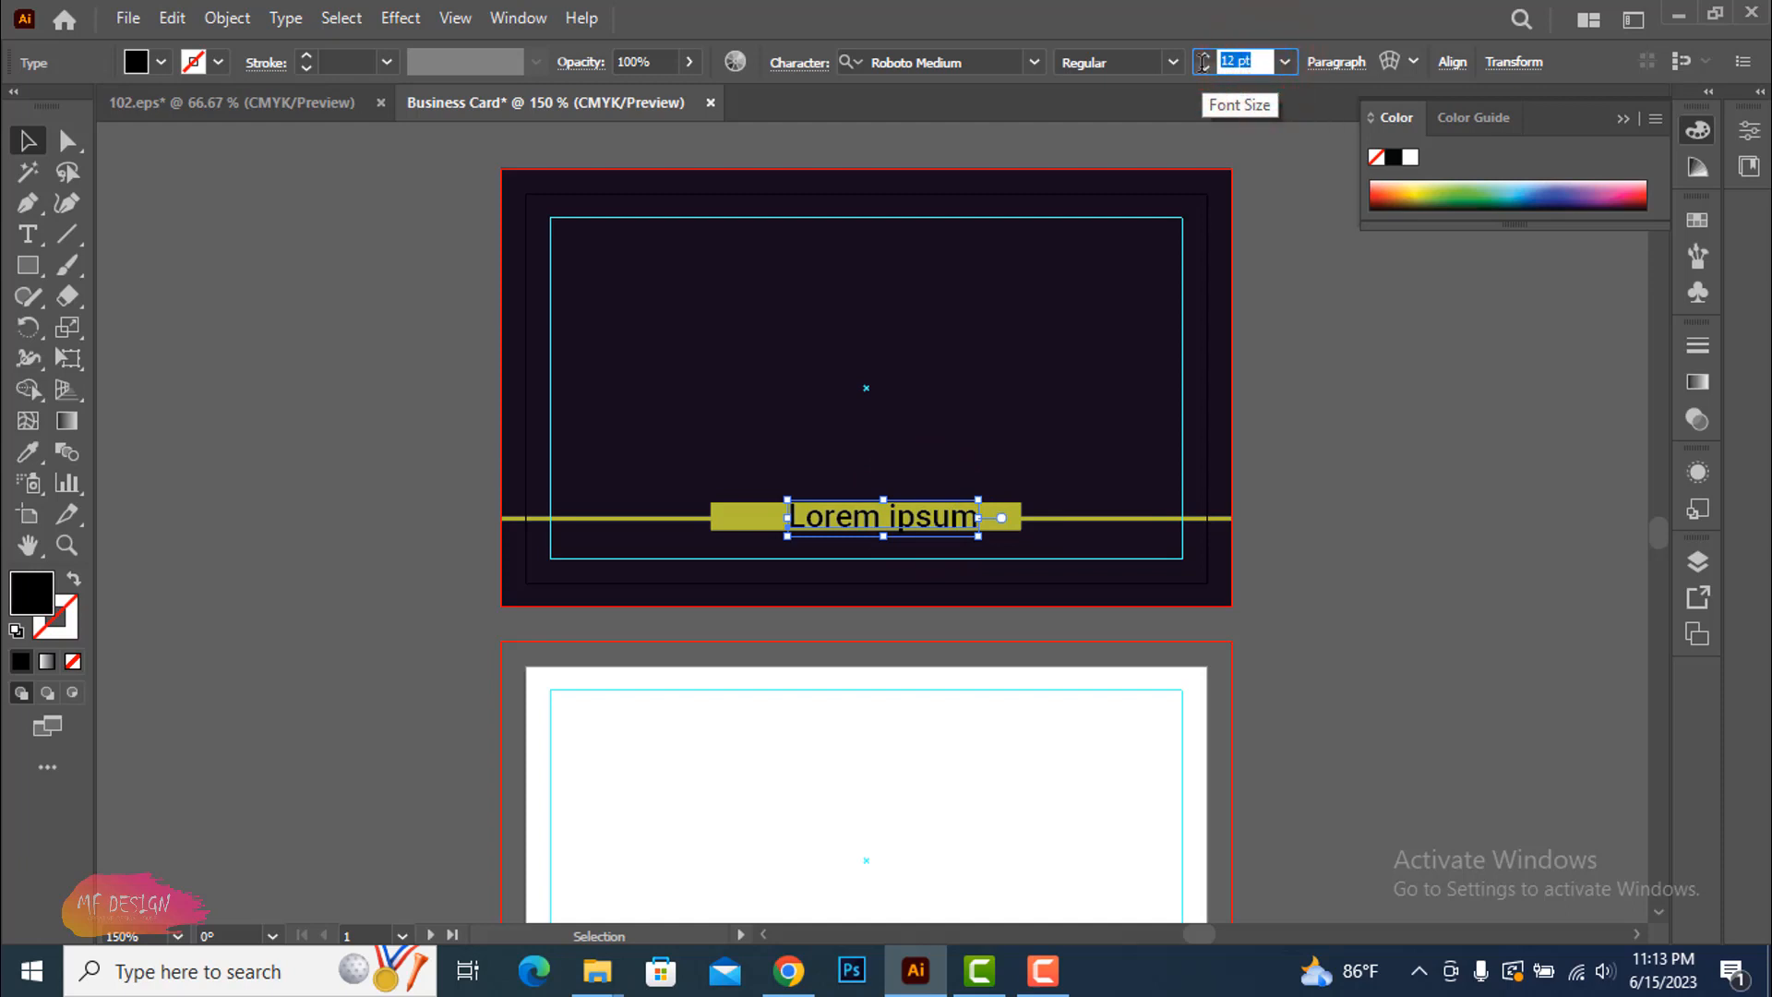
{"action": "left_click", "coordinate": [1433, 408]}
{"action": "left_click", "coordinate": [1369, 470]}
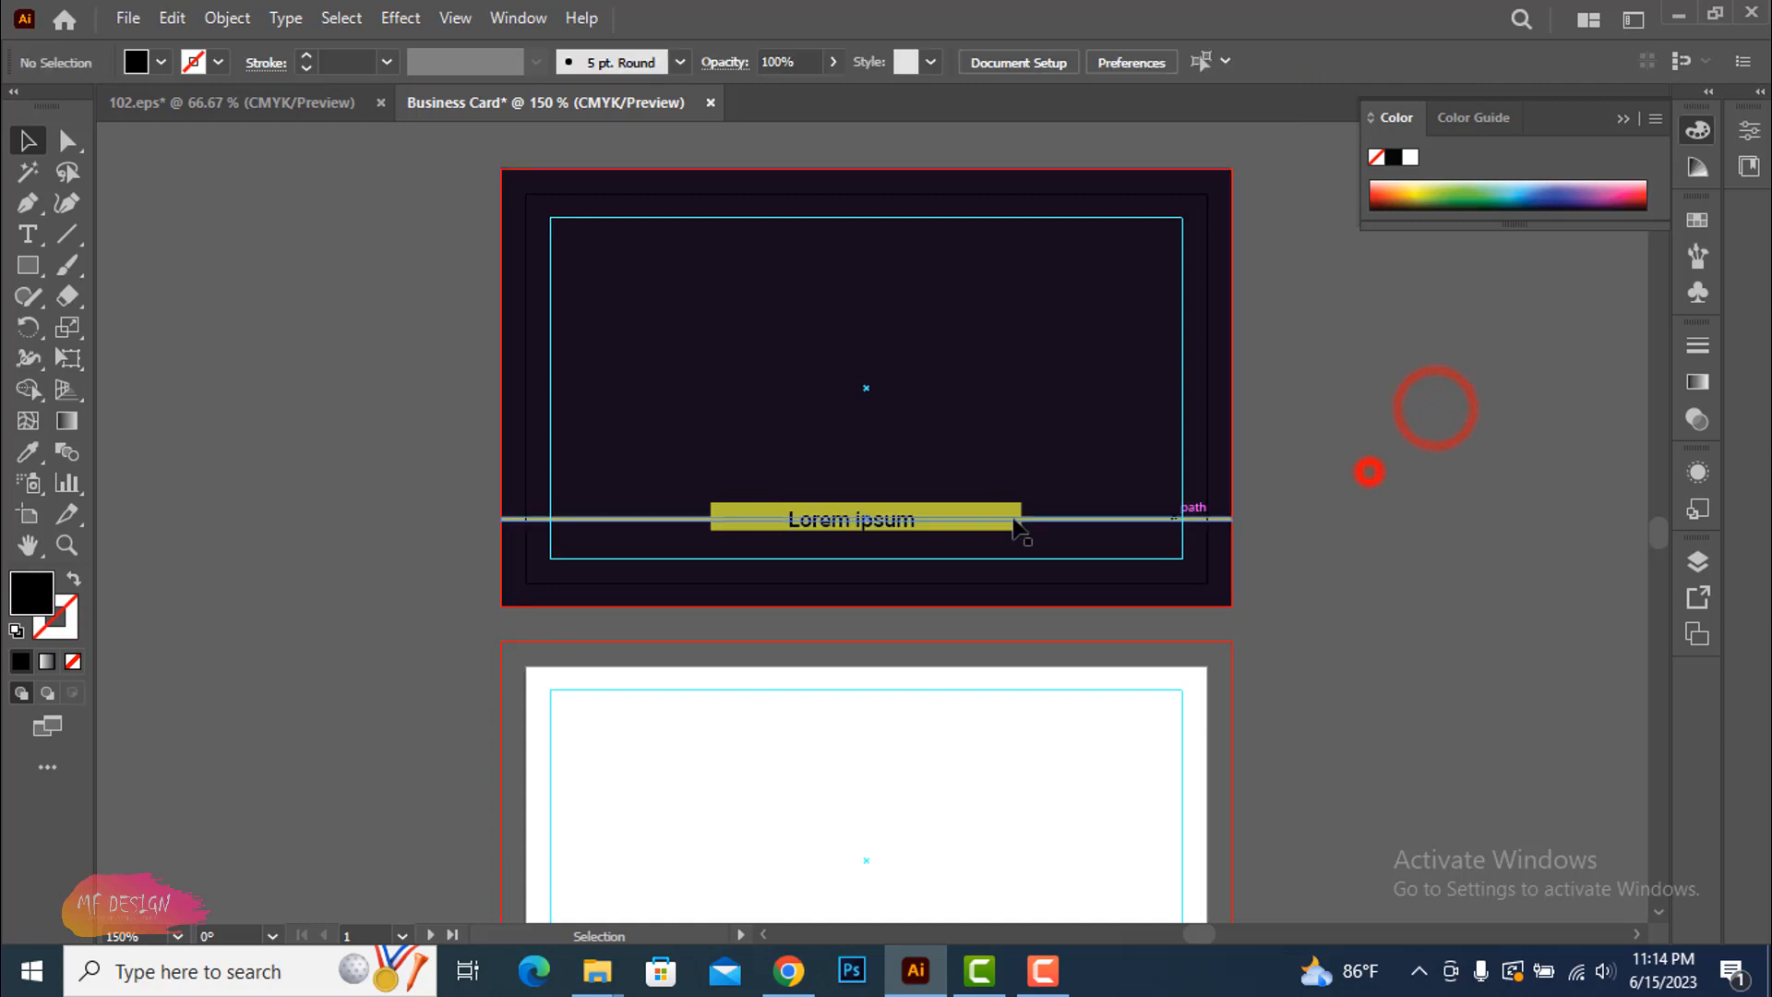
{"action": "left_click", "coordinate": [882, 522]}
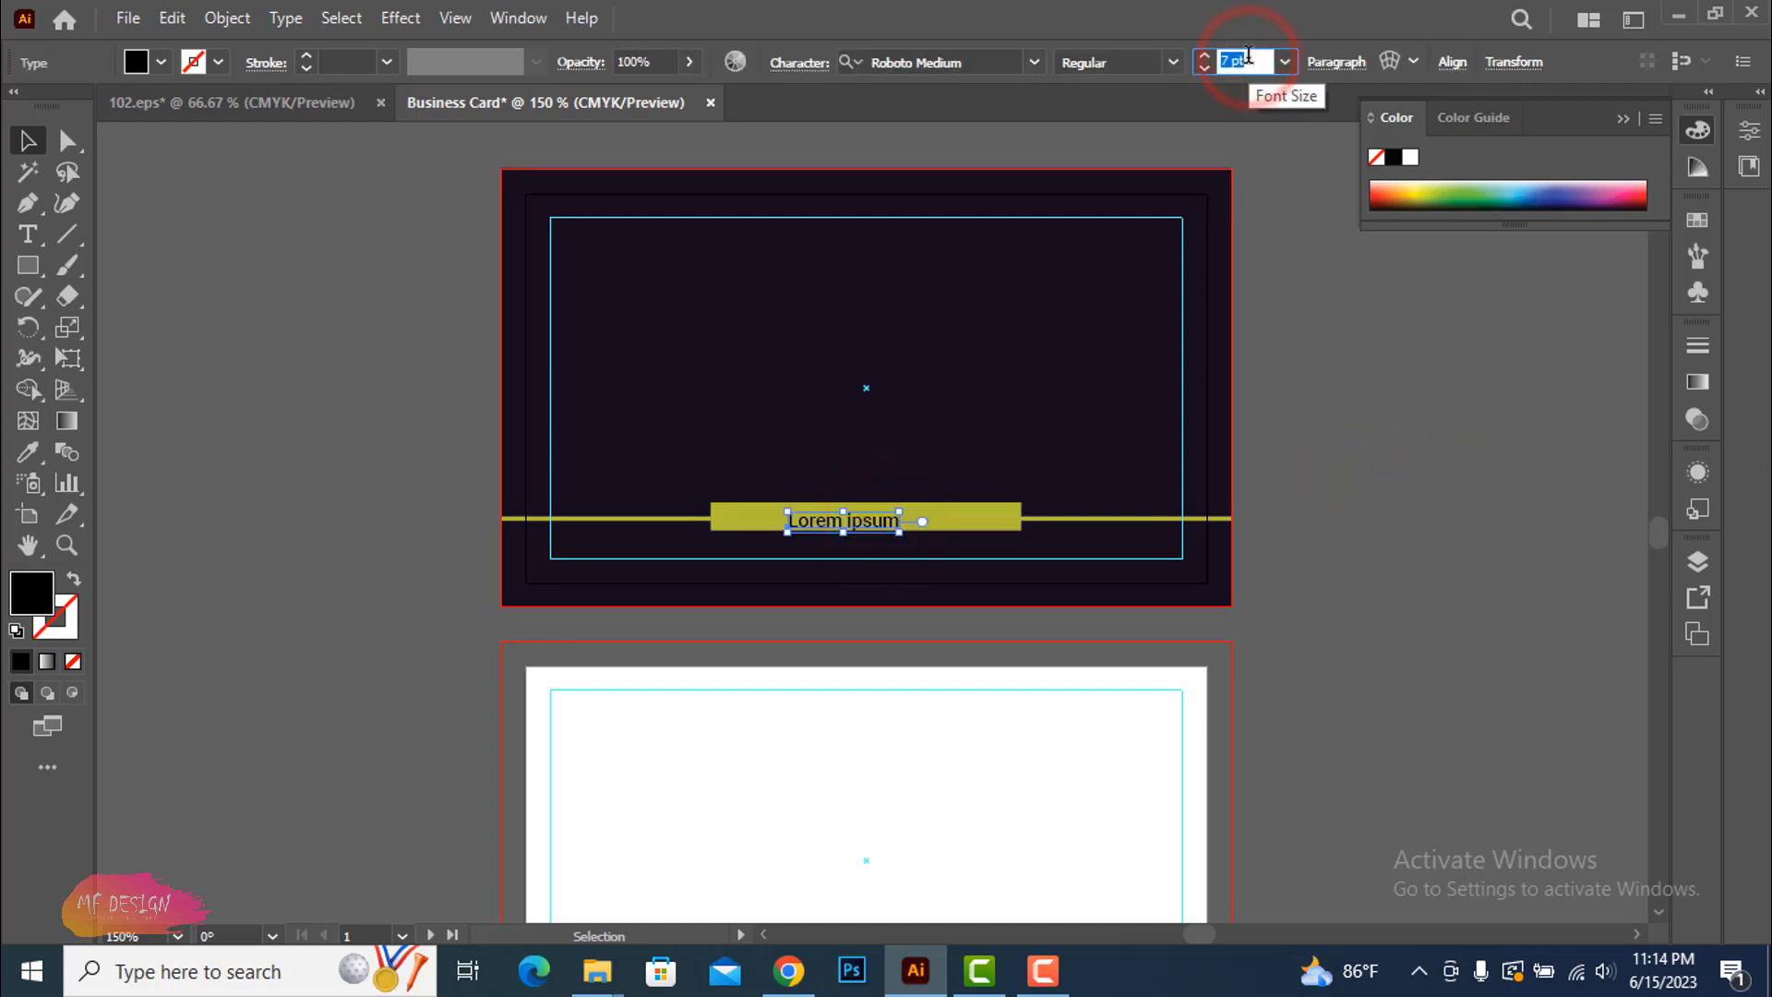
{"action": "left_click_drag", "start_coordinate": [888, 512], "coordinate": [1000, 509]}
{"action": "left_click", "coordinate": [29, 235]}
{"action": "type", "text": "www.yourwebsite.com"}
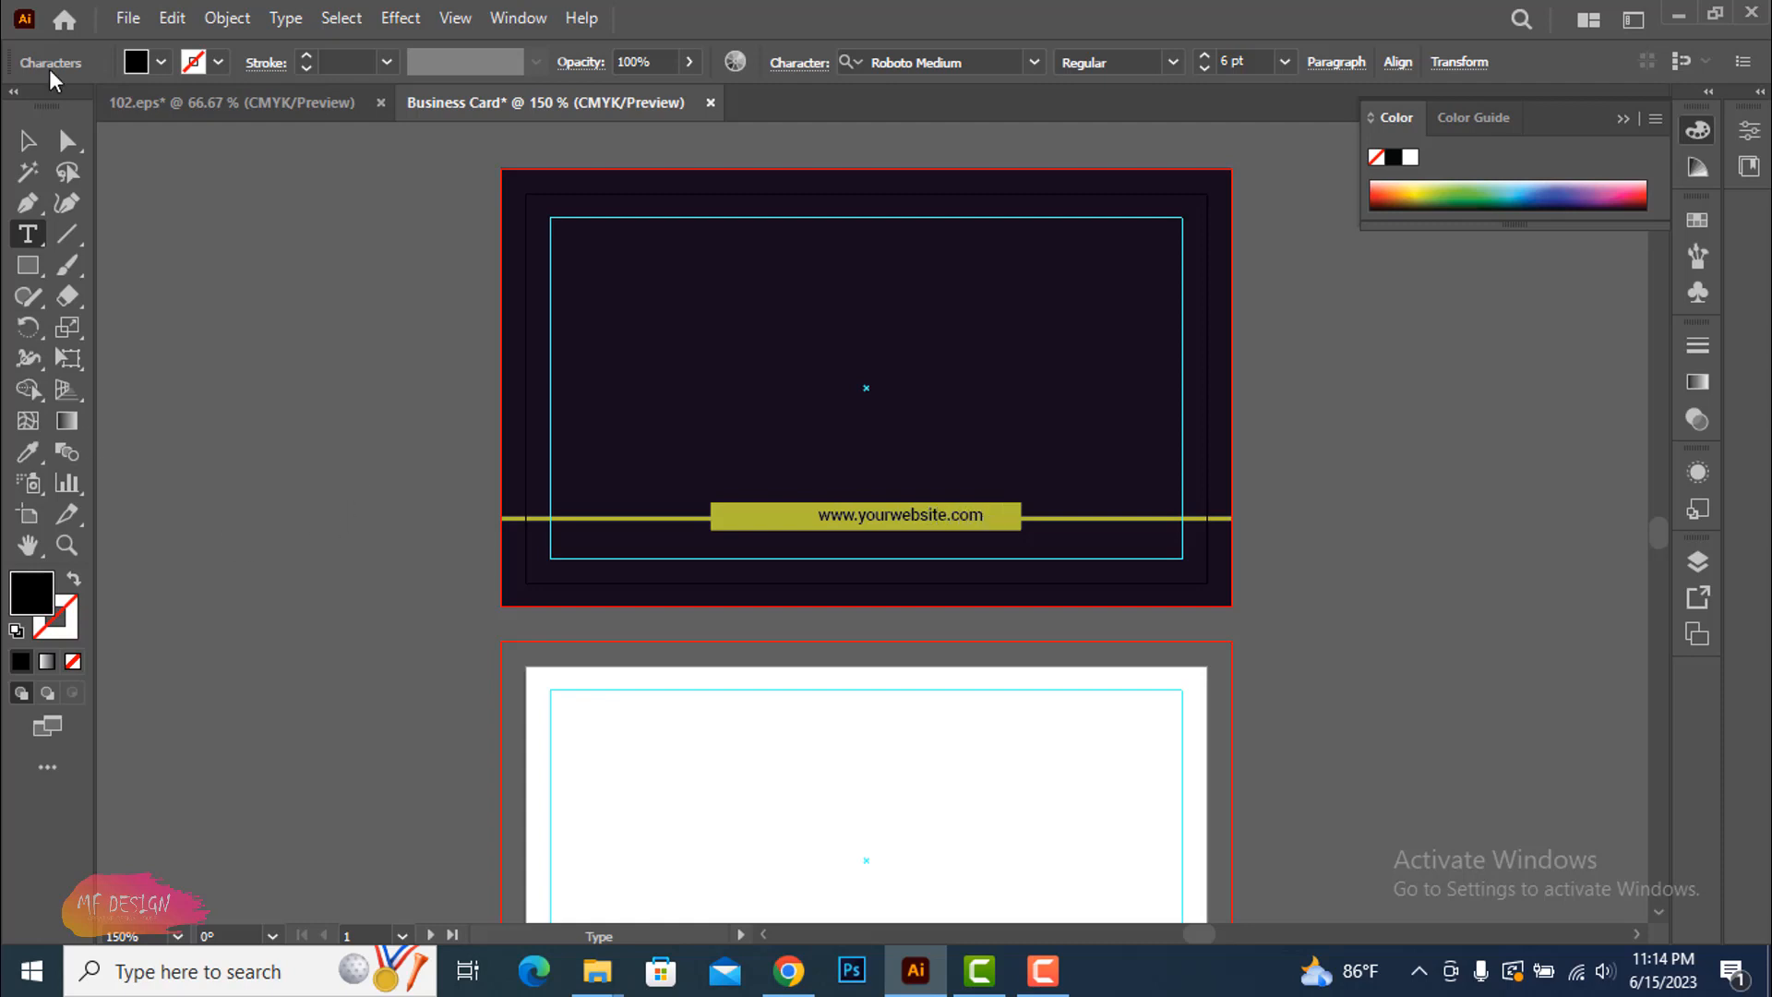
{"action": "left_click", "coordinate": [27, 140]}
{"action": "left_click", "coordinate": [305, 406]}
{"action": "left_click_drag", "start_coordinate": [918, 514], "coordinate": [903, 517]}
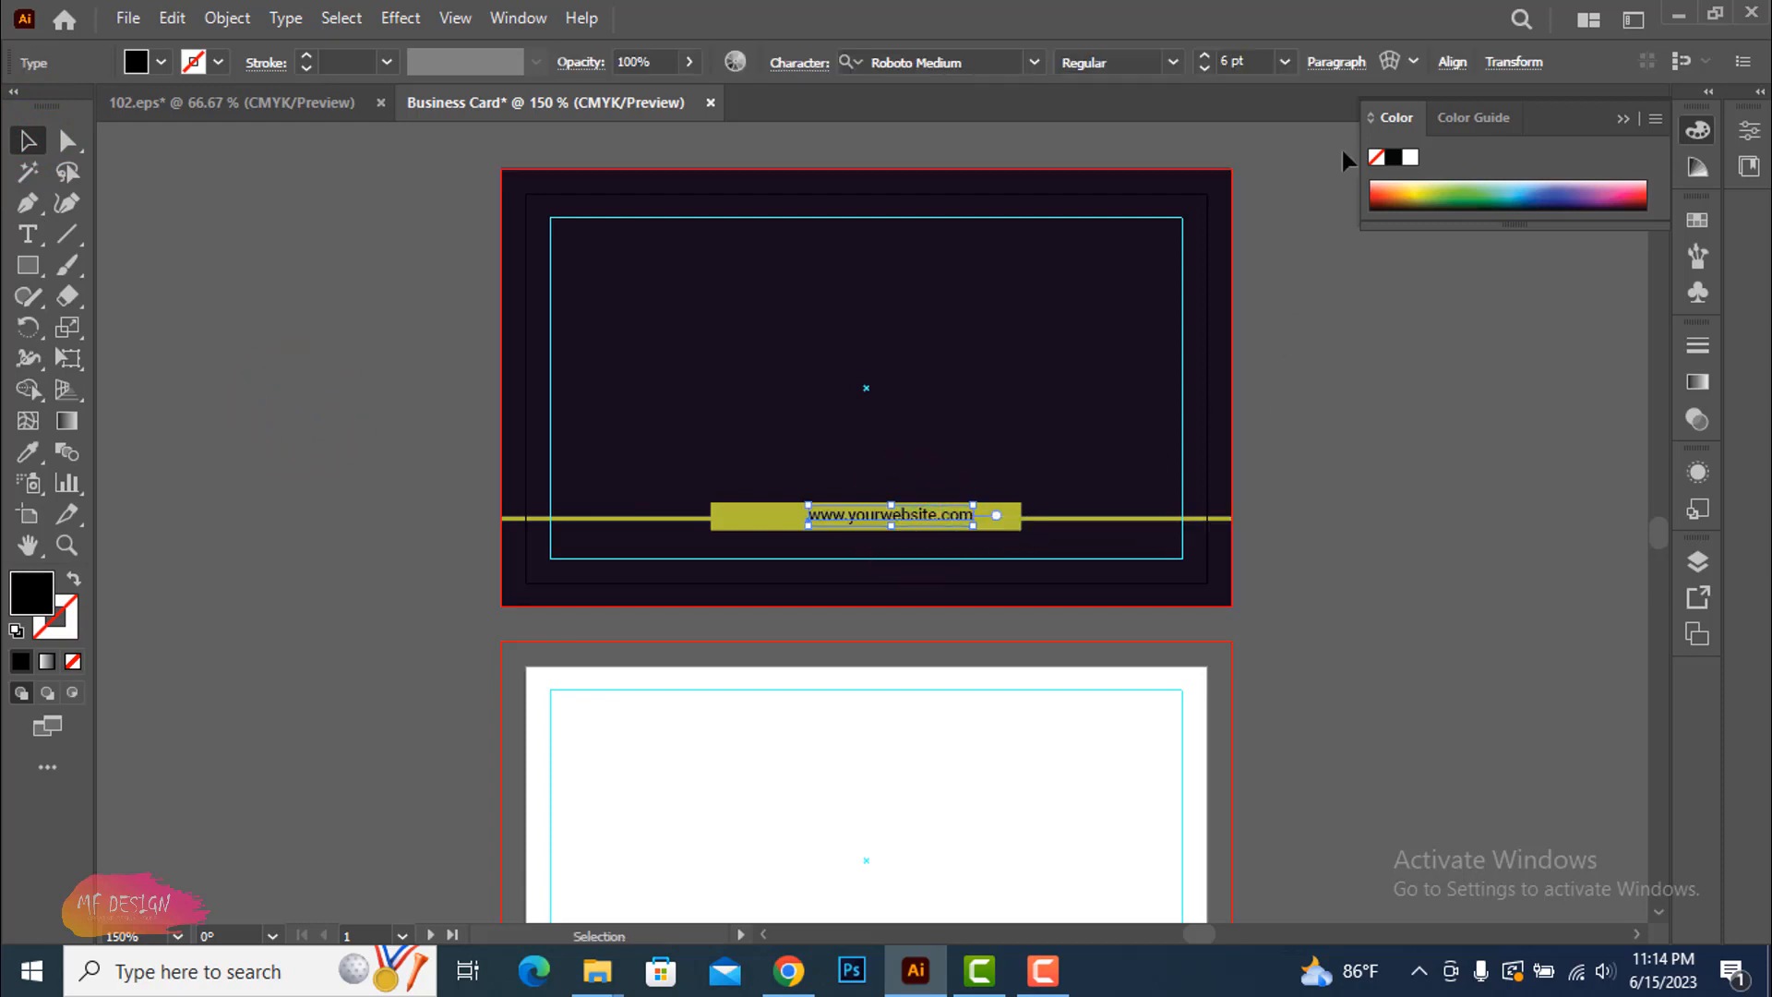
{"action": "left_click", "coordinate": [1623, 119]}
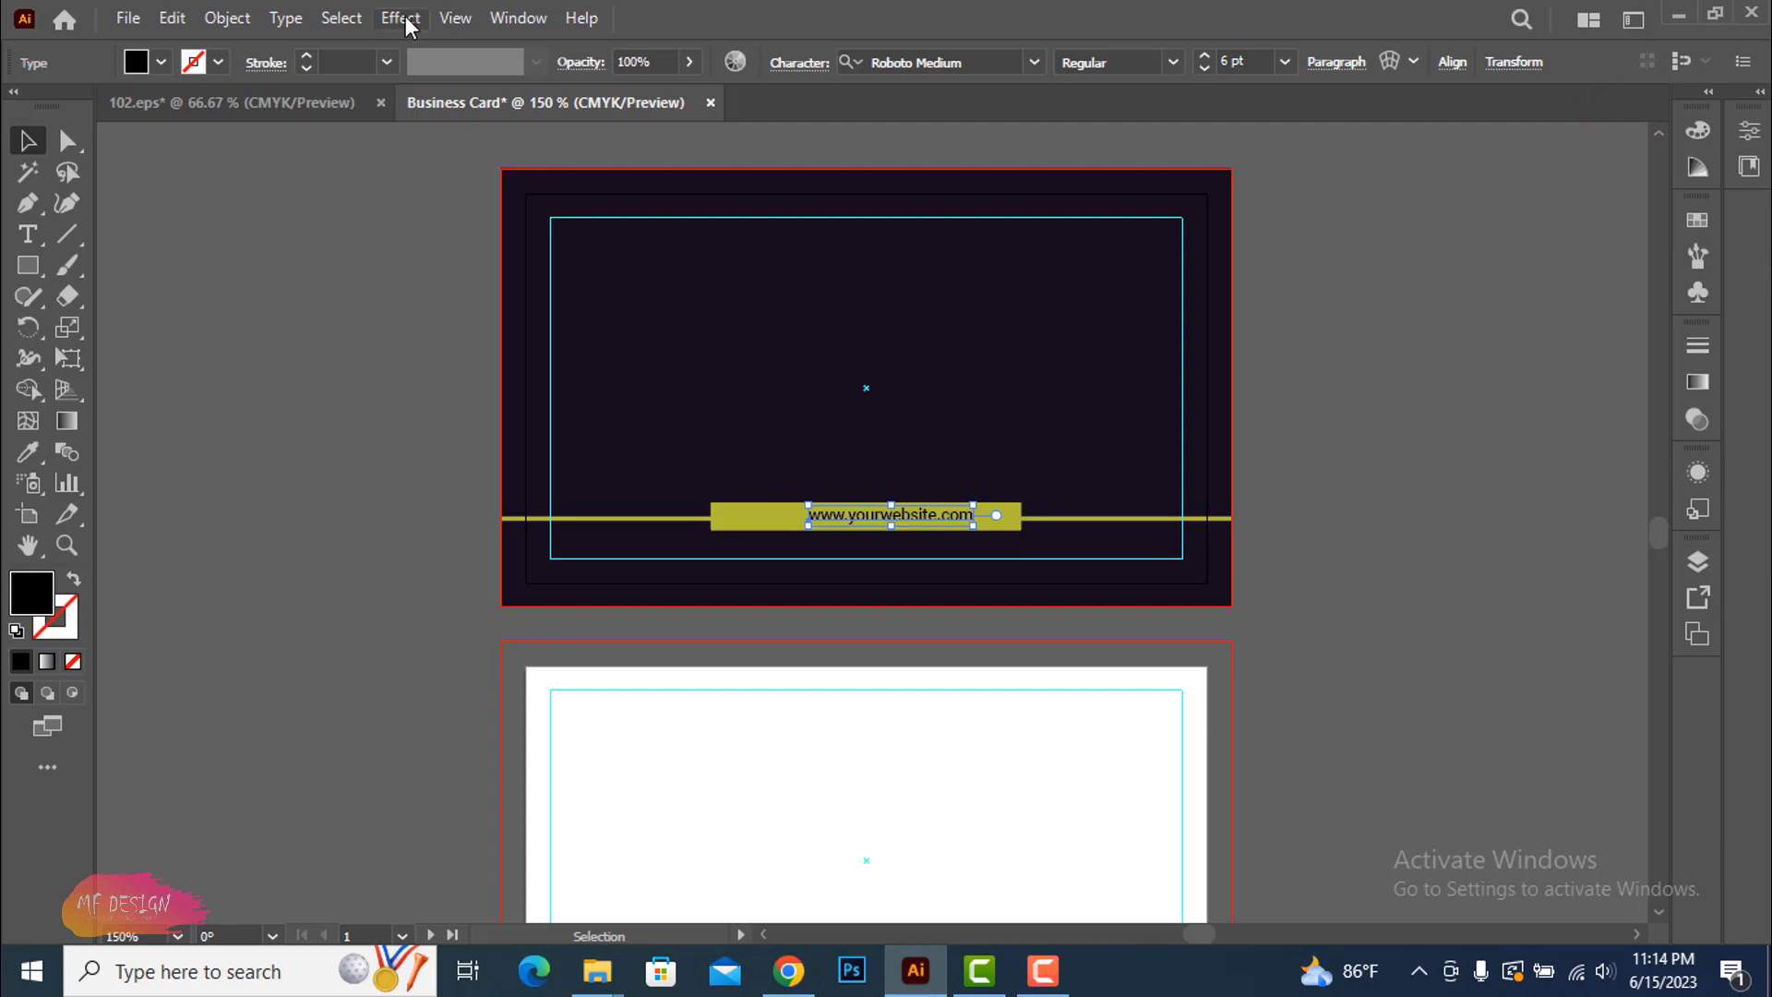
{"action": "left_click", "coordinate": [503, 20]}
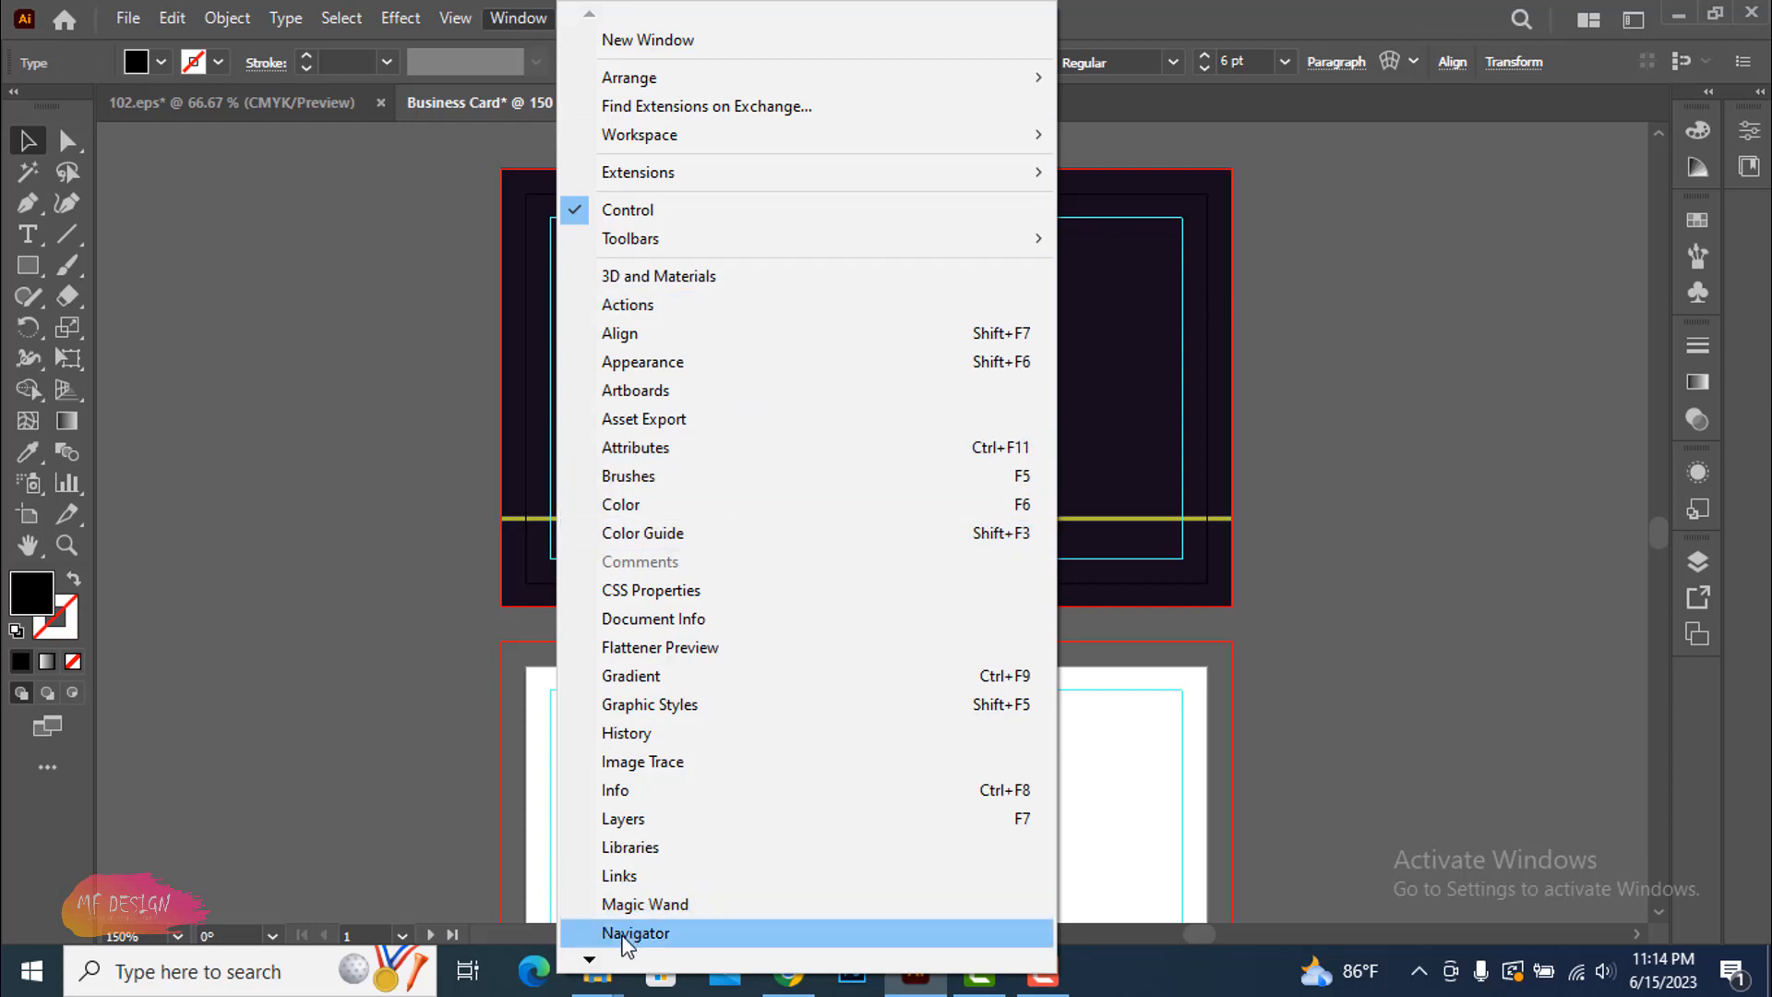
{"action": "left_click", "coordinate": [587, 961]}
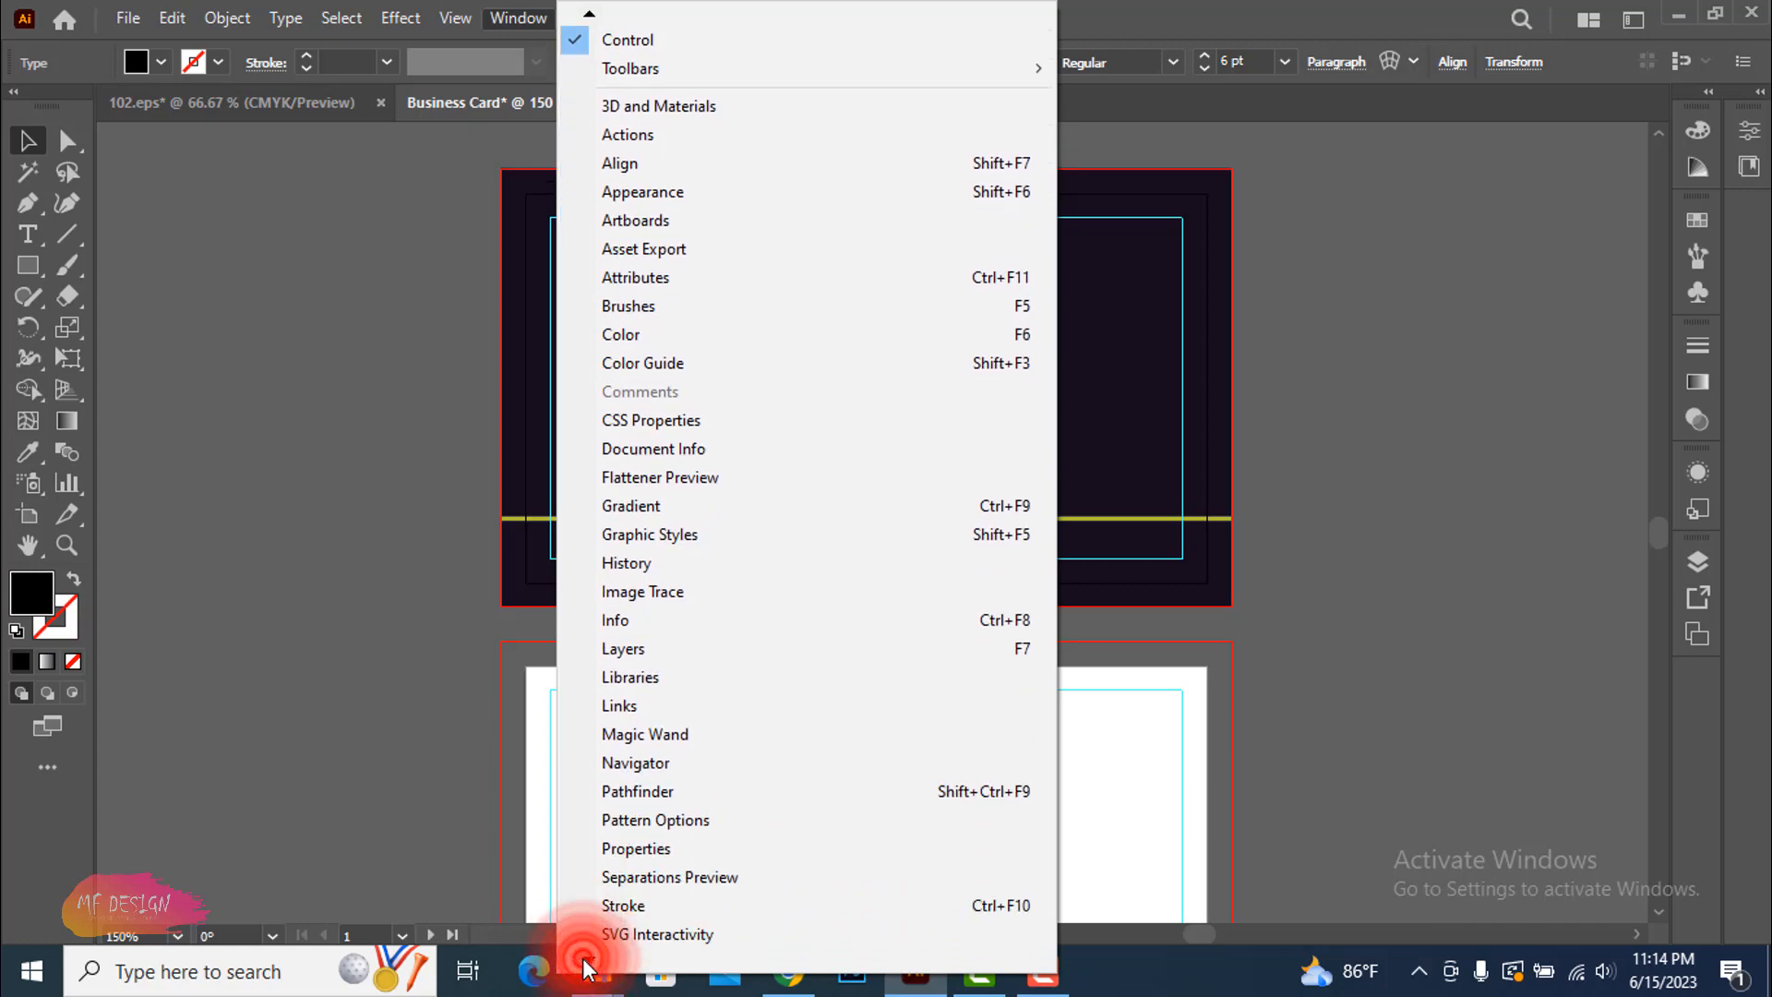
{"action": "left_click", "coordinate": [1419, 389]}
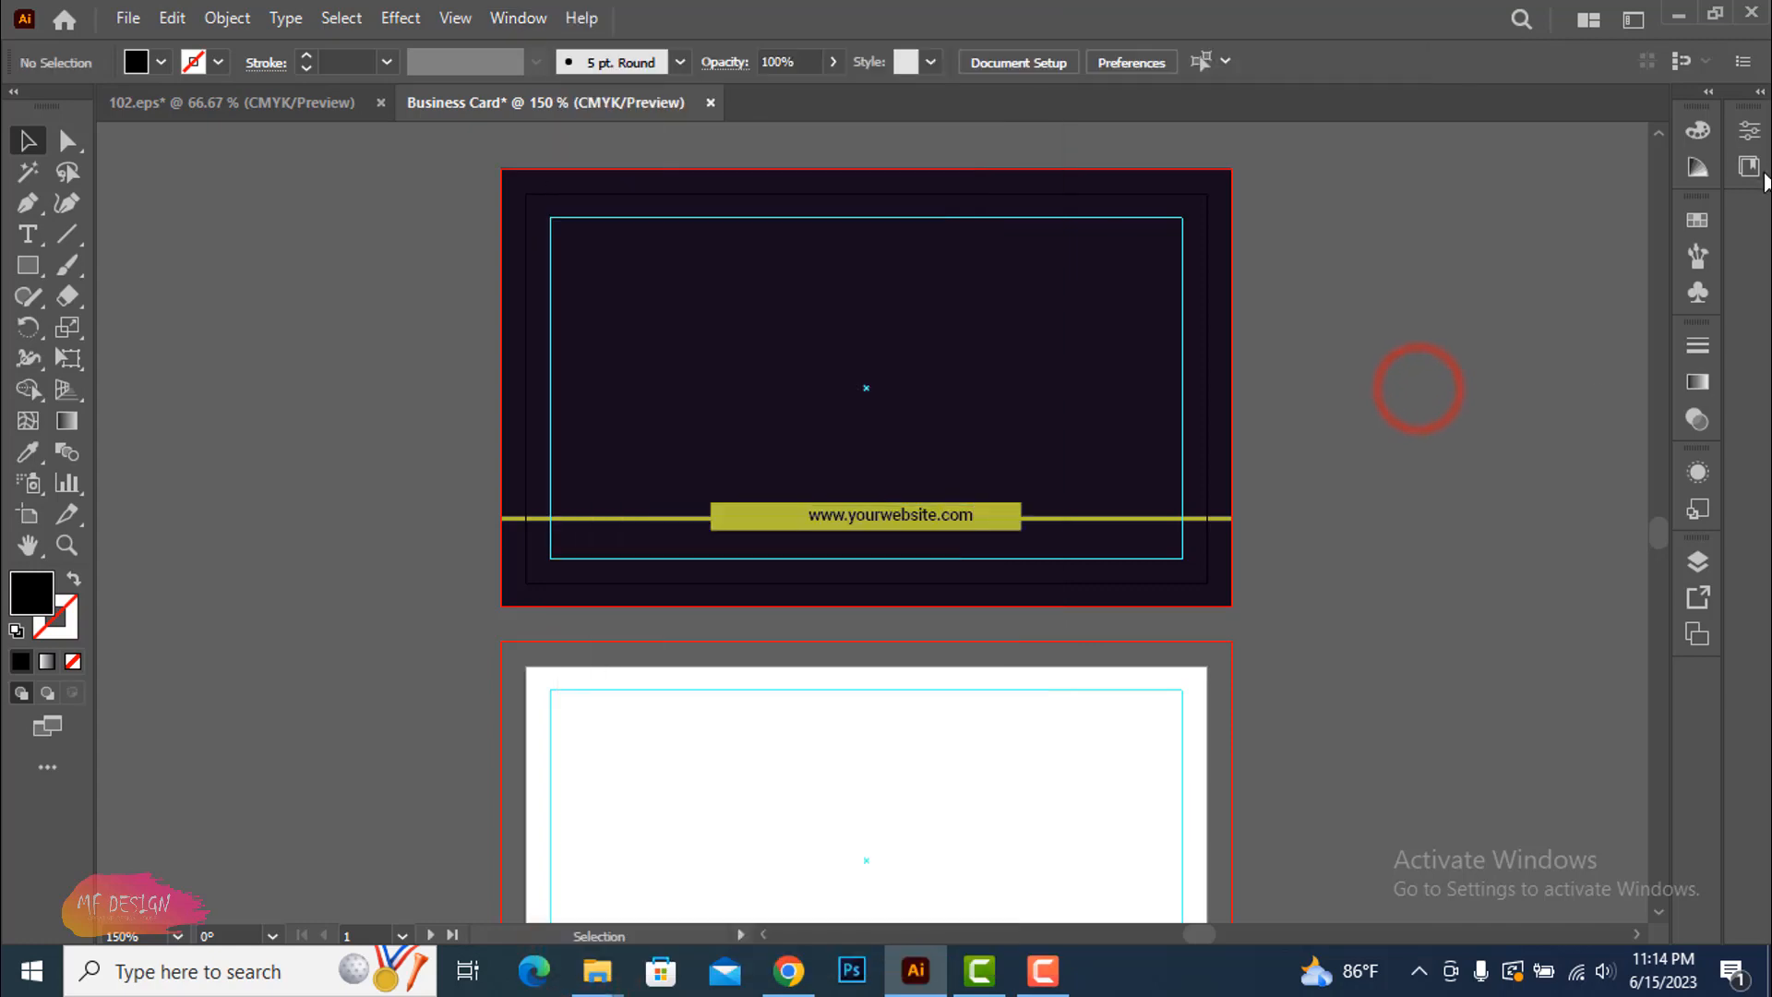
Display the Character panel and dock it with the collapsed panels at the window's edge
{"action": "left_click", "coordinate": [516, 18]}
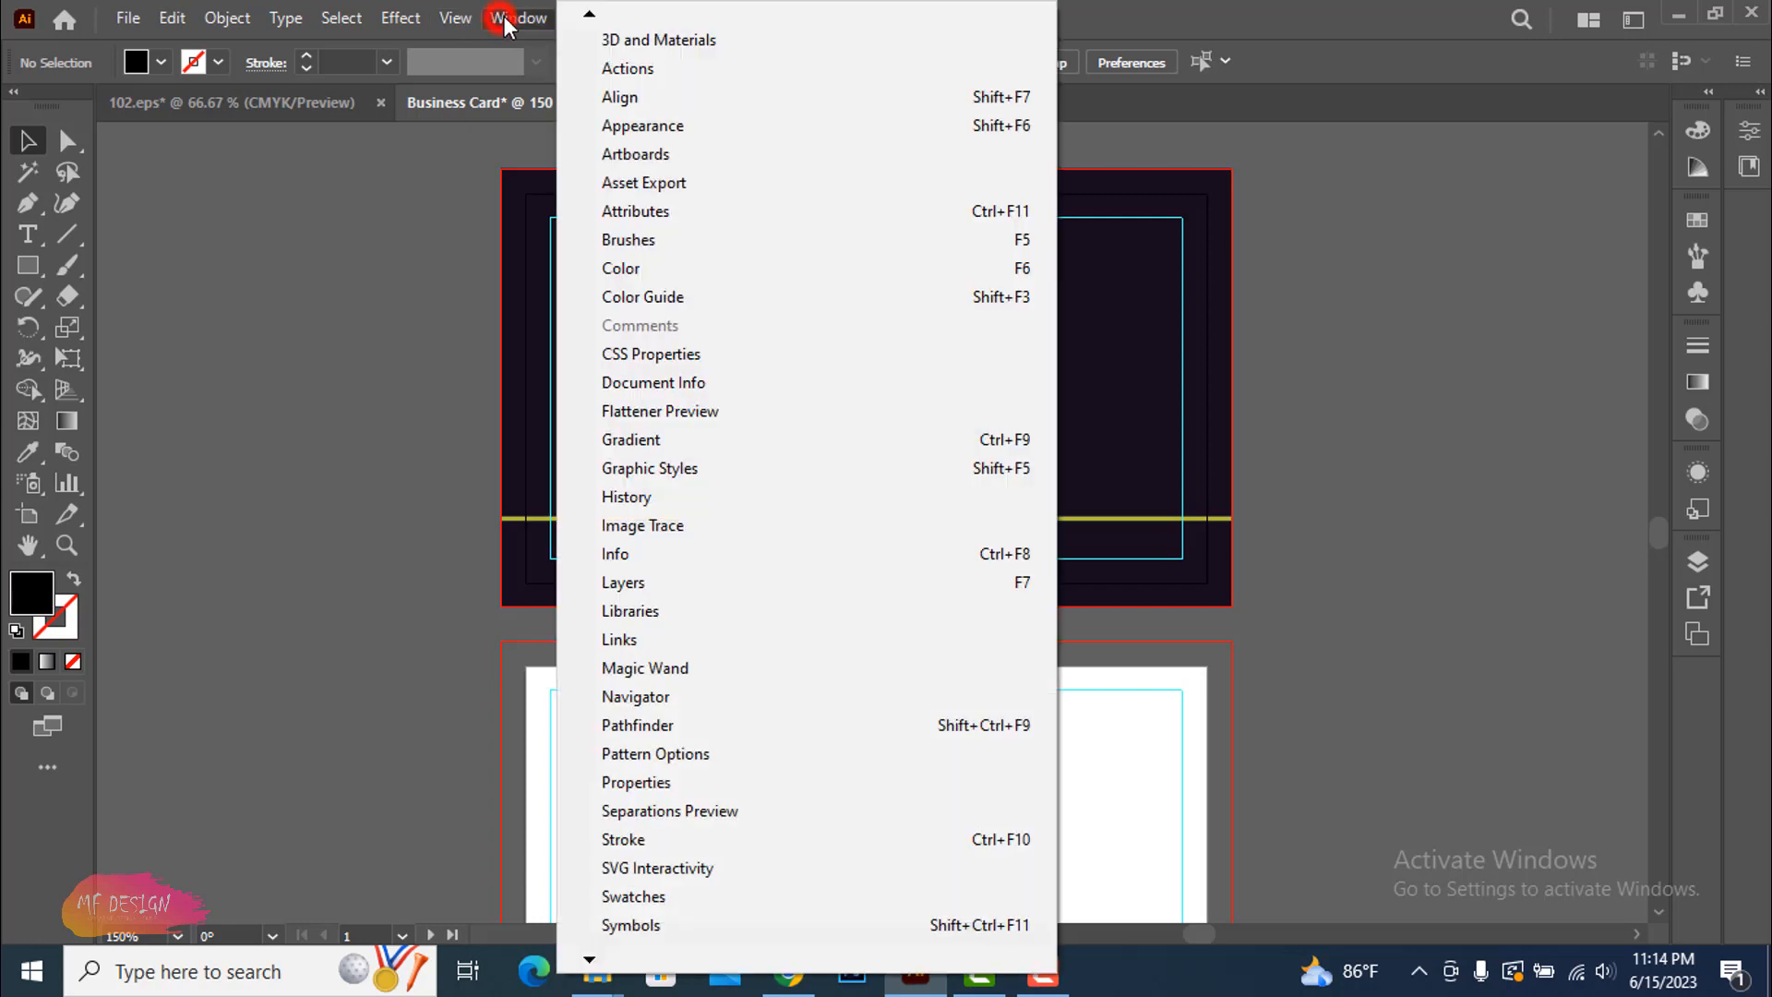
{"action": "left_click", "coordinate": [590, 17]}
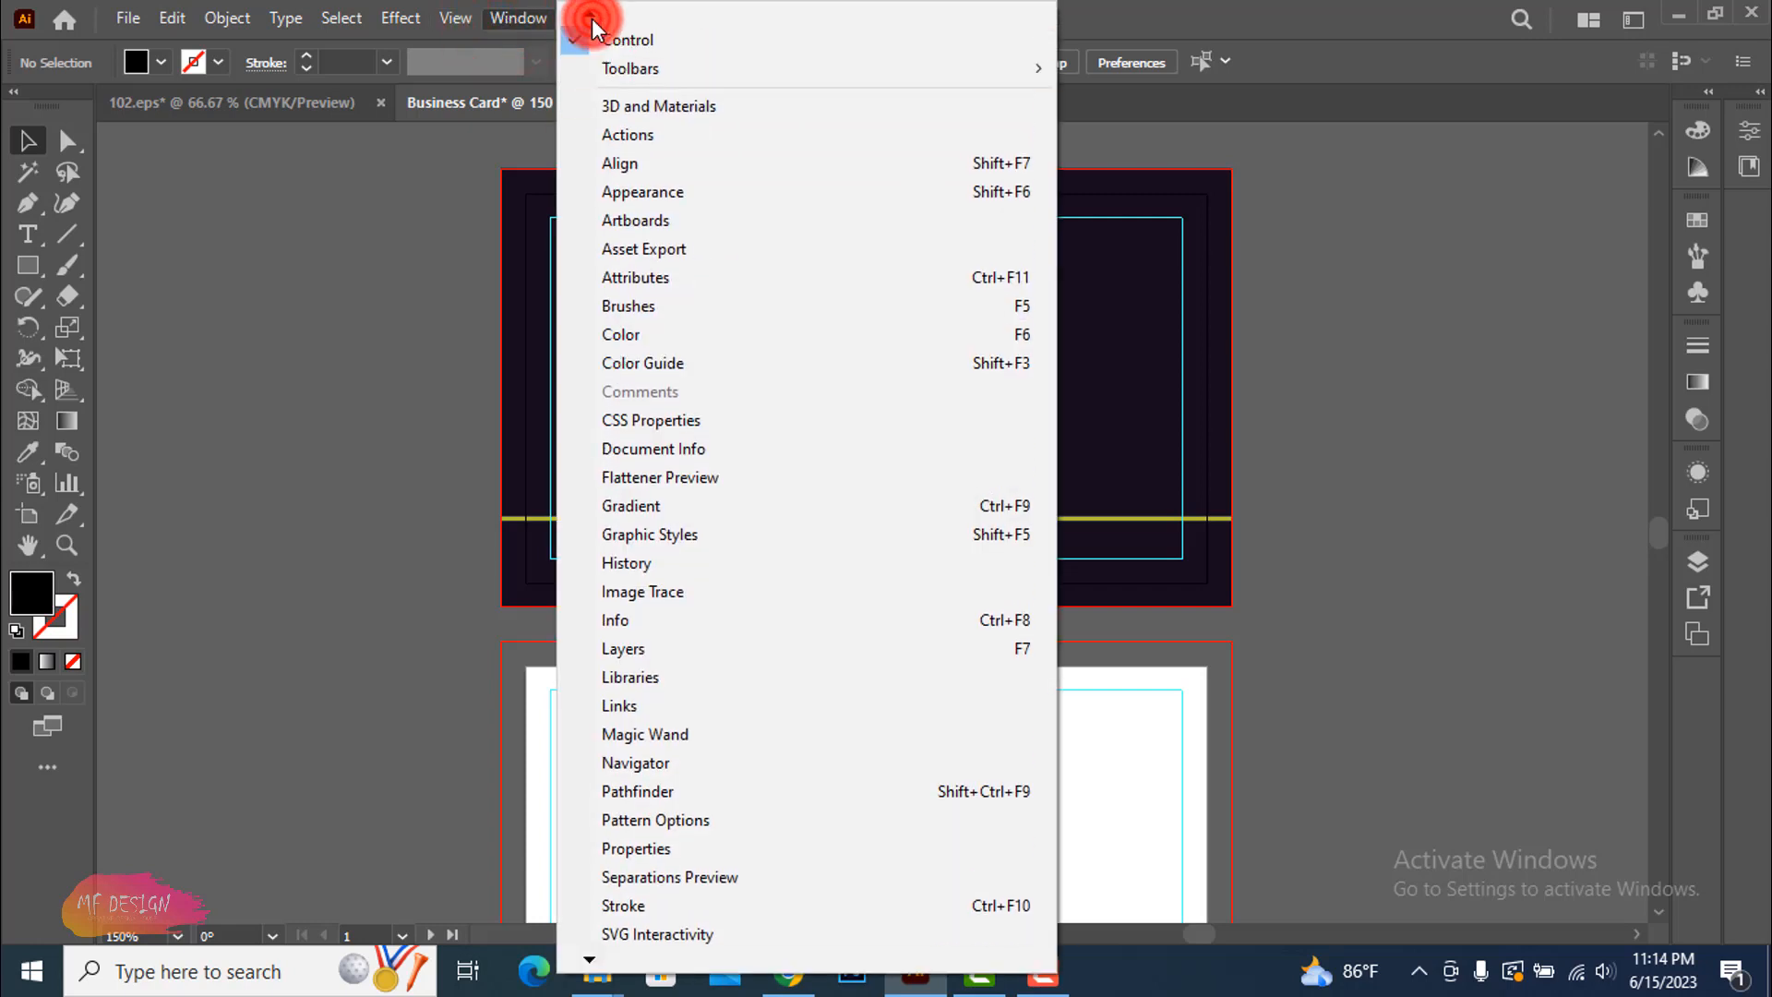
{"action": "left_click", "coordinate": [590, 17]}
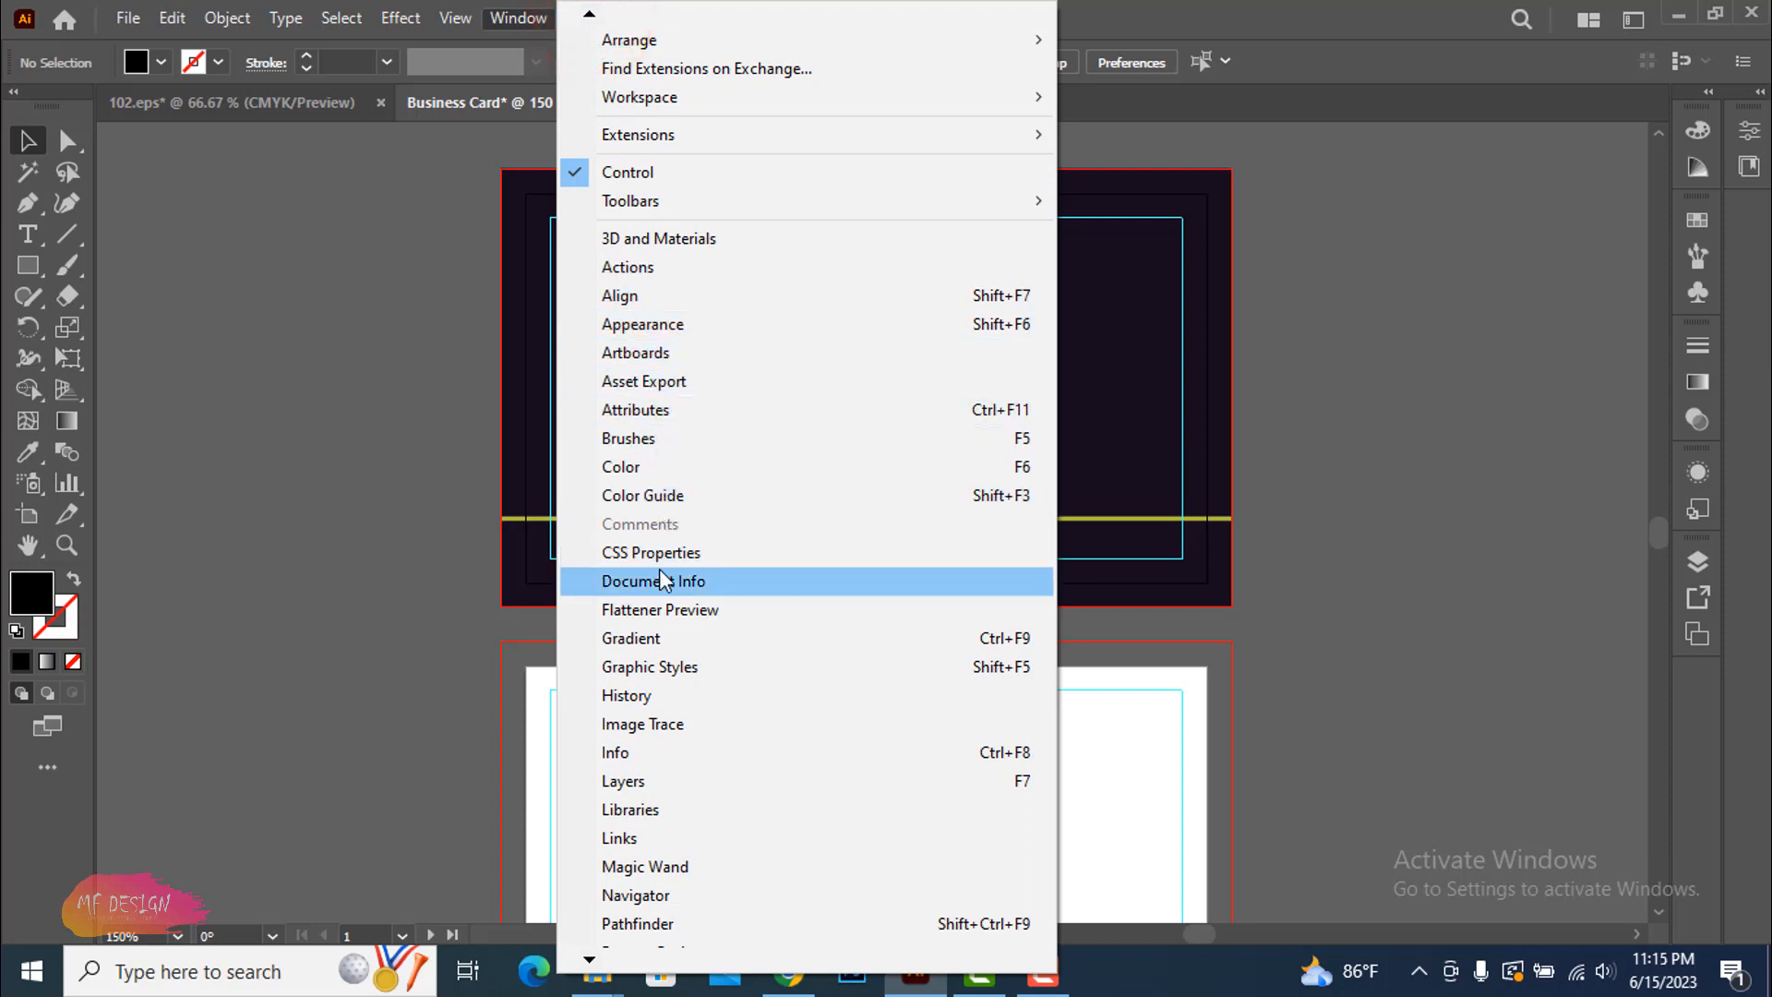
{"action": "left_click", "coordinate": [591, 960]}
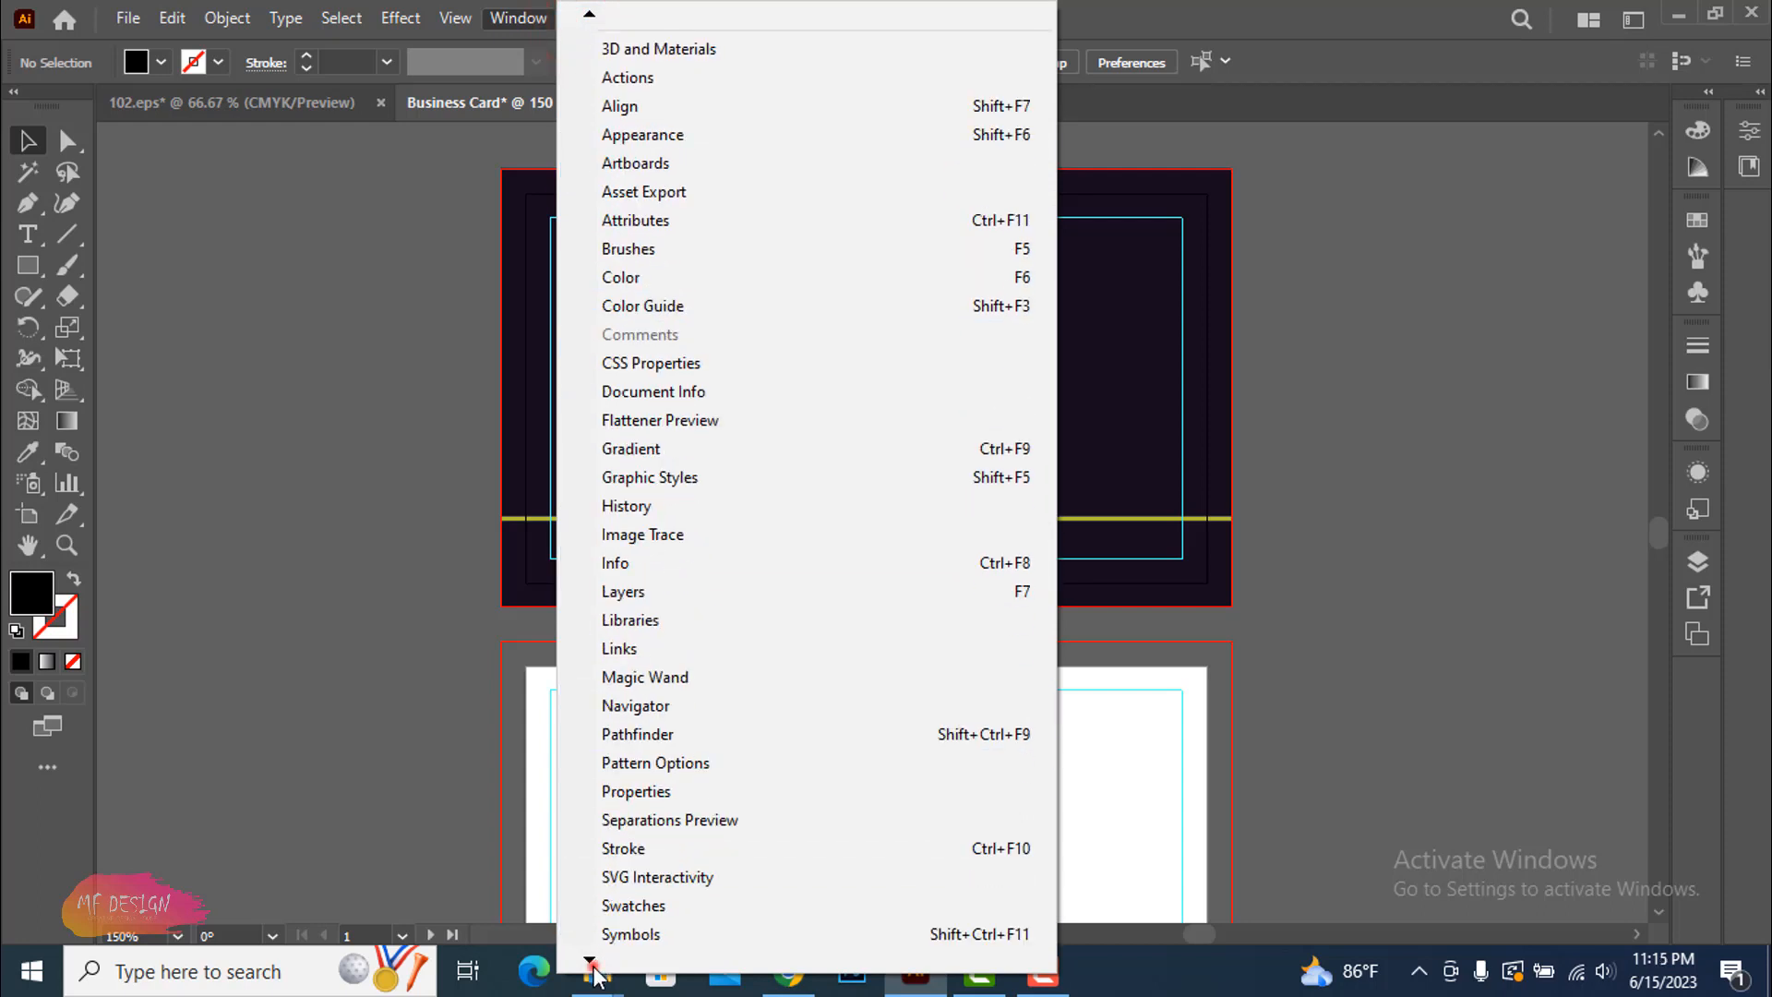
{"action": "left_click", "coordinate": [591, 960]}
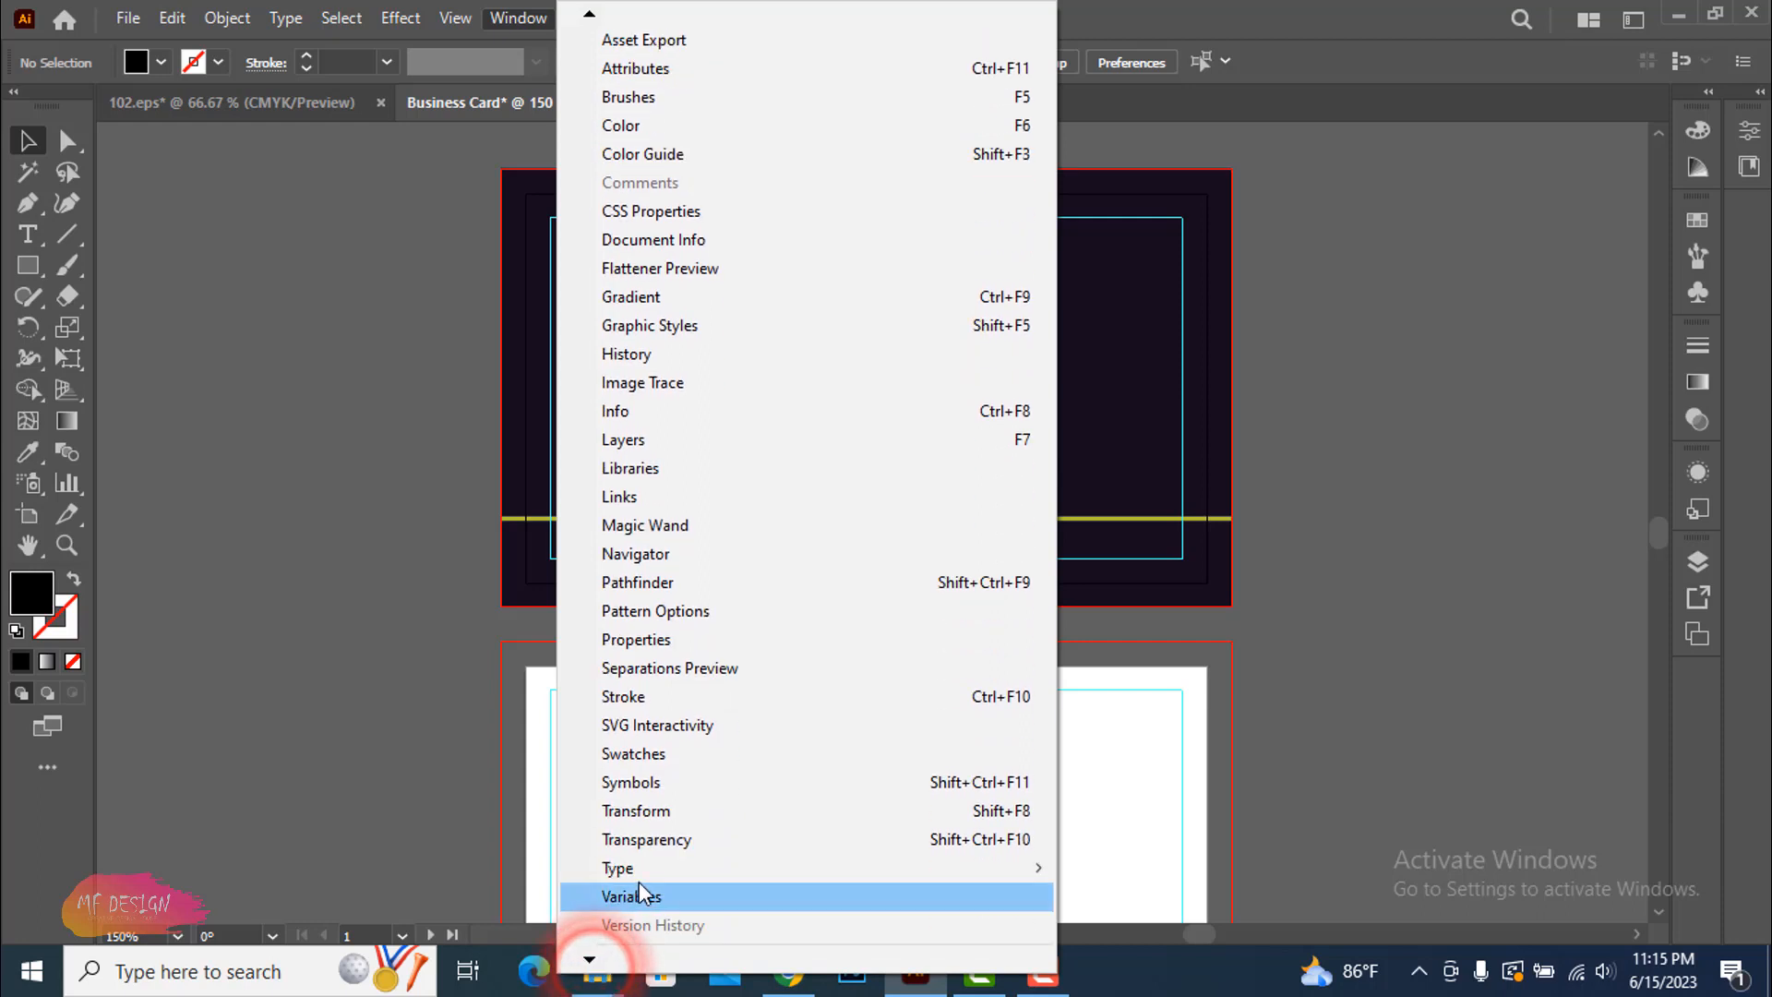
{"action": "mouse_move", "coordinate": [646, 867]}
{"action": "left_click", "coordinate": [1155, 699]}
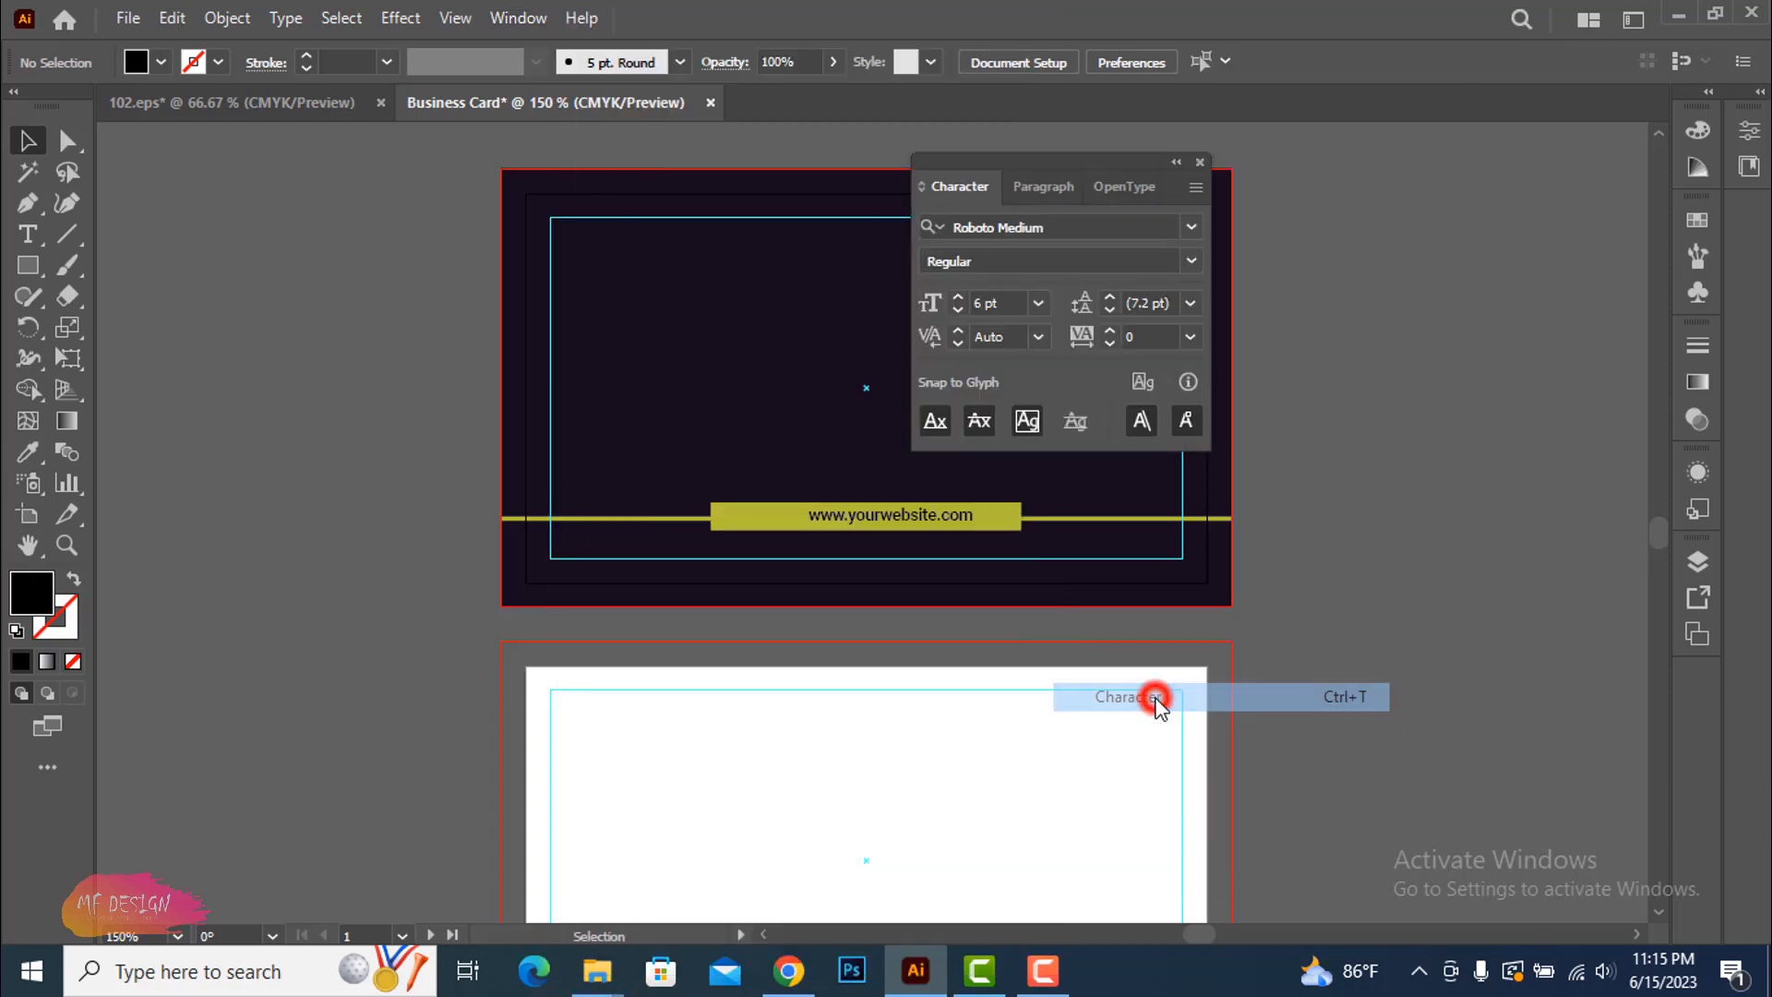
{"action": "left_click_drag", "start_coordinate": [1098, 162], "coordinate": [1683, 113]}
{"action": "left_click", "coordinate": [1704, 126]}
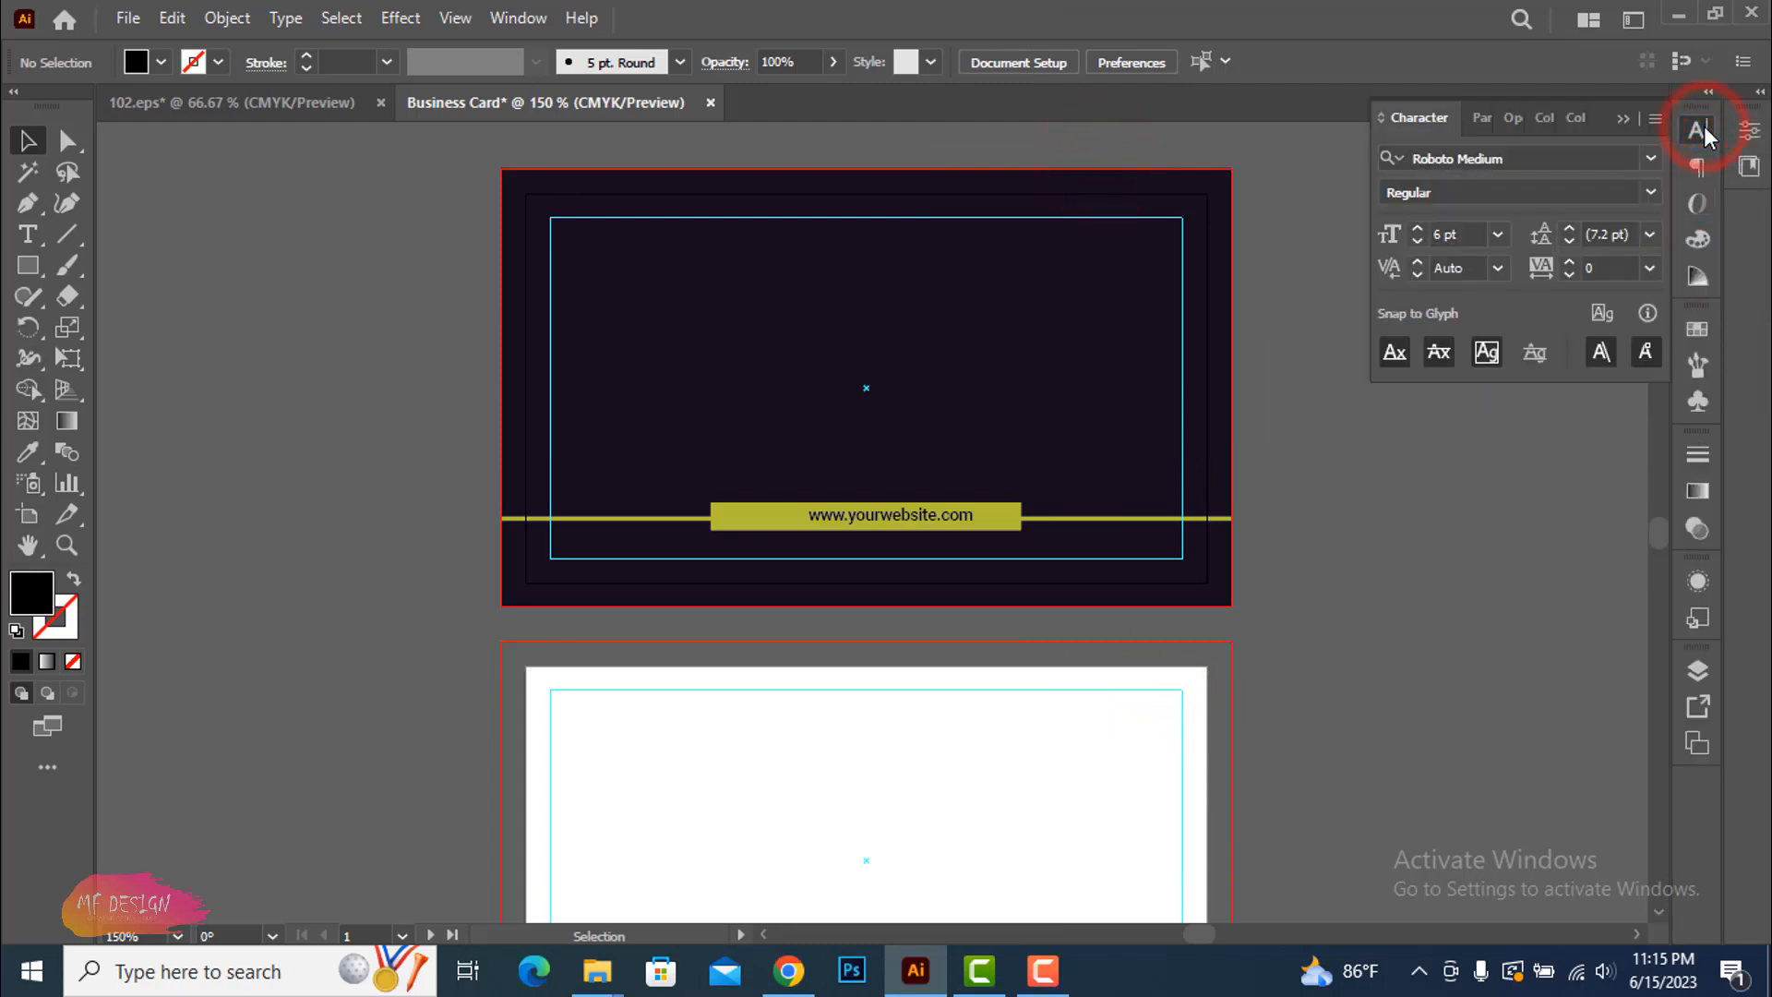
{"action": "left_click", "coordinate": [903, 514]}
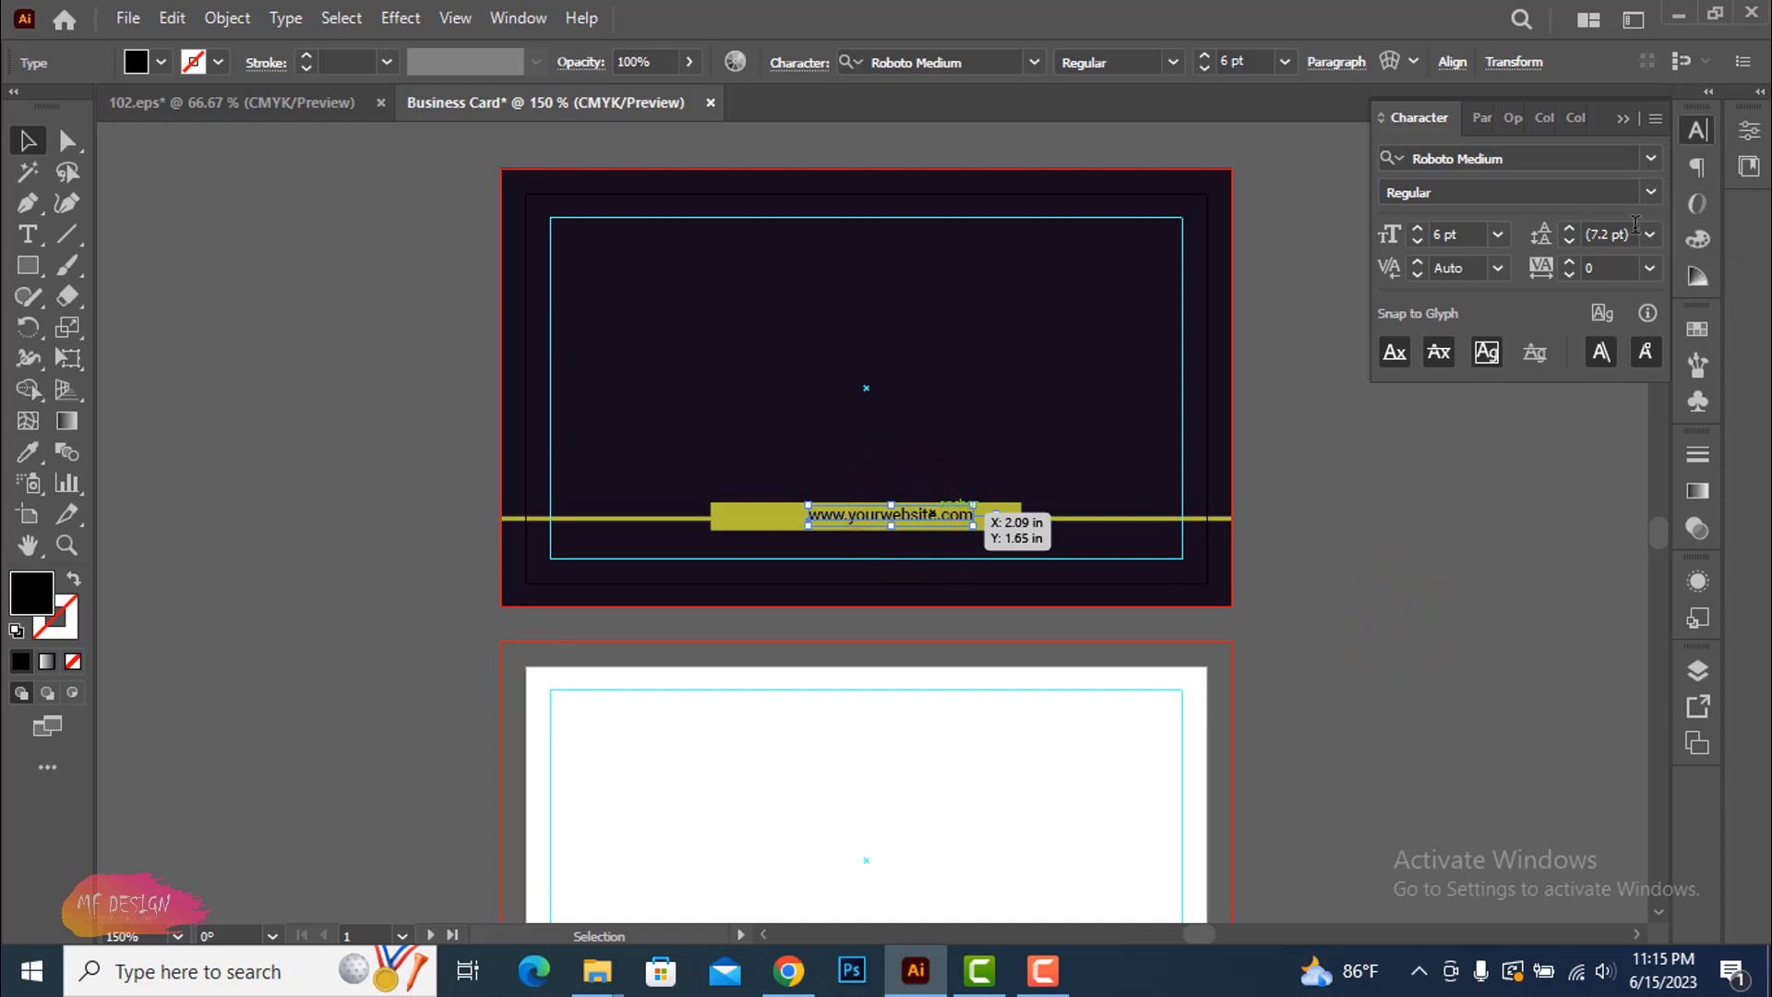
{"action": "left_click", "coordinate": [1651, 267]}
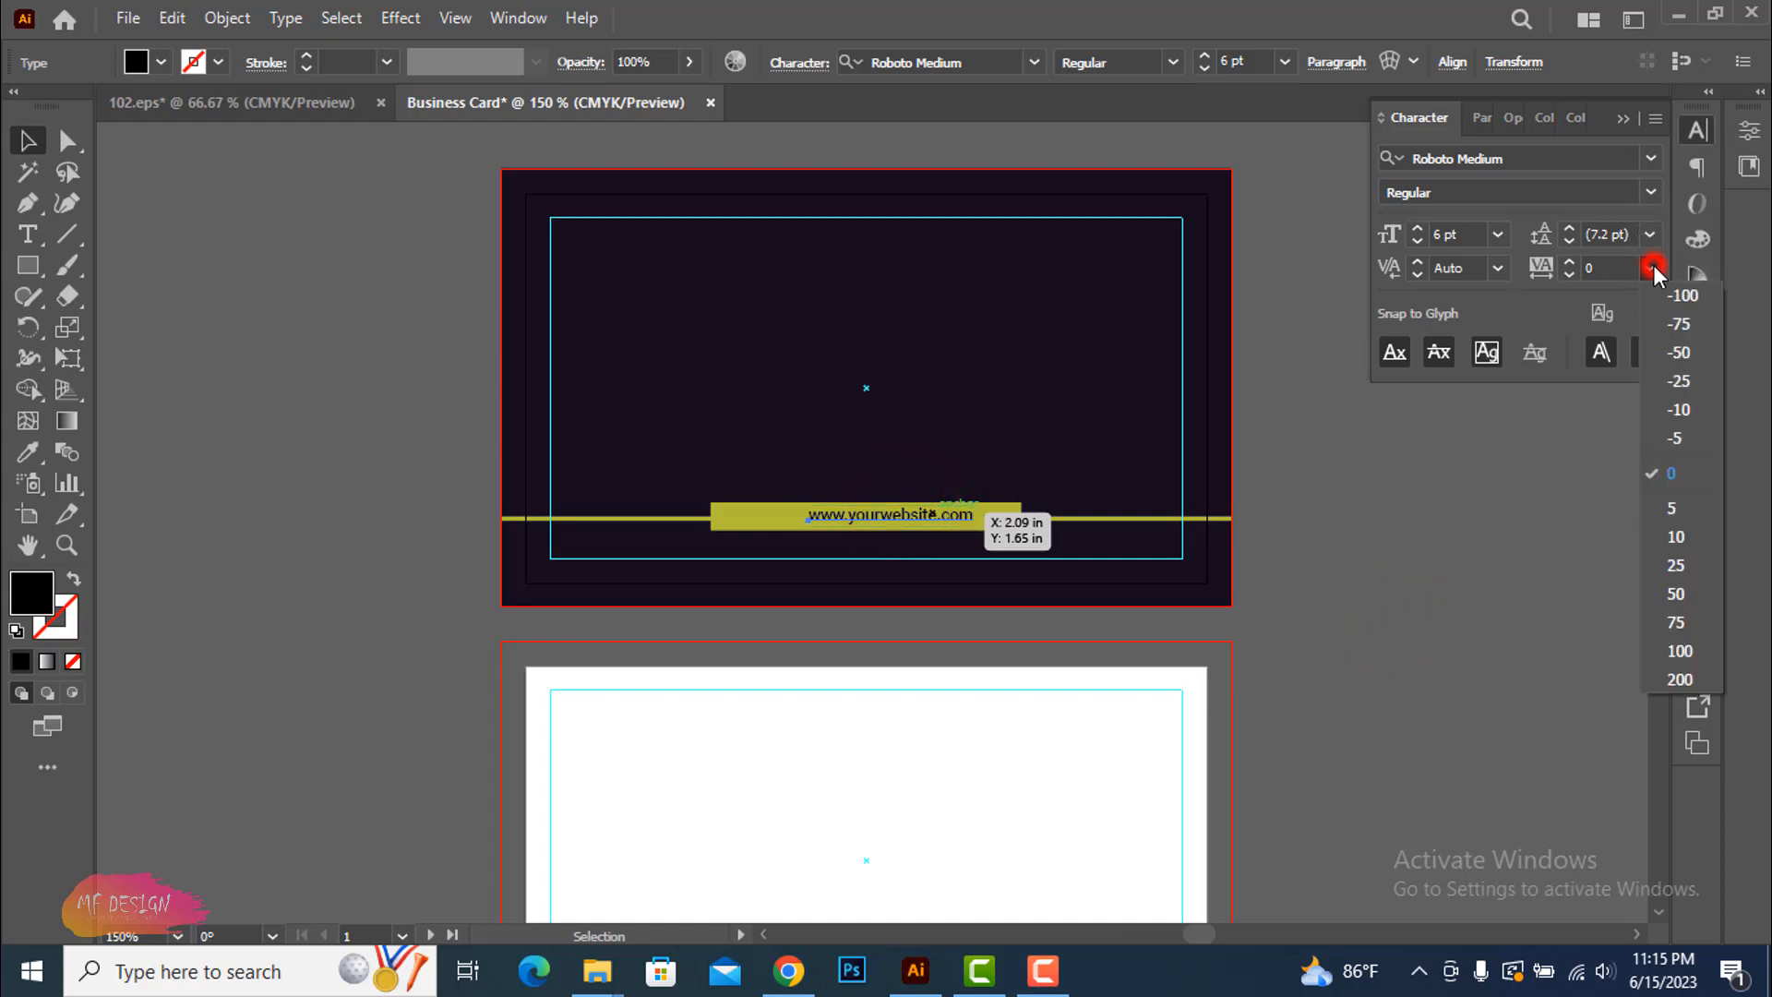
{"action": "left_click", "coordinate": [1680, 679]}
{"action": "left_click", "coordinate": [1345, 633]}
{"action": "left_click_drag", "start_coordinate": [929, 517], "coordinate": [884, 522]}
{"action": "left_click", "coordinate": [1371, 568]}
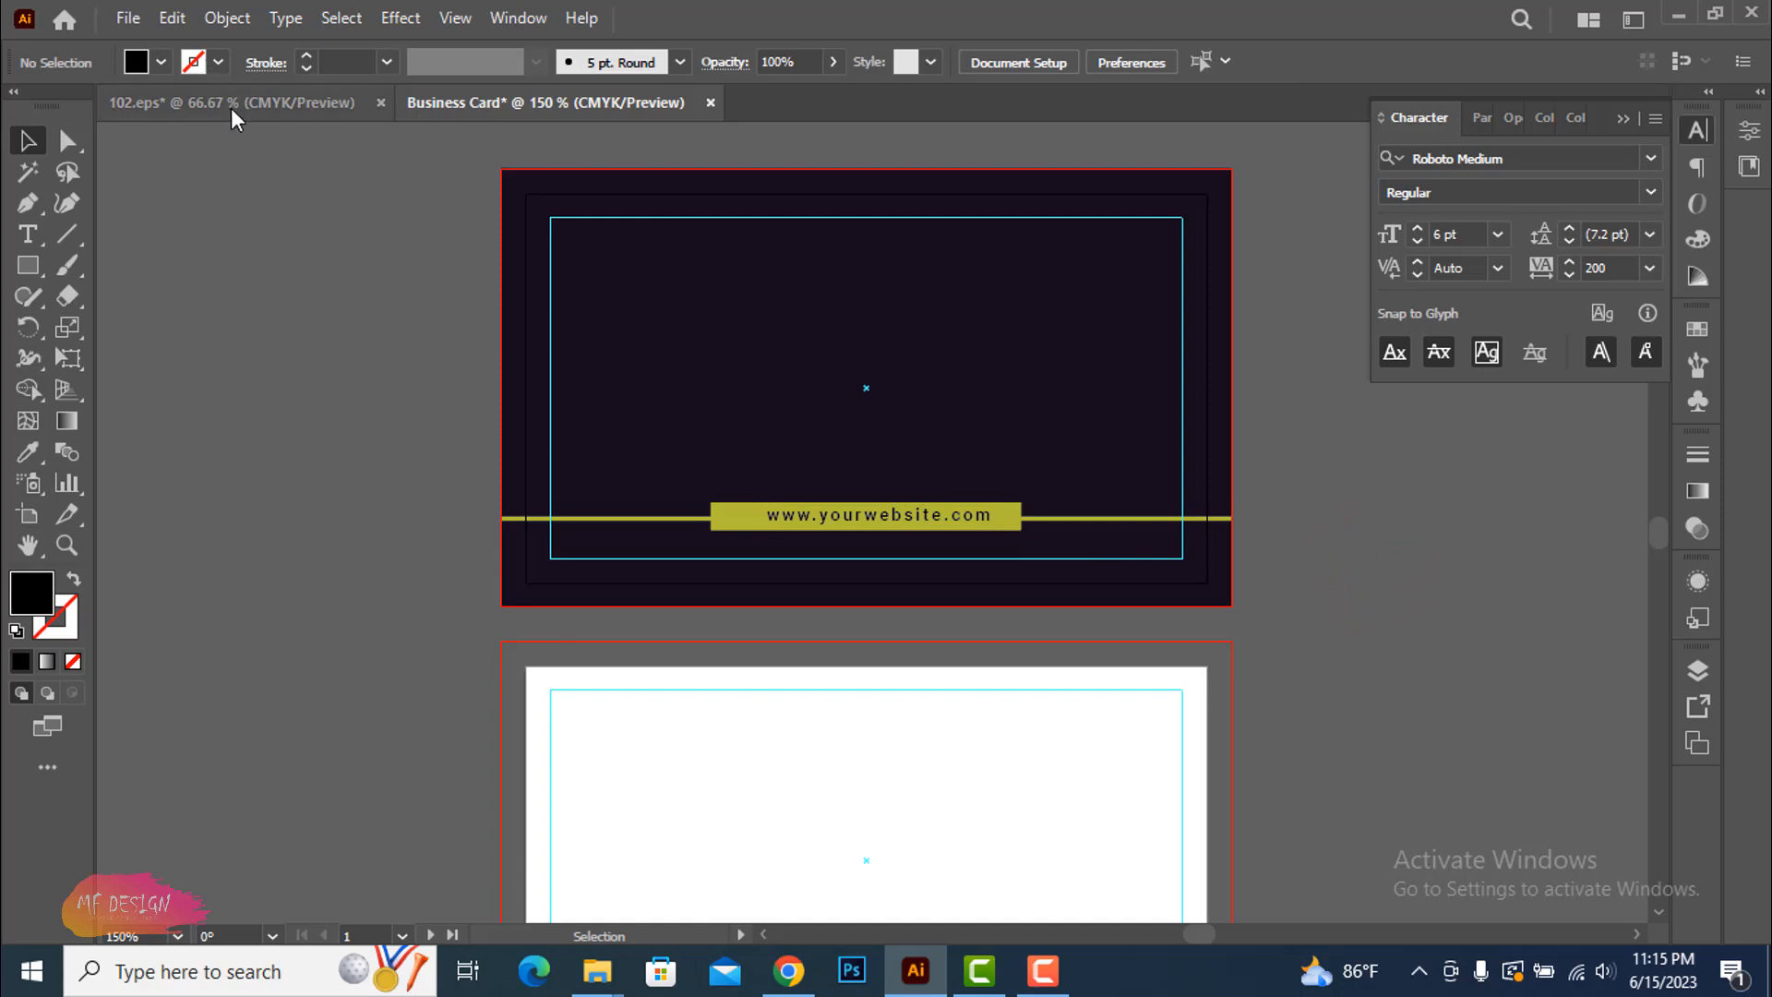
{"action": "left_click", "coordinate": [1624, 119]}
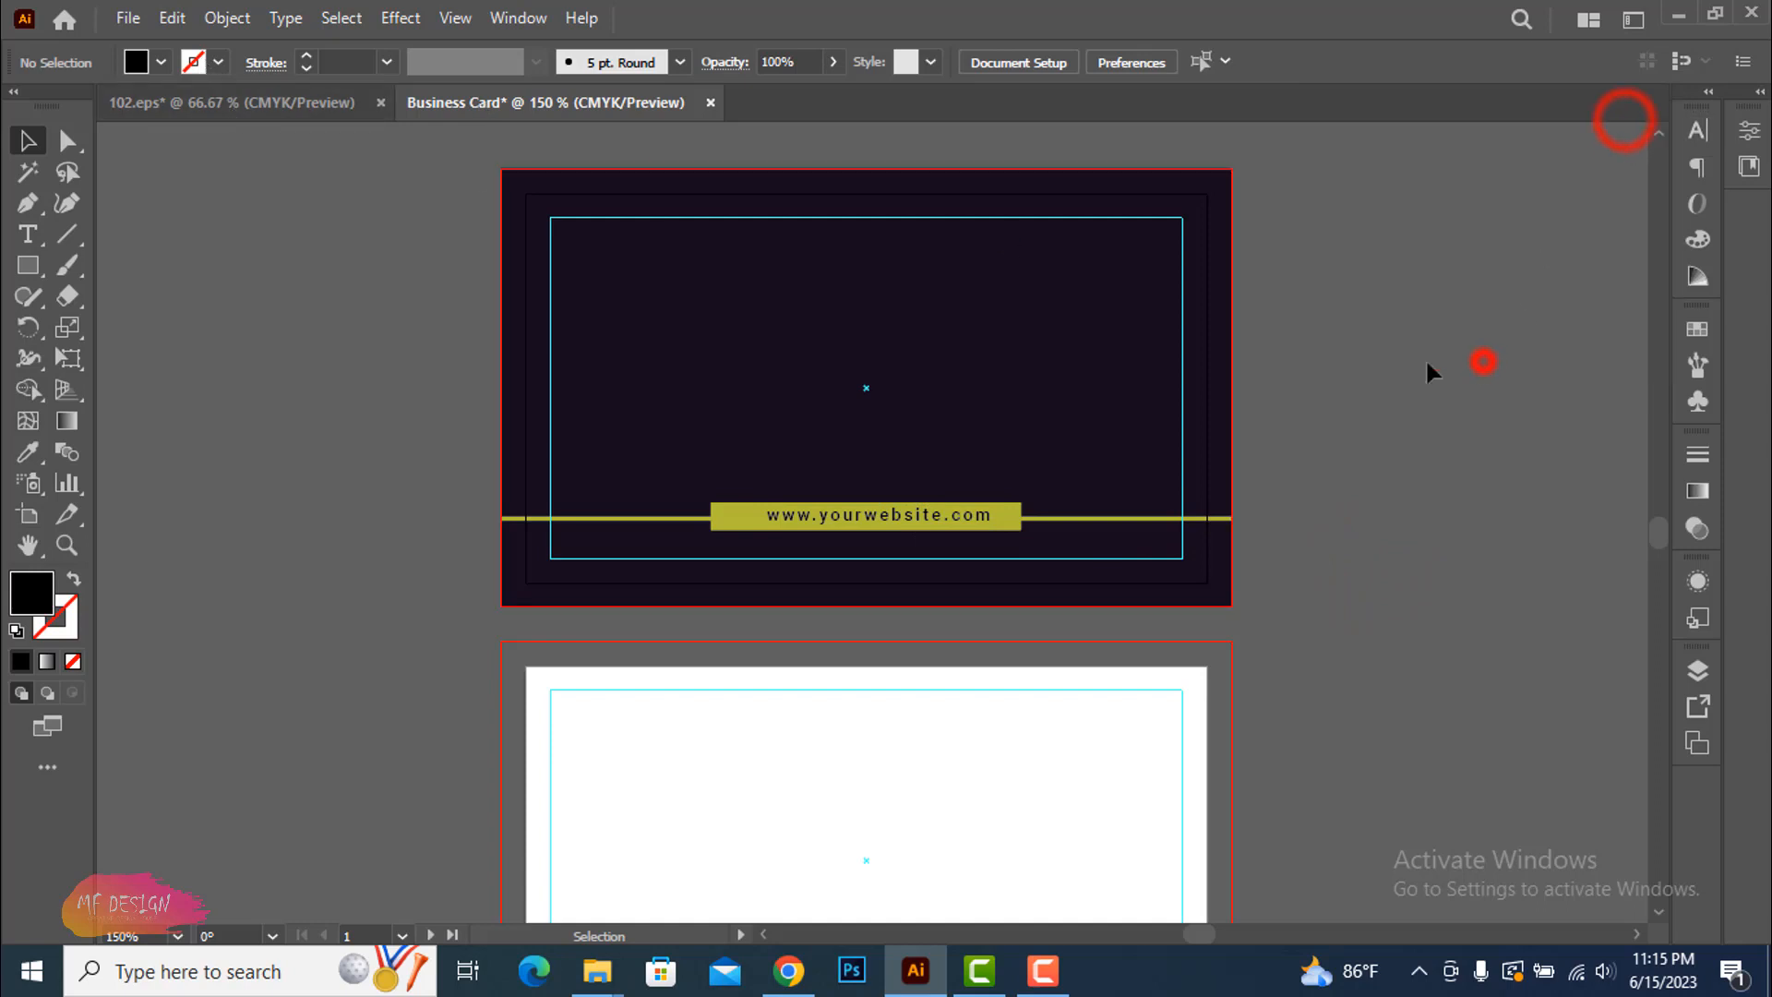
Copy the Nature Dream logo from 102.eps onto the dark card, resize it slightly and centre it above the website bar
{"action": "left_click", "coordinate": [198, 102]}
{"action": "left_click_drag", "start_coordinate": [668, 377], "coordinate": [872, 354]}
{"action": "mouse_move", "coordinate": [915, 454]}
{"action": "left_mouse_down"}
{"action": "mouse_move", "coordinate": [954, 479]}
{"action": "mouse_move", "coordinate": [939, 463]}
{"action": "left_mouse_up"}
{"action": "mouse_move", "coordinate": [863, 348]}
{"action": "left_mouse_down"}
{"action": "mouse_move", "coordinate": [872, 323]}
{"action": "mouse_move", "coordinate": [879, 340]}
{"action": "left_mouse_up"}
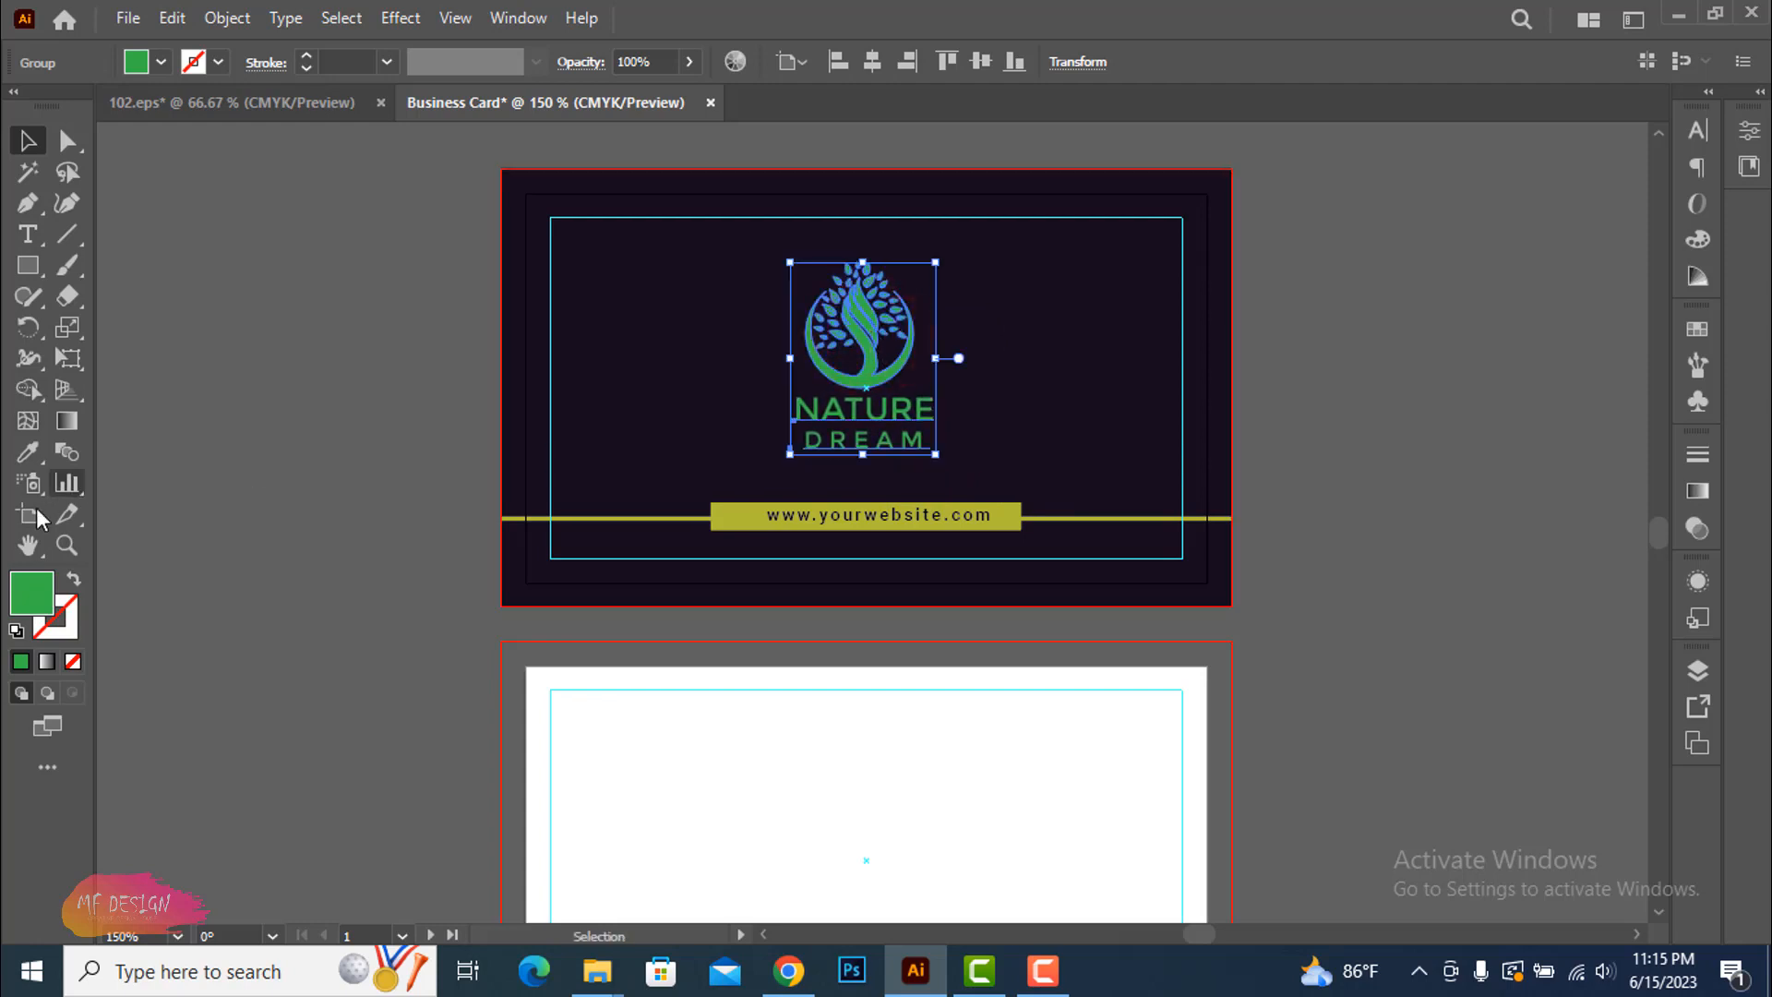
Recolour the Nature Dream logo by sampling the olive-yellow of the website bar with the Eyedropper
{"action": "left_click", "coordinate": [28, 451]}
{"action": "left_click", "coordinate": [738, 515]}
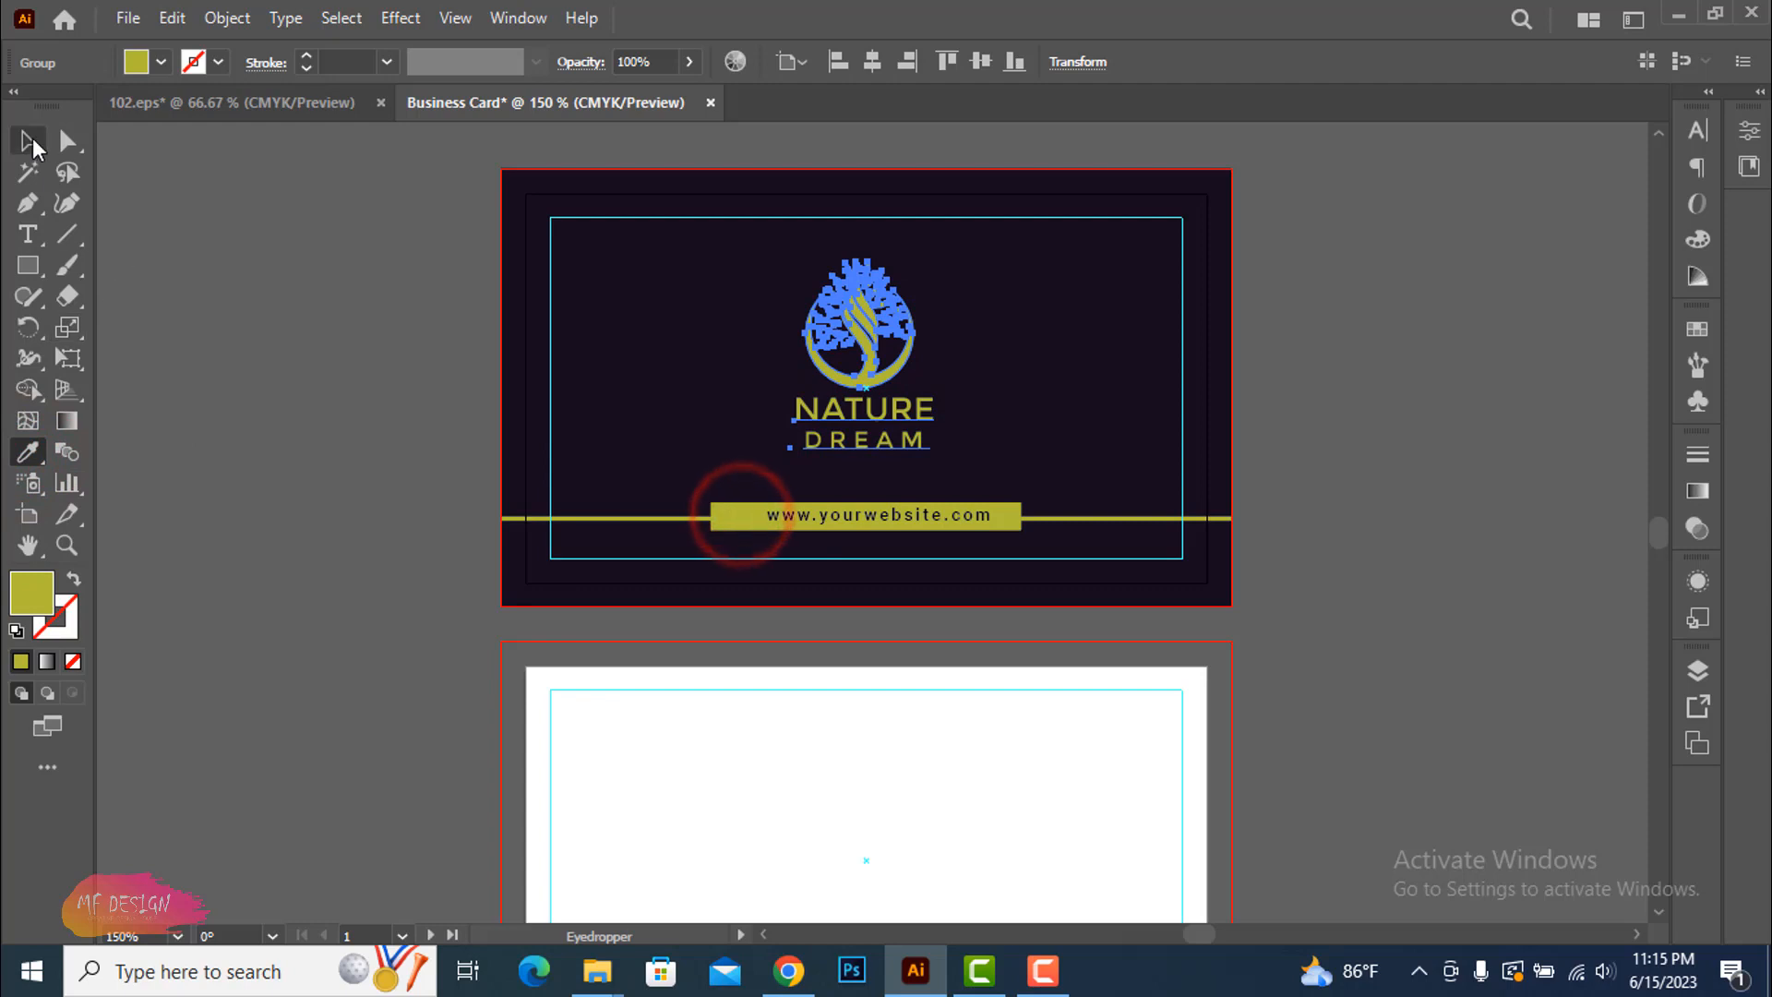
{"action": "left_click", "coordinate": [28, 141]}
{"action": "left_click", "coordinate": [263, 266]}
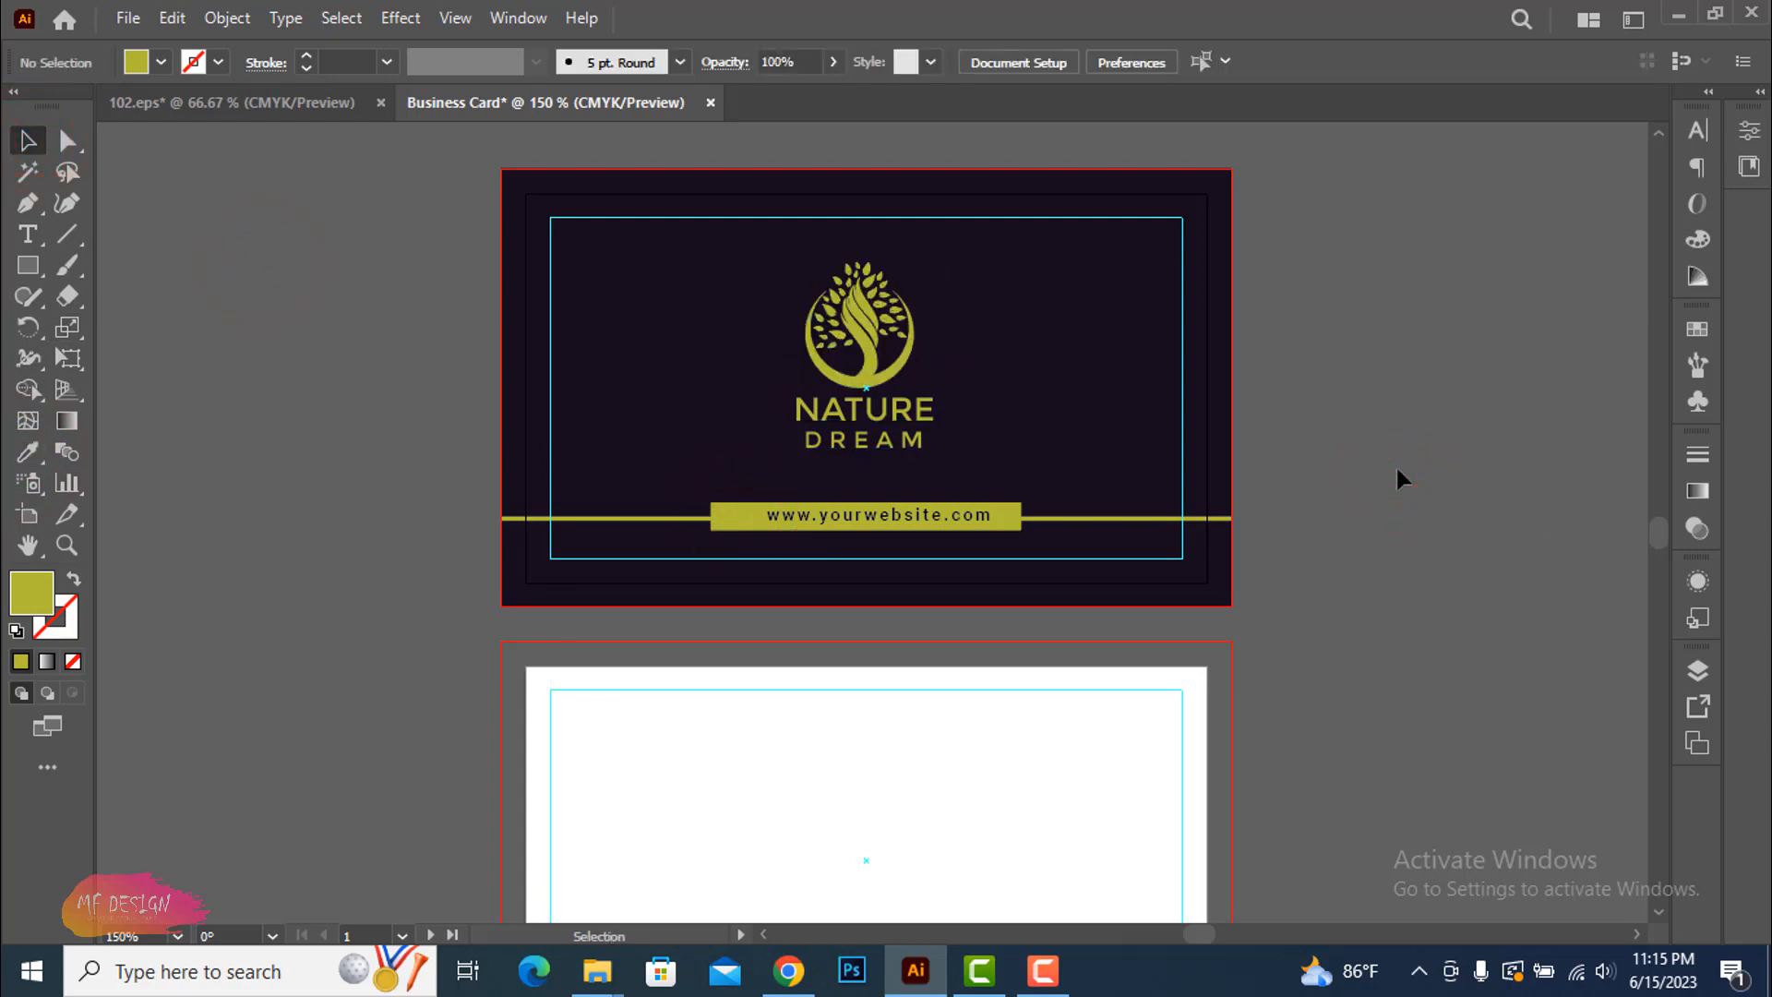
Draw a thin olive-yellow vertical strip across the second card's full bleed height, narrow it and centre it horizontally
{"action": "scroll", "coordinate": [1389, 475], "scroll_direction": "down", "scroll_amount": 1}
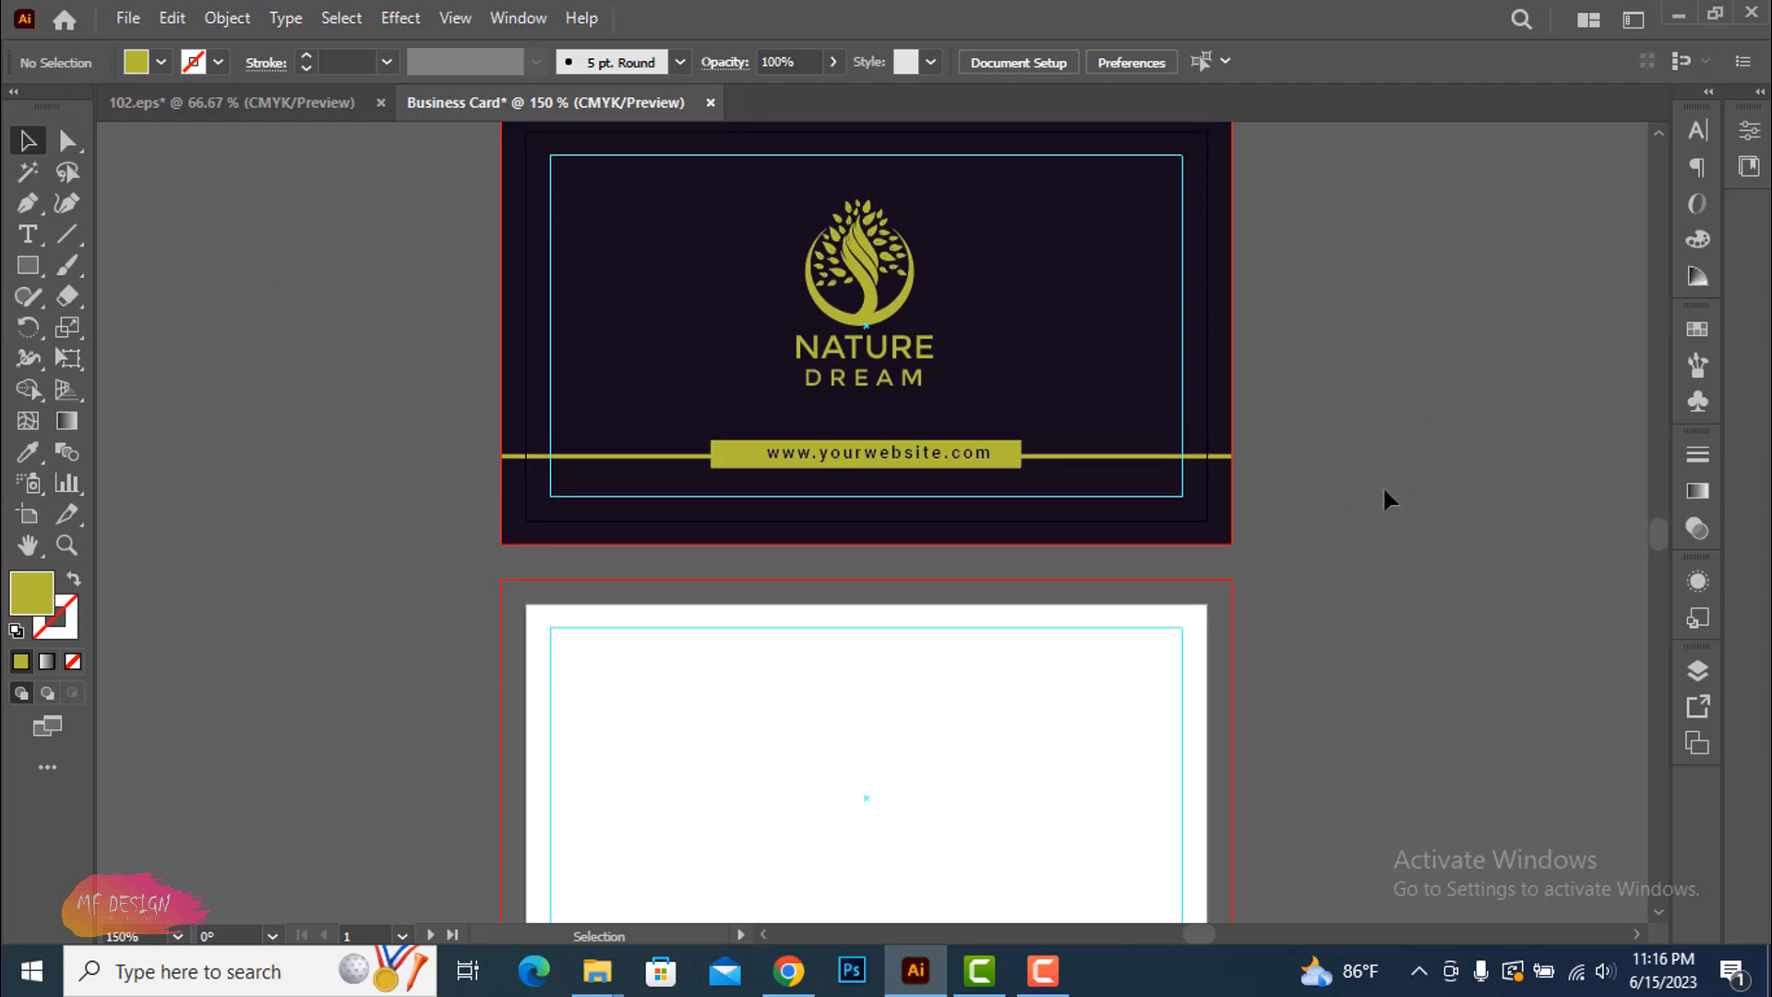
{"action": "scroll", "coordinate": [1382, 535], "scroll_direction": "down", "scroll_amount": 3}
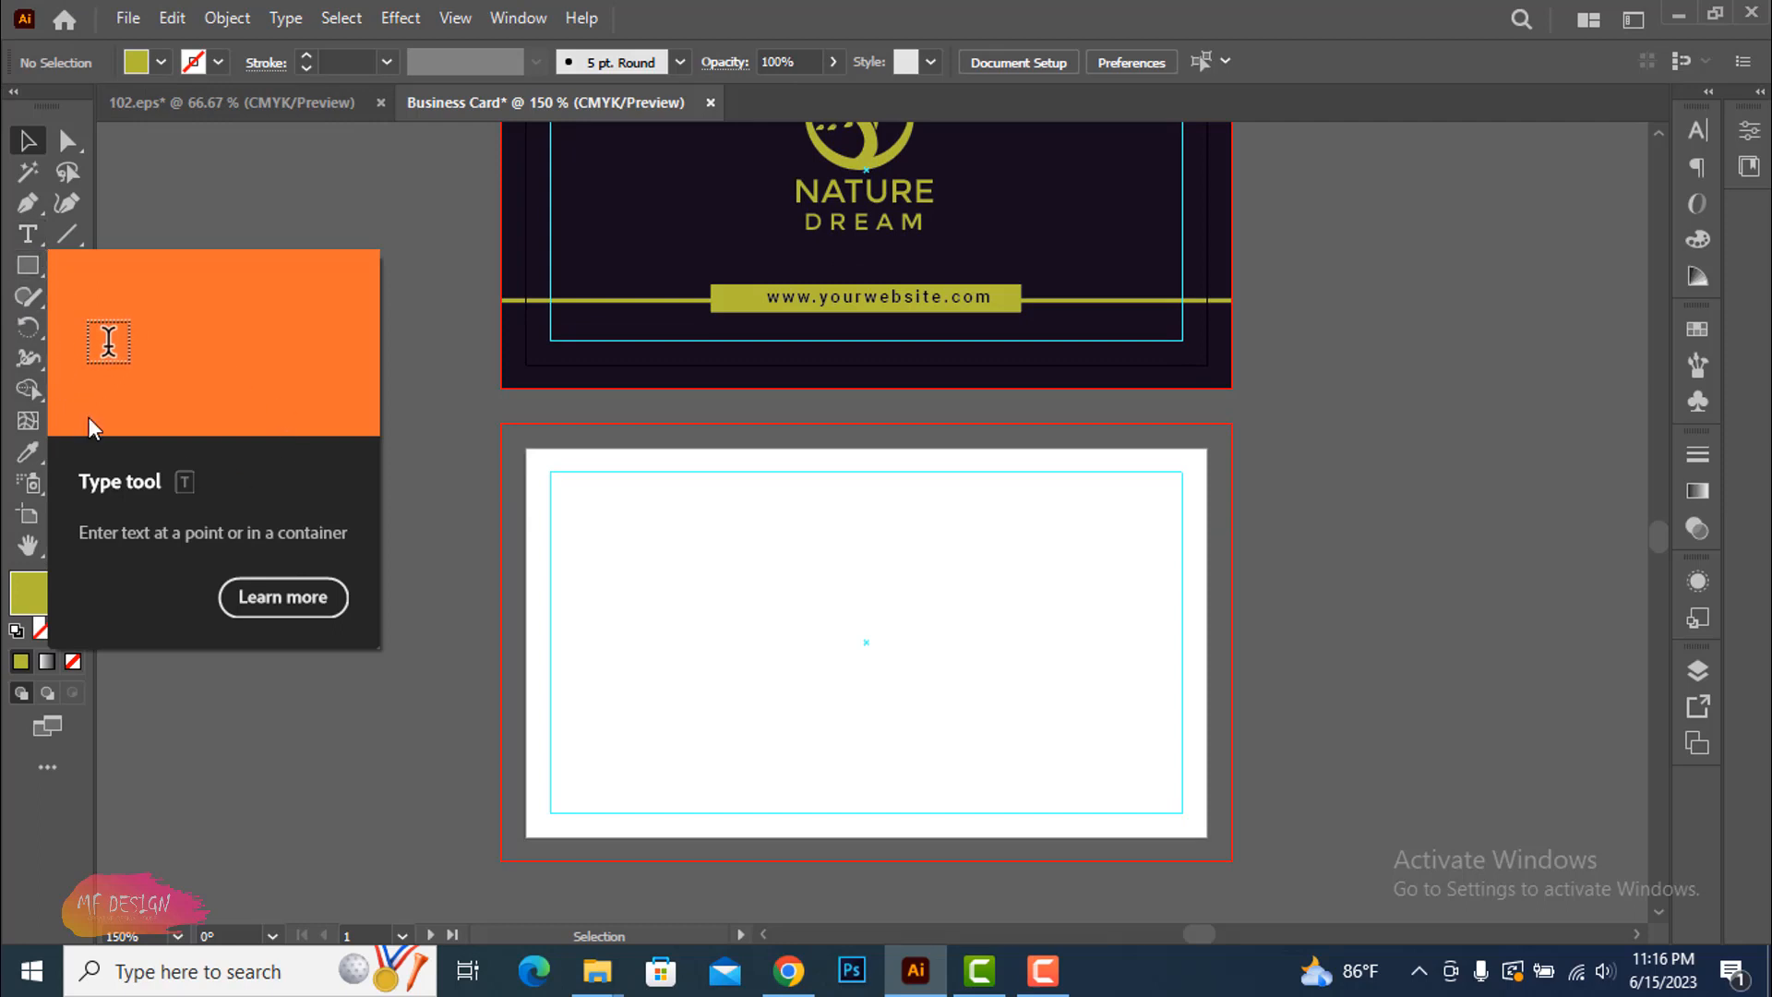
{"action": "left_click_drag", "start_coordinate": [28, 264], "coordinate": [211, 269]}
{"action": "mouse_move", "coordinate": [847, 424]}
{"action": "left_mouse_down"}
{"action": "mouse_move", "coordinate": [854, 818]}
{"action": "mouse_move", "coordinate": [889, 866]}
{"action": "mouse_move", "coordinate": [858, 857]}
{"action": "left_mouse_up"}
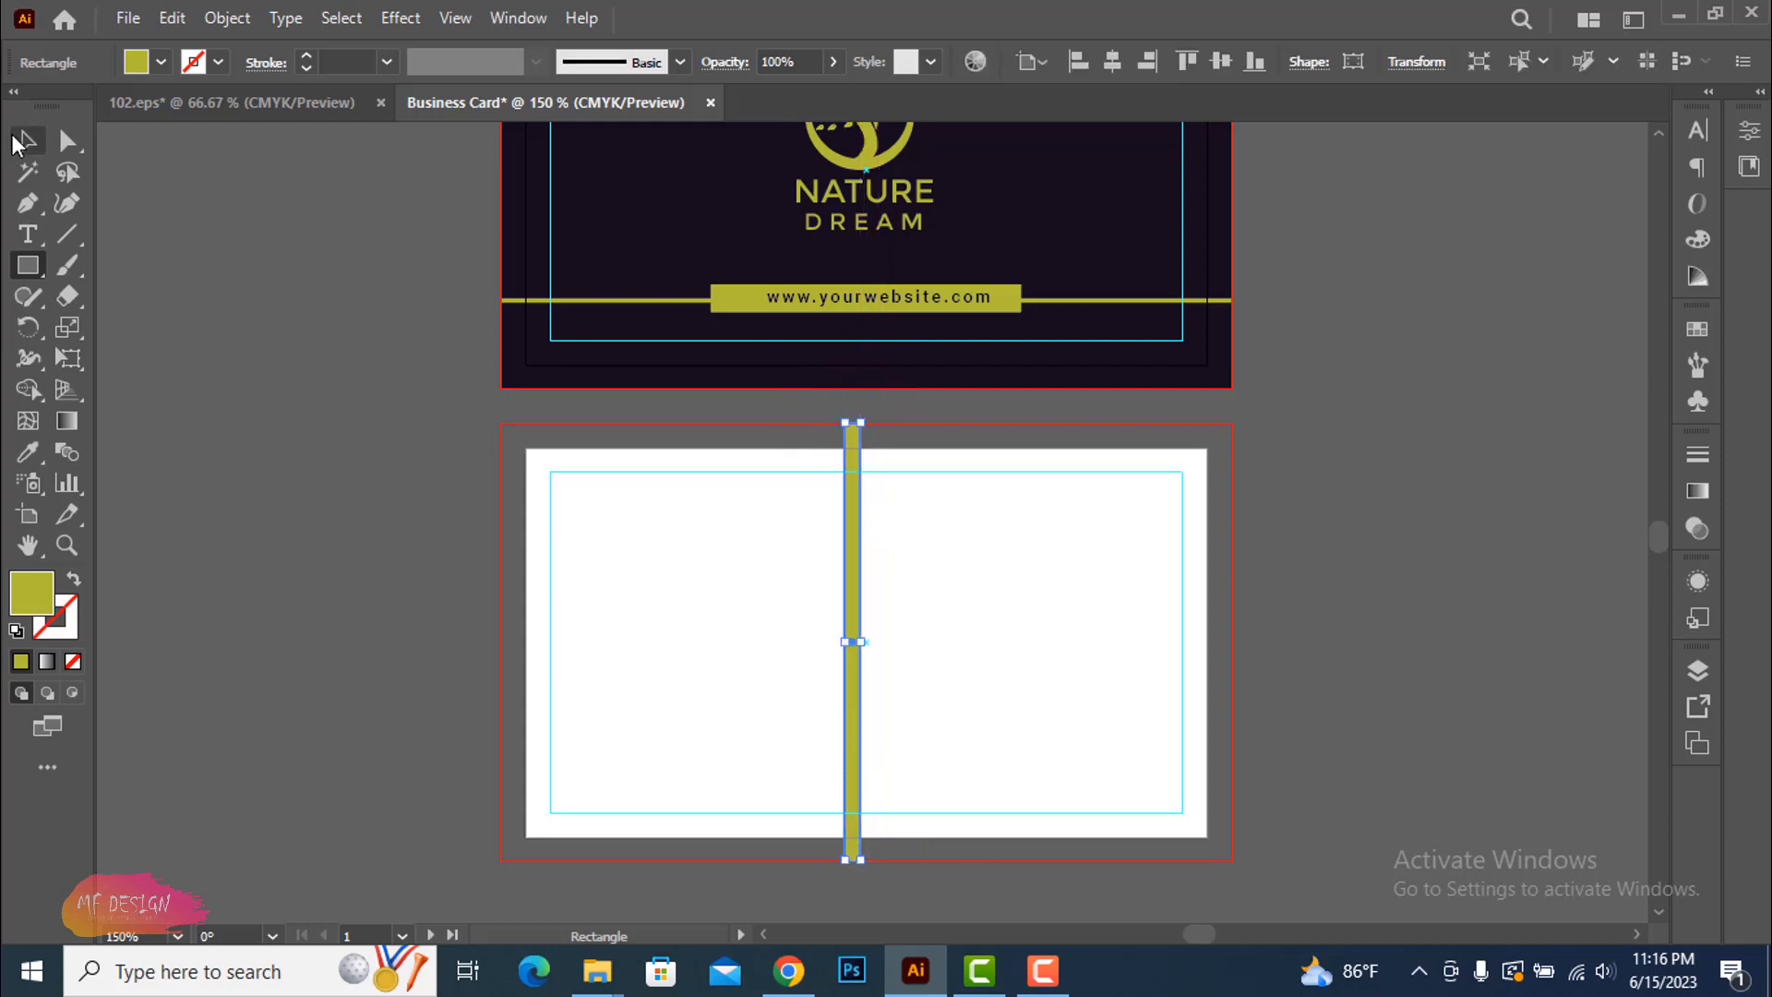
{"action": "left_click", "coordinate": [19, 141]}
{"action": "left_click_drag", "start_coordinate": [856, 644], "coordinate": [865, 616]}
{"action": "left_click", "coordinate": [1024, 641]}
Draw a rectangle covering the second card's full bleed area and fill it with off-white FCFCFA
{"action": "left_click", "coordinate": [27, 265]}
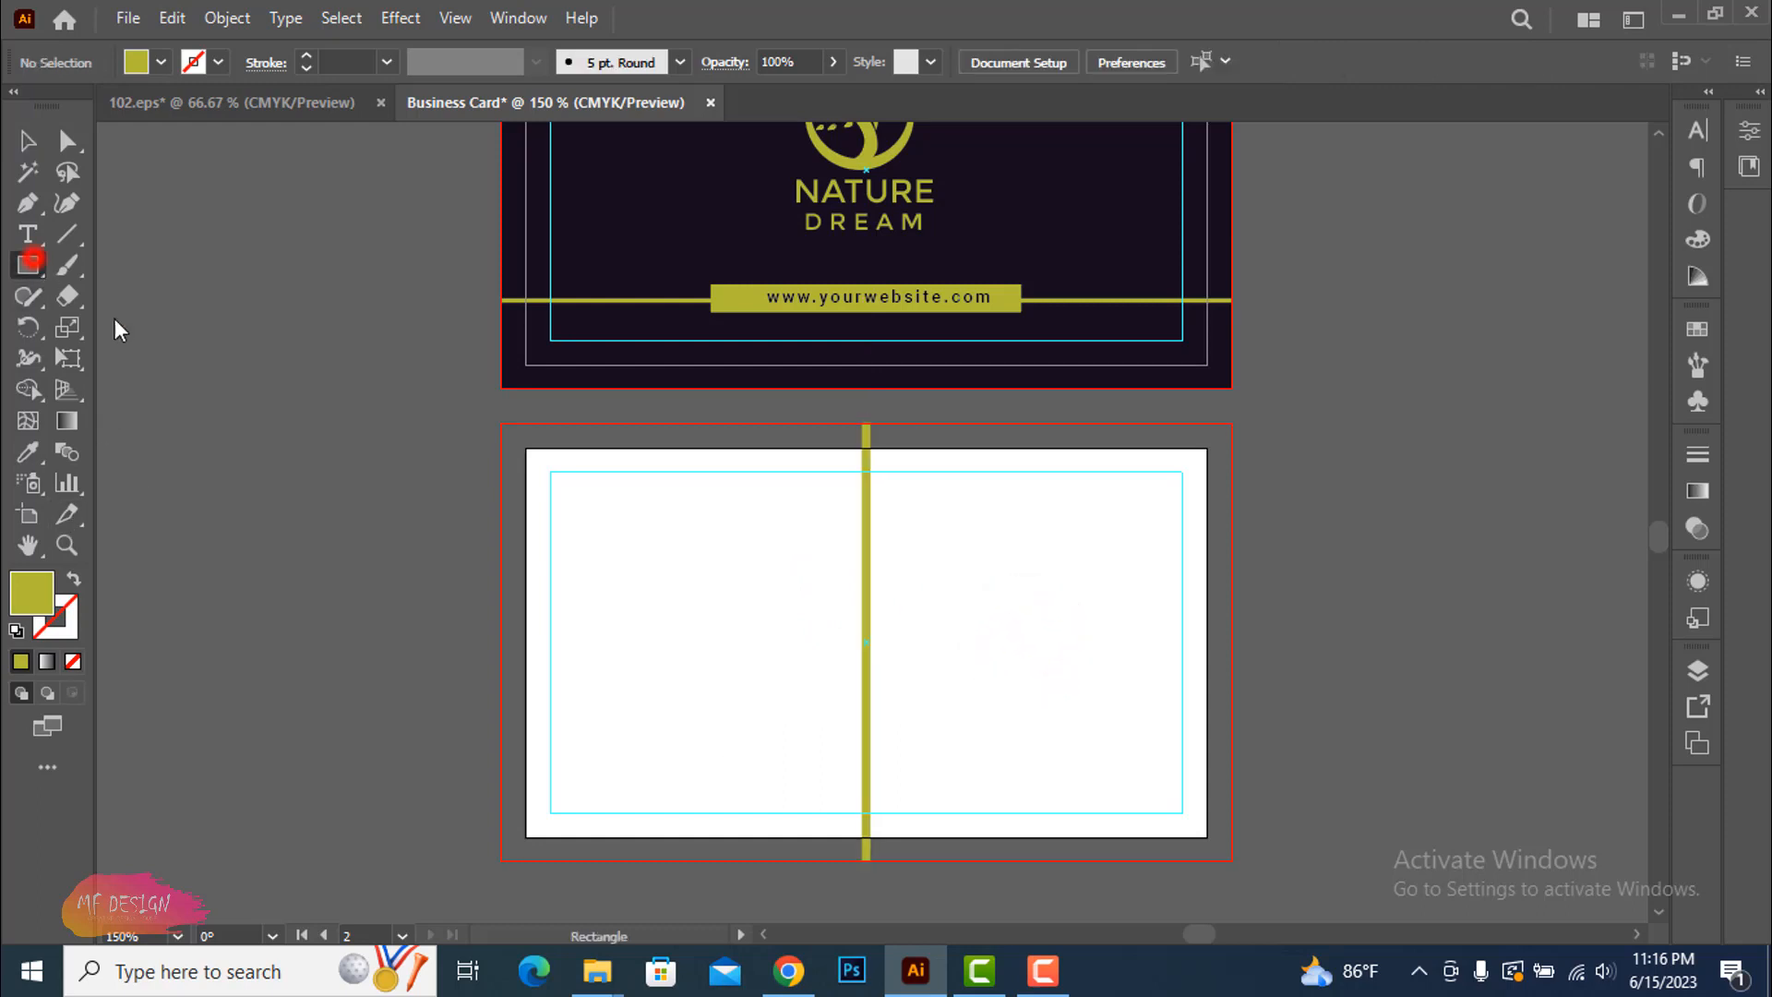
{"action": "left_click_drag", "start_coordinate": [500, 425], "coordinate": [1230, 862]}
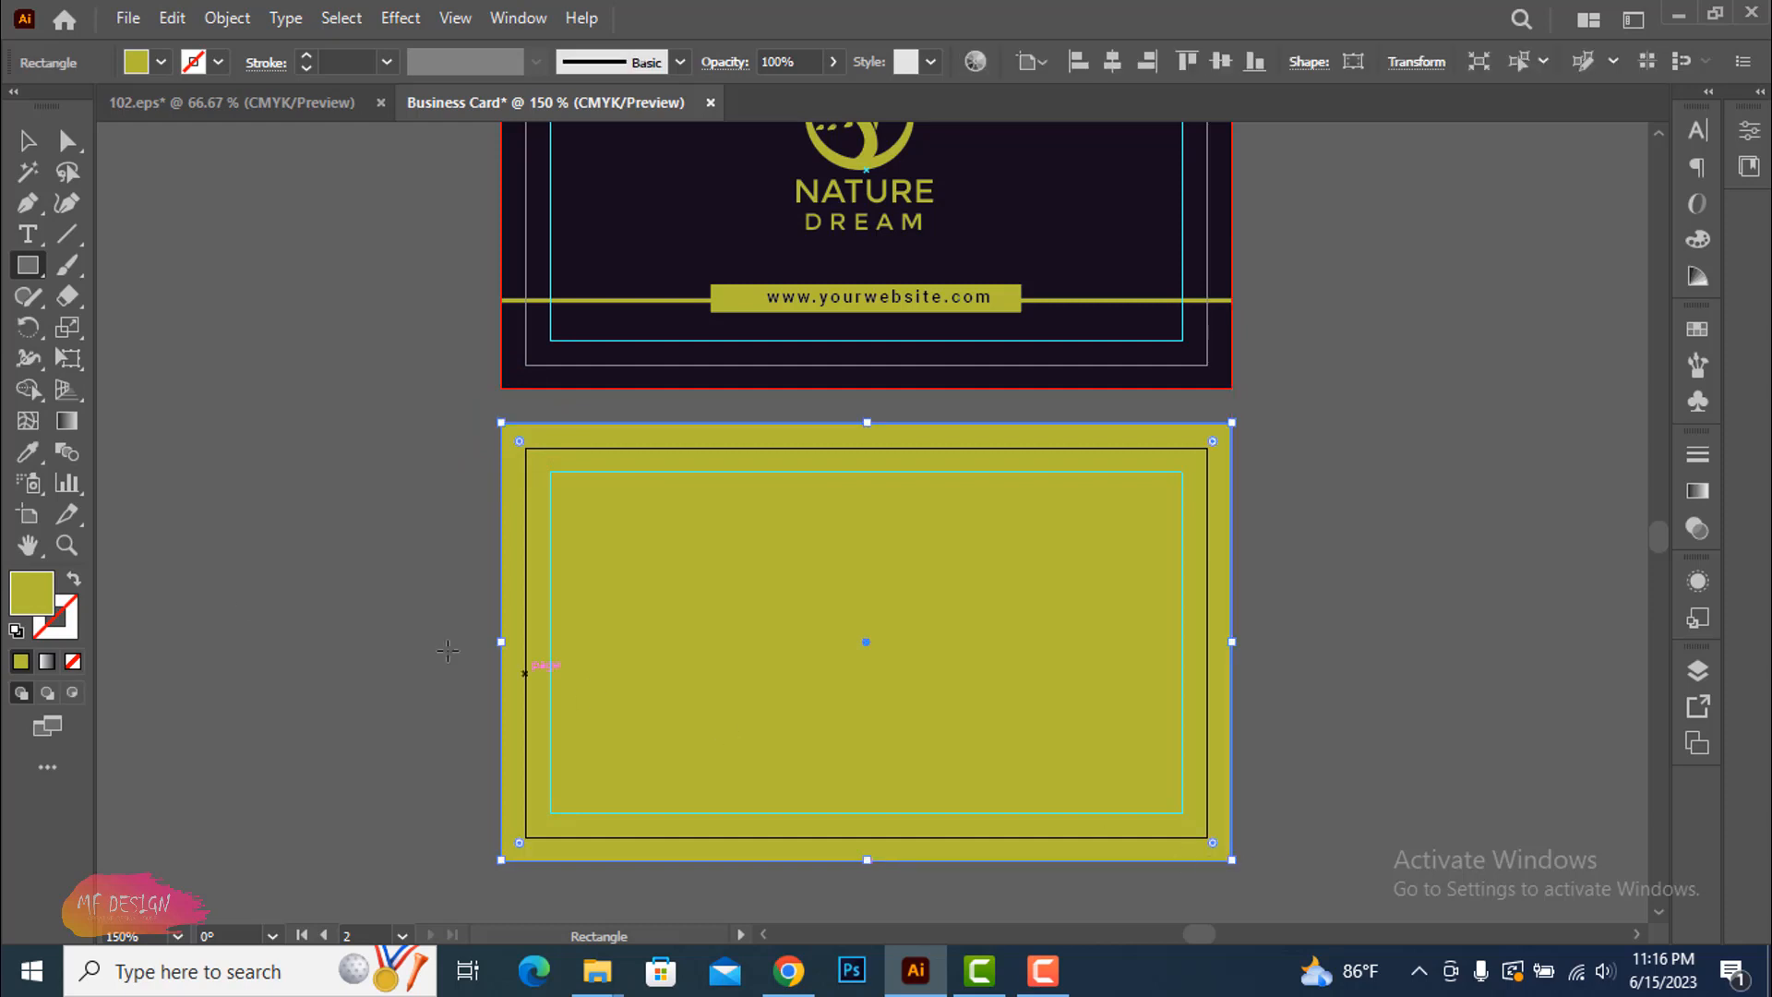
{"action": "double_click", "coordinate": [48, 609]}
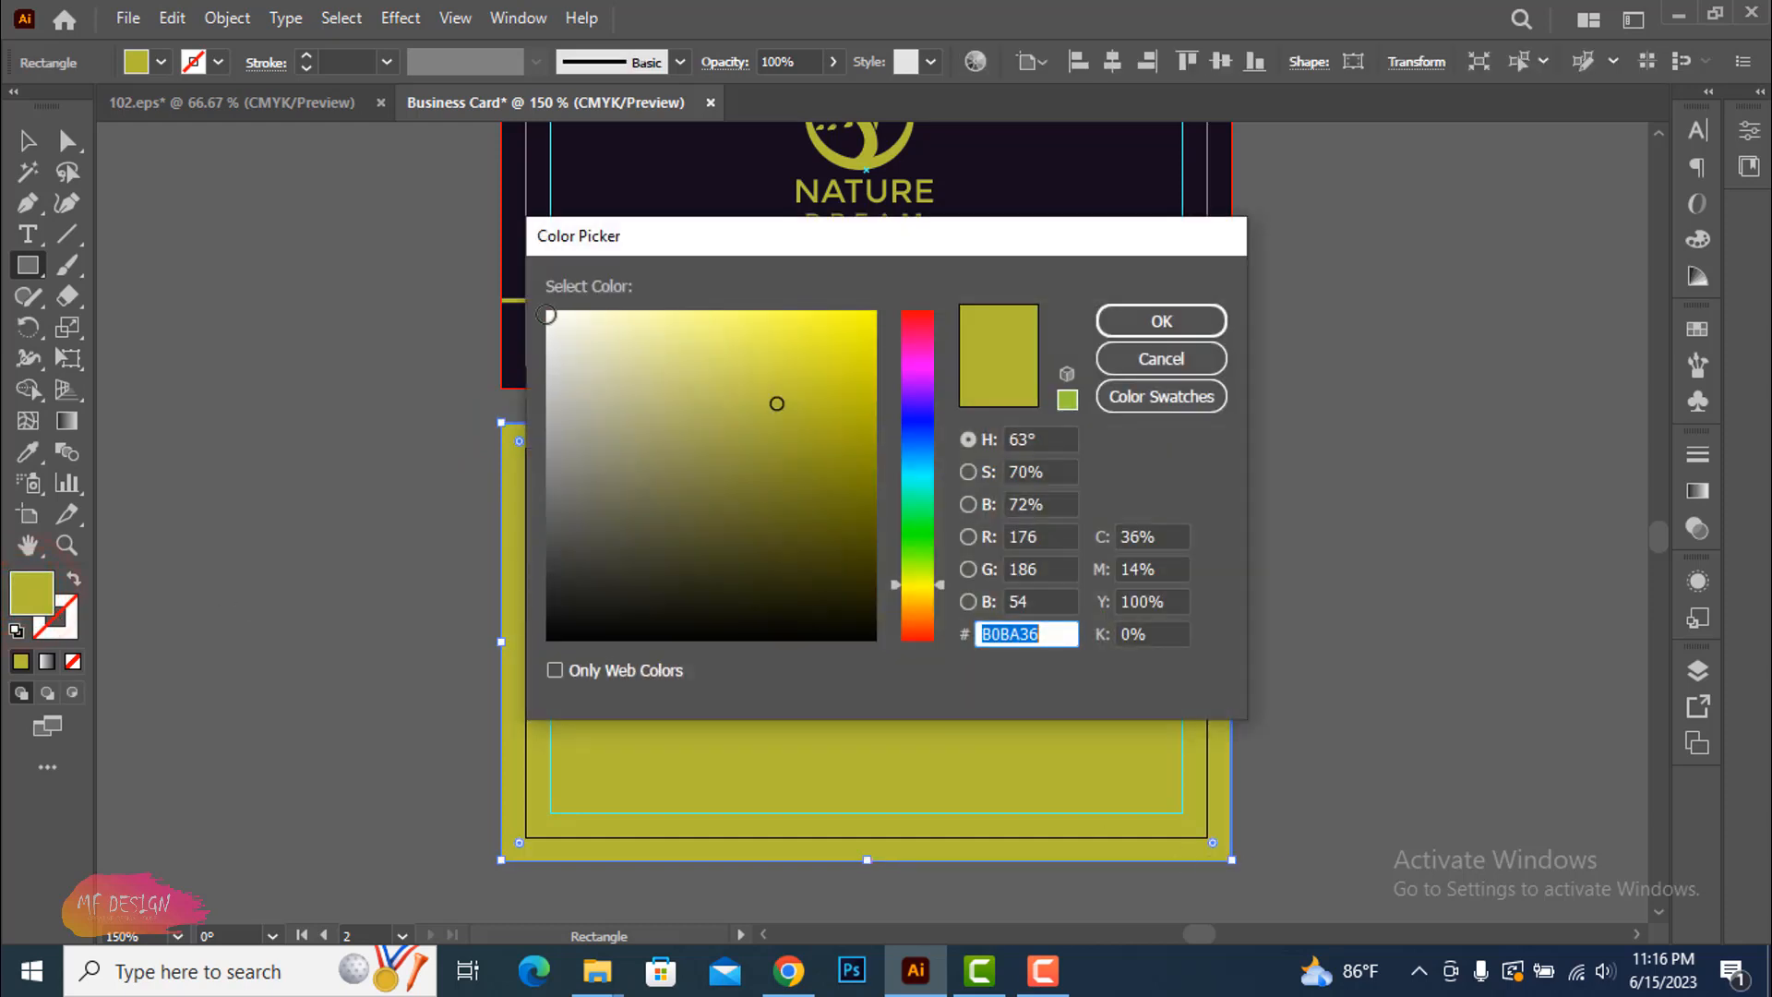
{"action": "left_click", "coordinate": [546, 314]}
{"action": "left_click", "coordinate": [553, 314]}
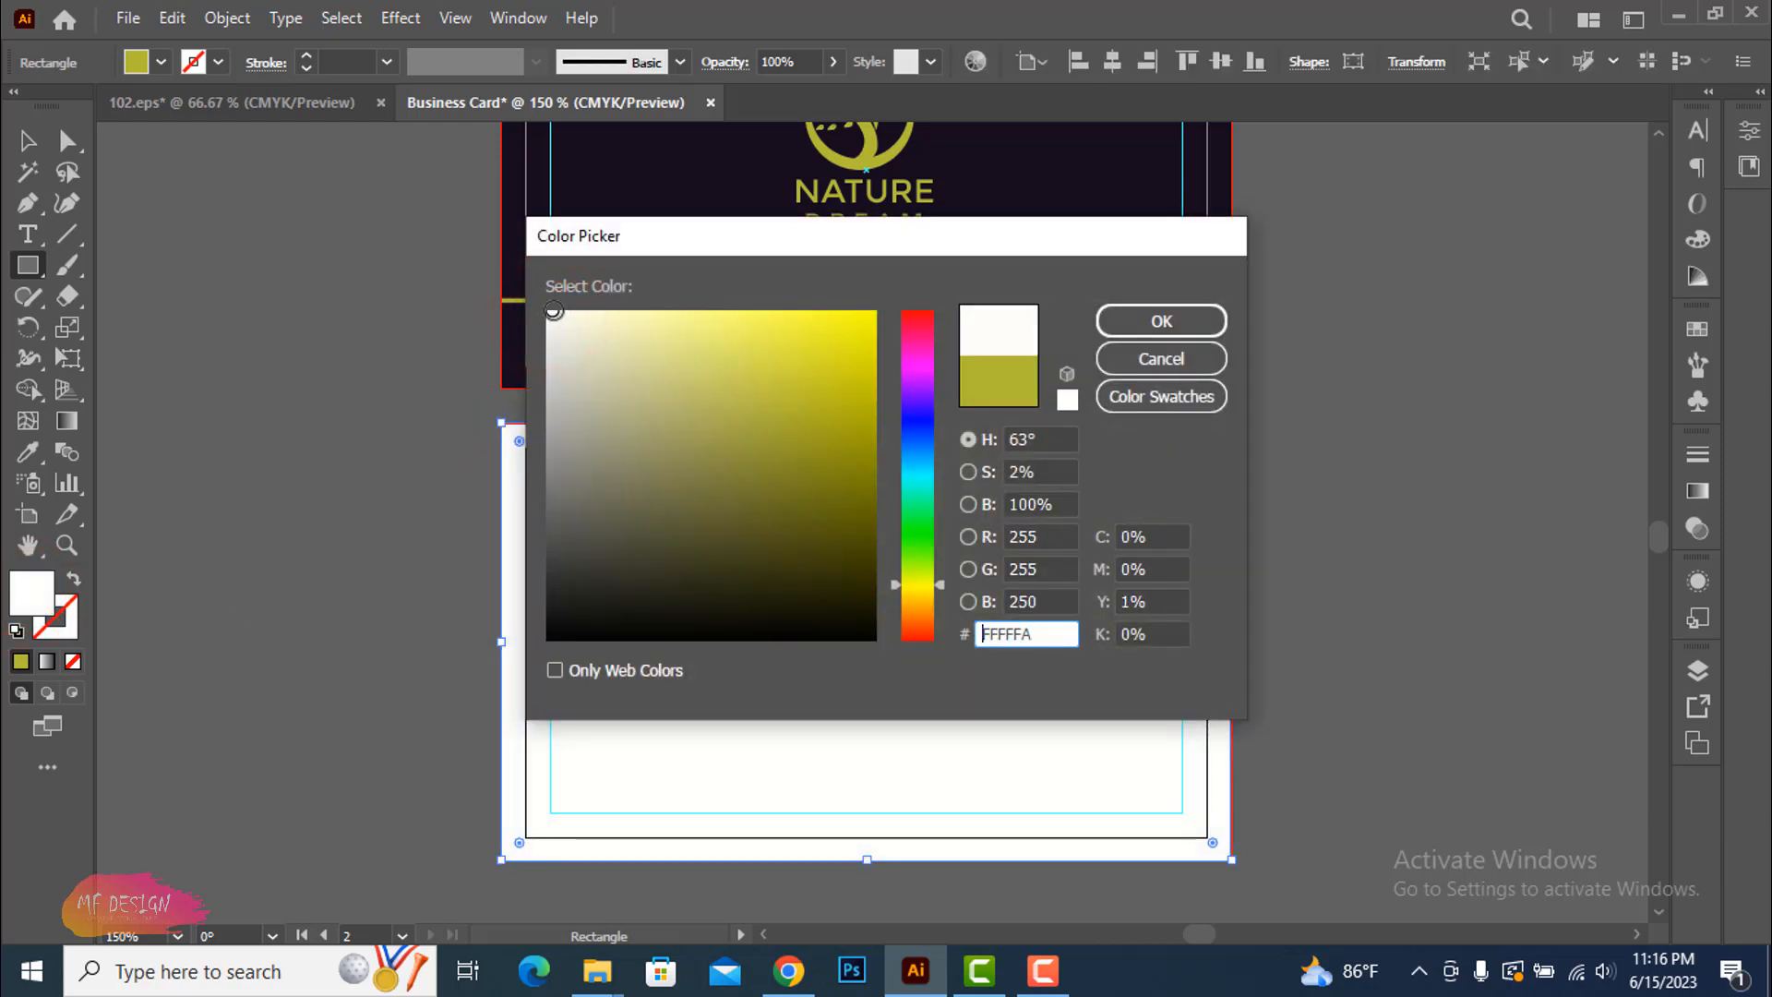
{"action": "left_click", "coordinate": [548, 311]}
{"action": "left_click_drag", "start_coordinate": [551, 312], "coordinate": [554, 317]}
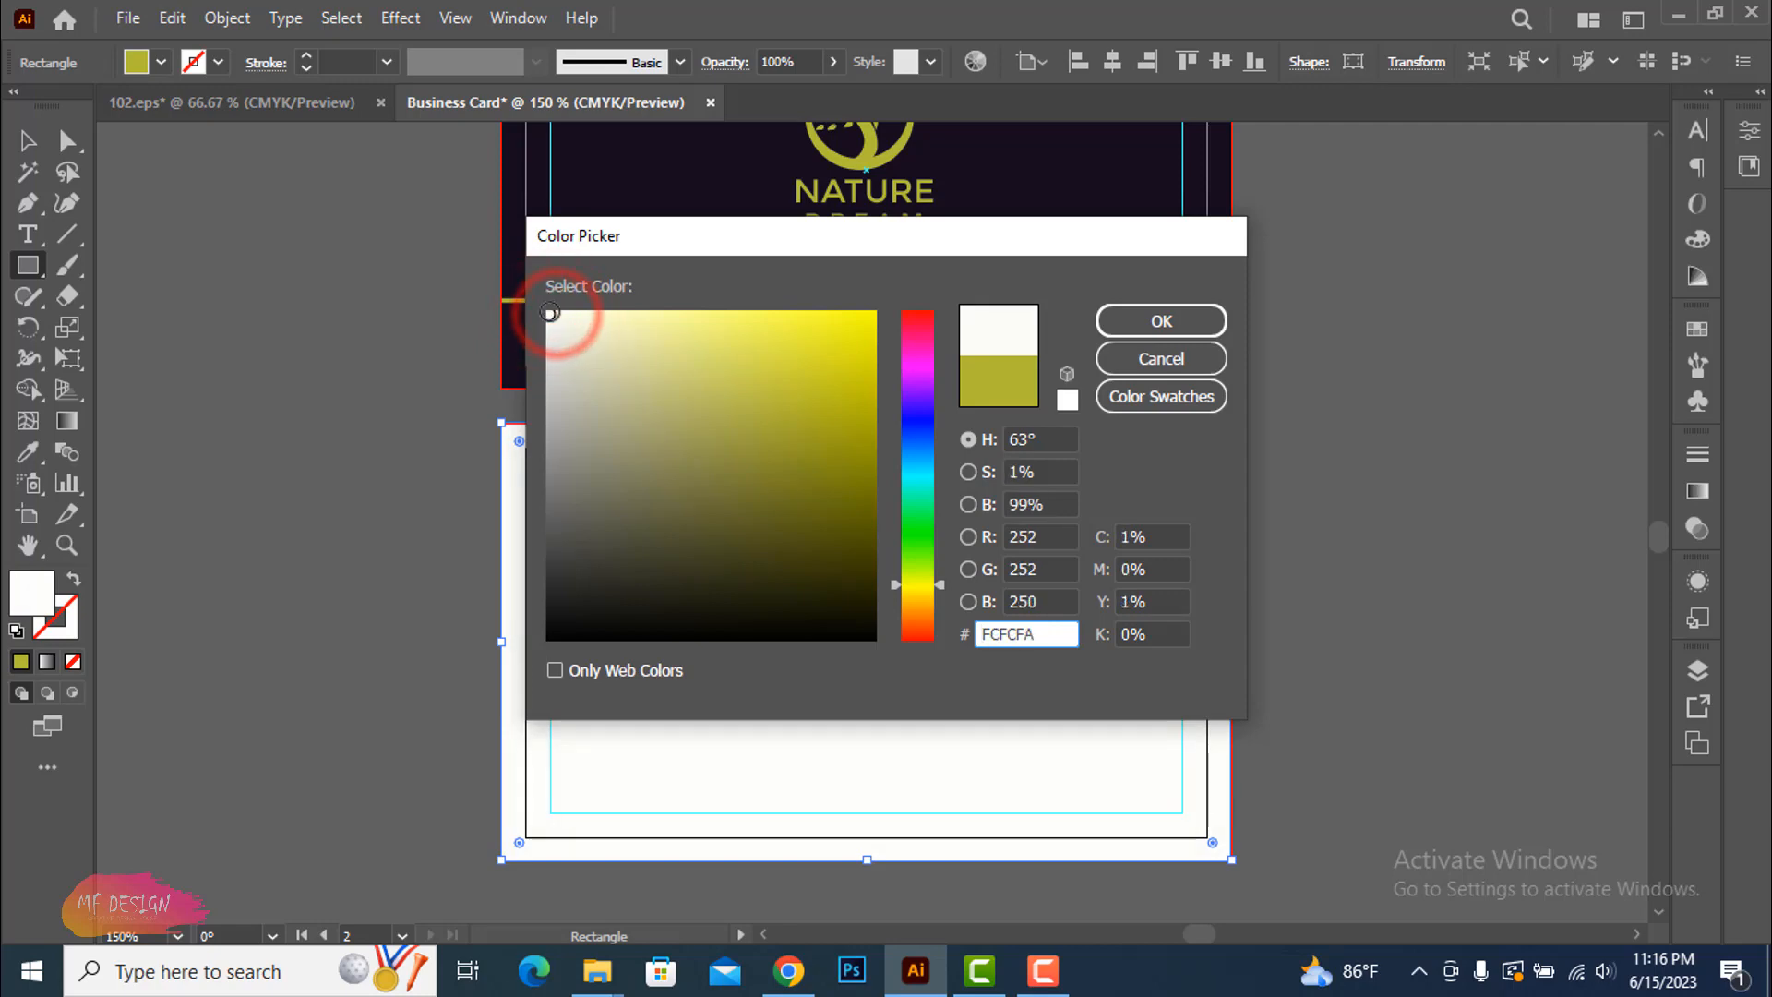
{"action": "left_click", "coordinate": [1172, 320]}
Send the off-white background rectangle to the back, behind the vertical strip
{"action": "left_click", "coordinate": [27, 140]}
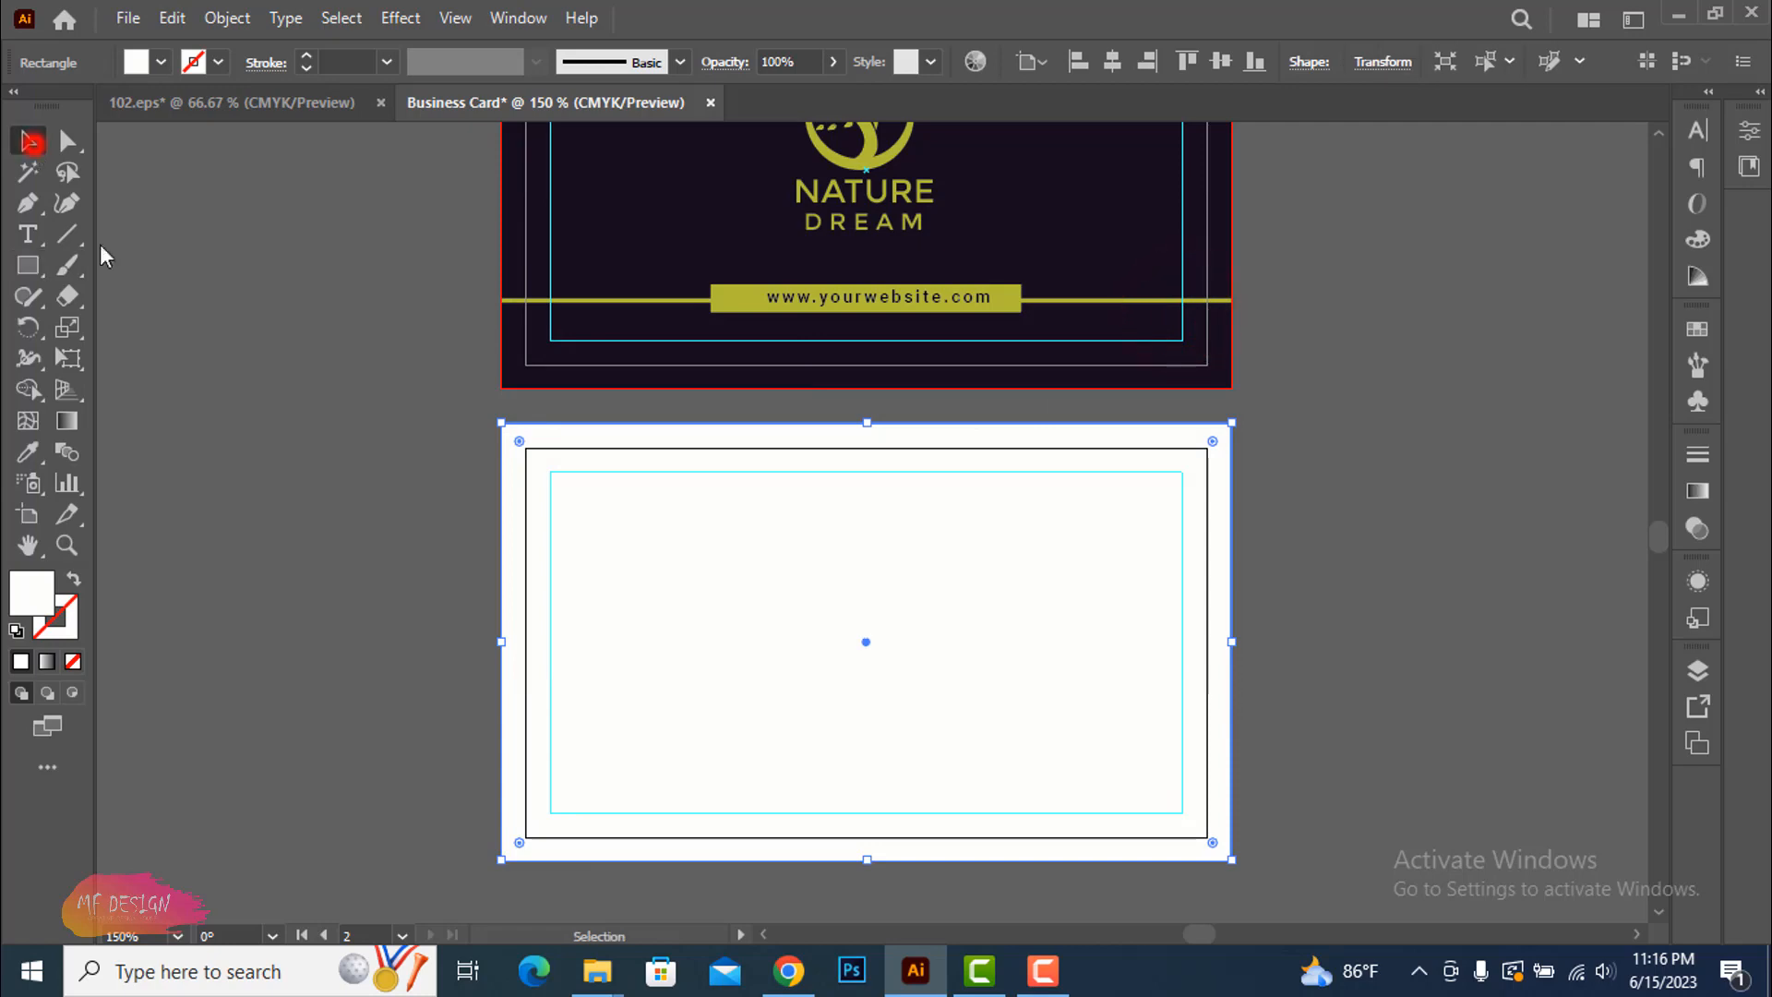
{"action": "left_click", "coordinate": [127, 266]}
{"action": "left_click", "coordinate": [935, 578]}
{"action": "right_click", "coordinate": [962, 554]}
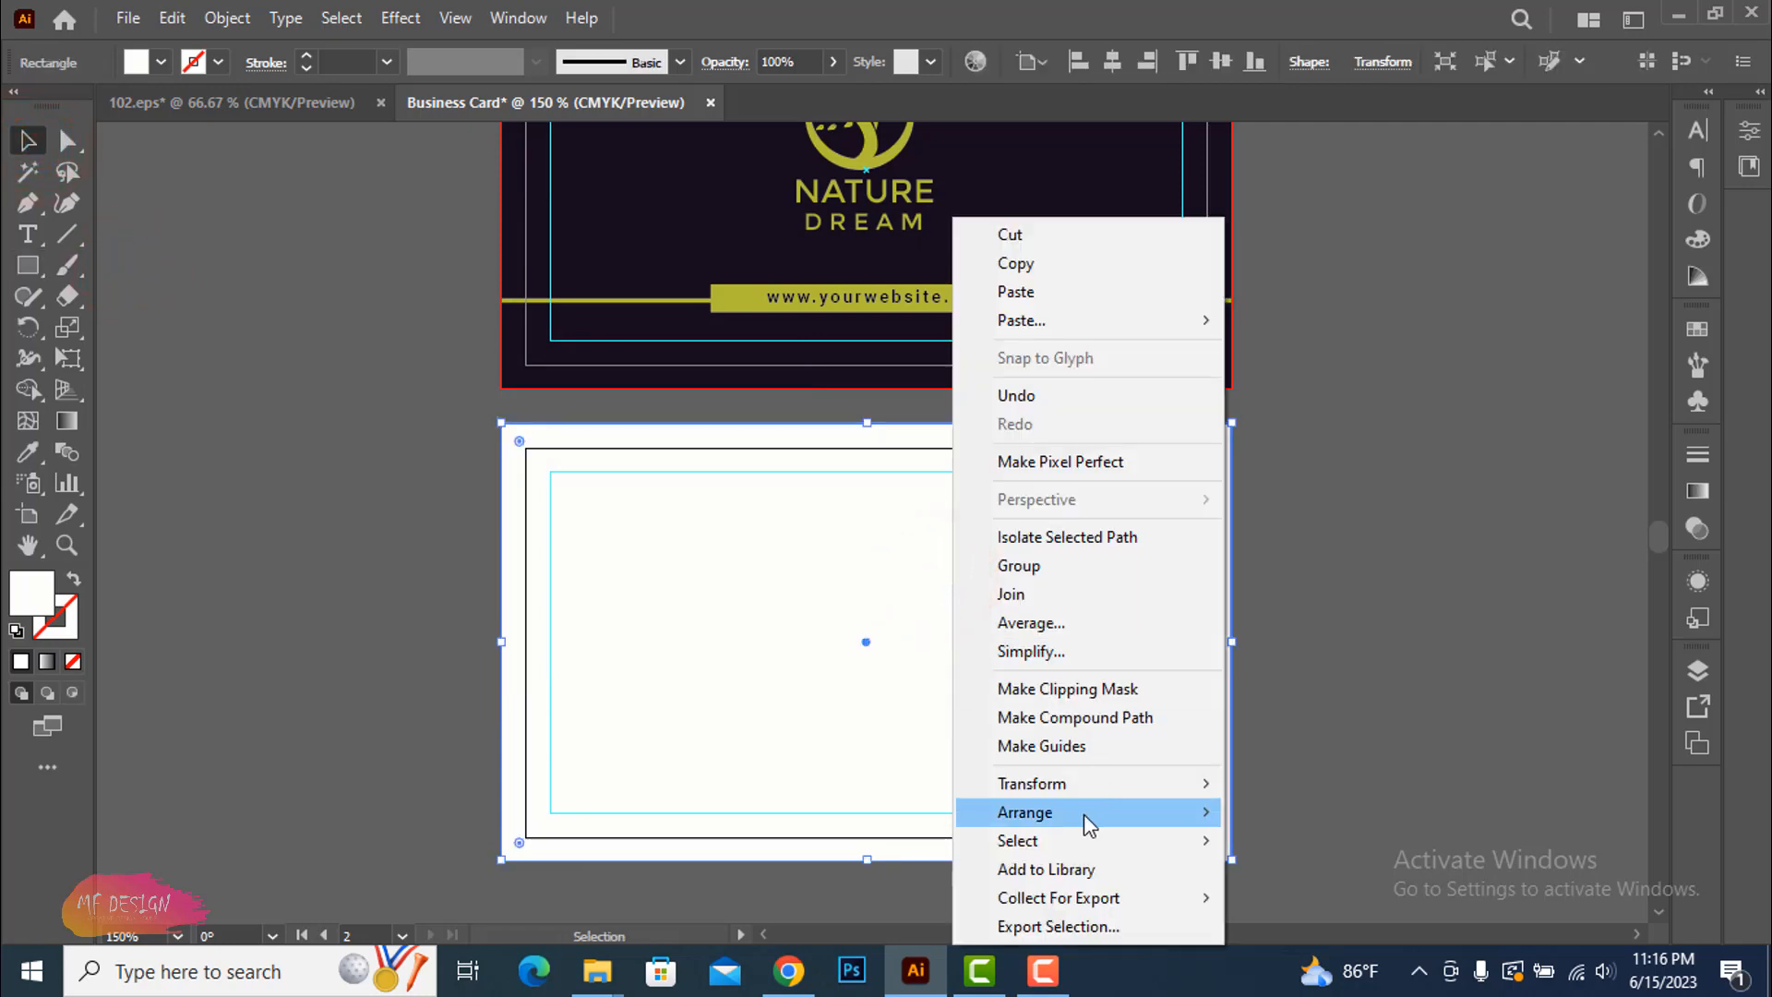
{"action": "mouse_move", "coordinate": [1062, 839]}
{"action": "mouse_move", "coordinate": [1199, 816]}
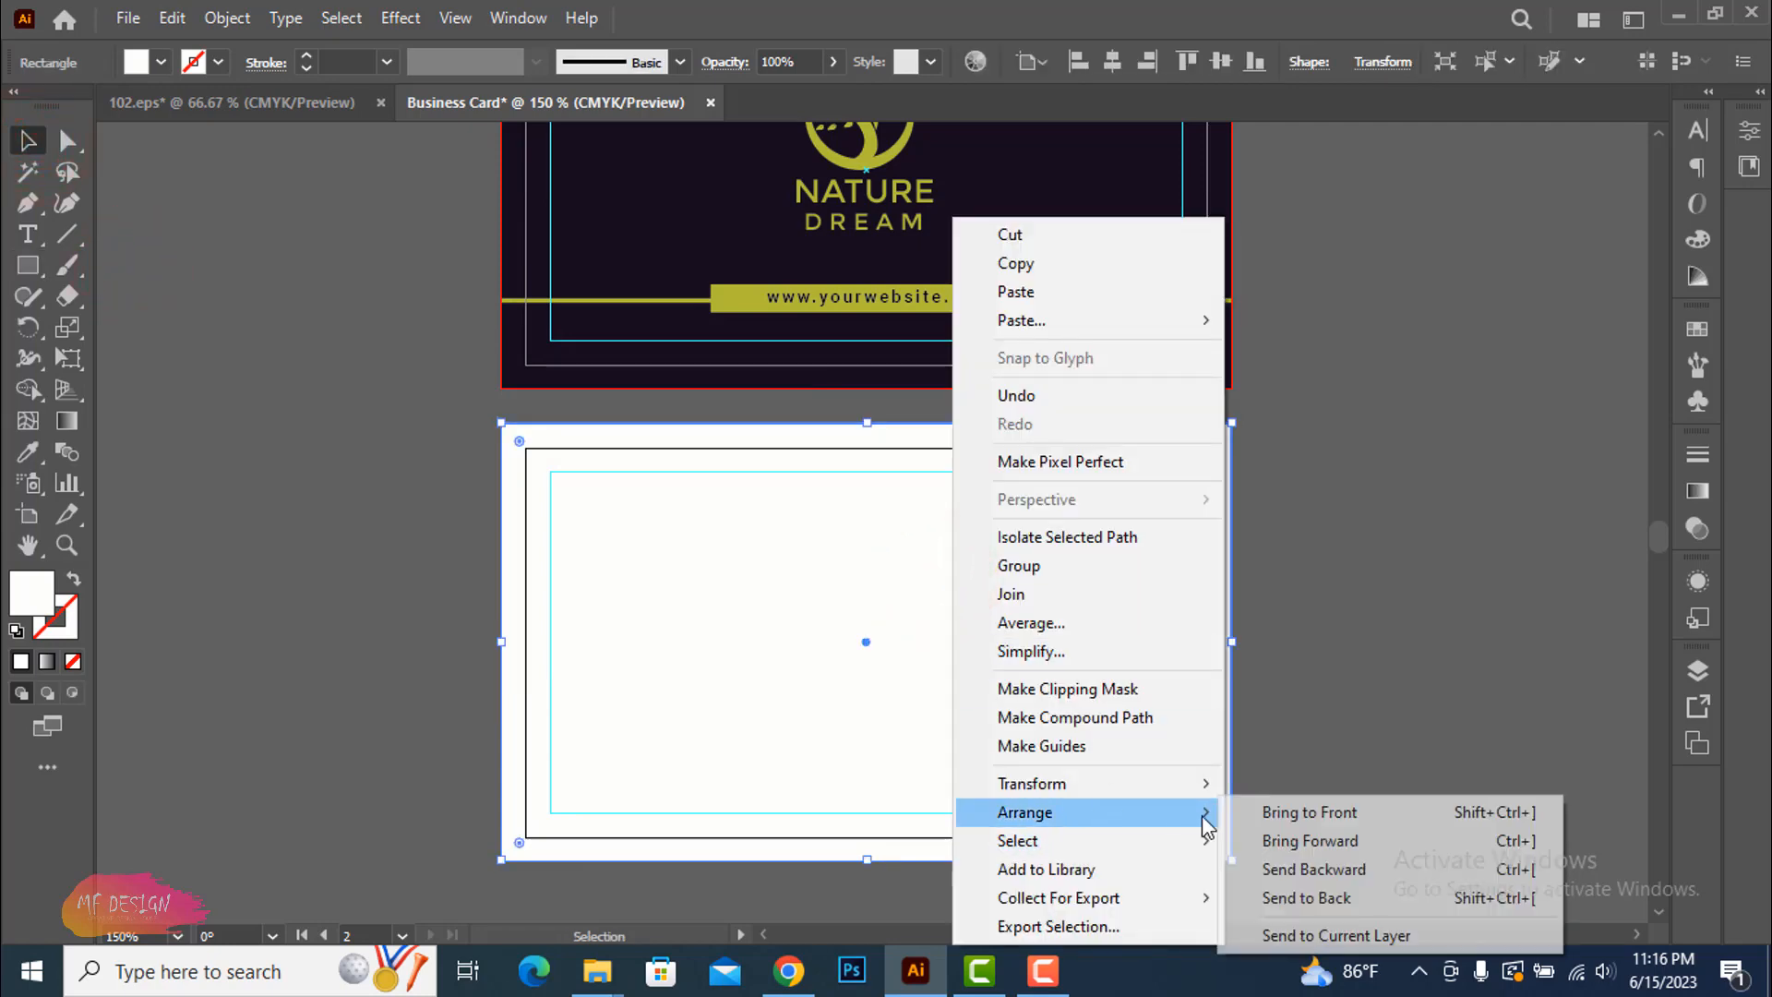
{"action": "left_click", "coordinate": [1326, 896]}
{"action": "left_click", "coordinate": [1429, 780]}
{"action": "scroll", "coordinate": [1396, 611], "scroll_direction": "down", "scroll_amount": 1}
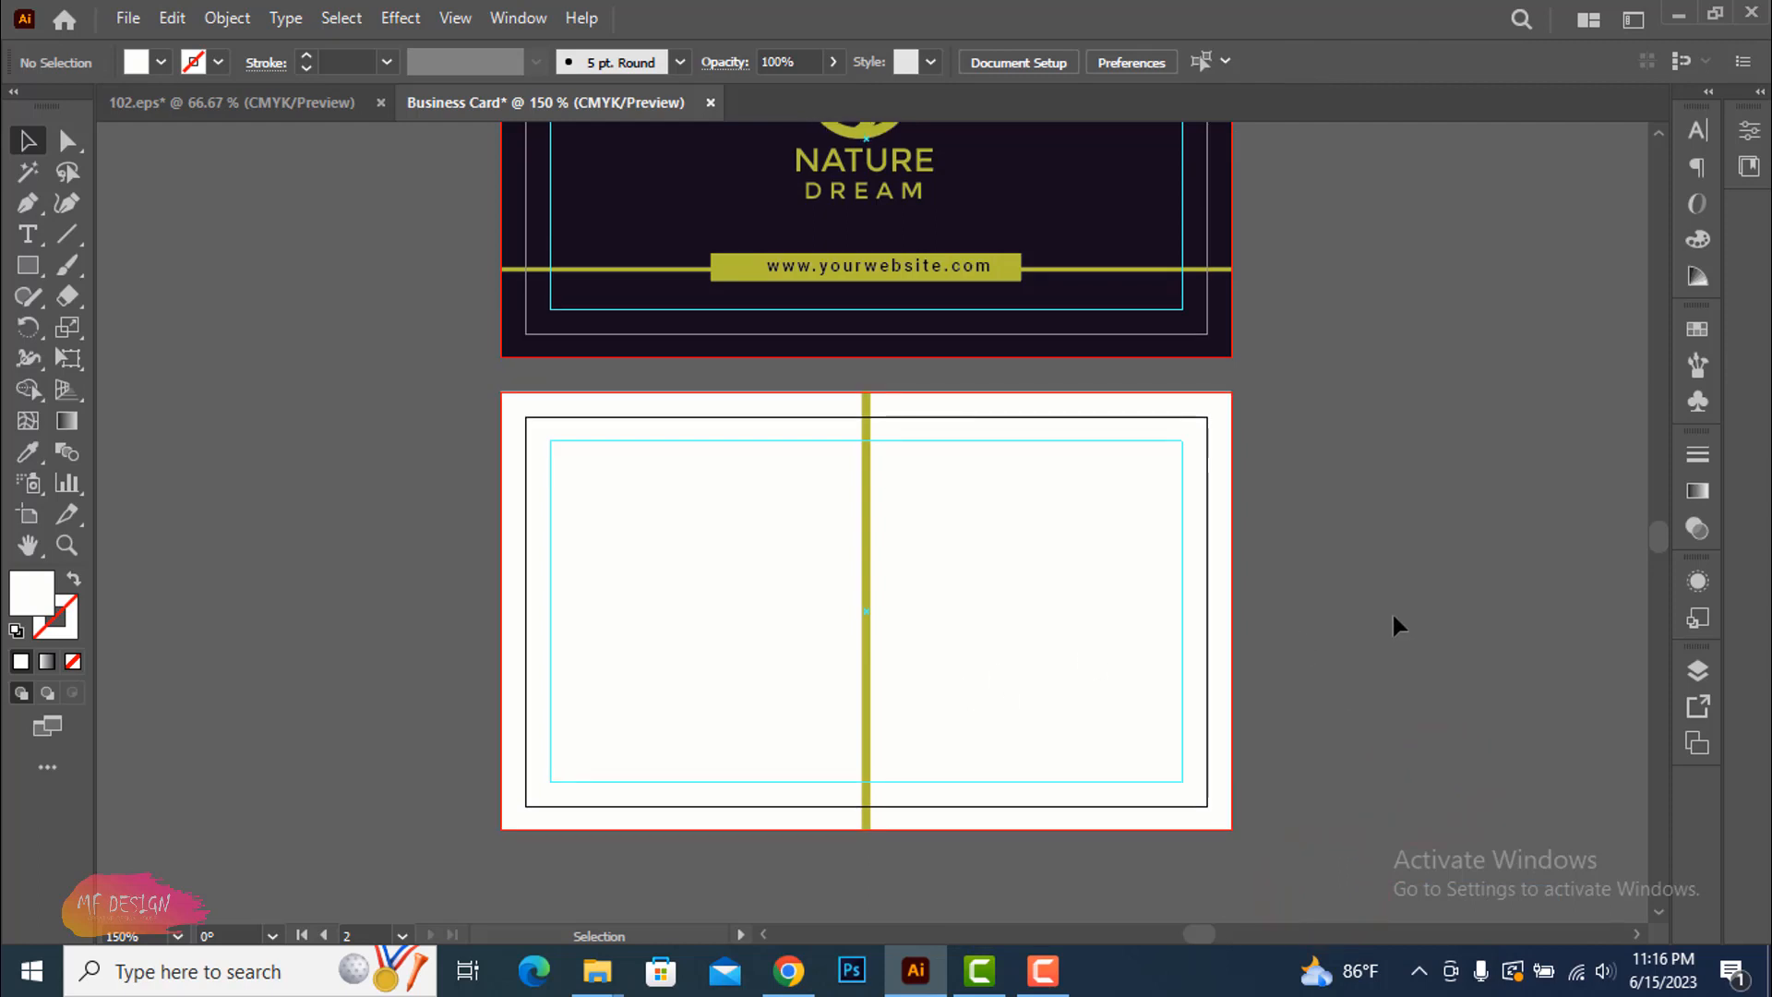
Copy the olive-yellow website bar to the second card, rotate it upright and centre it on the thin vertical strip
{"action": "scroll", "coordinate": [1394, 614], "scroll_direction": "up", "scroll_amount": 2}
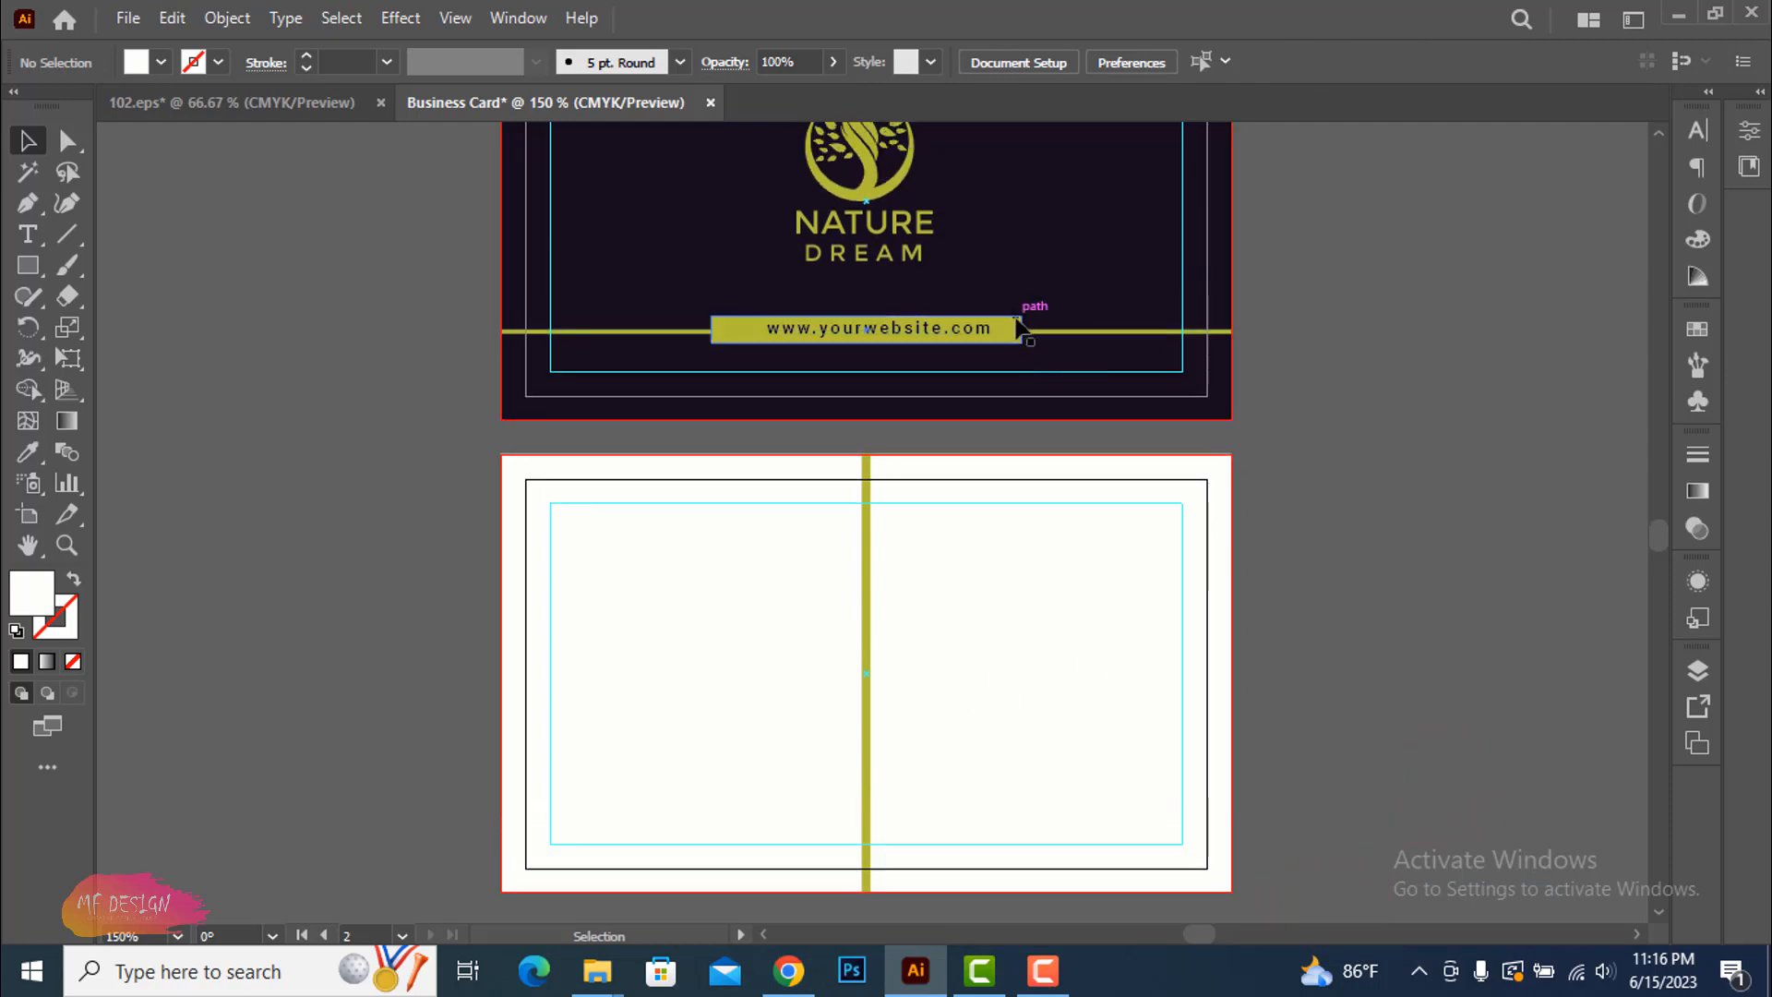
{"action": "left_click_drag", "start_coordinate": [1017, 325], "coordinate": [911, 796]}
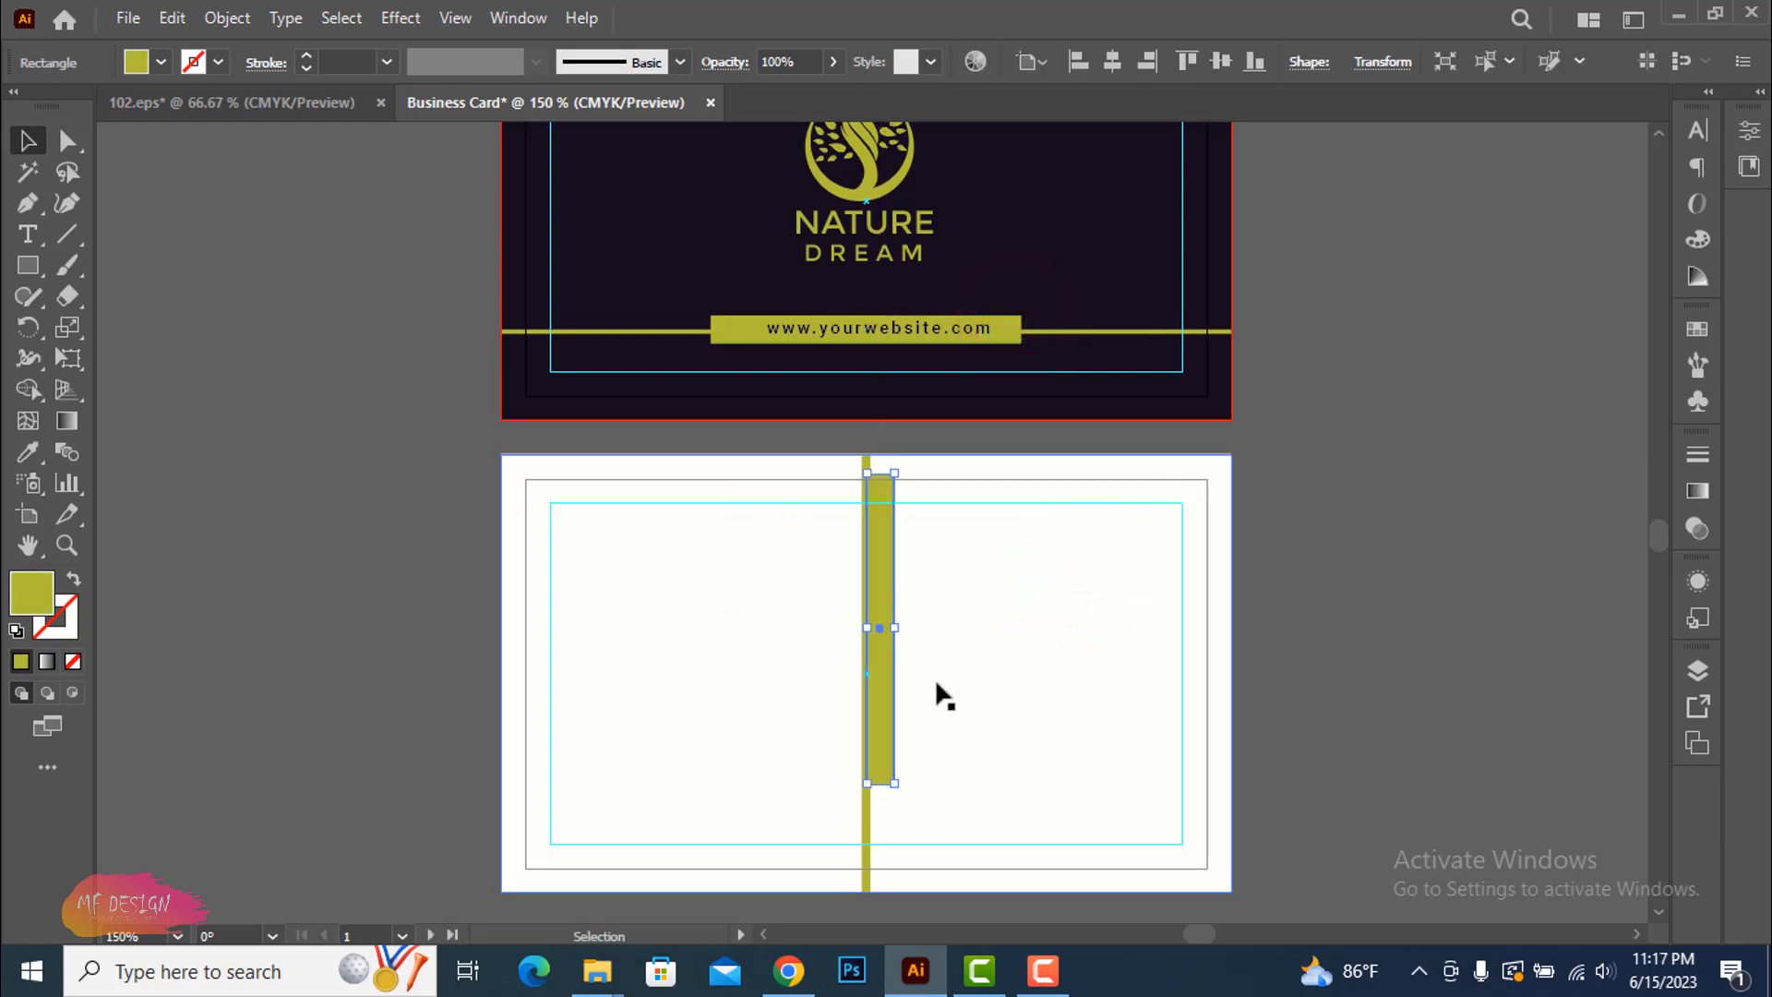
{"action": "left_click_drag", "start_coordinate": [892, 666], "coordinate": [879, 709]}
{"action": "left_click", "coordinate": [1309, 700]}
Copy the Nature Dream logo to the left half of the second card and centre it vertically beside the upright bar
{"action": "scroll", "coordinate": [1309, 700], "scroll_direction": "up", "scroll_amount": 2}
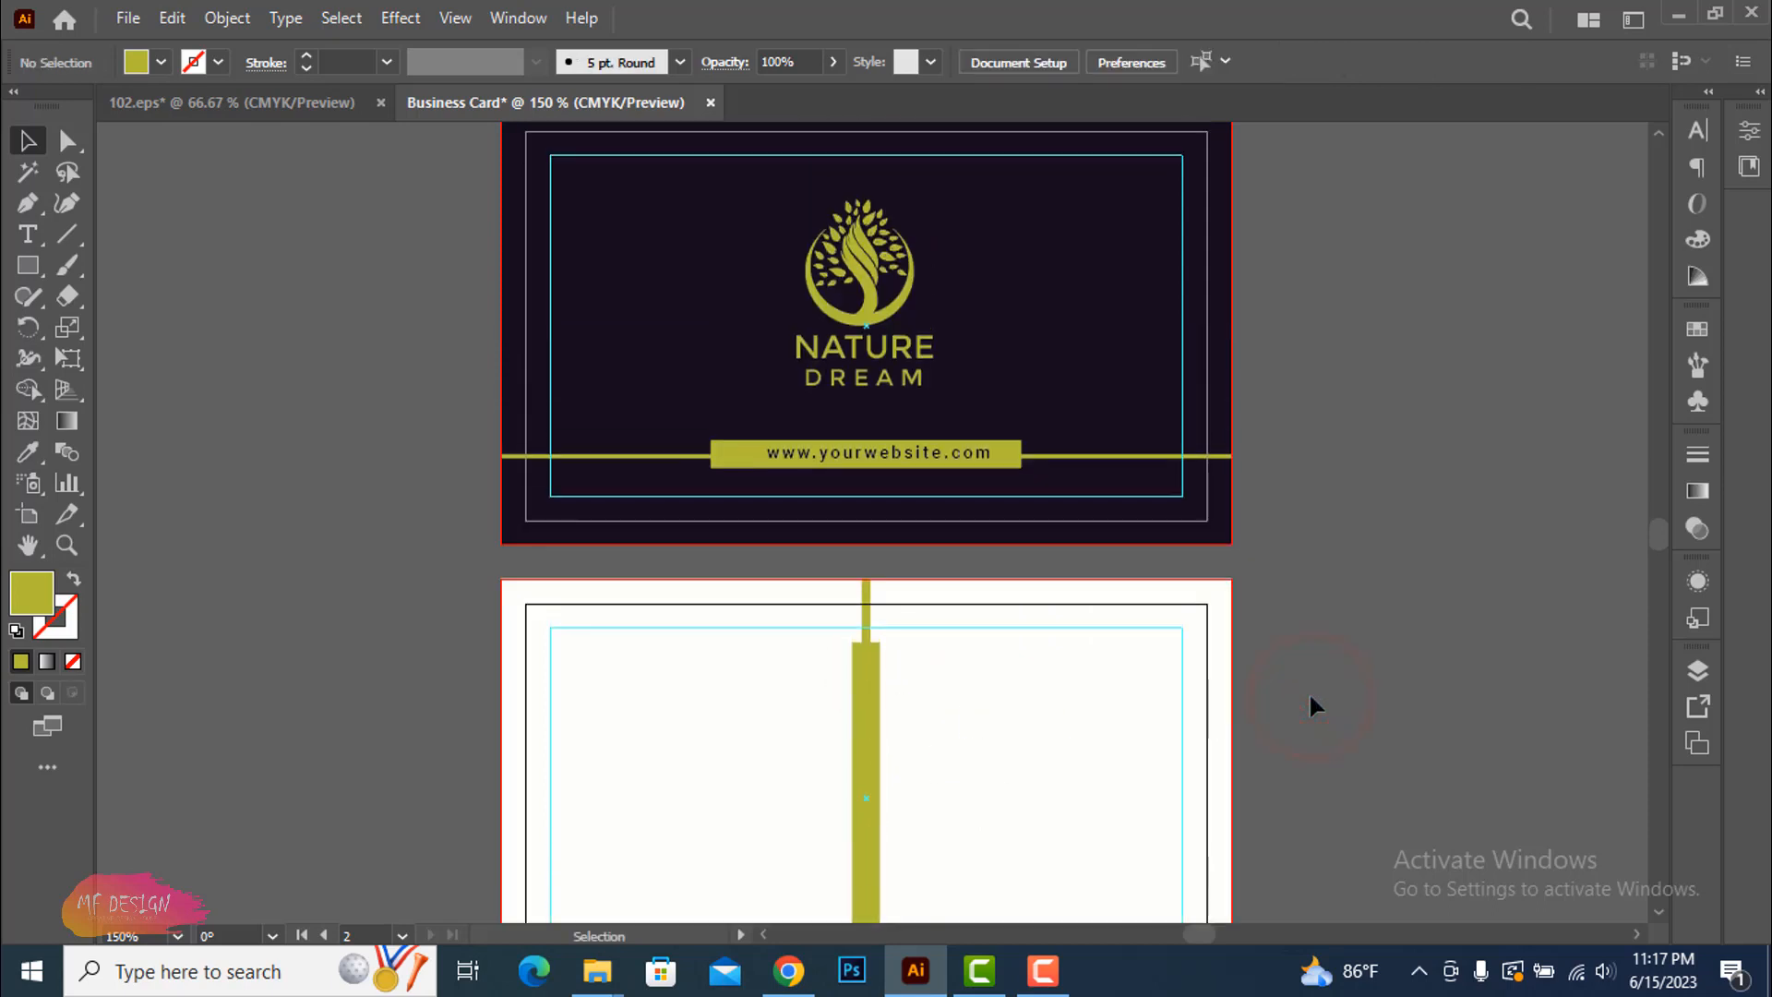
{"action": "scroll", "coordinate": [1310, 699], "scroll_direction": "down", "scroll_amount": 1}
{"action": "left_click", "coordinate": [891, 294]}
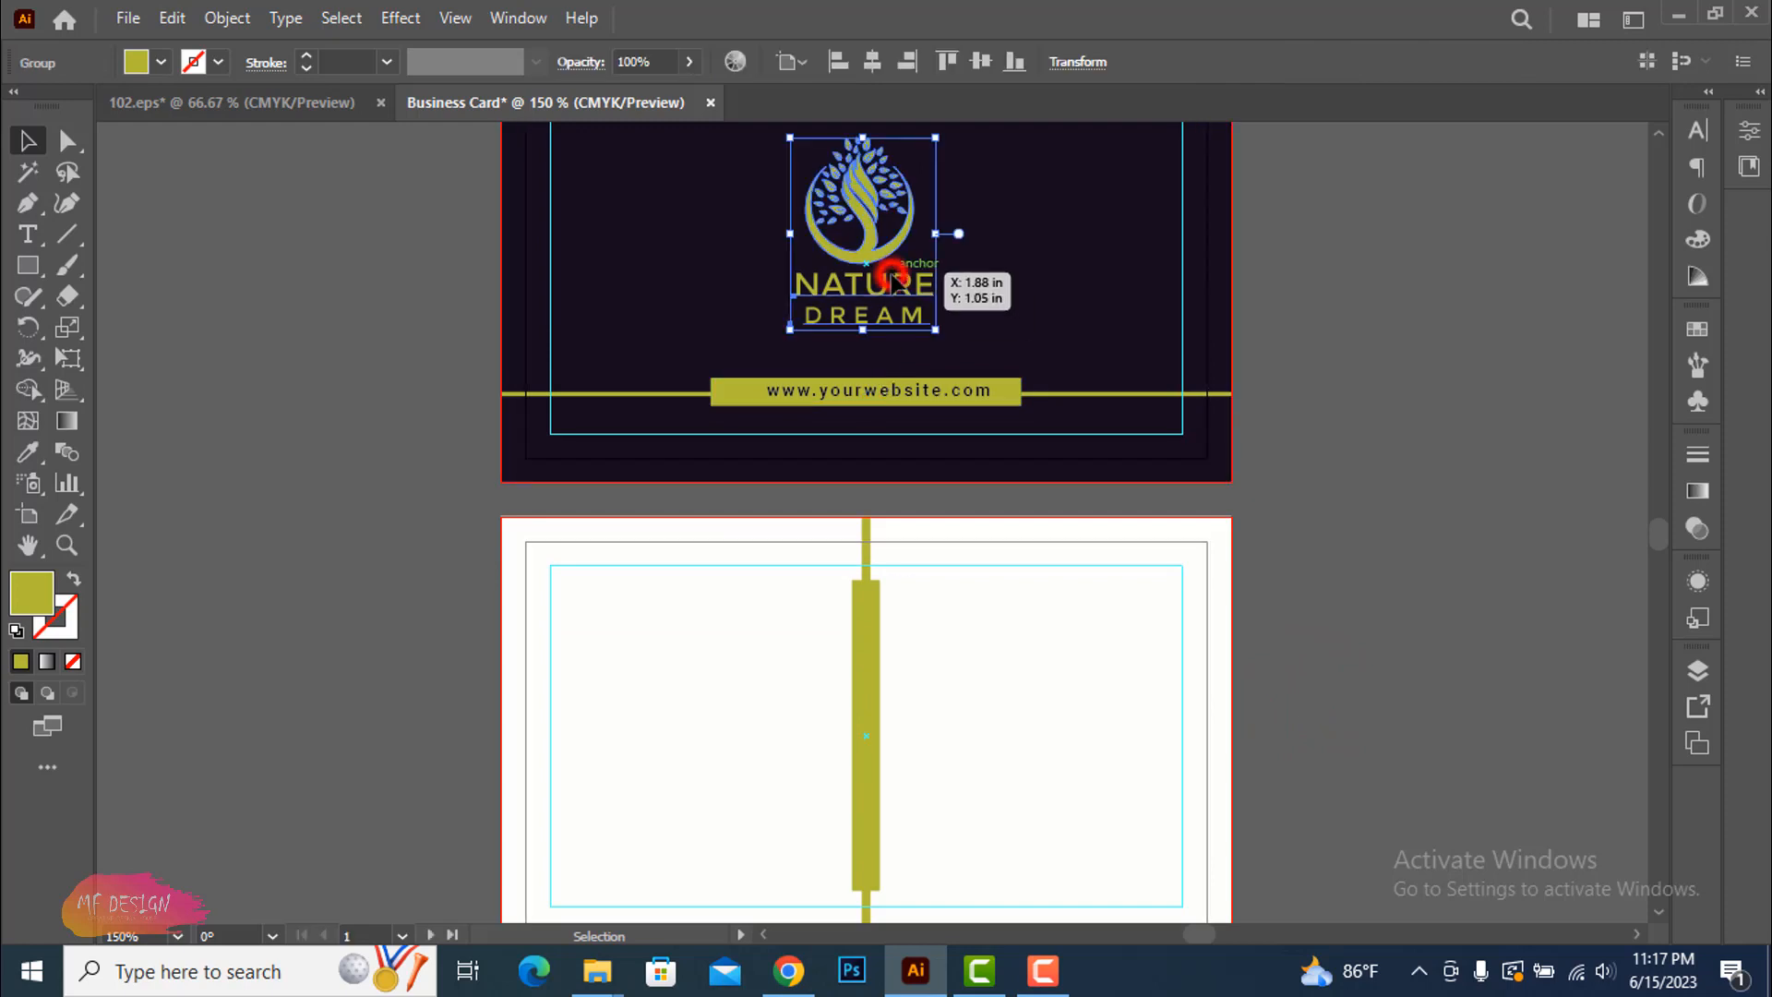
{"action": "left_click_drag", "start_coordinate": [892, 293], "coordinate": [720, 799]}
{"action": "left_click", "coordinate": [1111, 773]}
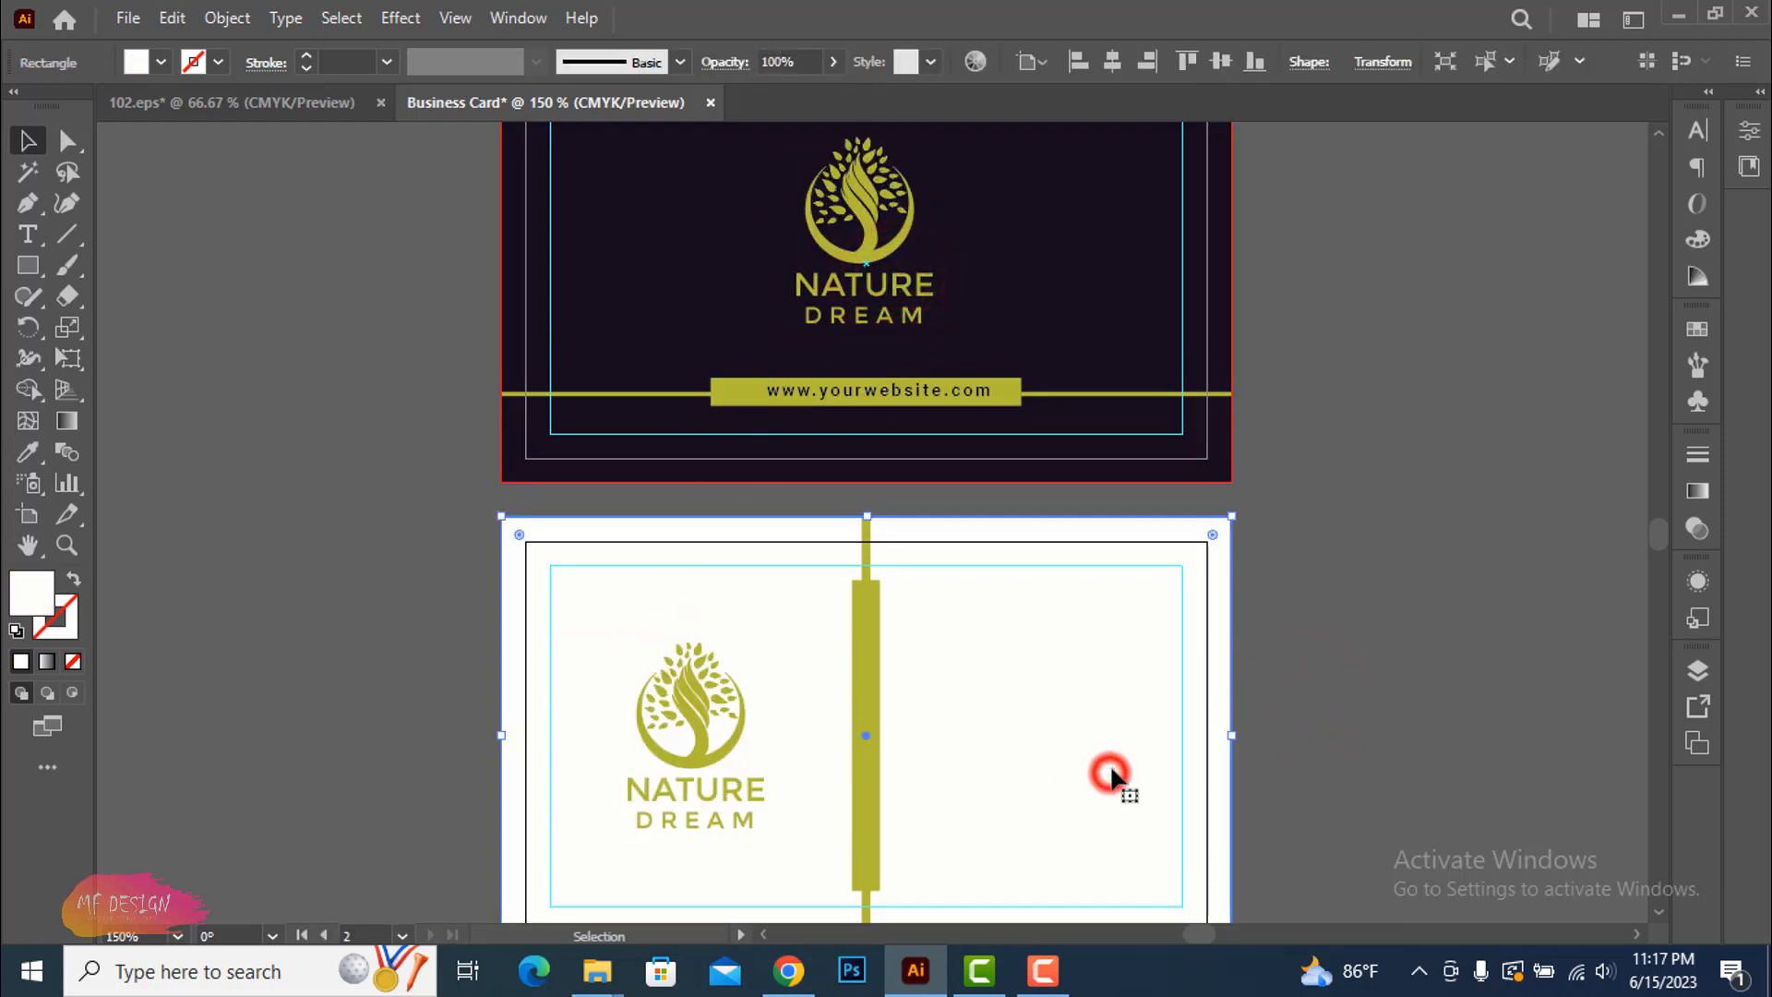
{"action": "scroll", "coordinate": [1112, 772], "scroll_direction": "down", "scroll_amount": 5}
{"action": "scroll", "coordinate": [1329, 740], "scroll_direction": "up", "scroll_amount": 3}
{"action": "left_click", "coordinate": [1393, 712]}
{"action": "left_click_drag", "start_coordinate": [703, 700], "coordinate": [705, 672]}
{"action": "left_click", "coordinate": [1348, 591]}
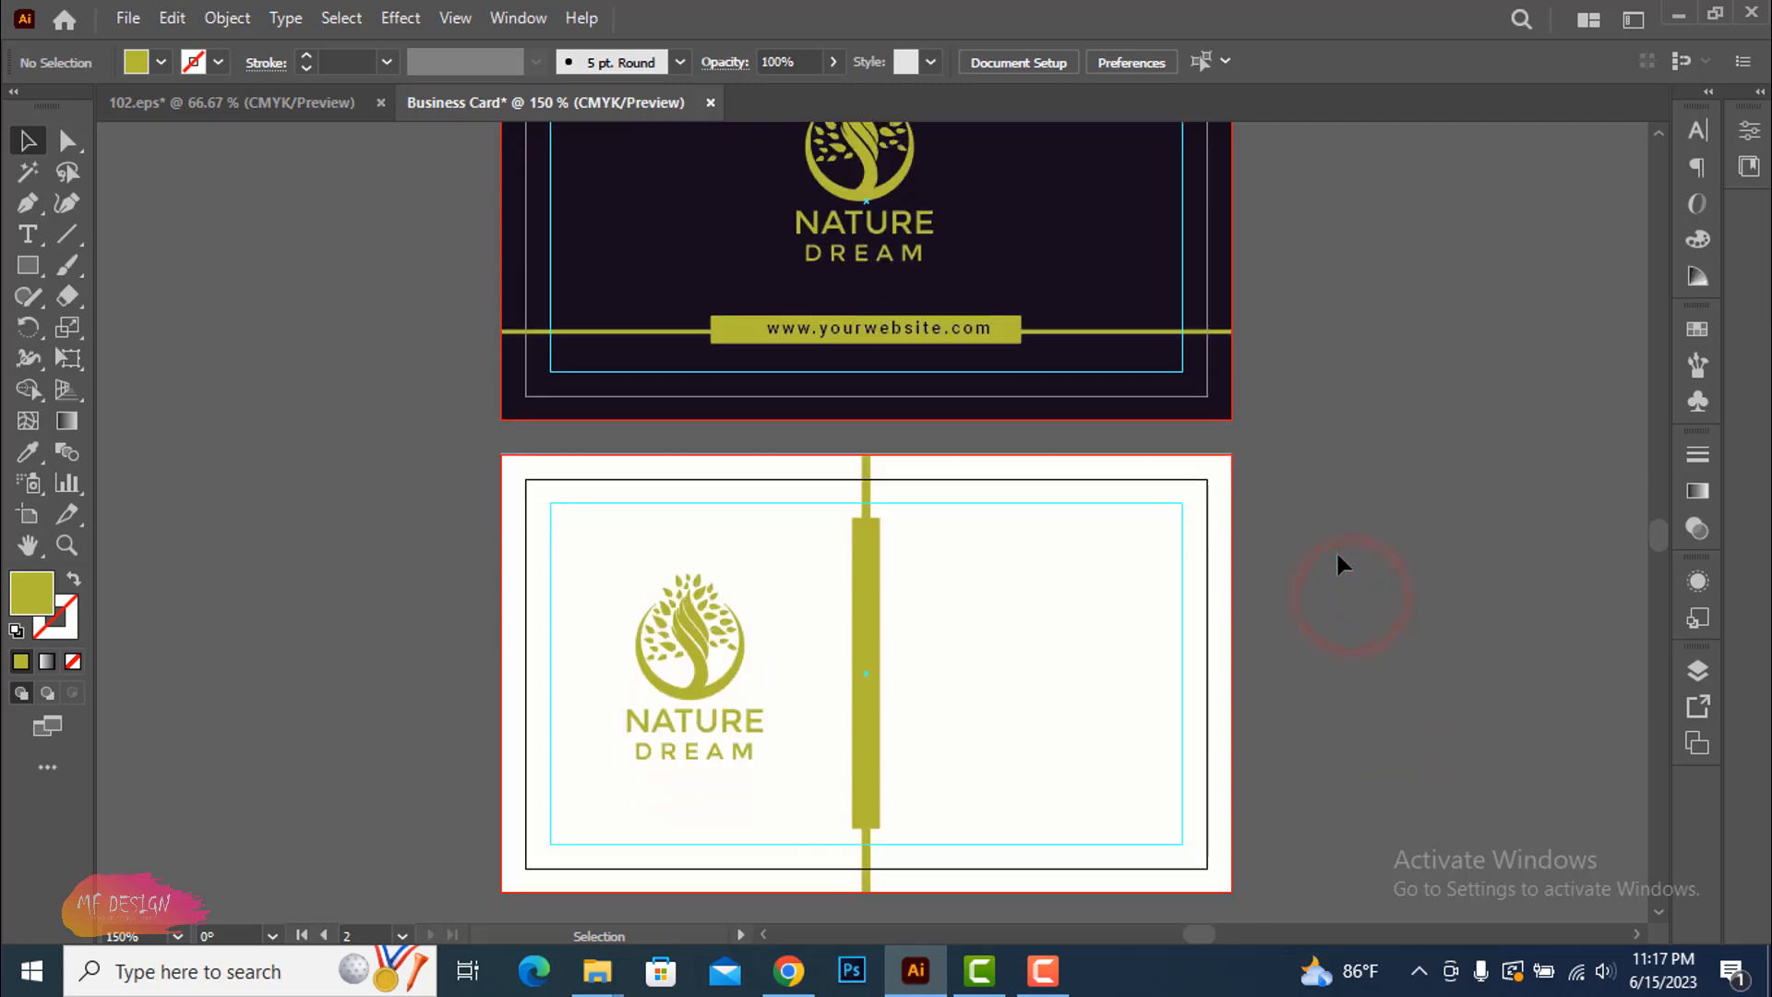
Copy the name, job title and contact details with their icons from 102.eps to the right half of the second card
{"action": "left_click", "coordinate": [248, 100]}
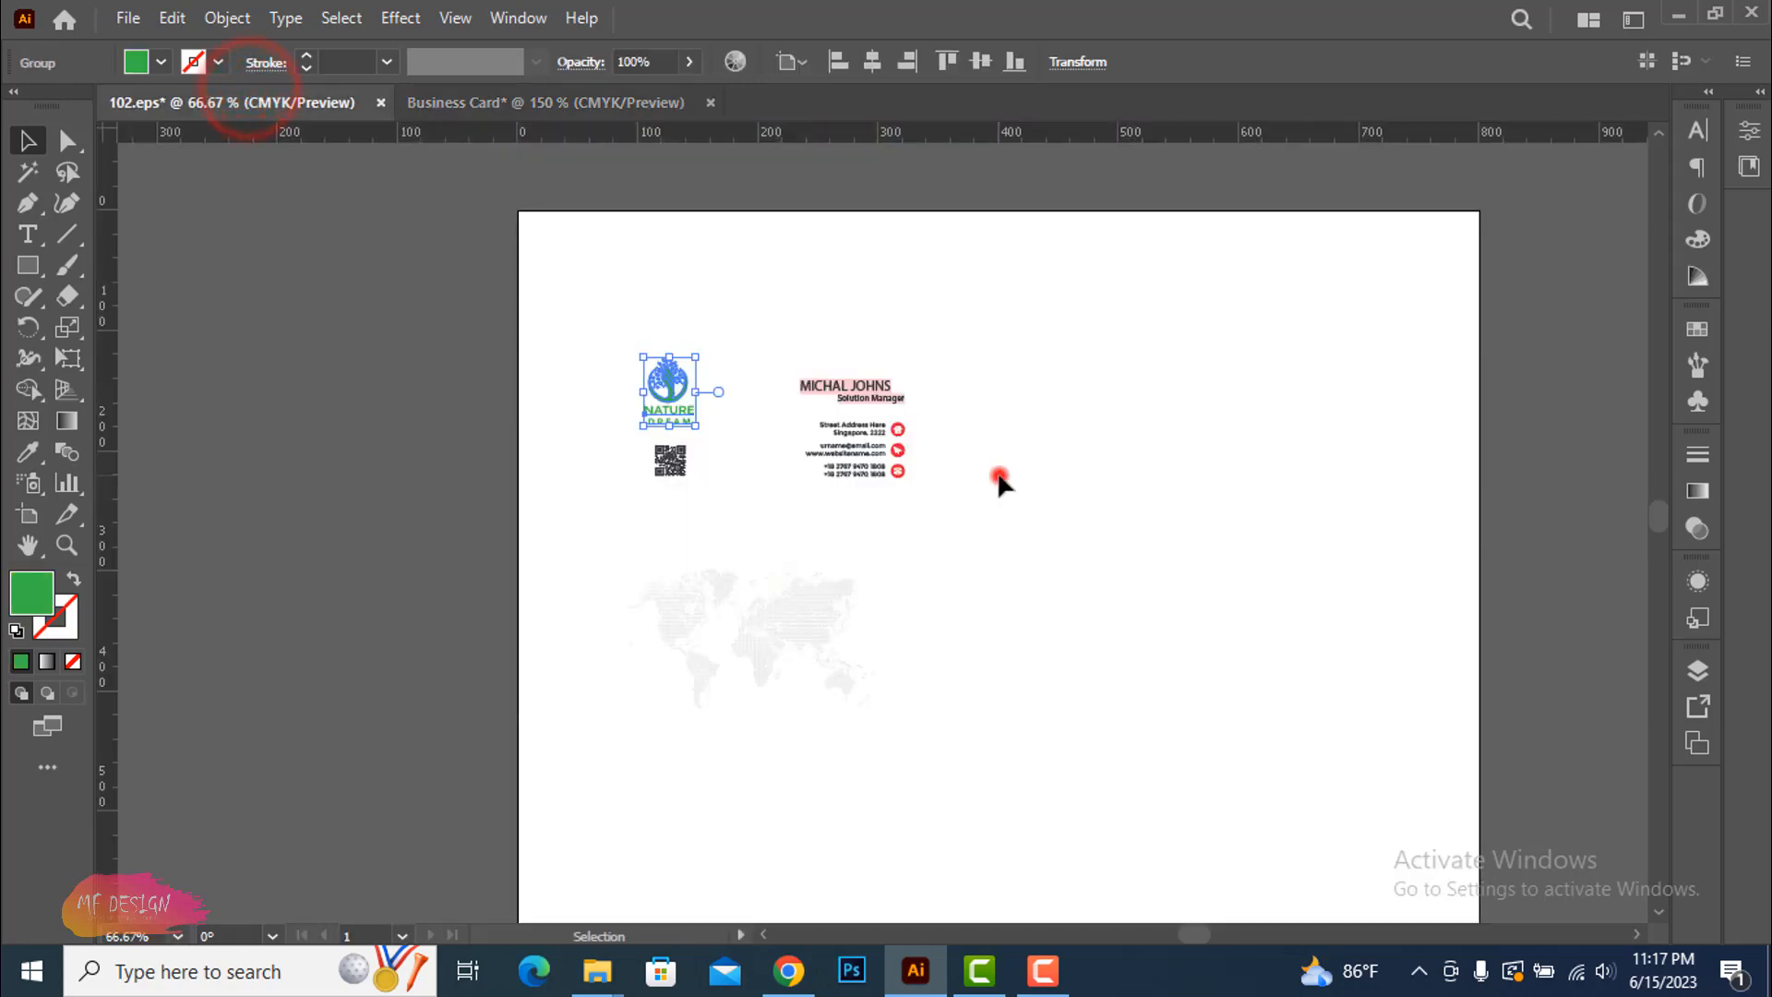
{"action": "left_click", "coordinate": [999, 480]}
{"action": "left_click_drag", "start_coordinate": [830, 289], "coordinate": [901, 600]}
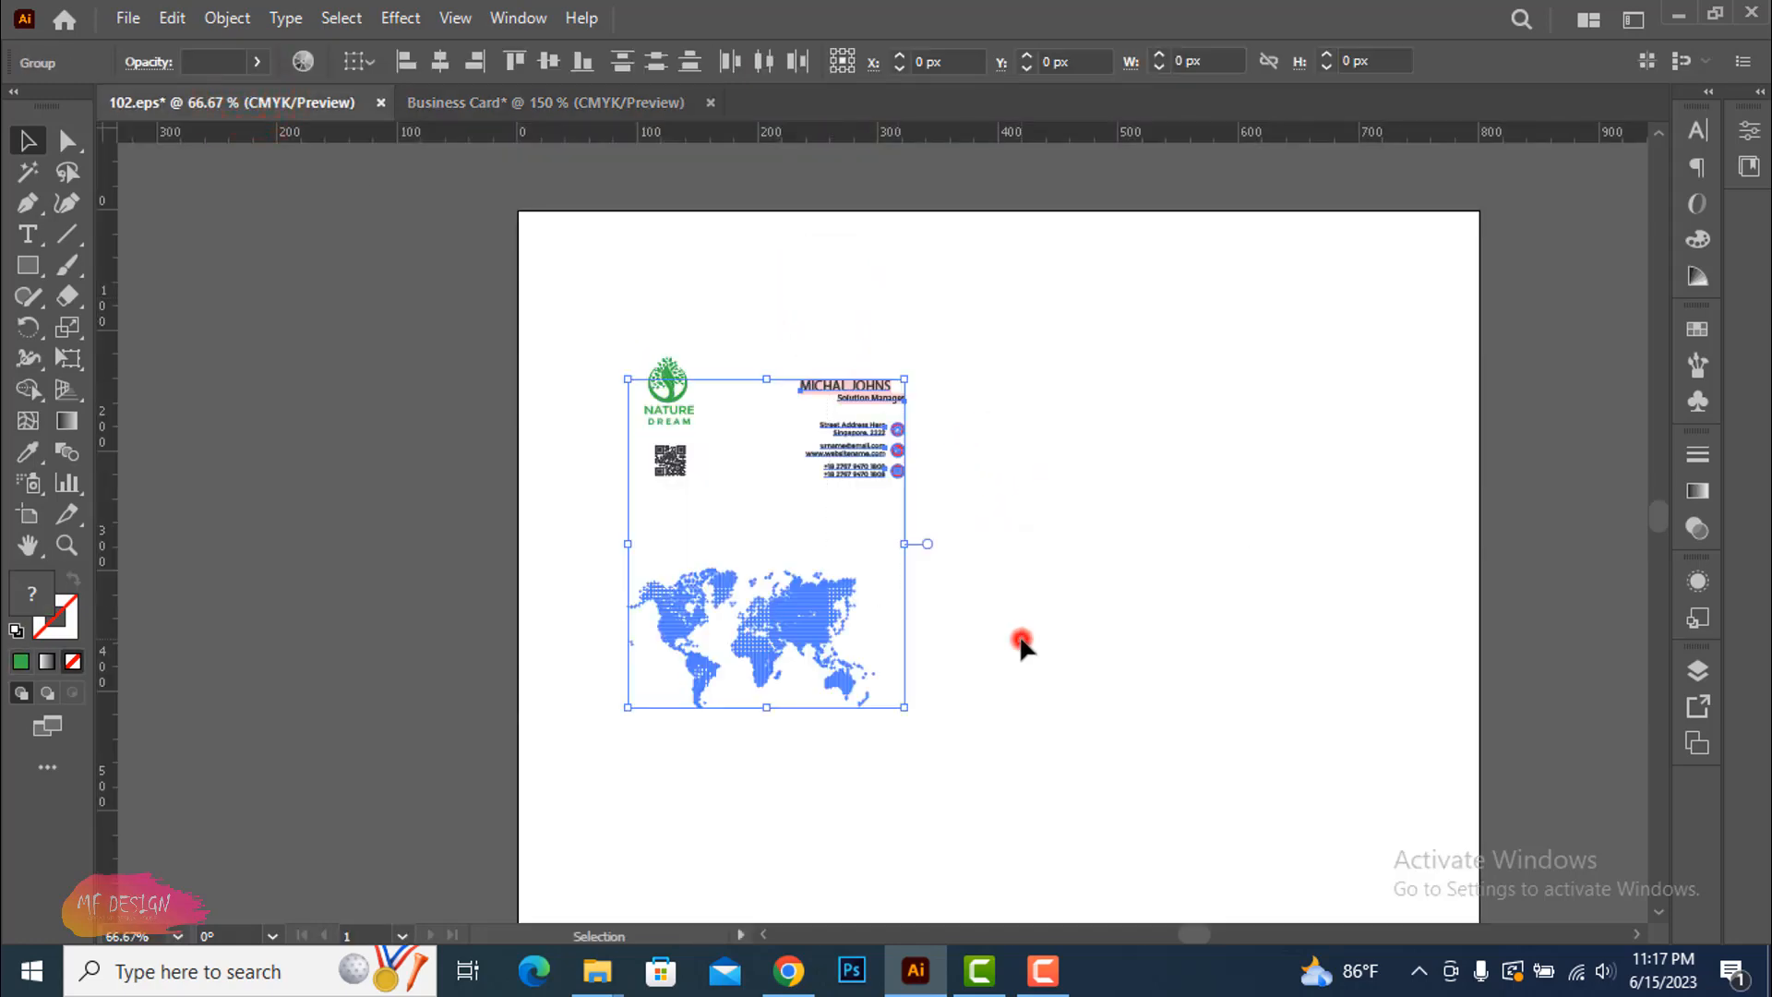
{"action": "left_click", "coordinate": [1022, 646]}
{"action": "left_click_drag", "start_coordinate": [771, 316], "coordinate": [928, 462]}
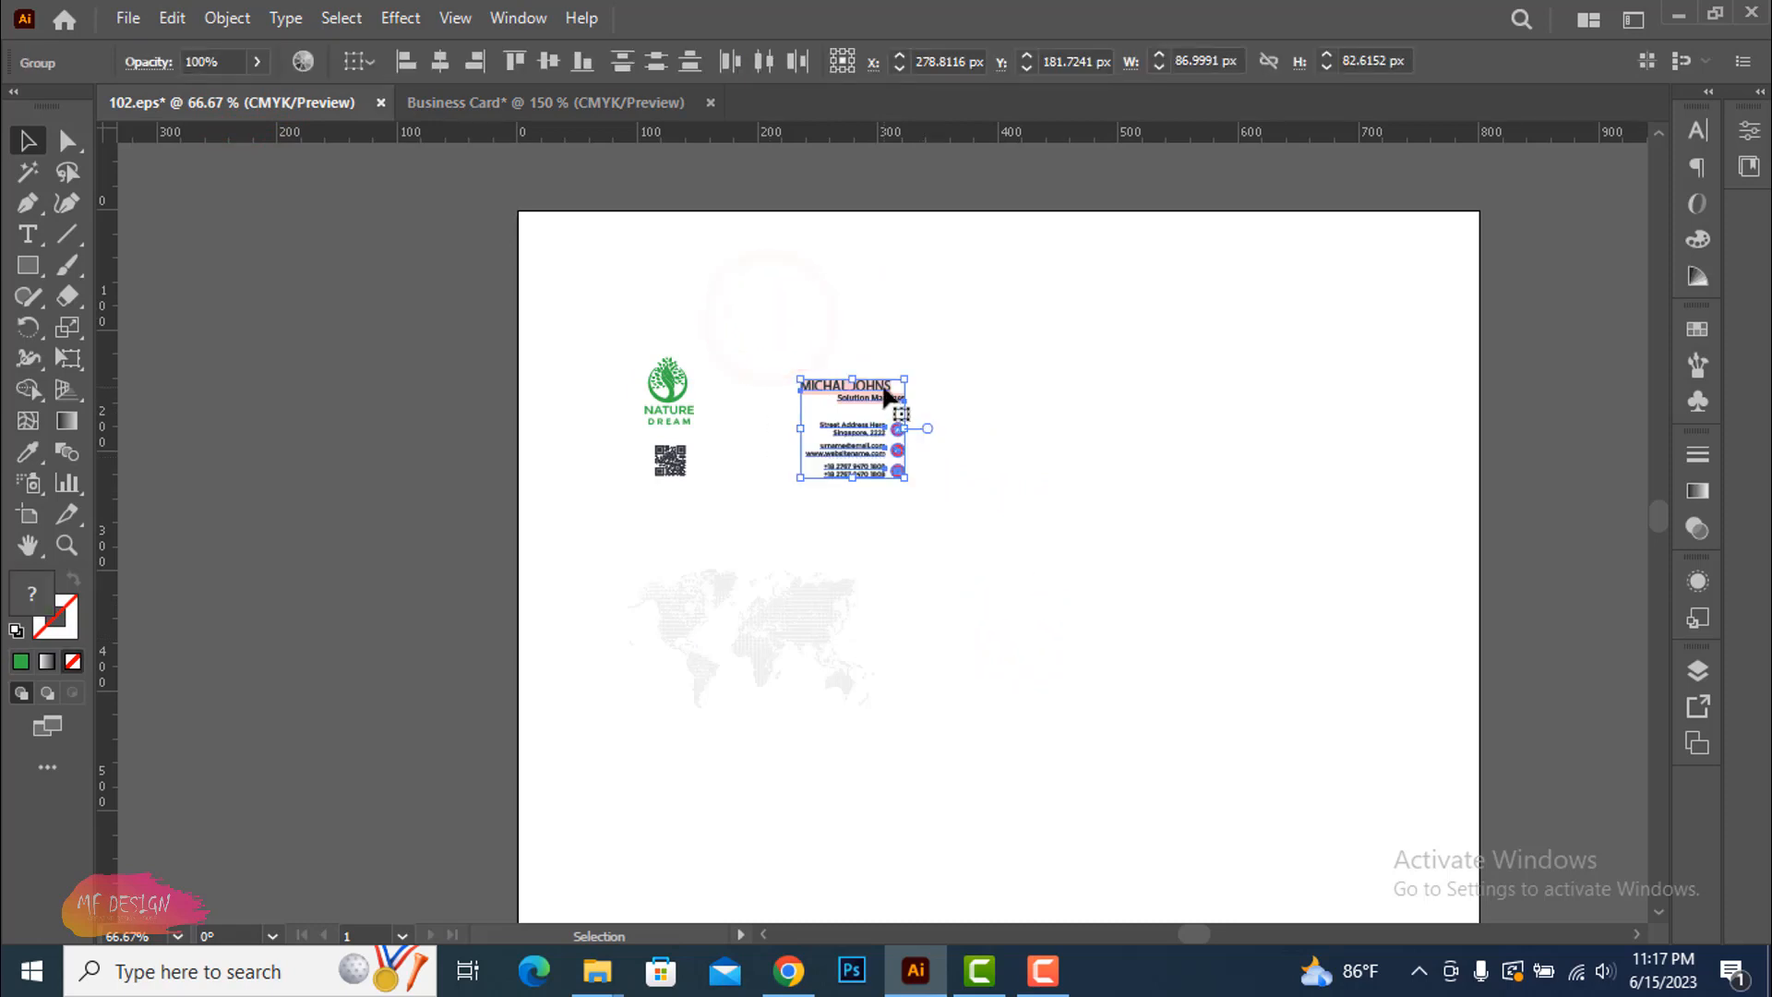
{"action": "left_click_drag", "start_coordinate": [886, 395], "coordinate": [989, 544]}
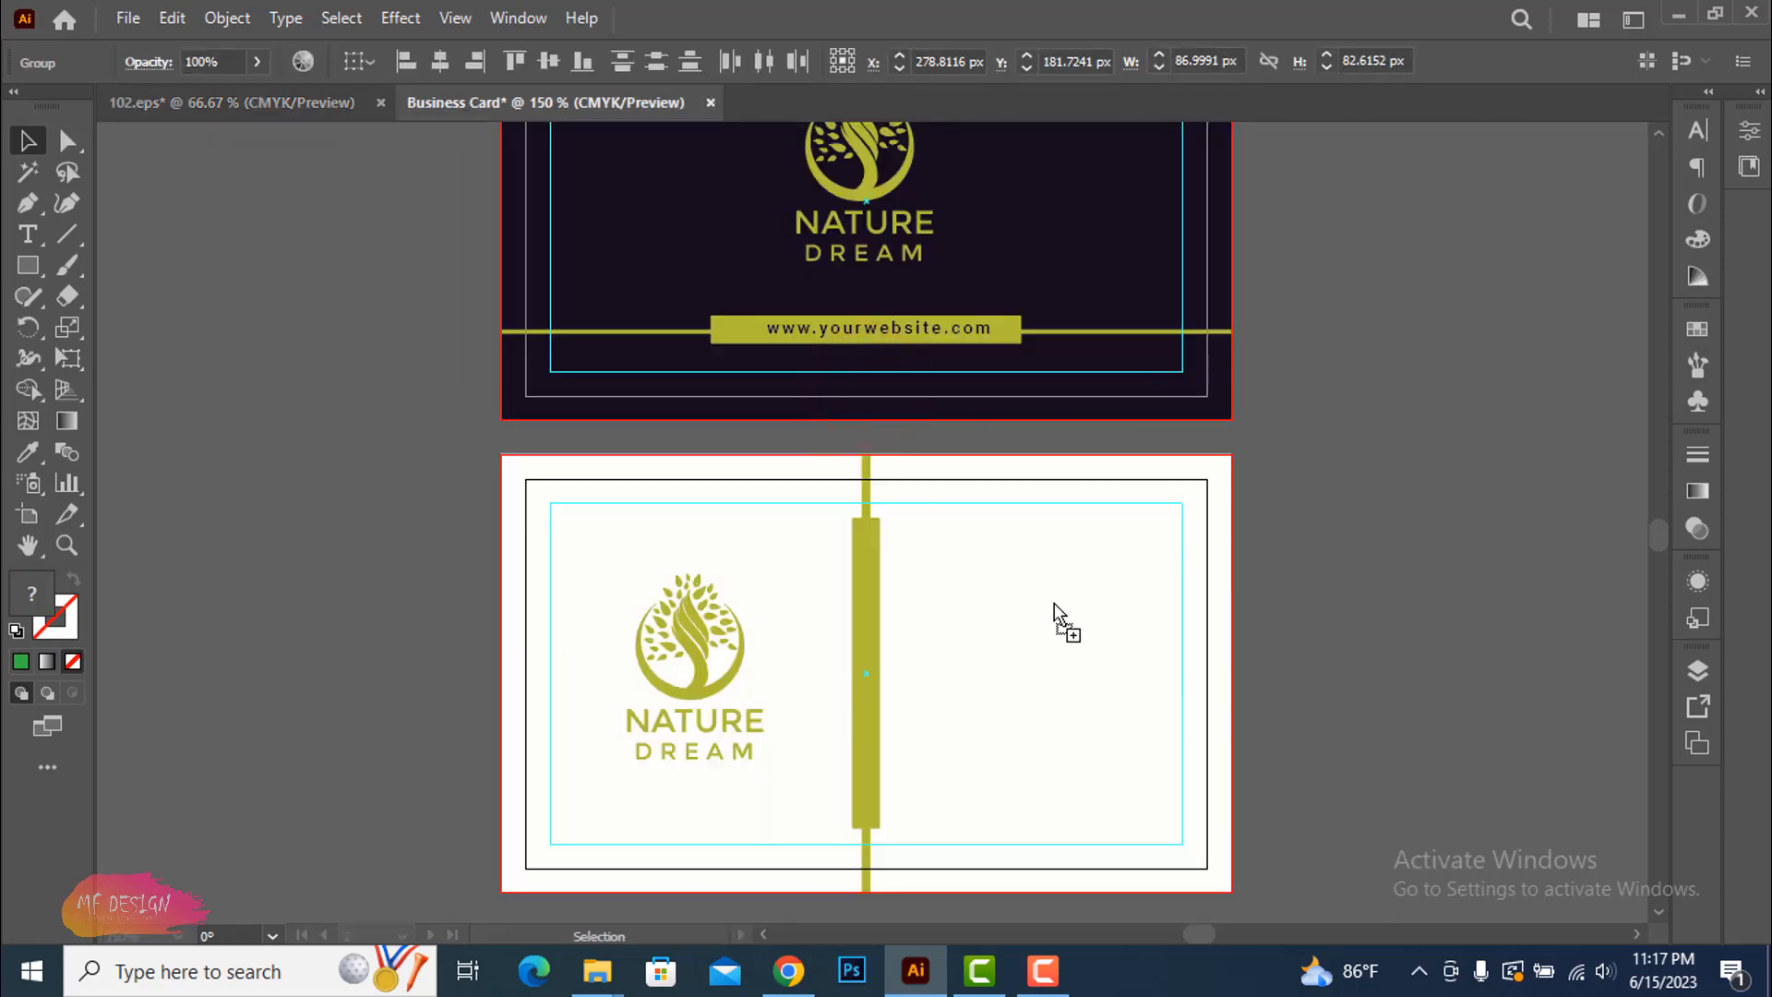
{"action": "left_click_drag", "start_coordinate": [1054, 602], "coordinate": [1054, 602]}
{"action": "left_click", "coordinate": [1336, 652]}
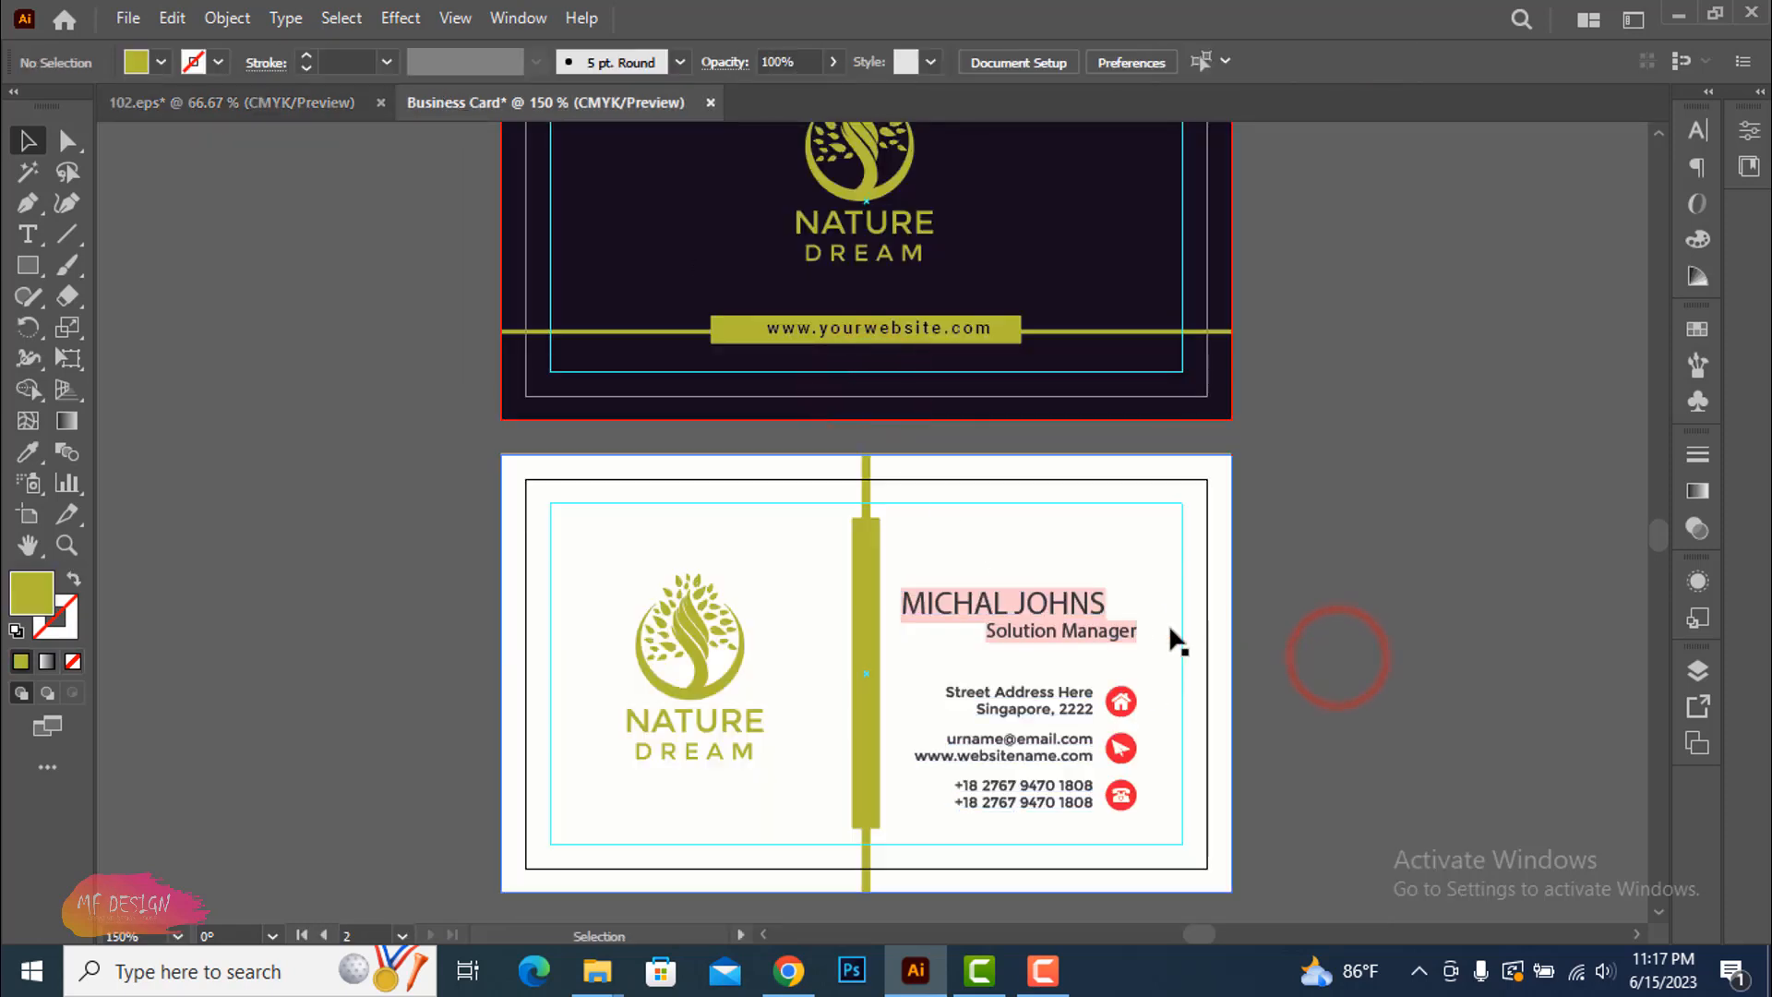
Set the name and job title in Roboto Bold and move them to the top-right corner of the second card's safe area
{"action": "scroll", "coordinate": [1237, 627], "scroll_direction": "down", "scroll_amount": 2}
{"action": "left_click", "coordinate": [1054, 532]}
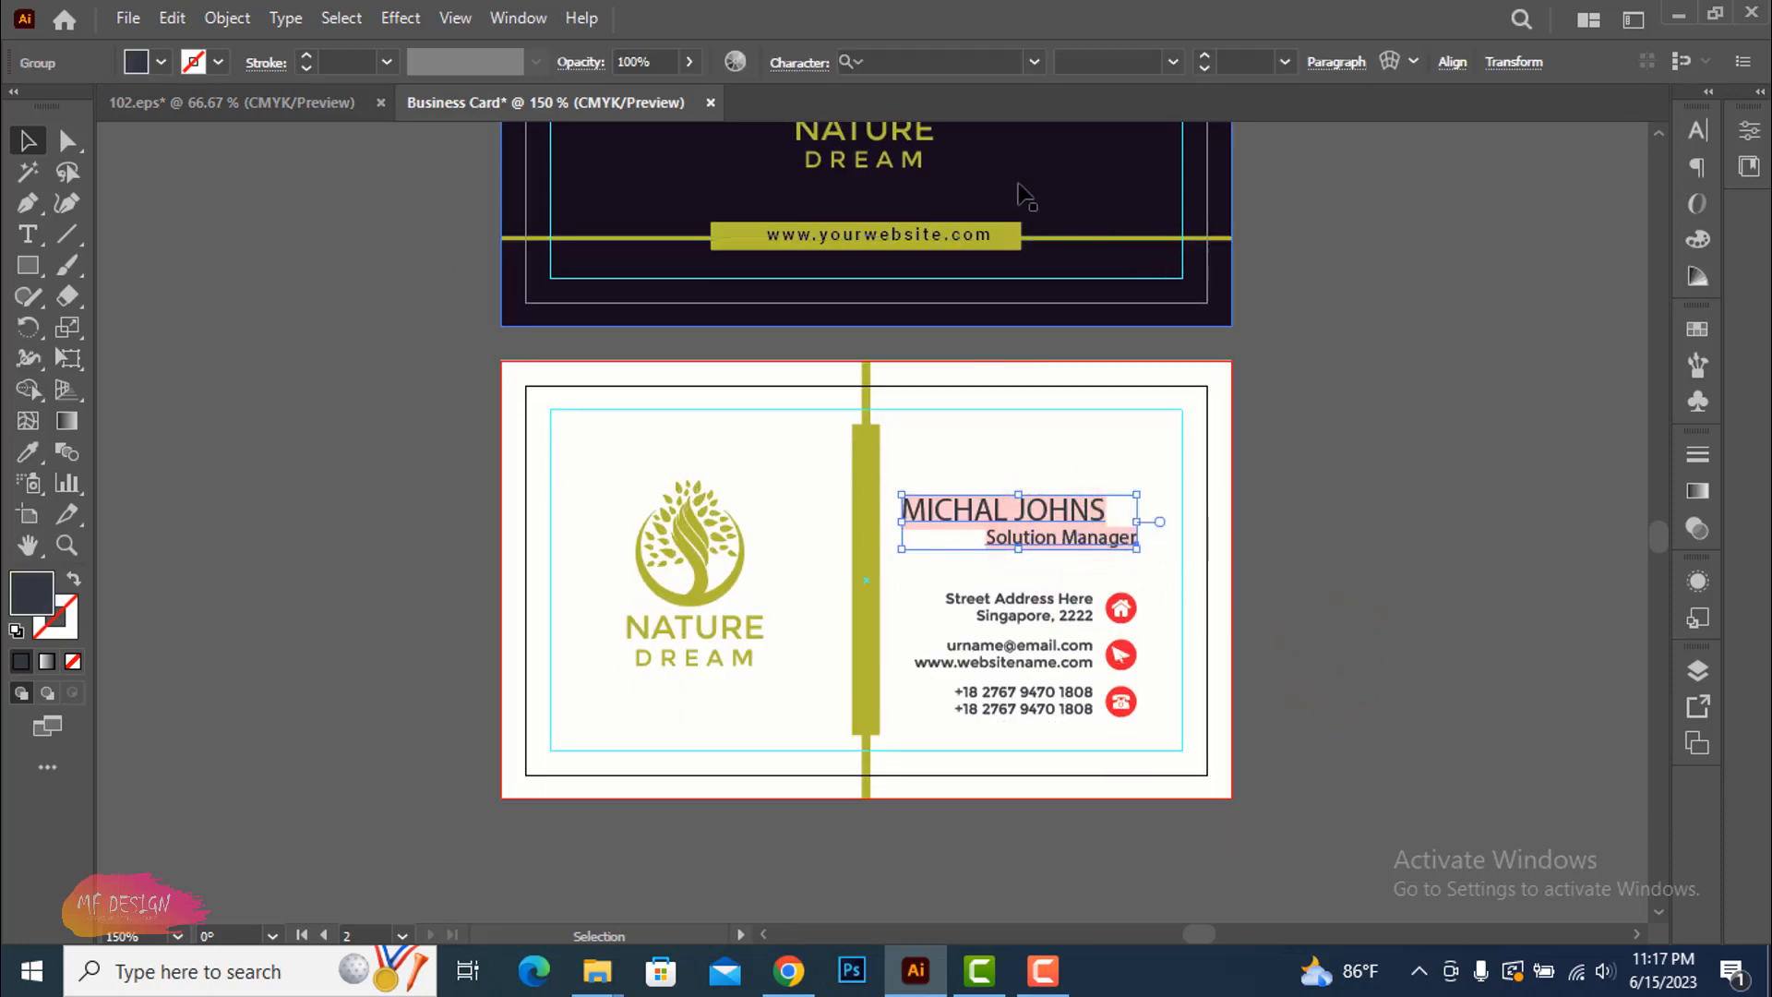
{"action": "left_click", "coordinate": [944, 58]}
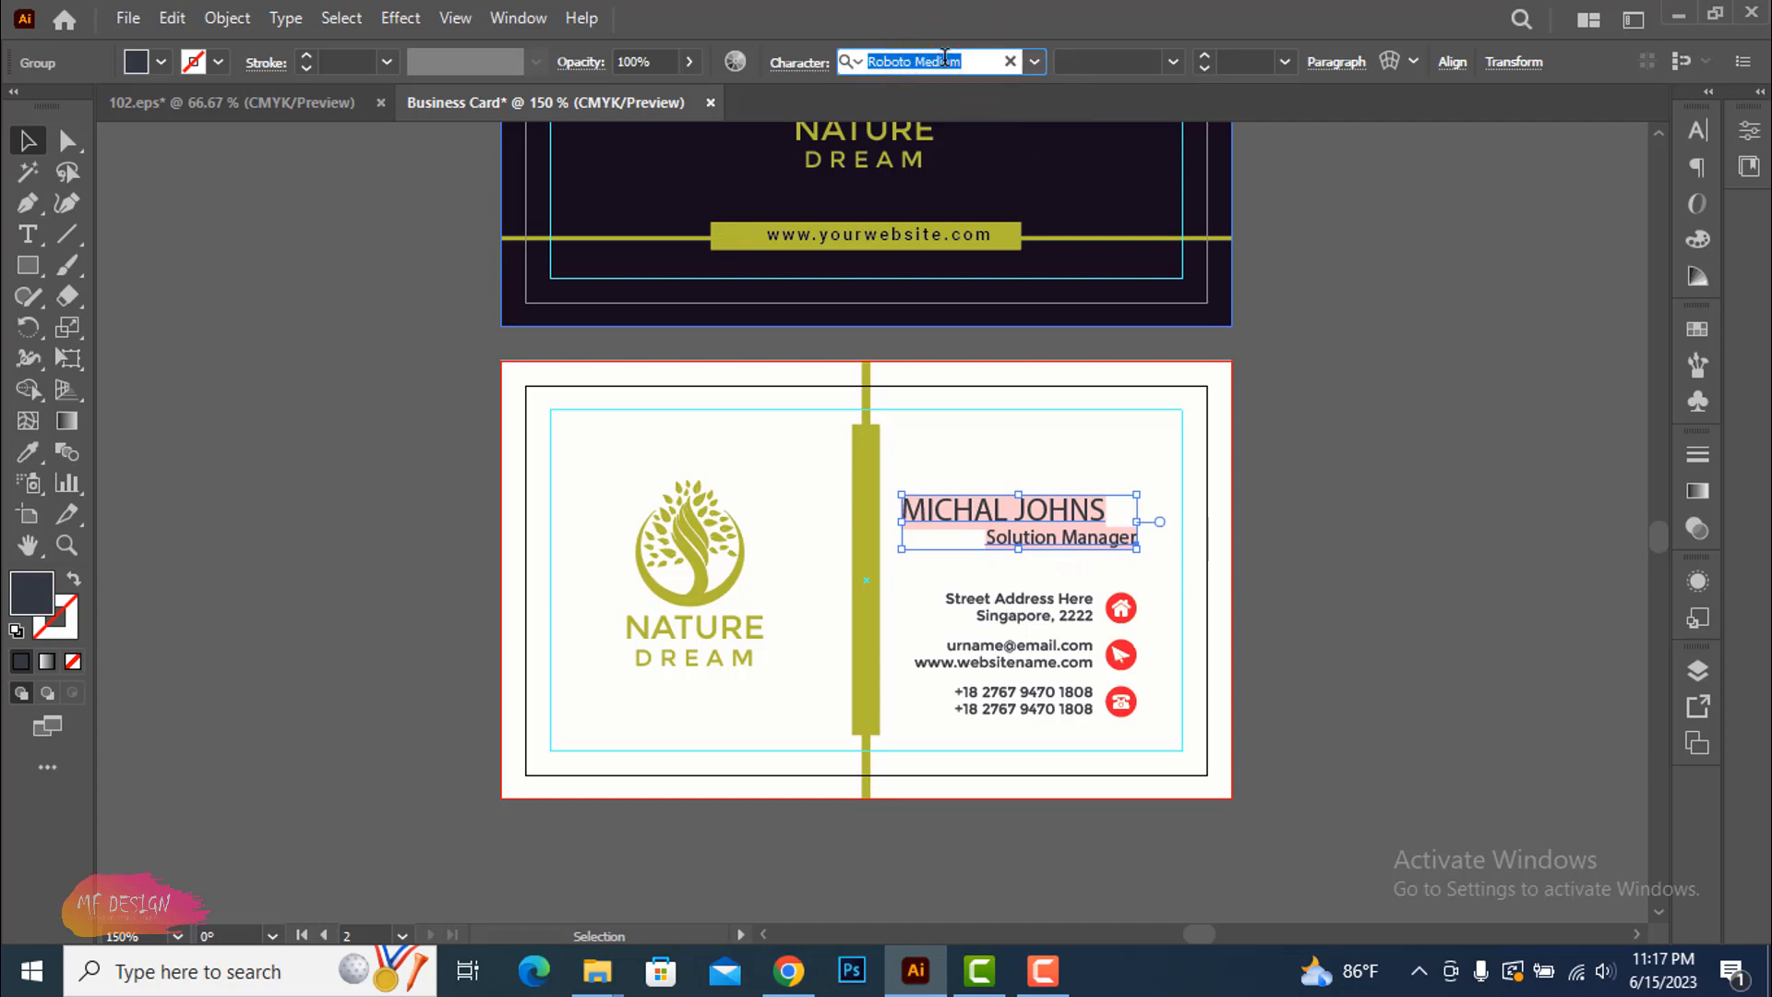
{"action": "type", "text": "roboto"}
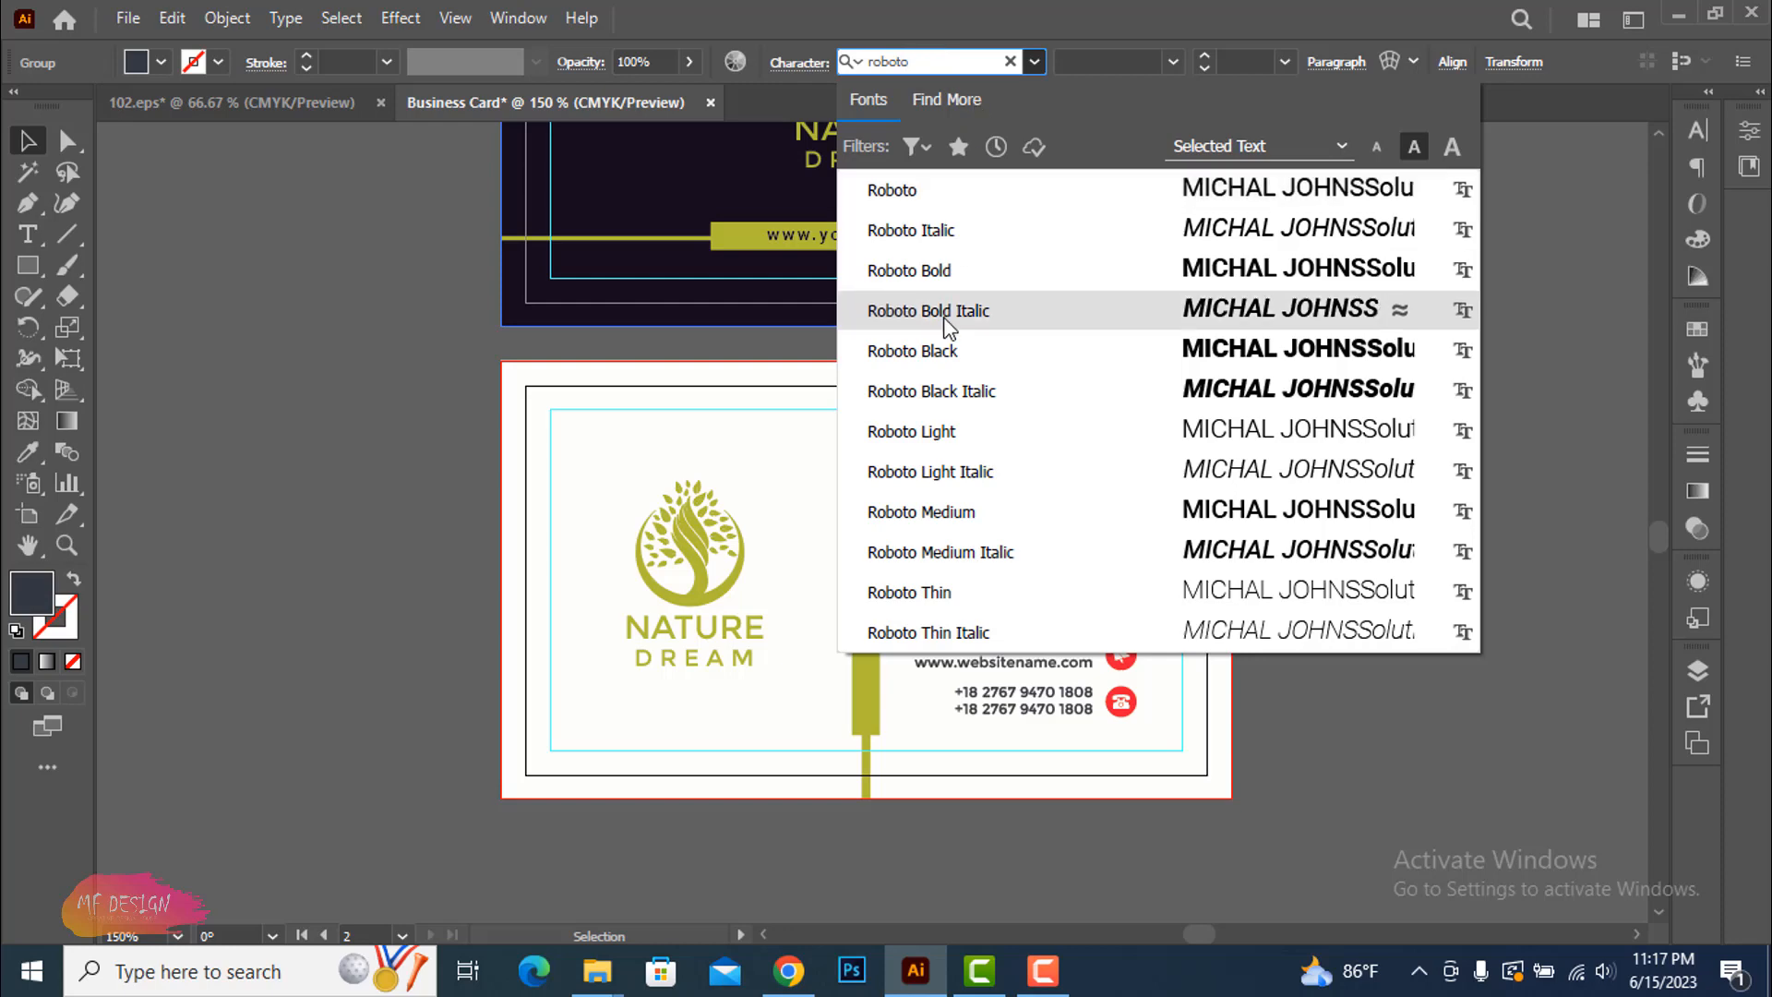
{"action": "left_click", "coordinate": [942, 269]}
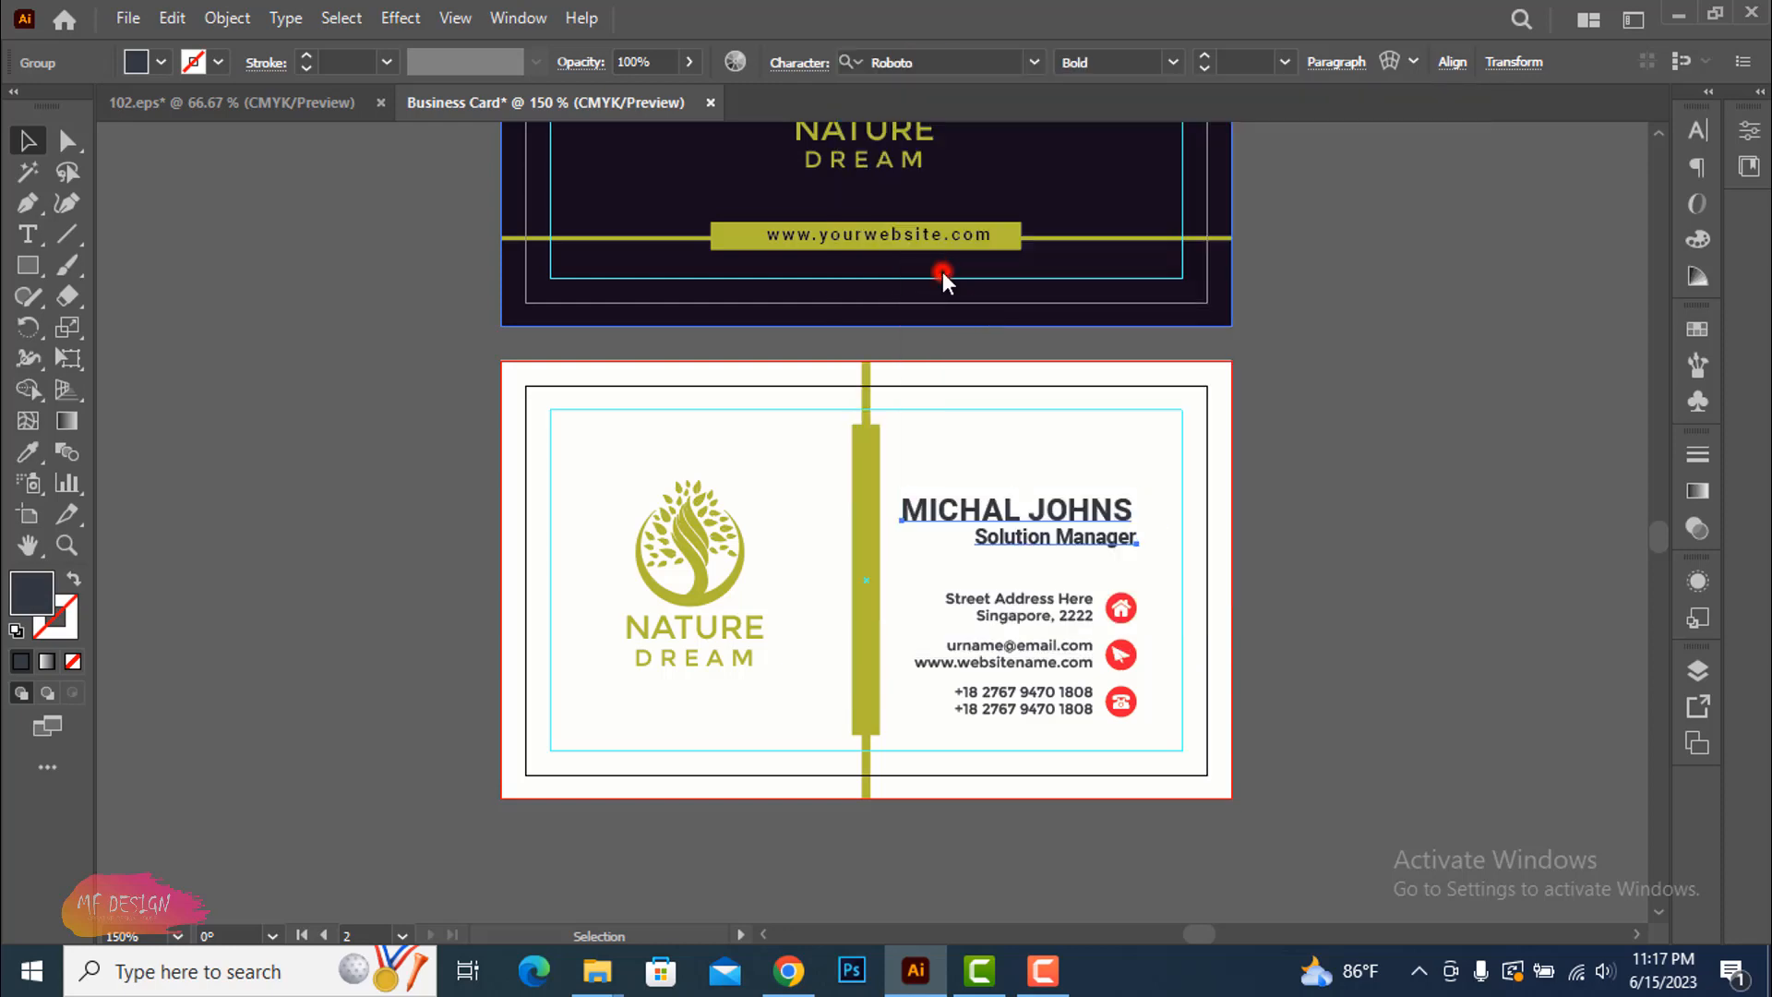
{"action": "left_click", "coordinate": [1364, 522]}
{"action": "left_click_drag", "start_coordinate": [1094, 530], "coordinate": [1137, 439]}
{"action": "left_click", "coordinate": [1334, 480]}
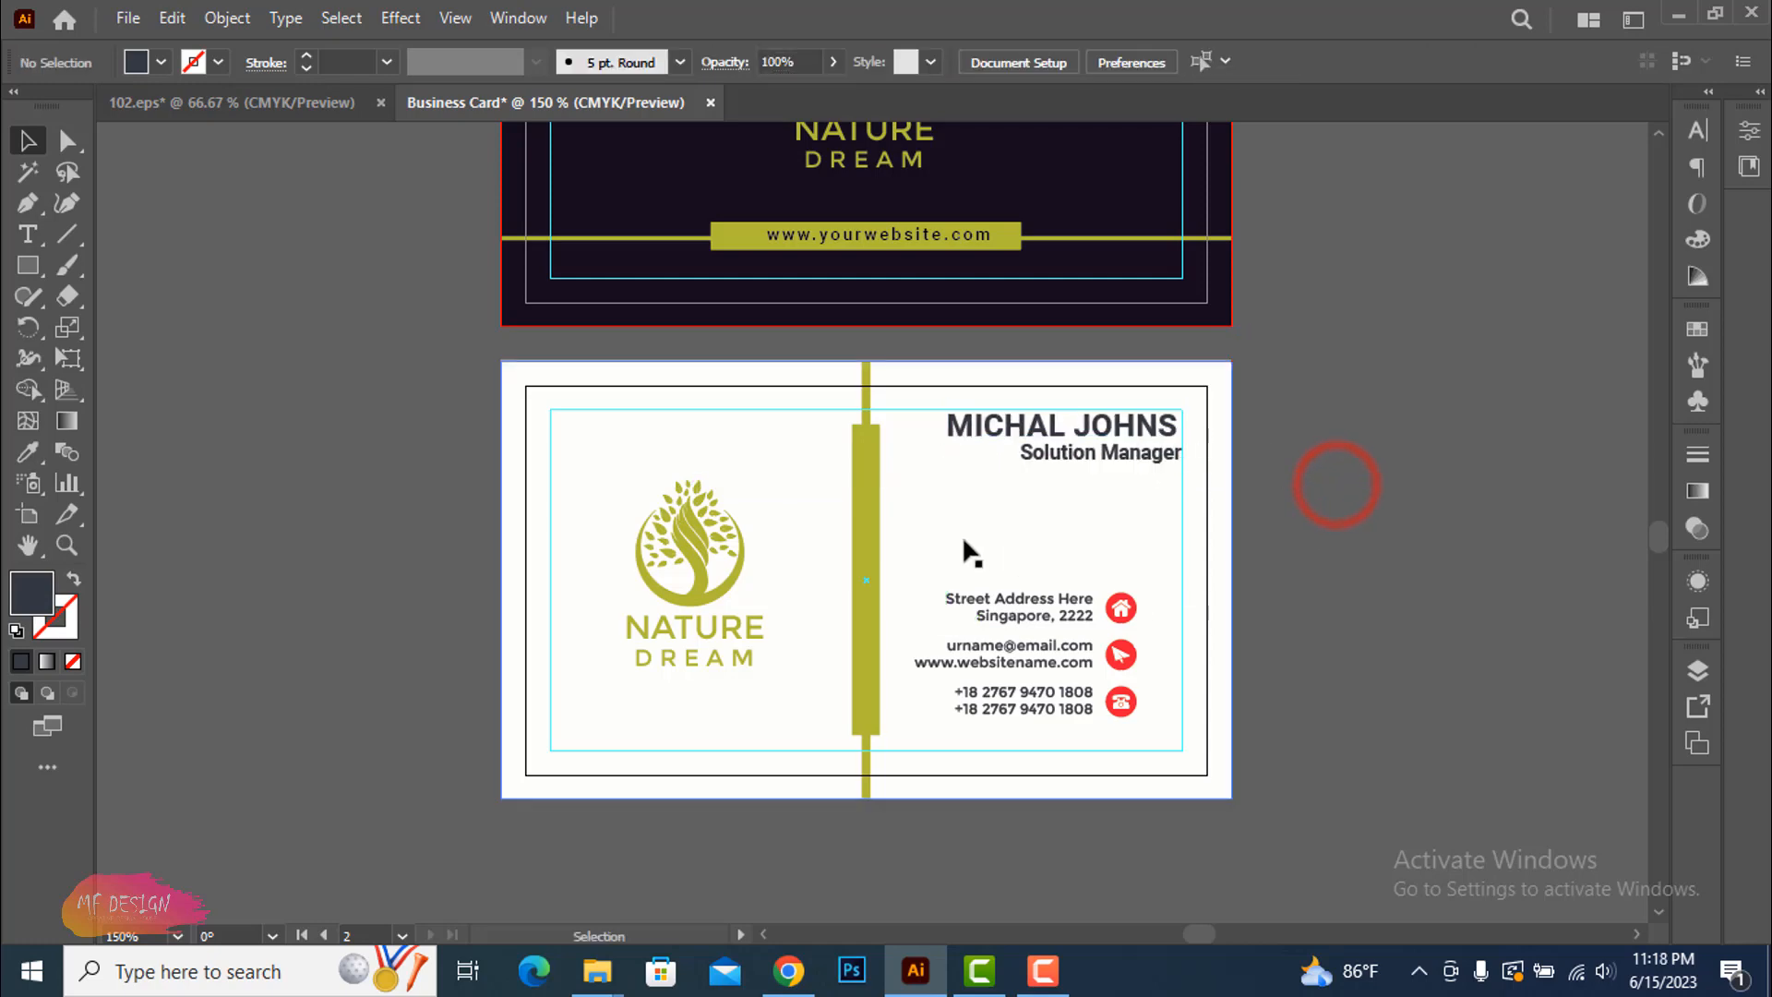
Lock the second card's off-white background rectangle
{"action": "left_click_drag", "start_coordinate": [962, 537], "coordinate": [1147, 784]}
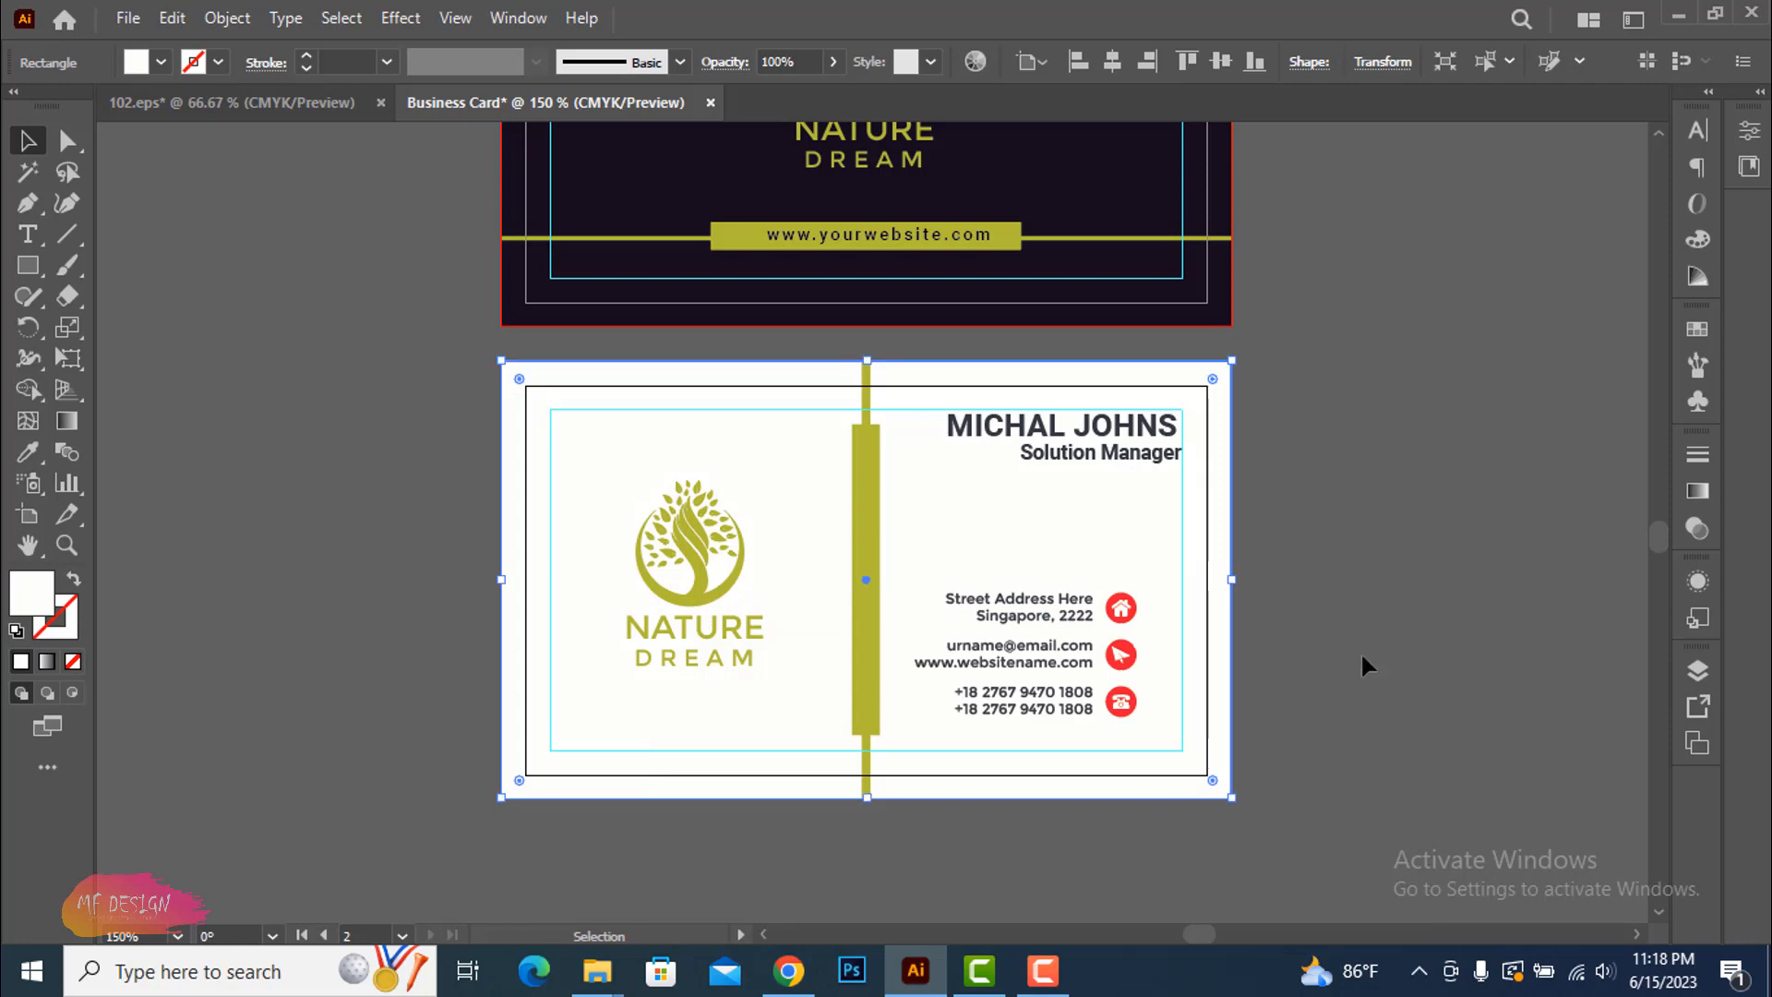
{"action": "left_click", "coordinate": [1364, 656]}
{"action": "left_click", "coordinate": [1192, 633]}
{"action": "key", "text": "ctrl+2"}
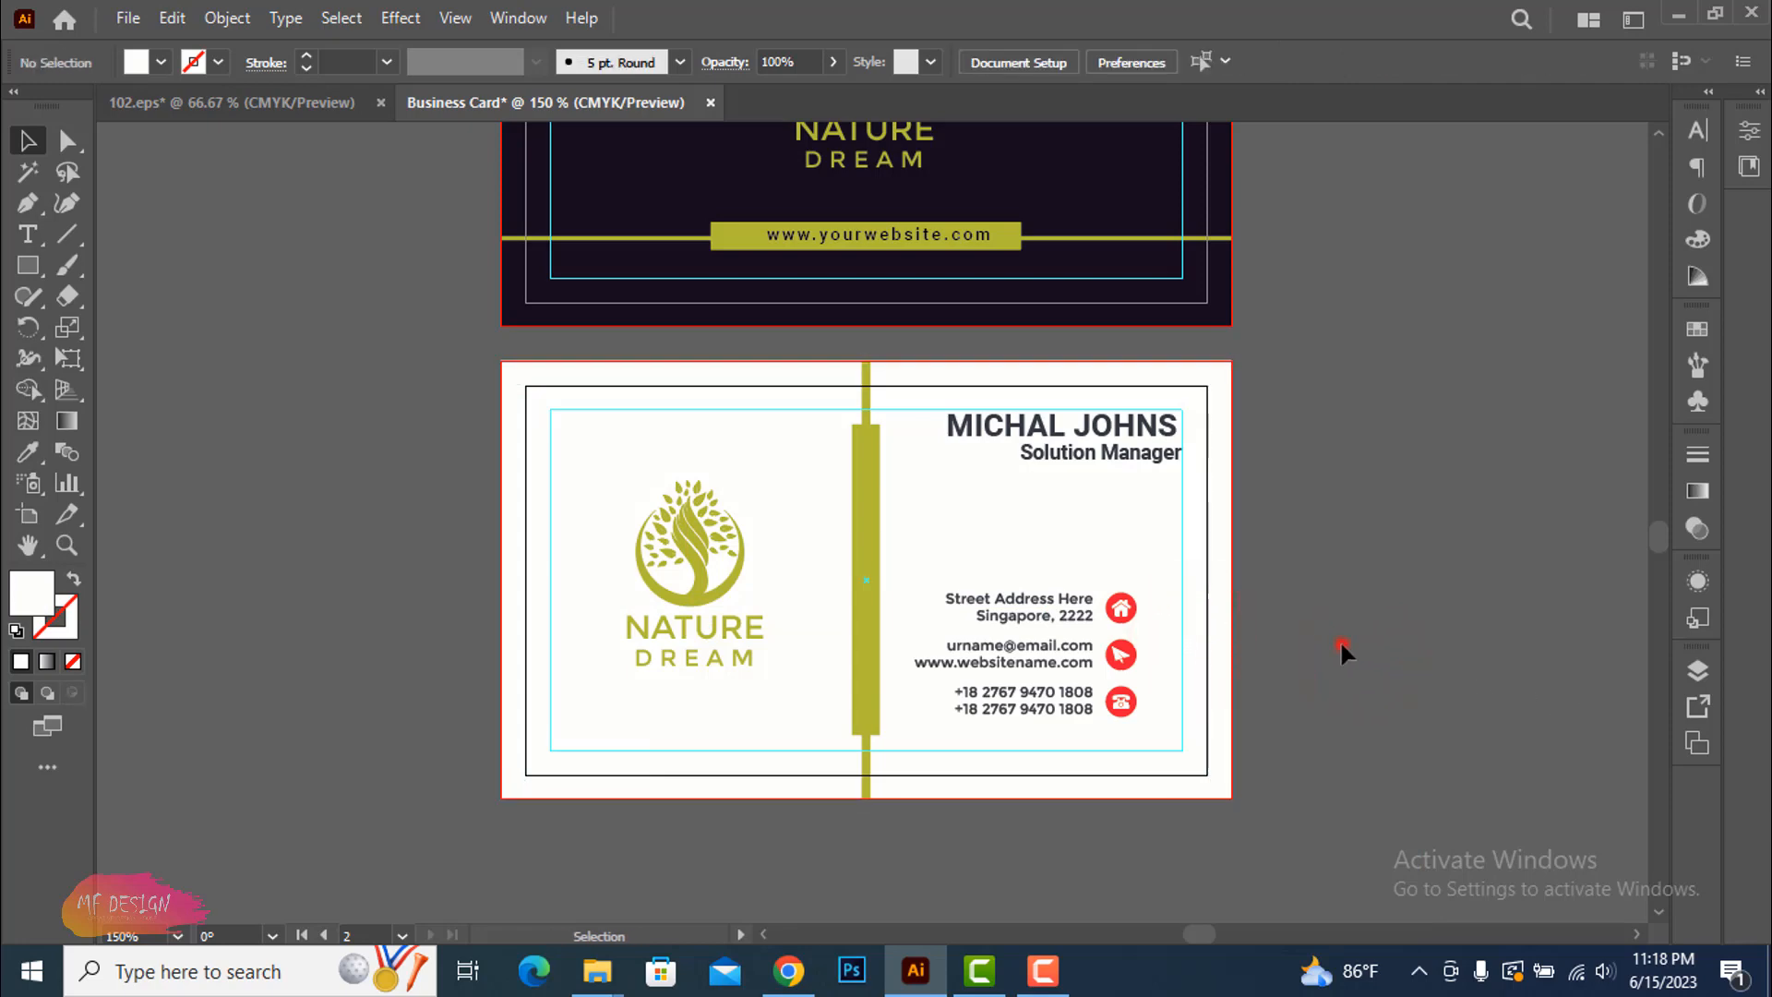
Move the contact details with their icons about 0.22 in right and 0.16 in down, into the lower-right corner of the safe area
{"action": "left_click_drag", "start_coordinate": [1030, 596], "coordinate": [1148, 746]}
{"action": "left_click_drag", "start_coordinate": [1061, 657], "coordinate": [1106, 687]}
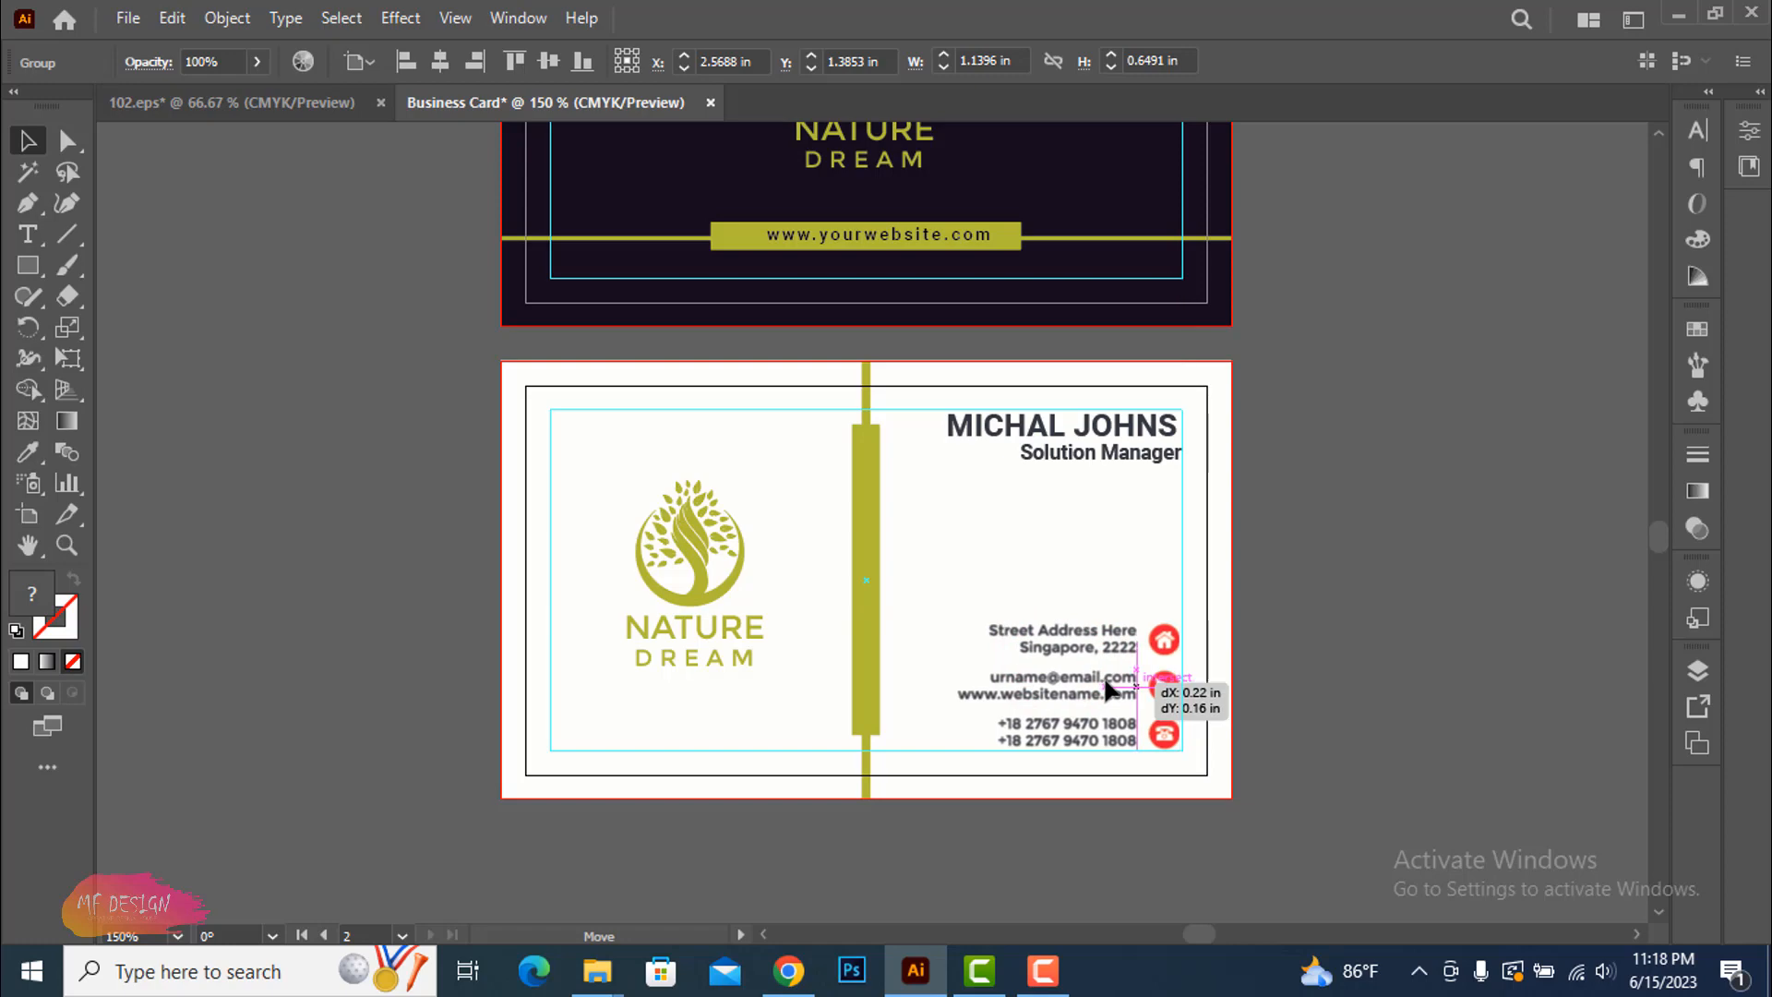
{"action": "left_click_drag", "start_coordinate": [1105, 687], "coordinate": [1105, 687]}
{"action": "left_click", "coordinate": [1293, 675]}
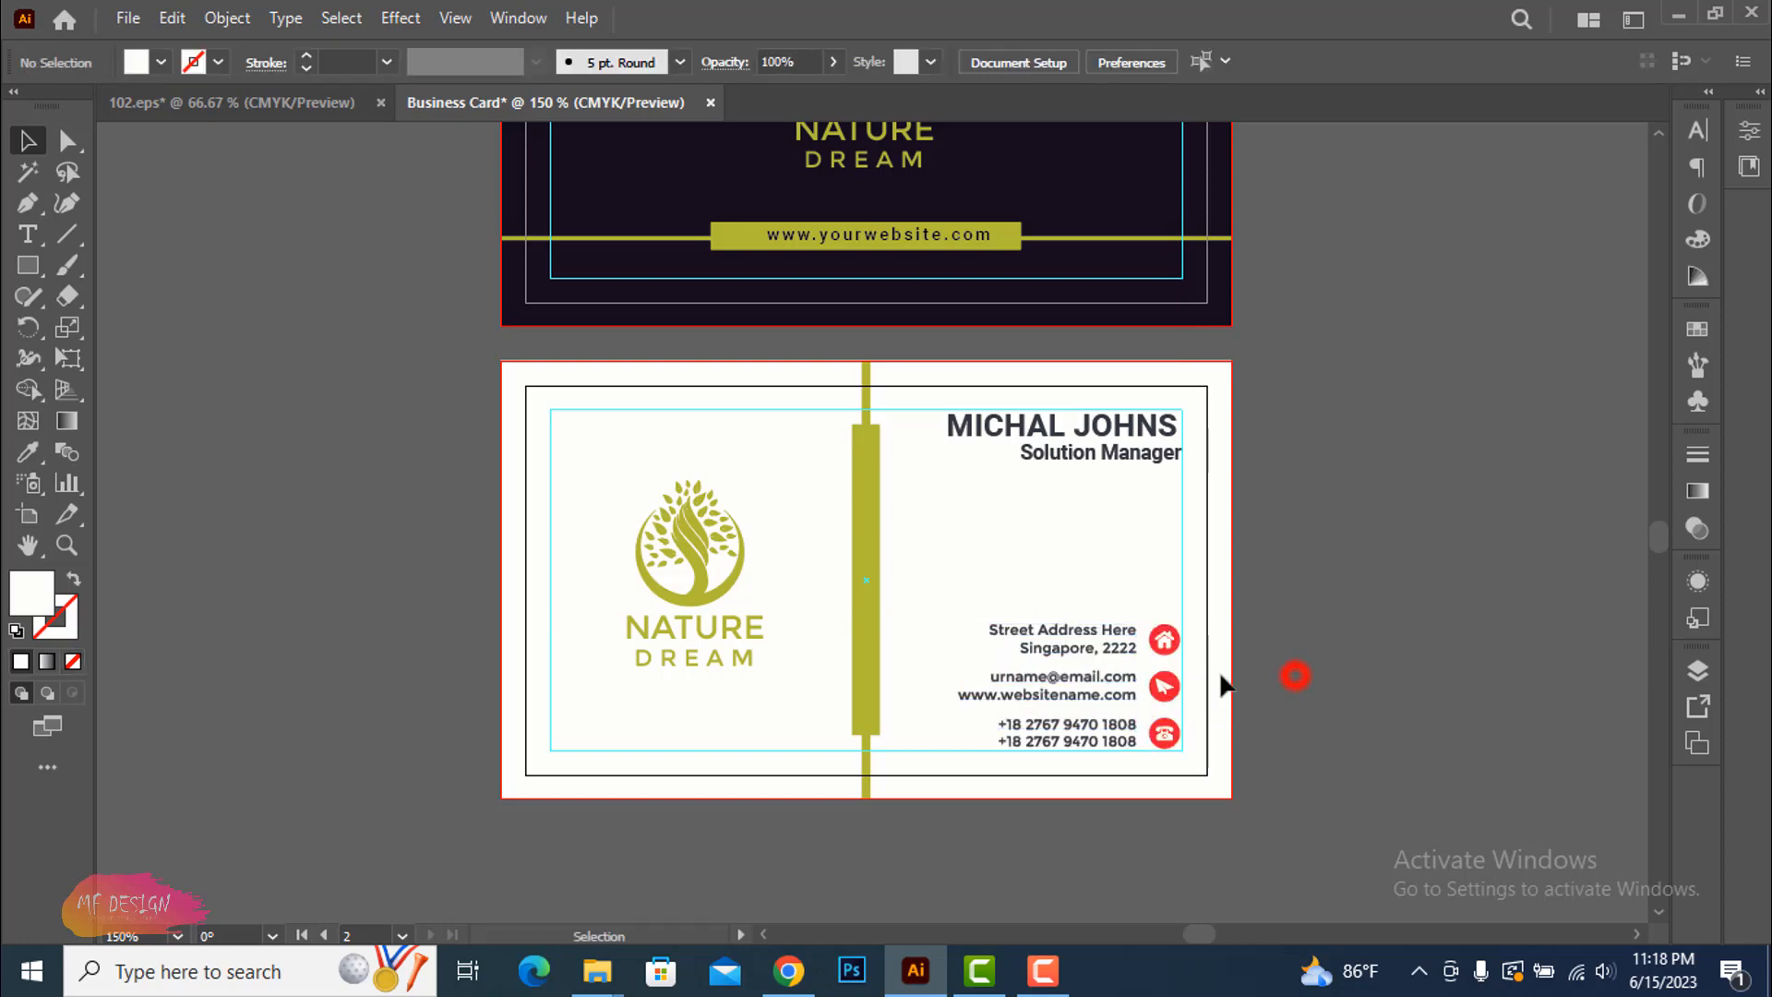
Ungroup the contact details block so its icons can be selected separately
{"action": "left_click", "coordinate": [1168, 644]}
{"action": "right_click", "coordinate": [1167, 639]}
{"action": "left_click", "coordinate": [1259, 404]}
{"action": "left_click", "coordinate": [1372, 506]}
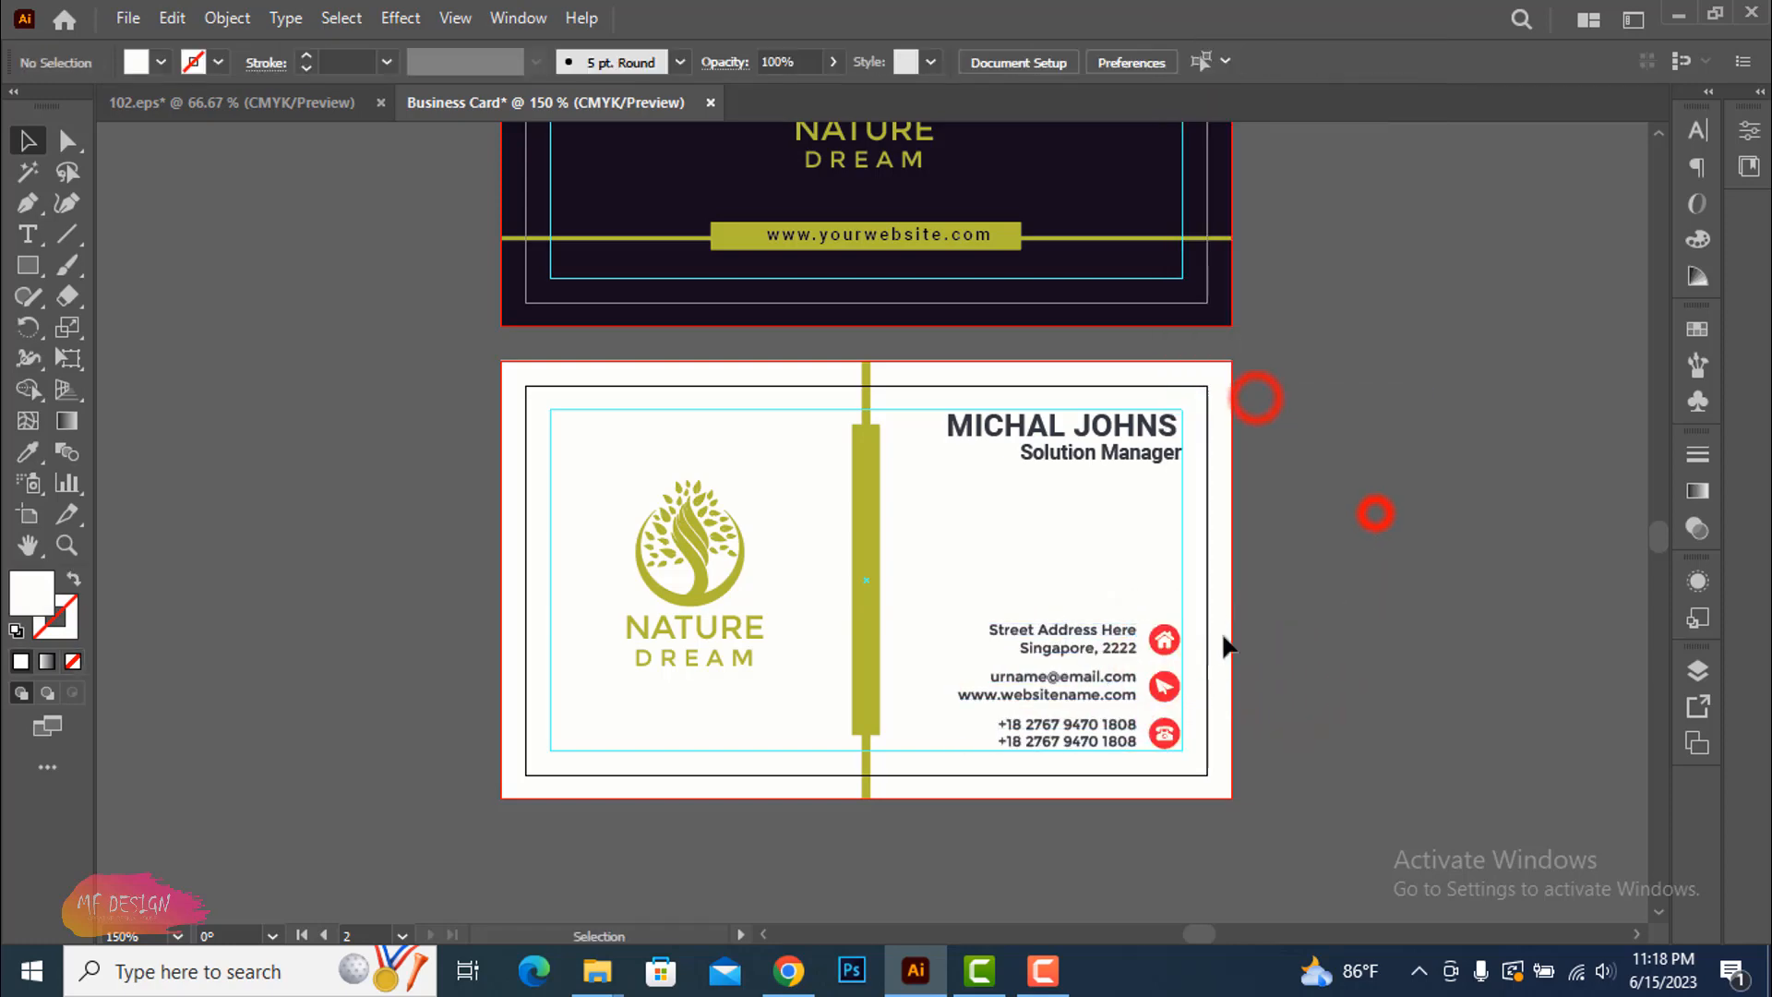
{"action": "left_click", "coordinate": [1176, 635]}
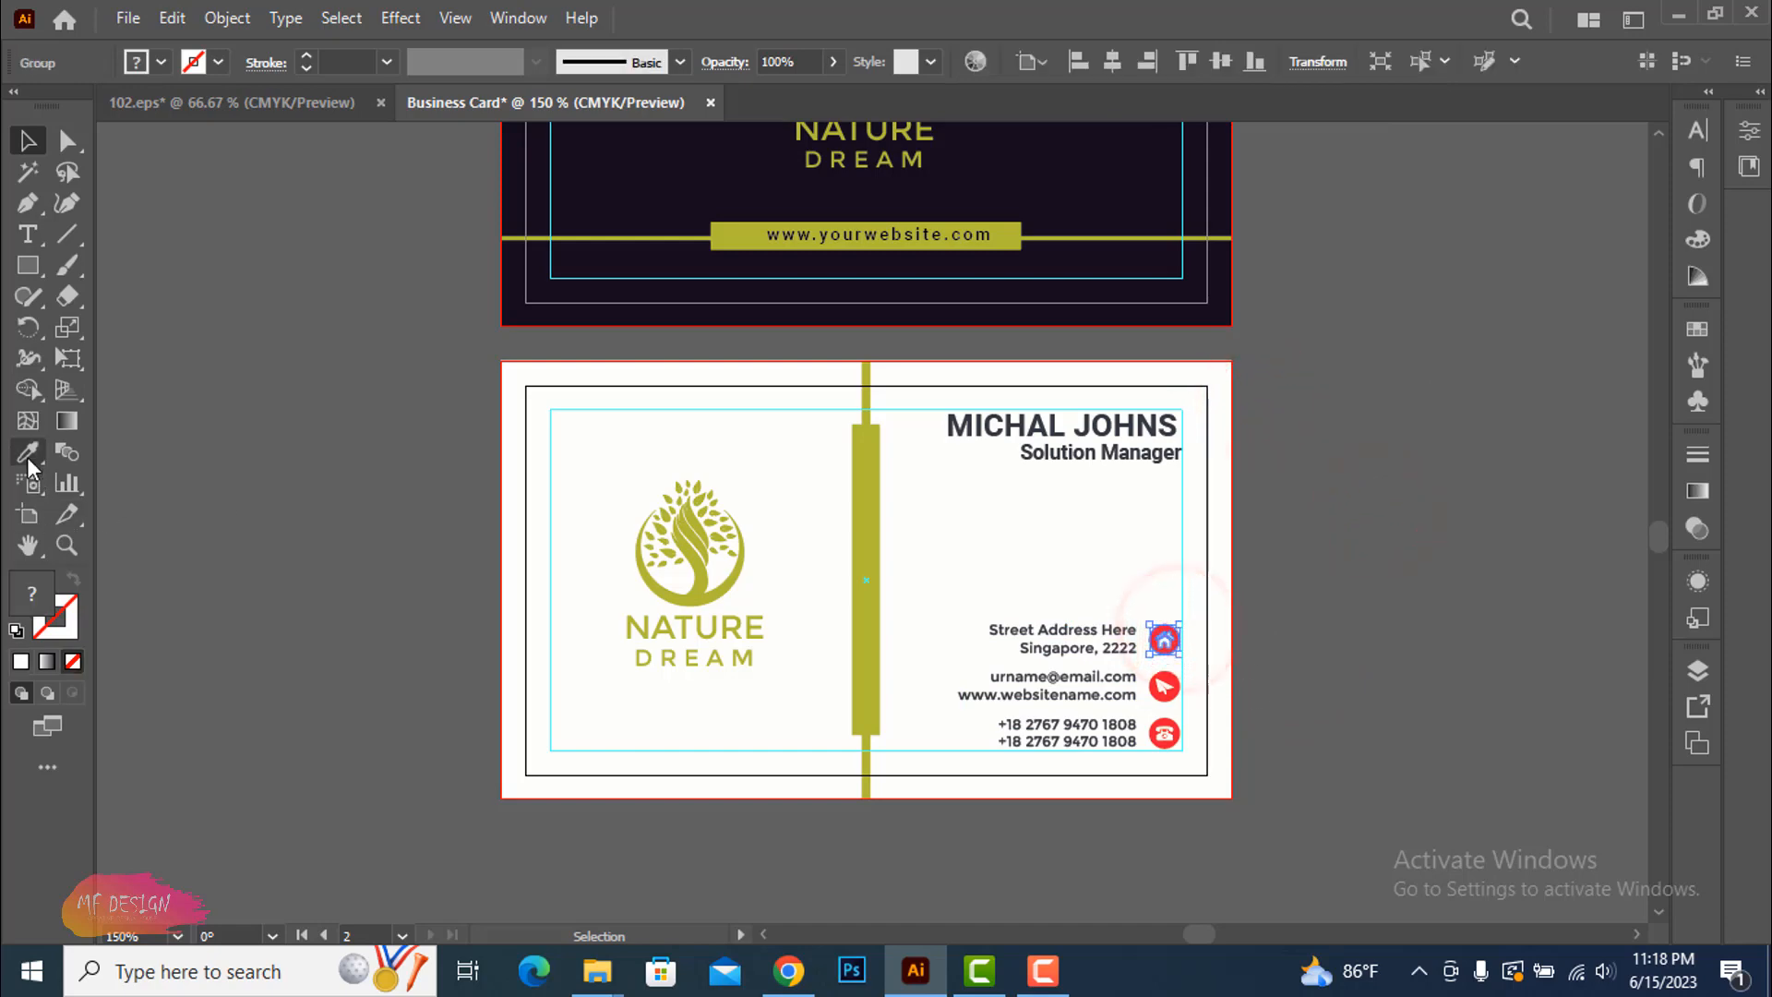
{"action": "left_click", "coordinate": [866, 525]}
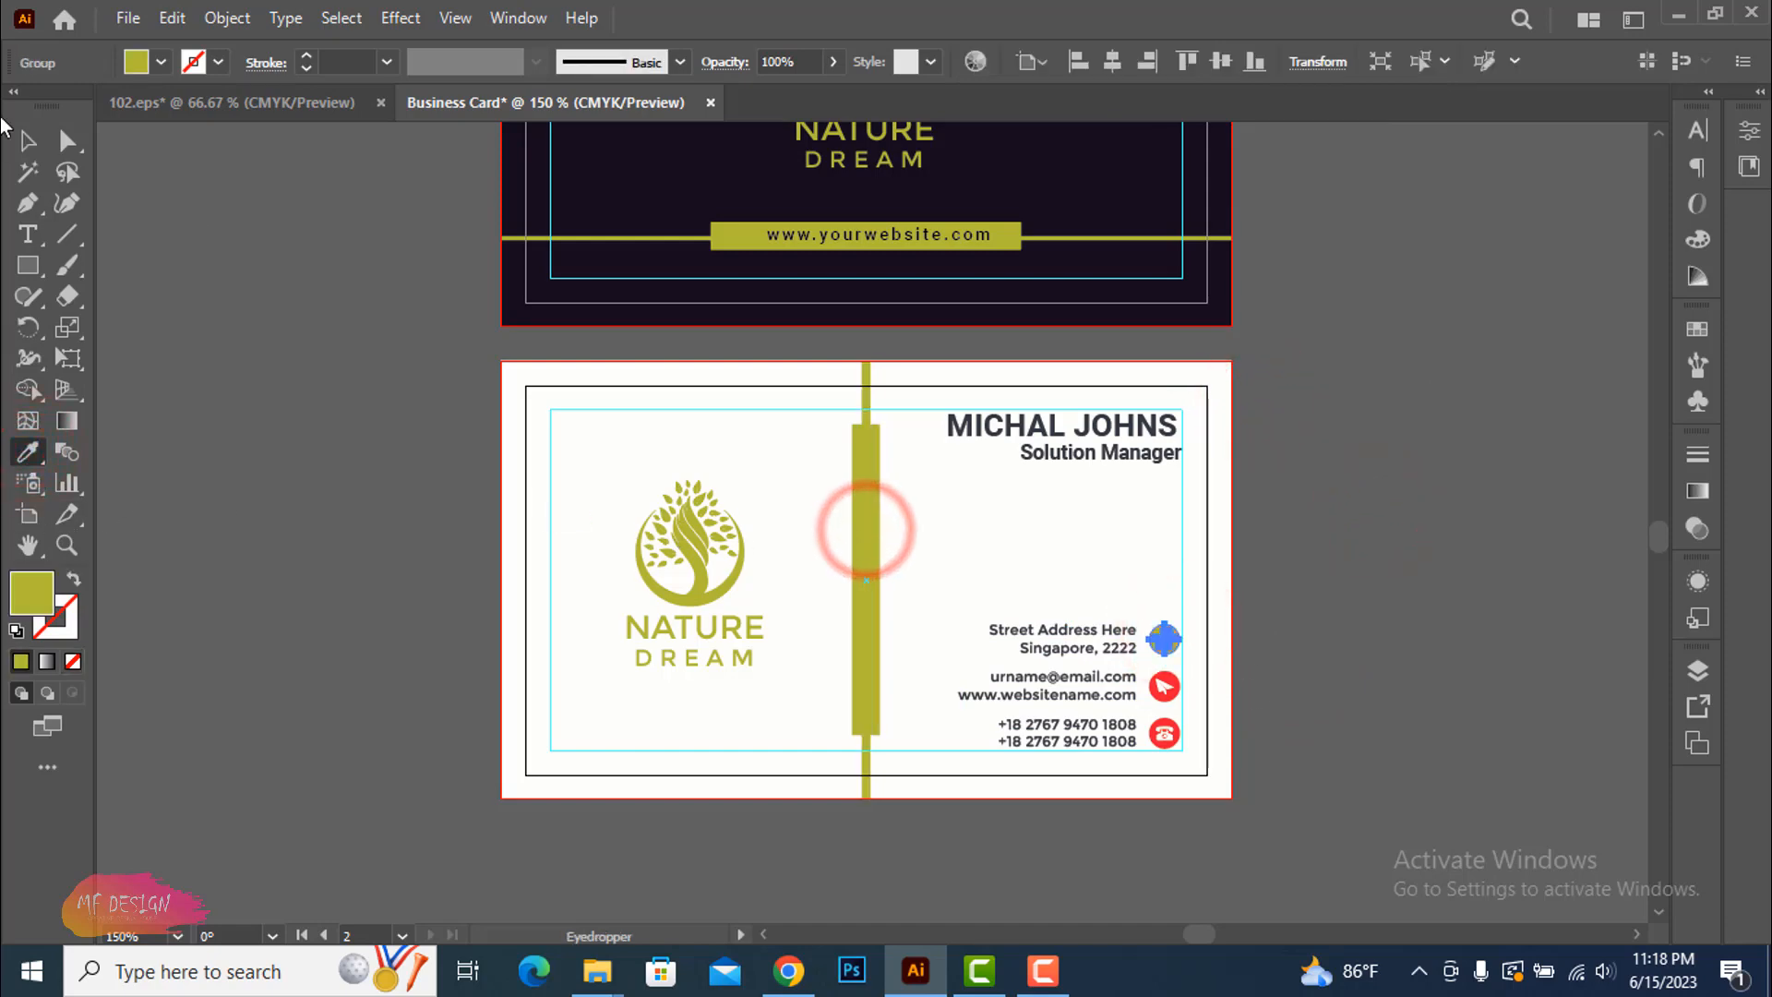
{"action": "key", "text": "v"}
{"action": "left_click", "coordinate": [206, 237]}
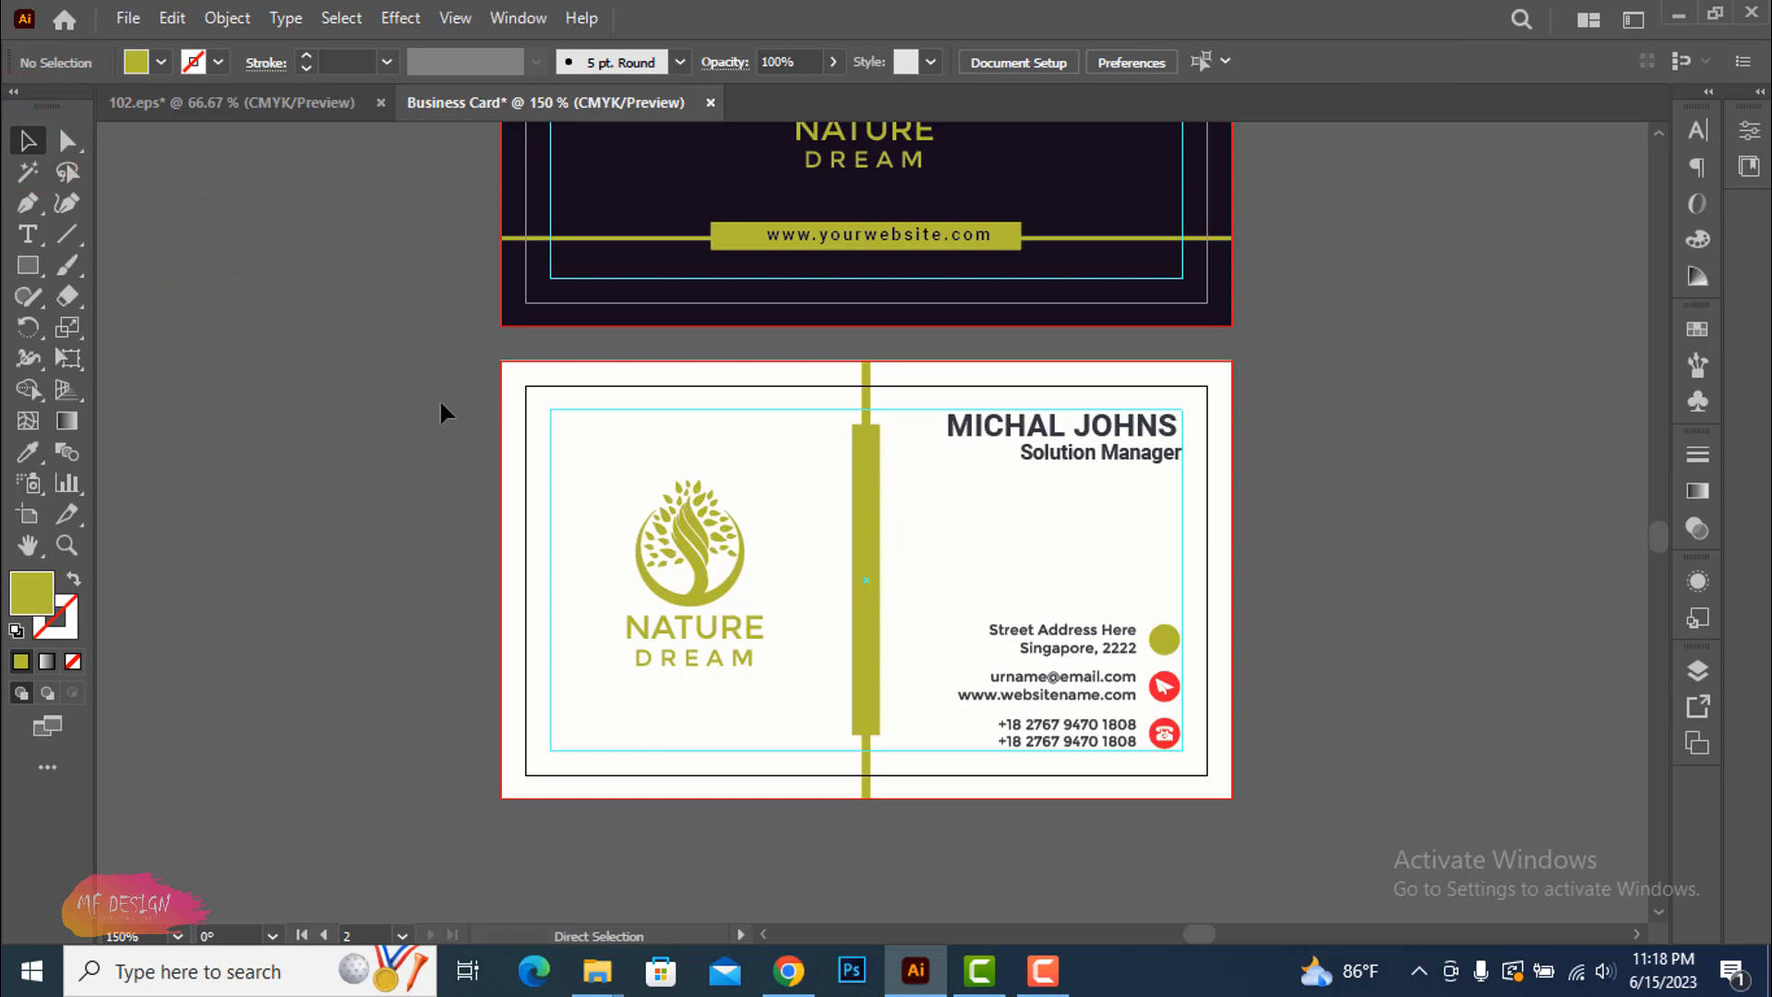
{"action": "key", "text": "ctrl+z"}
Ungroup the house icon and fill only its red circle with the olive-yellow sampled from the vertical bar
{"action": "key", "text": "ctrl+equal"}
{"action": "key", "text": "ctrl+equal"}
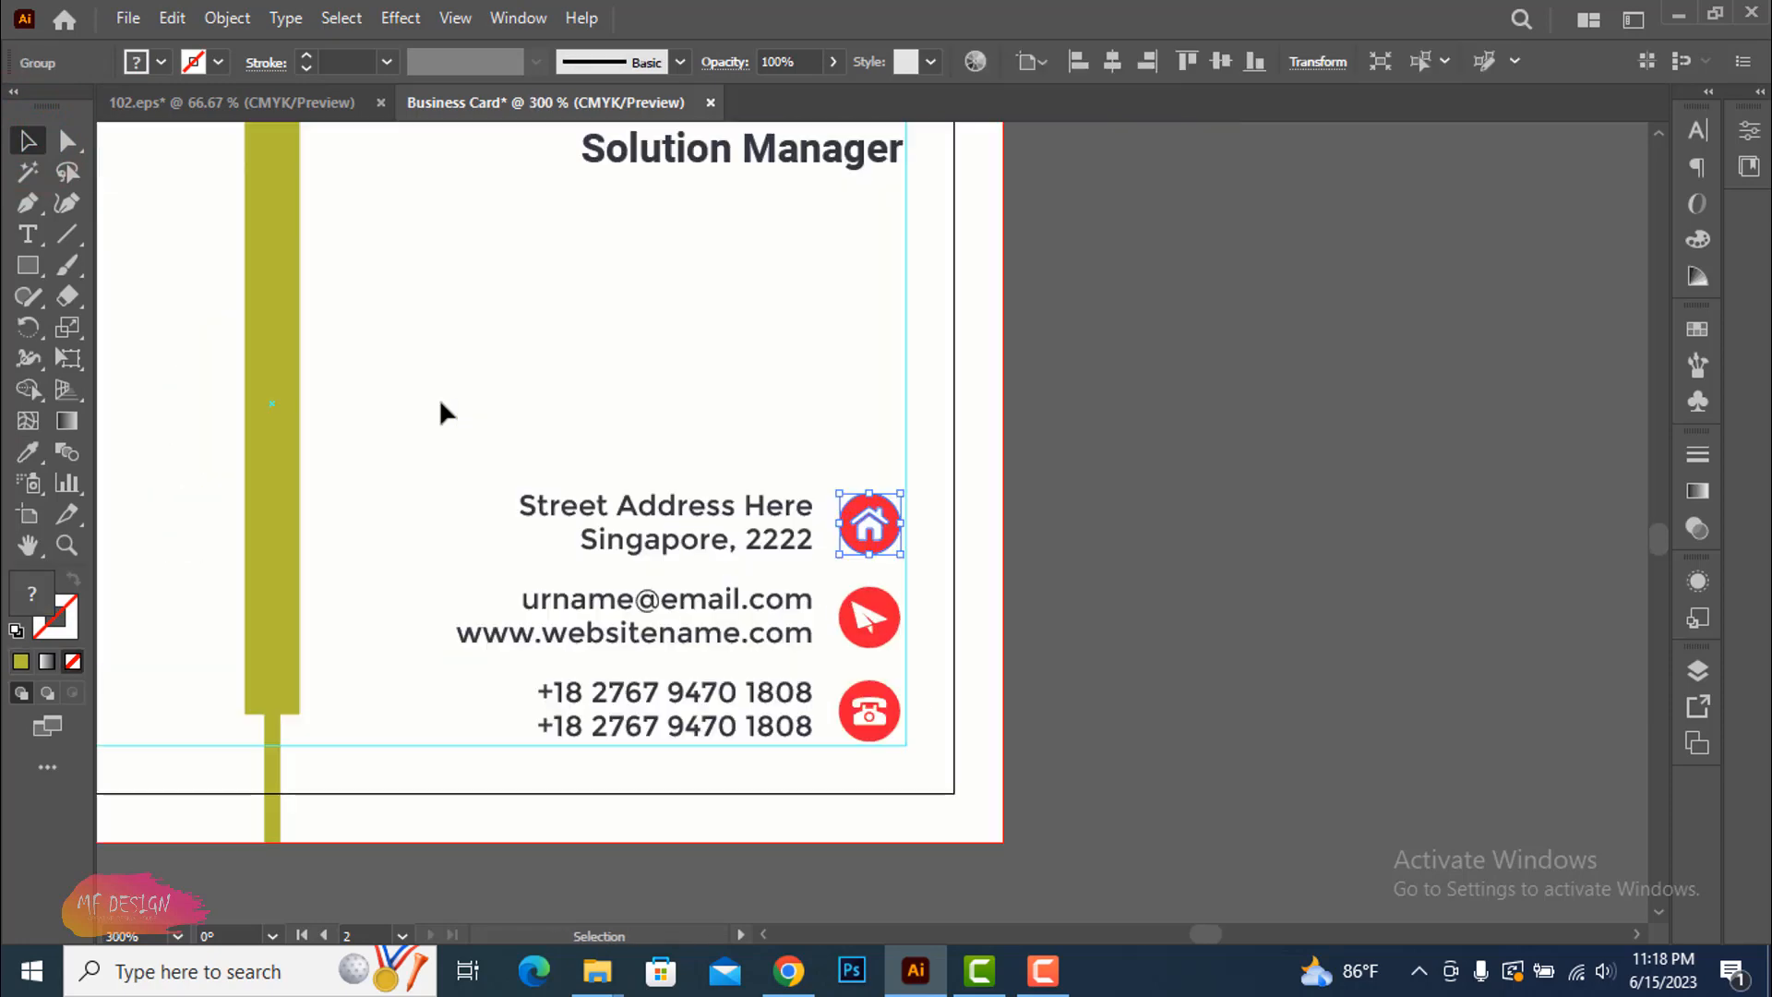
{"action": "right_click", "coordinate": [868, 523]}
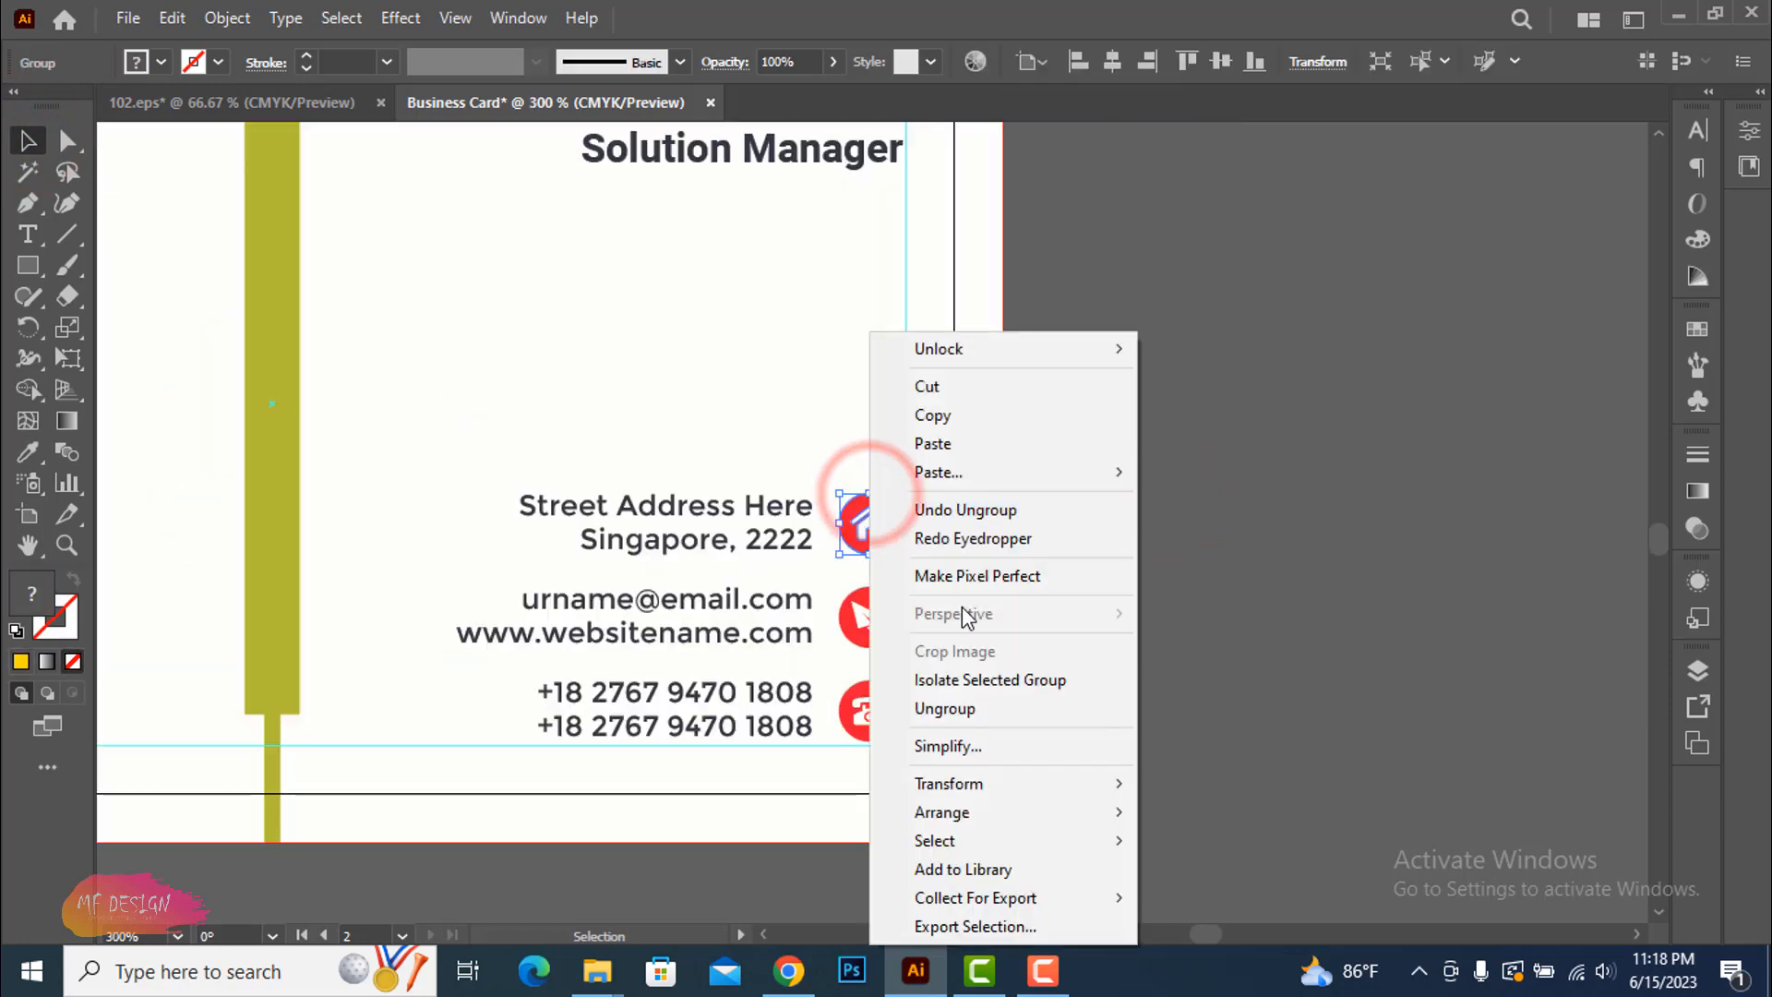
{"action": "left_click", "coordinate": [976, 709]}
{"action": "left_click", "coordinate": [877, 512]}
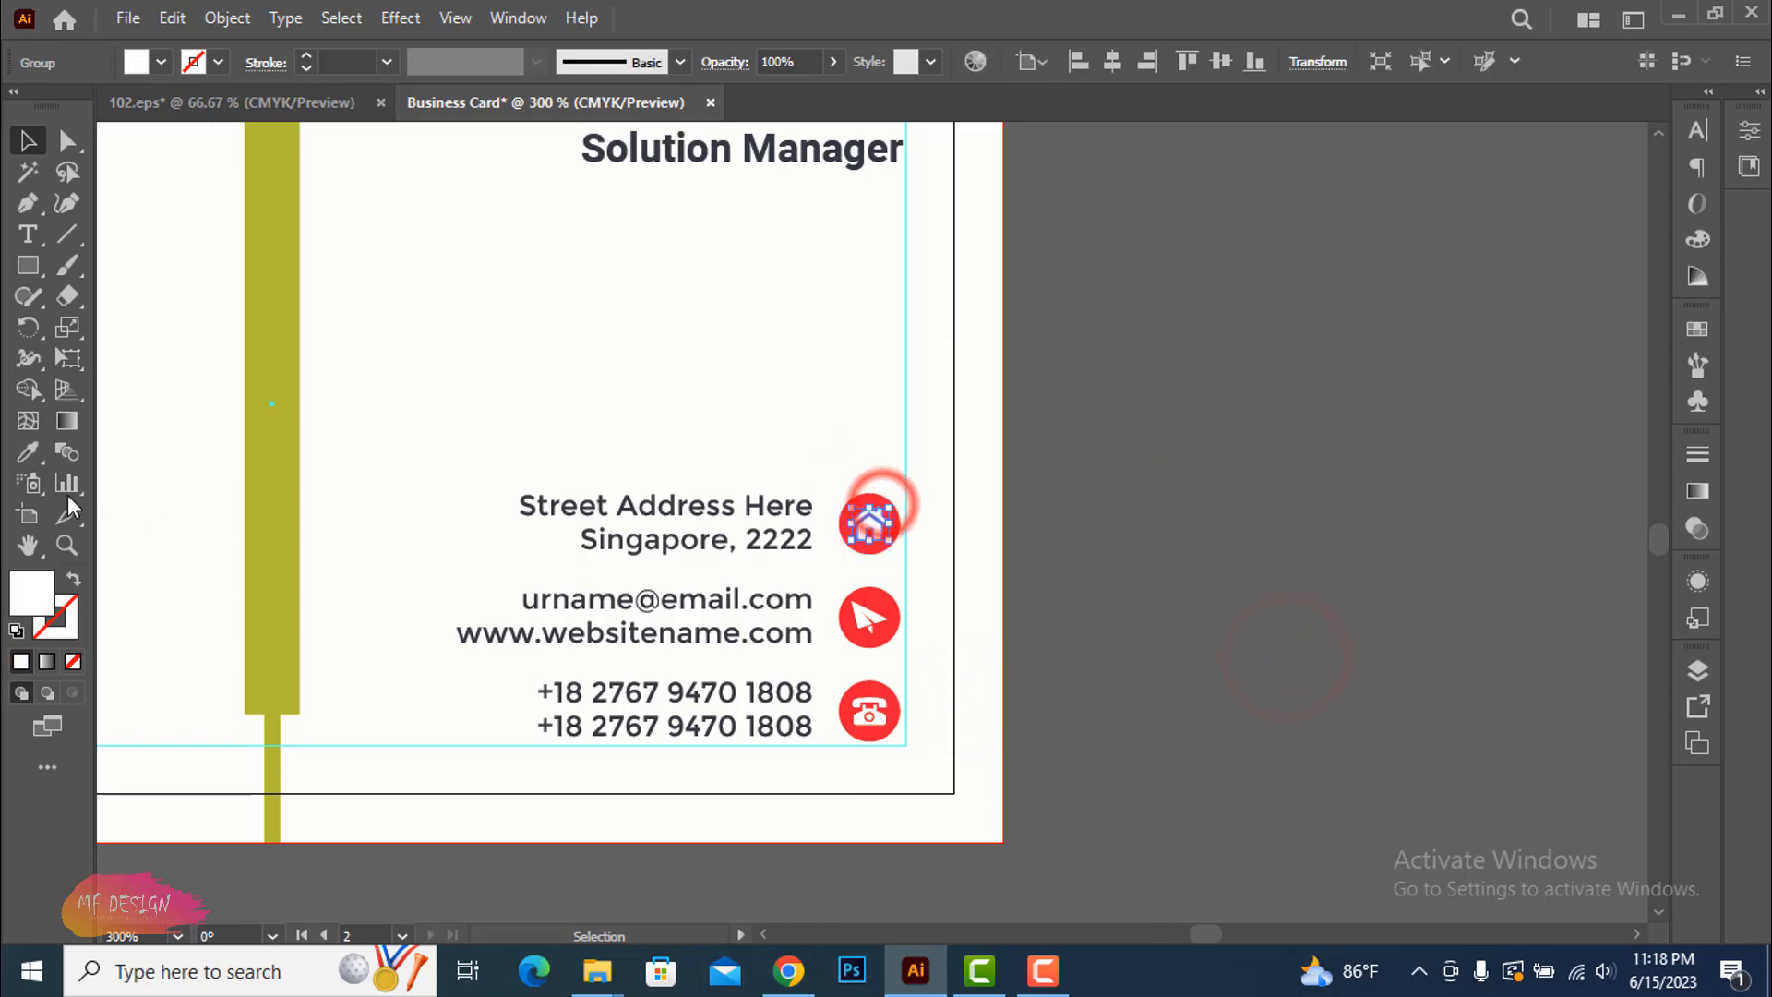
{"action": "left_click", "coordinate": [971, 496]}
{"action": "left_click", "coordinate": [874, 510]}
{"action": "left_click", "coordinate": [27, 451]}
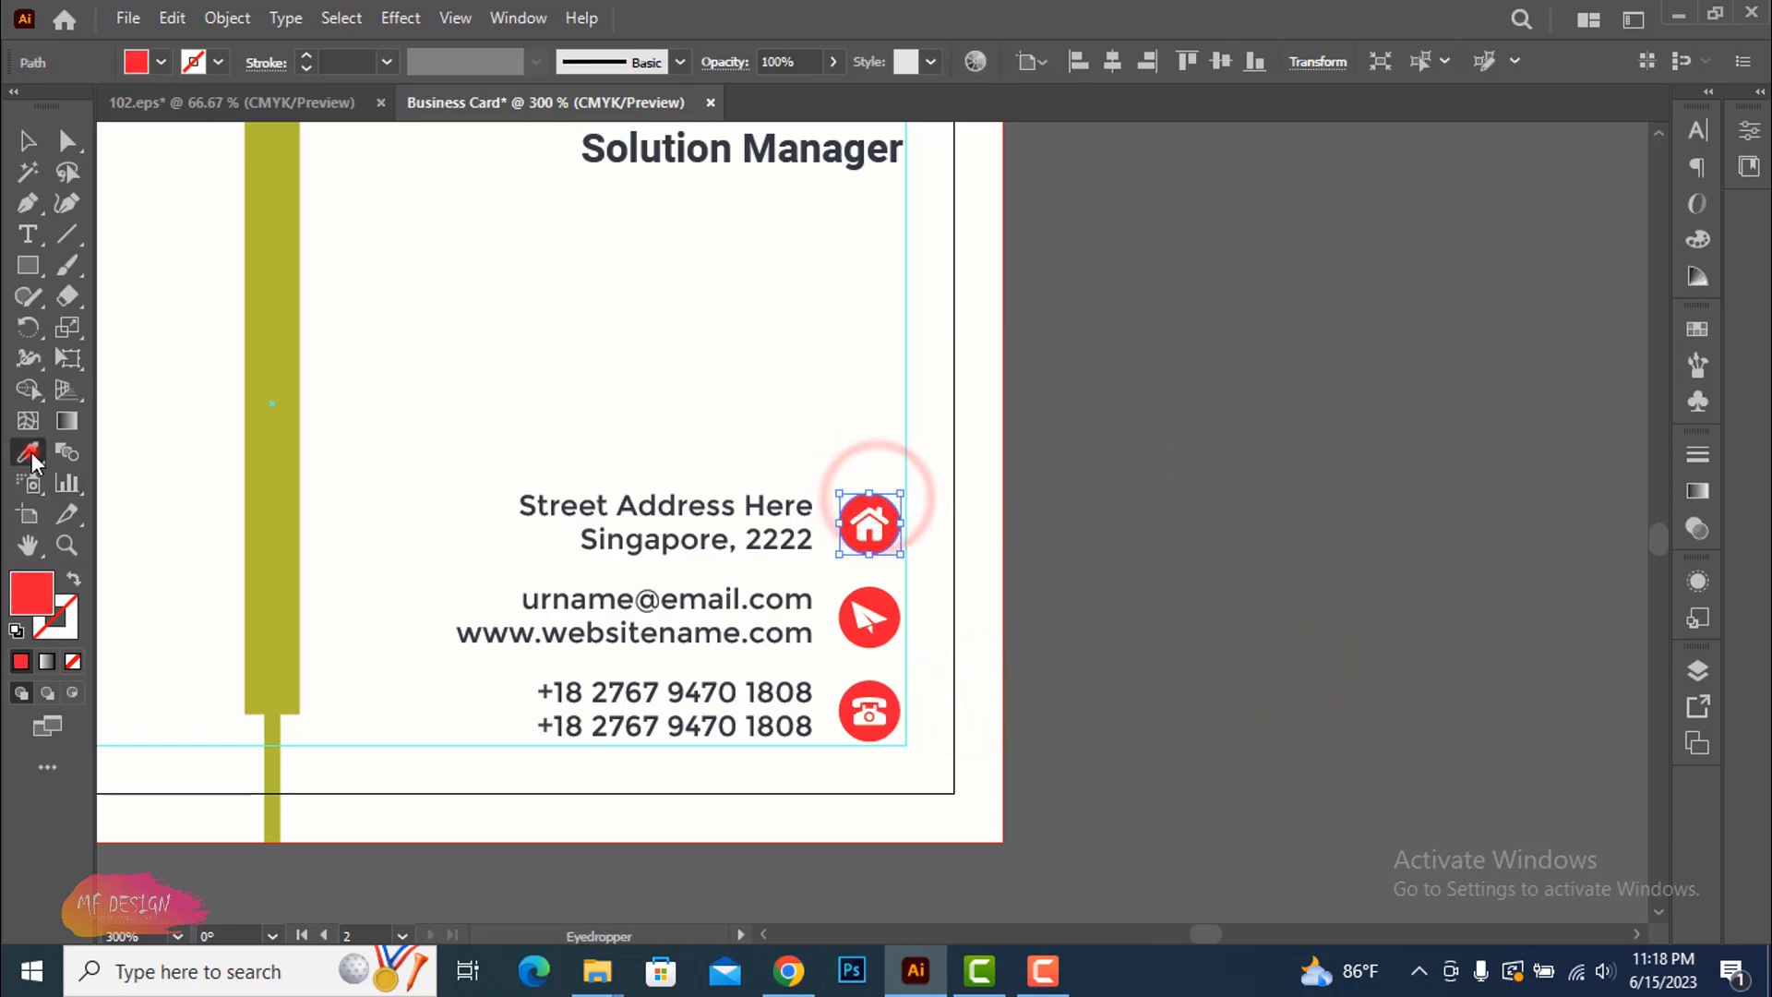
{"action": "left_click", "coordinate": [264, 443]}
{"action": "left_click", "coordinate": [22, 139]}
{"action": "left_click", "coordinate": [1225, 433]}
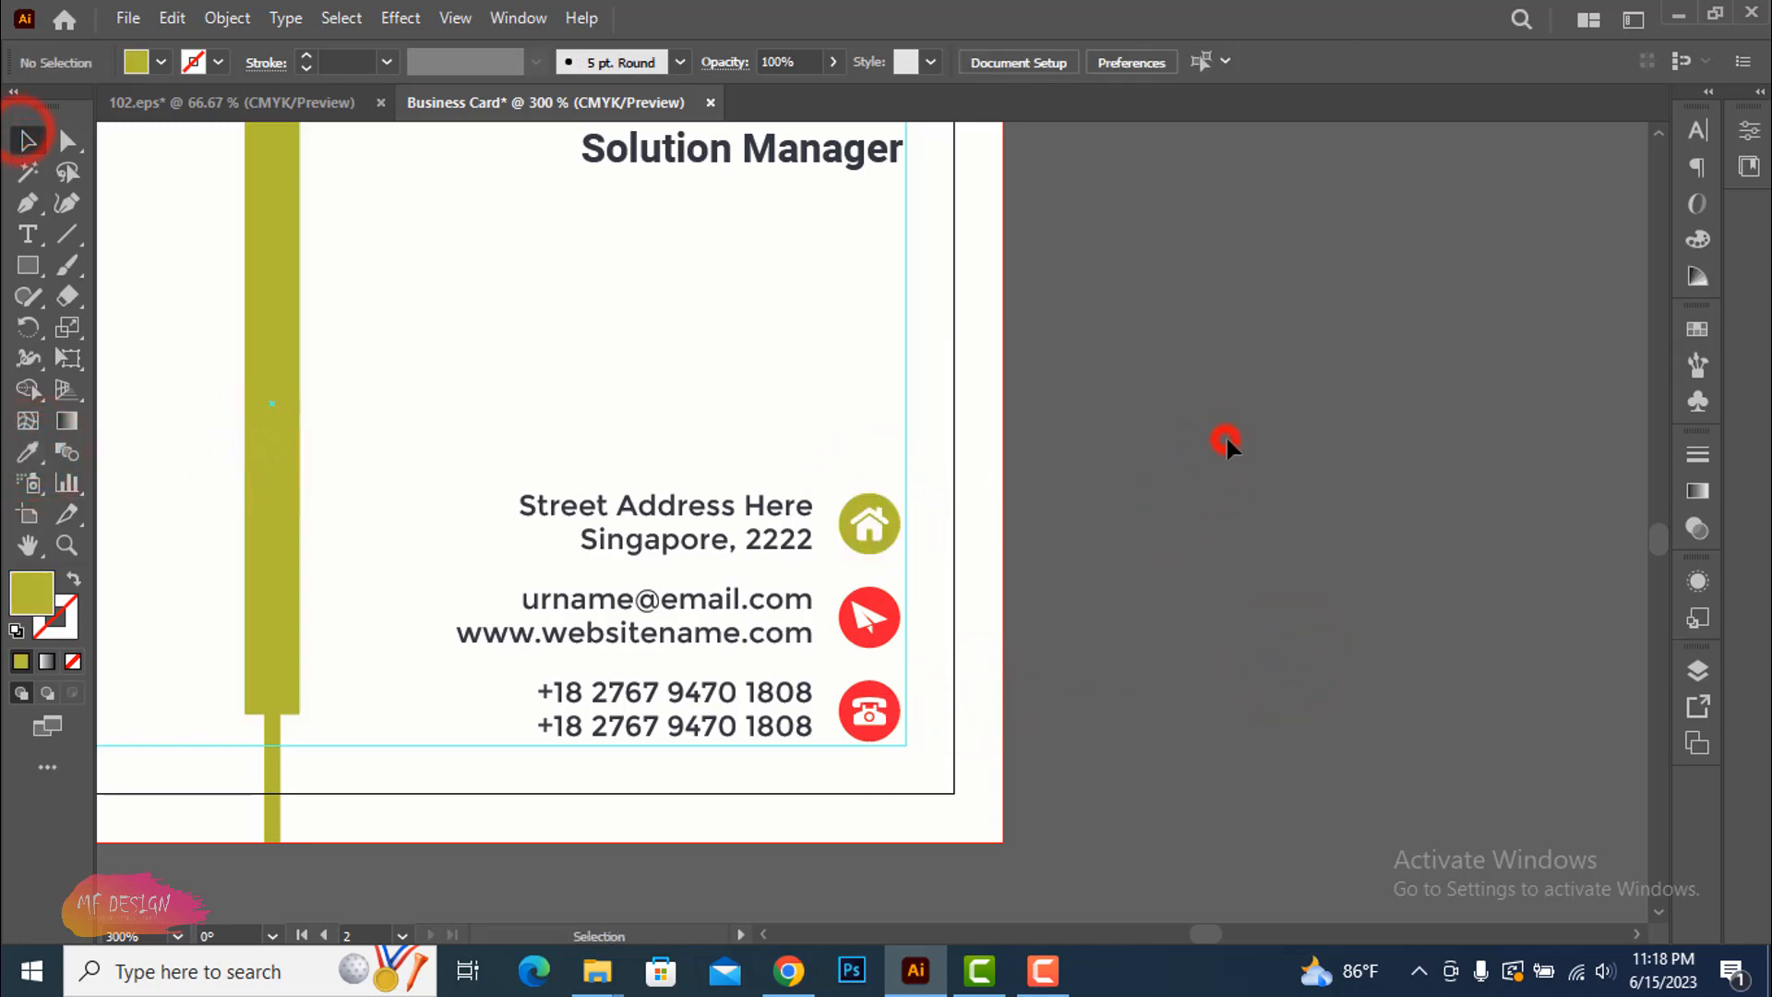
Ungroup the arrow icon beside the e-mail and website lines and recolour its circle with the vertical bar's olive-yellow
{"action": "scroll", "coordinate": [1225, 434], "scroll_direction": "down", "scroll_amount": 2}
{"action": "left_click", "coordinate": [863, 485]}
{"action": "right_click", "coordinate": [863, 485]}
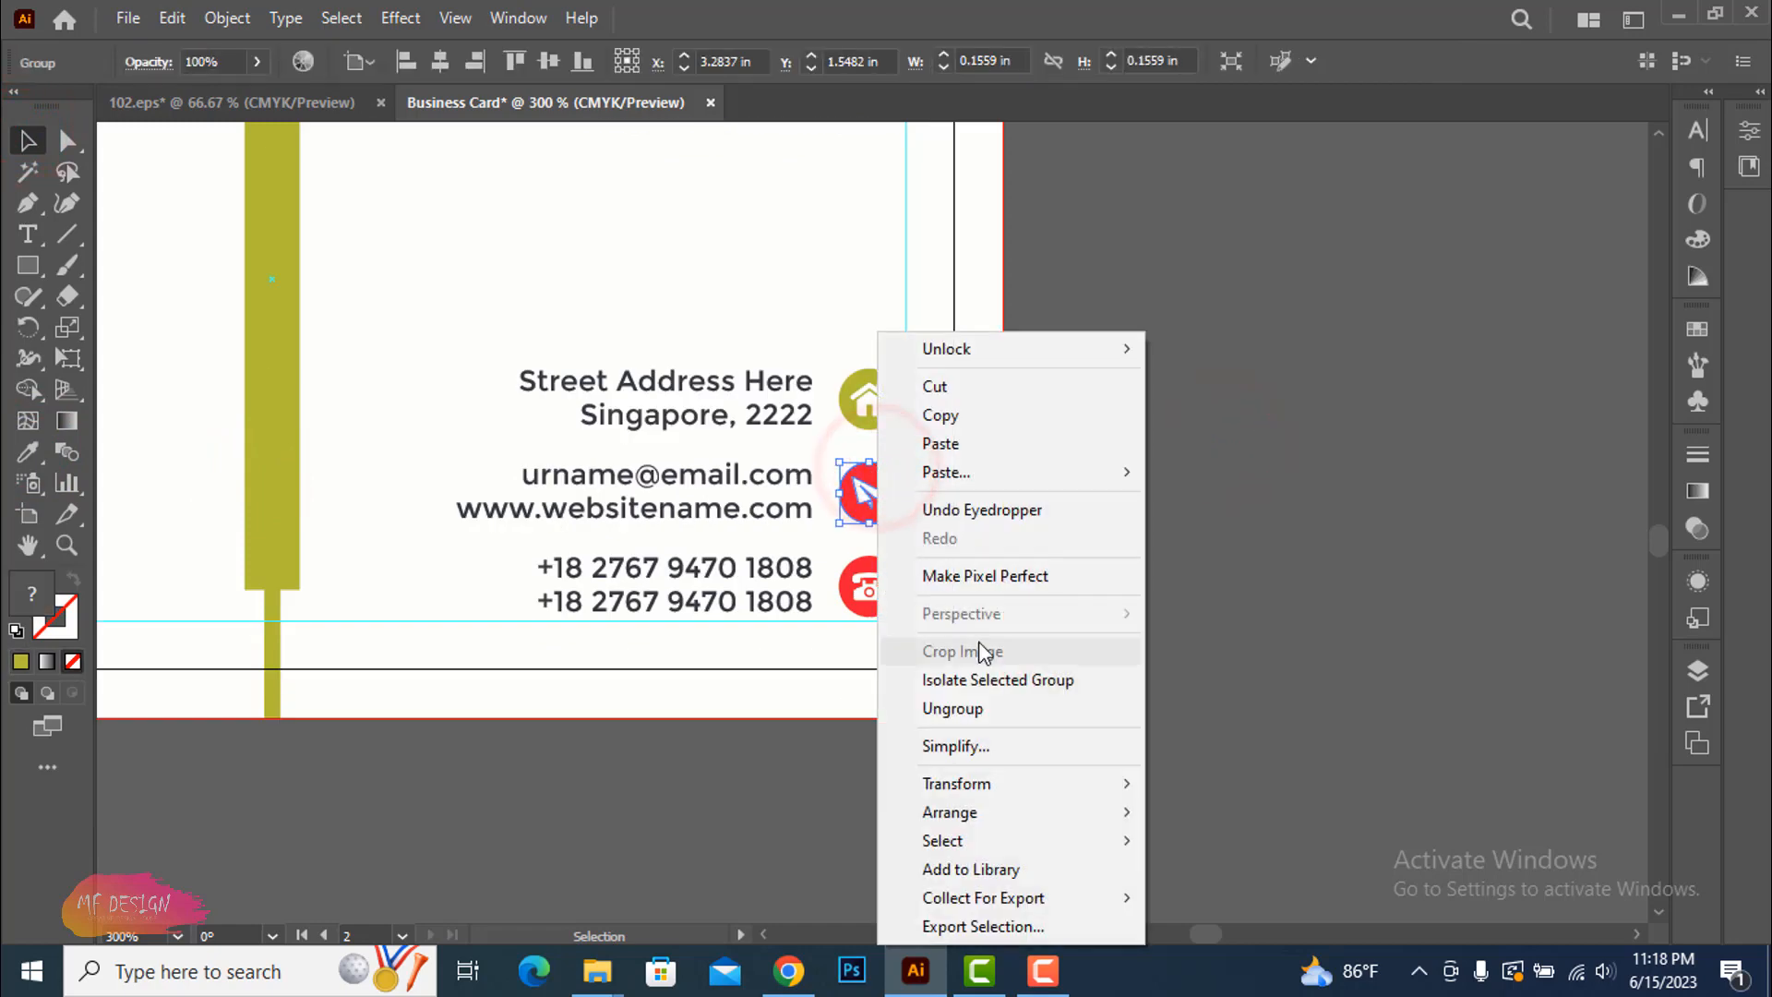
{"action": "left_click", "coordinate": [960, 709]}
{"action": "left_click", "coordinate": [1258, 652]}
{"action": "left_click", "coordinate": [878, 483]}
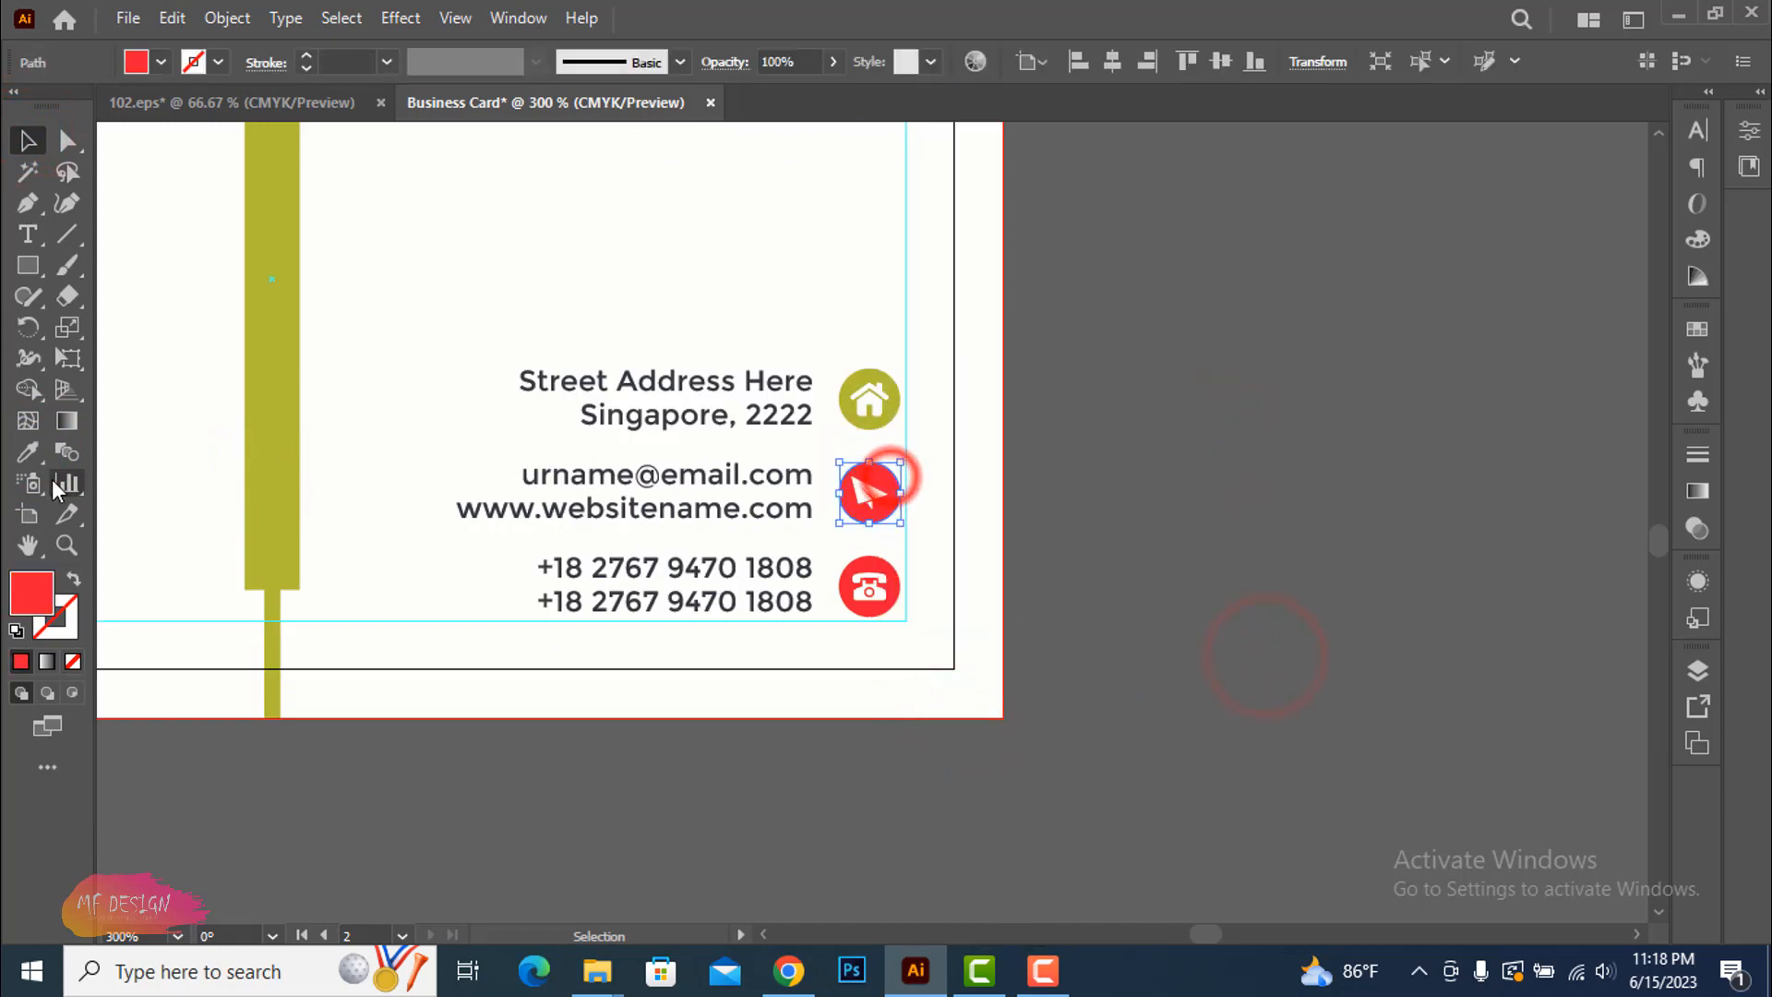
{"action": "left_click", "coordinate": [27, 451]}
{"action": "left_click", "coordinate": [263, 397]}
{"action": "left_click", "coordinate": [26, 139]}
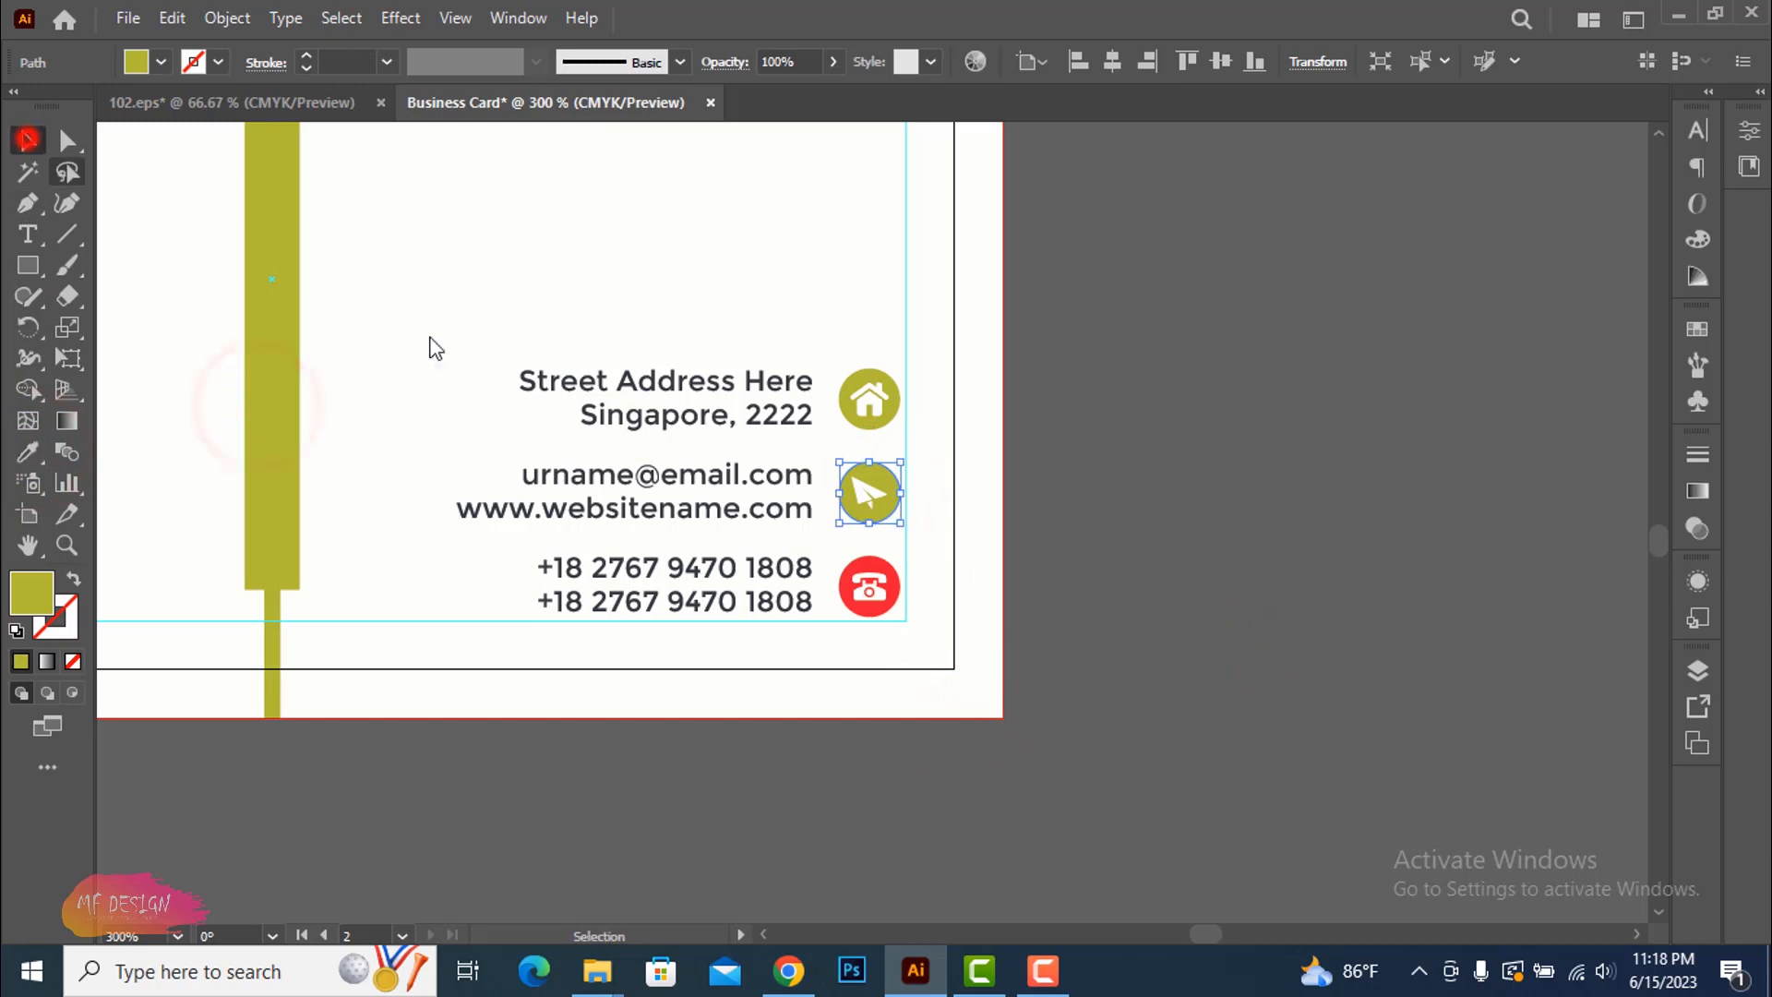
{"action": "left_click", "coordinate": [1447, 510]}
Ungroup the telephone icon and recolour its circle with the olive-yellow of the vertical bar
{"action": "left_click", "coordinate": [858, 600]}
{"action": "right_click", "coordinate": [858, 600]}
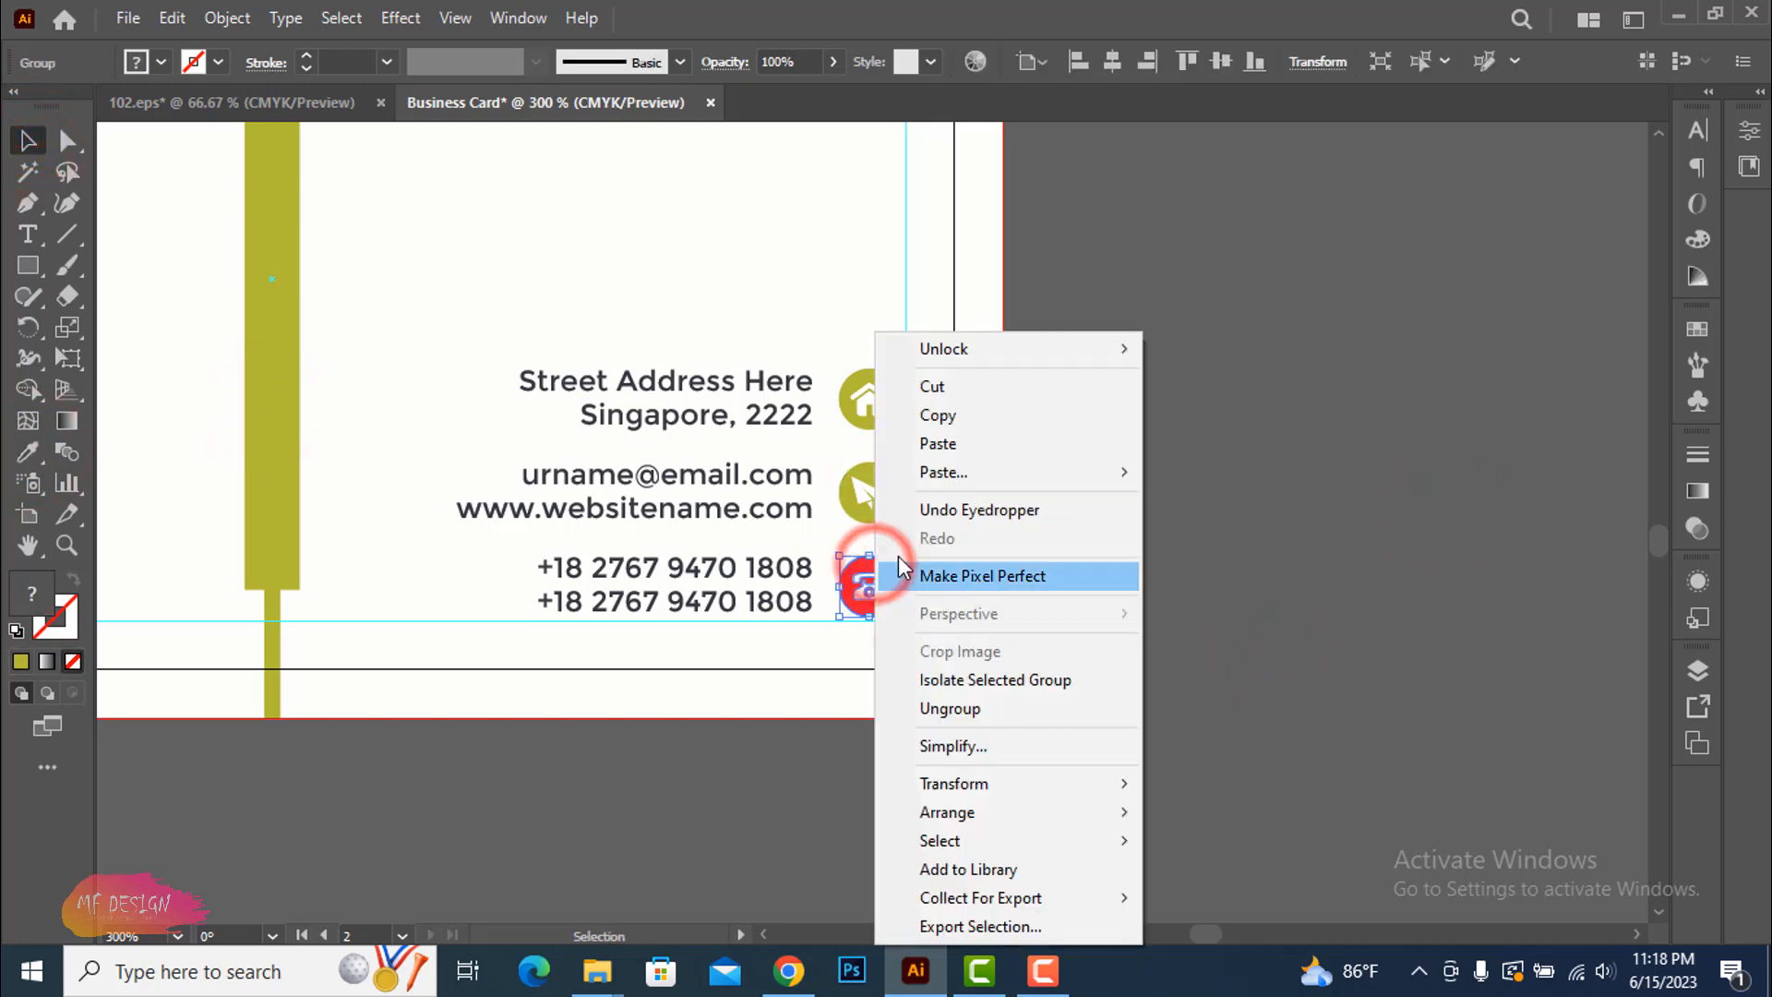
{"action": "left_click", "coordinate": [985, 704]}
{"action": "left_click", "coordinate": [1238, 680]}
{"action": "left_click", "coordinate": [875, 580]}
{"action": "left_click", "coordinate": [28, 452]}
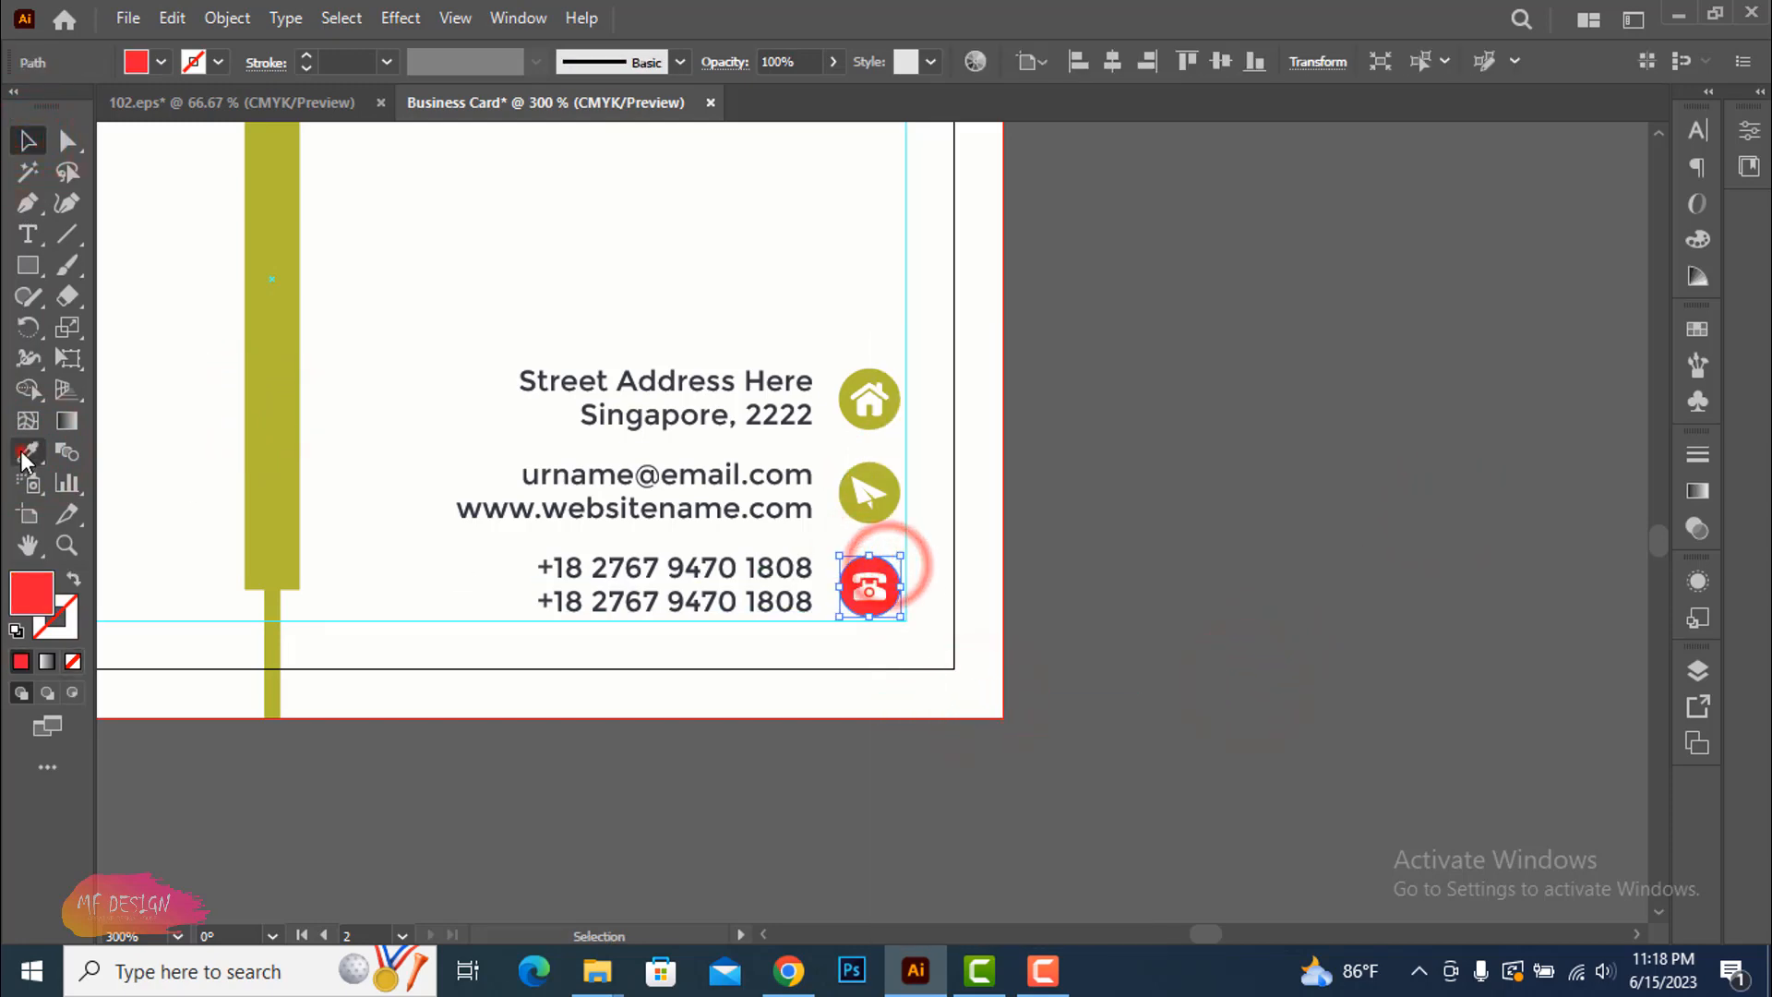
{"action": "left_click", "coordinate": [262, 435]}
{"action": "left_click", "coordinate": [26, 139]}
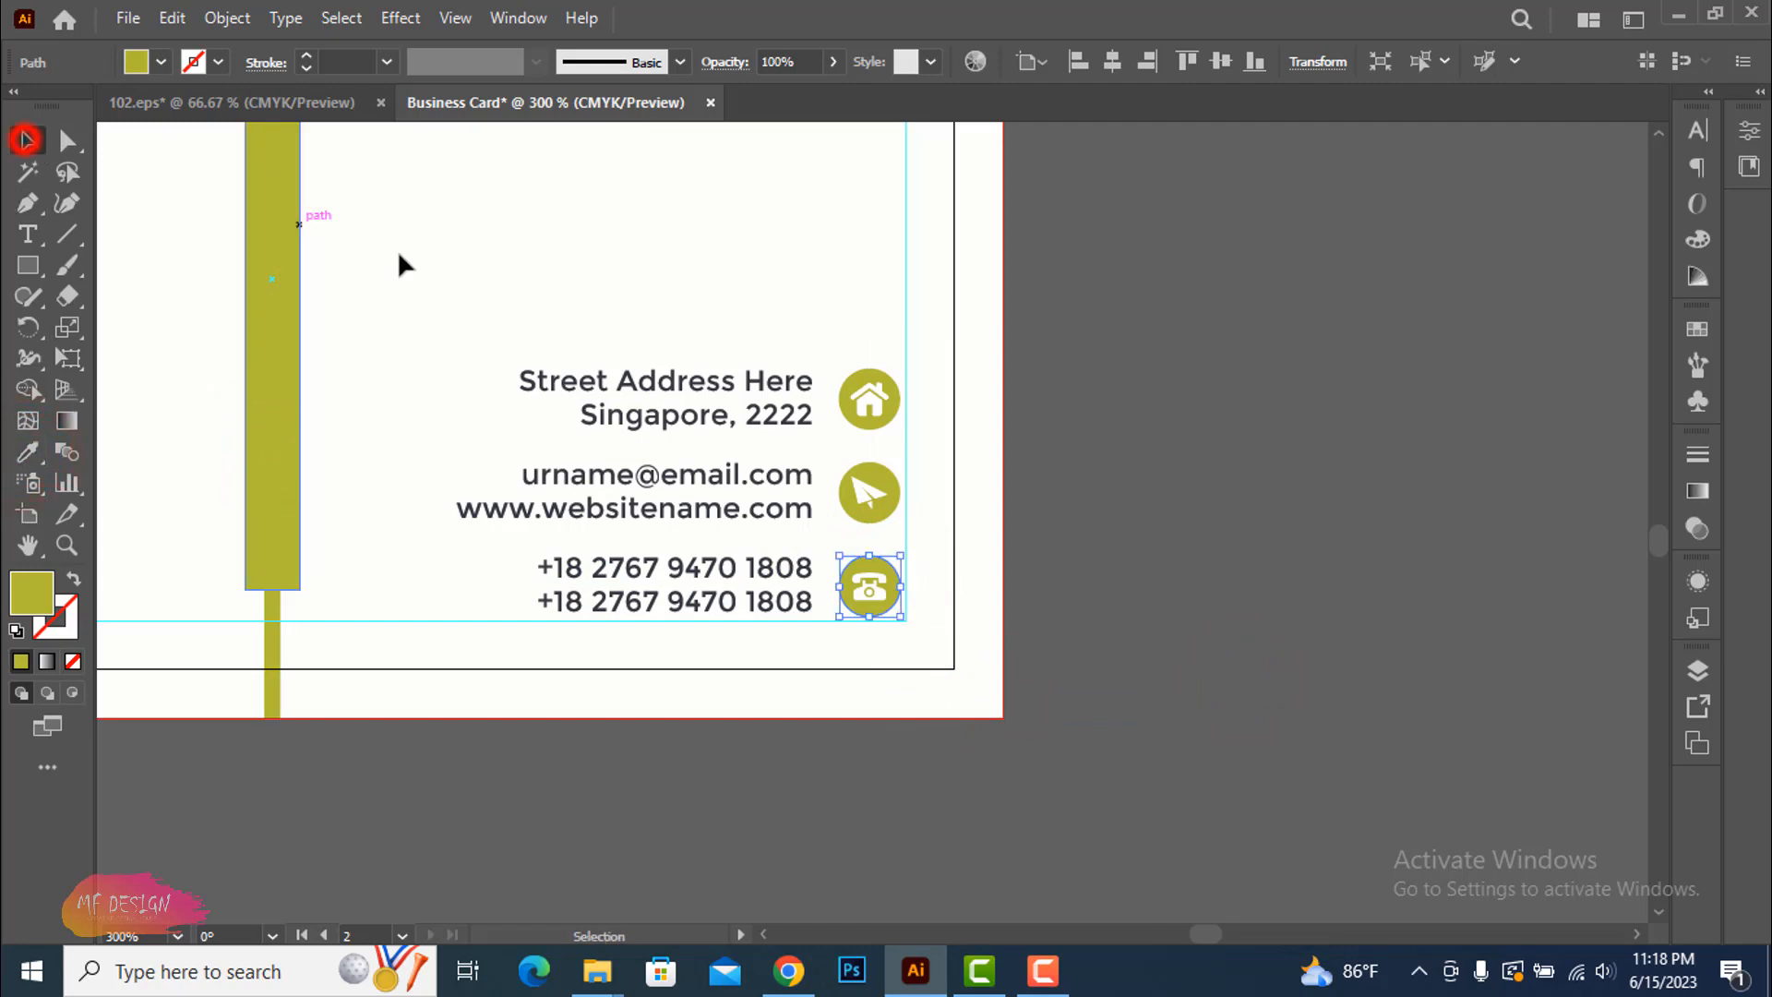
{"action": "left_click", "coordinate": [1276, 422]}
Group the circle and symbol of each of the three contact icons again
{"action": "left_click_drag", "start_coordinate": [860, 344], "coordinate": [906, 519]}
{"action": "key", "text": "ctrl+g"}
{"action": "left_click", "coordinate": [1097, 485]}
{"action": "key", "text": "ctrl+g"}
{"action": "left_click", "coordinate": [1092, 566]}
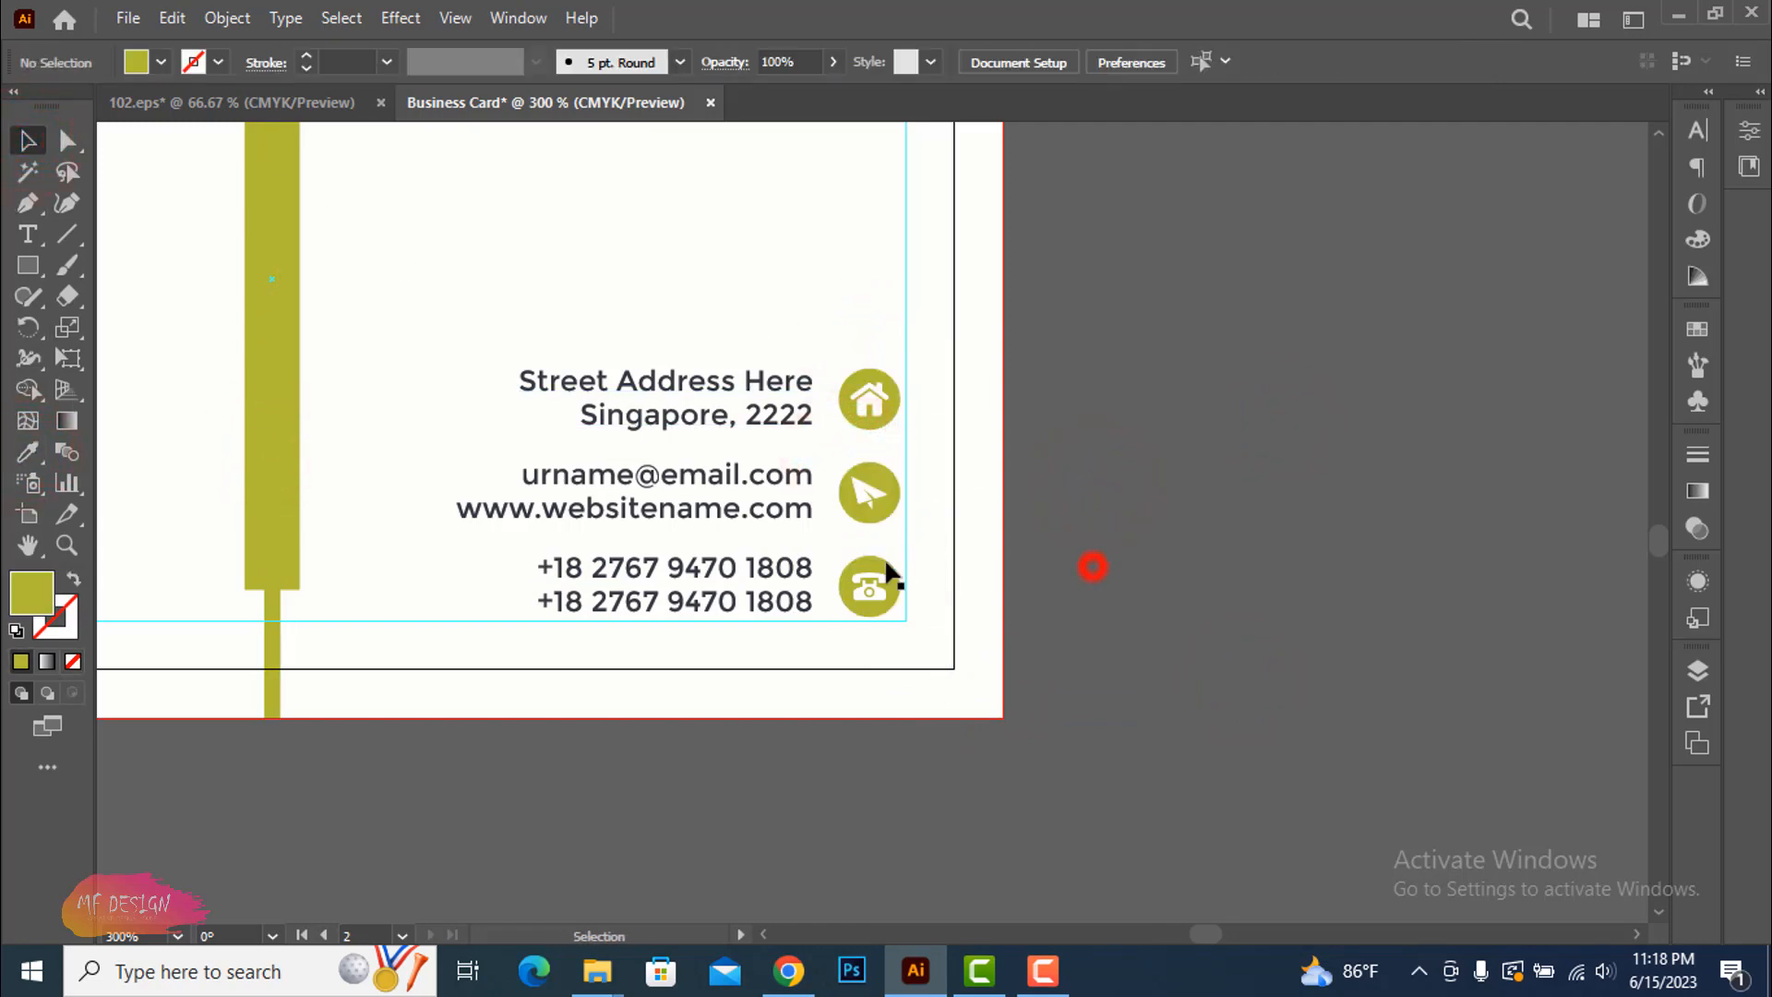
{"action": "left_click_drag", "start_coordinate": [900, 625], "coordinate": [897, 620]}
{"action": "right_click", "coordinate": [871, 584]}
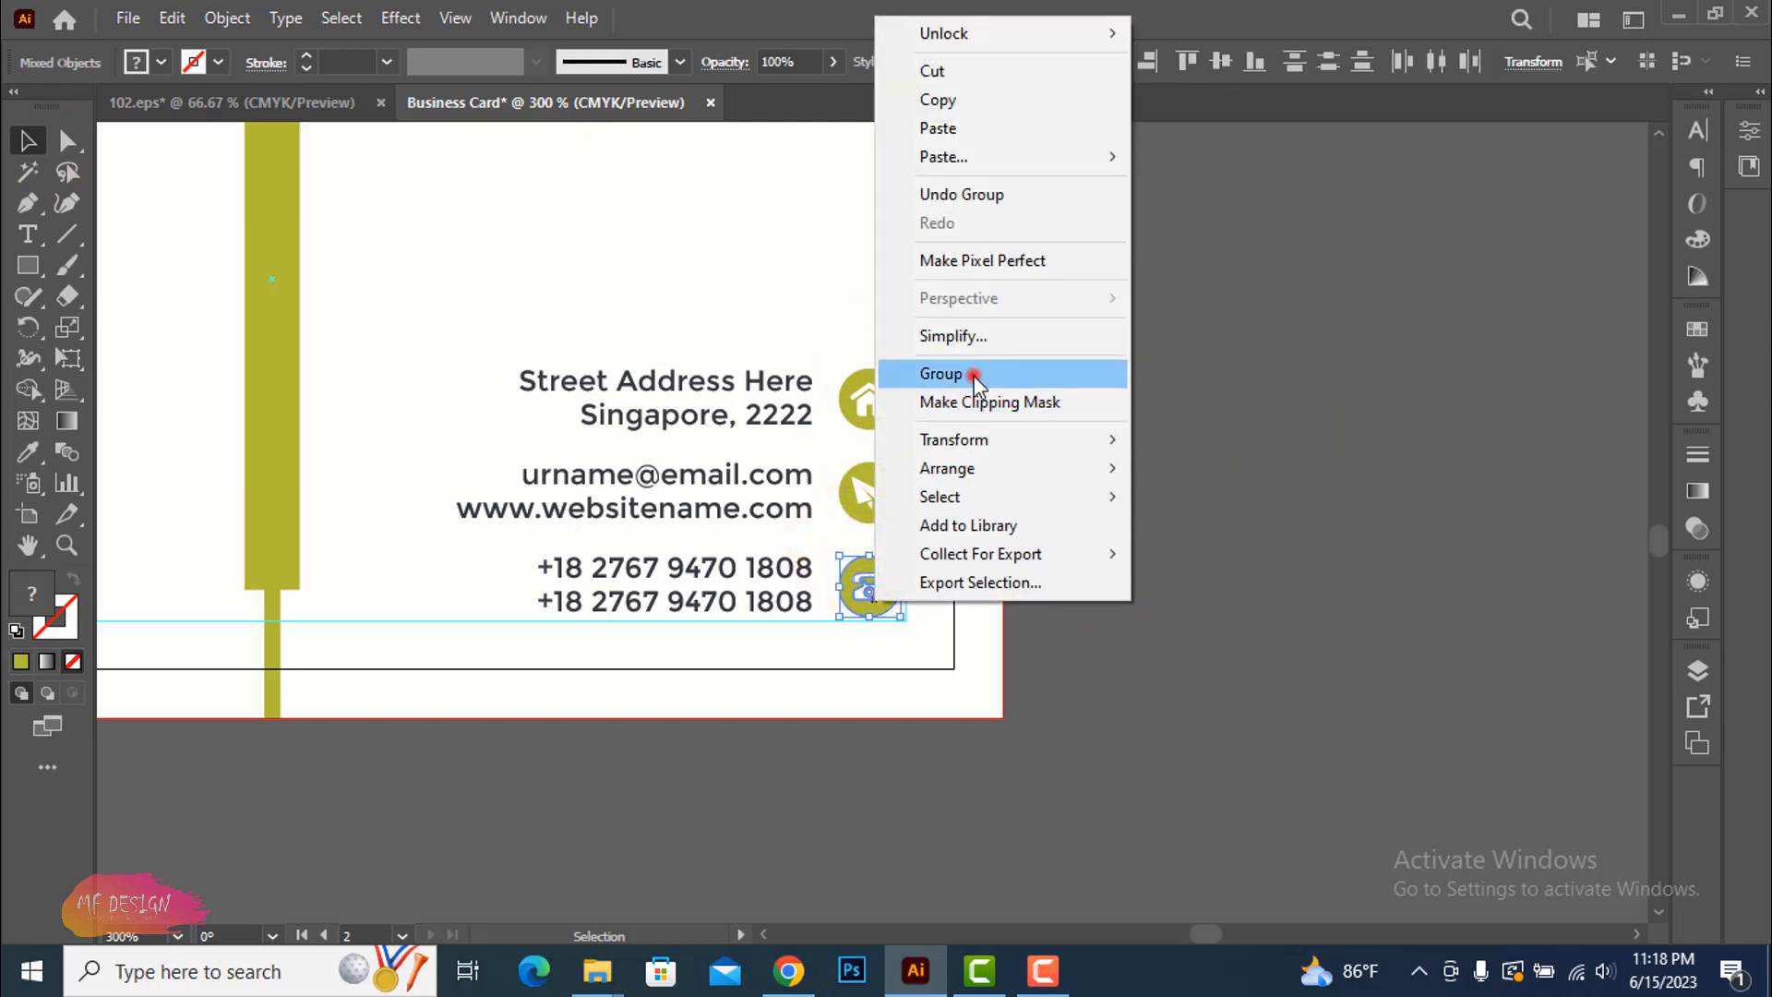
{"action": "left_click", "coordinate": [973, 373]}
{"action": "left_click", "coordinate": [1238, 489]}
Group all the contact text lines and icons into one block
{"action": "scroll", "coordinate": [1147, 562], "scroll_direction": "left", "scroll_amount": 5}
{"action": "left_click_drag", "start_coordinate": [713, 324], "coordinate": [1122, 678]}
{"action": "right_click", "coordinate": [959, 413]}
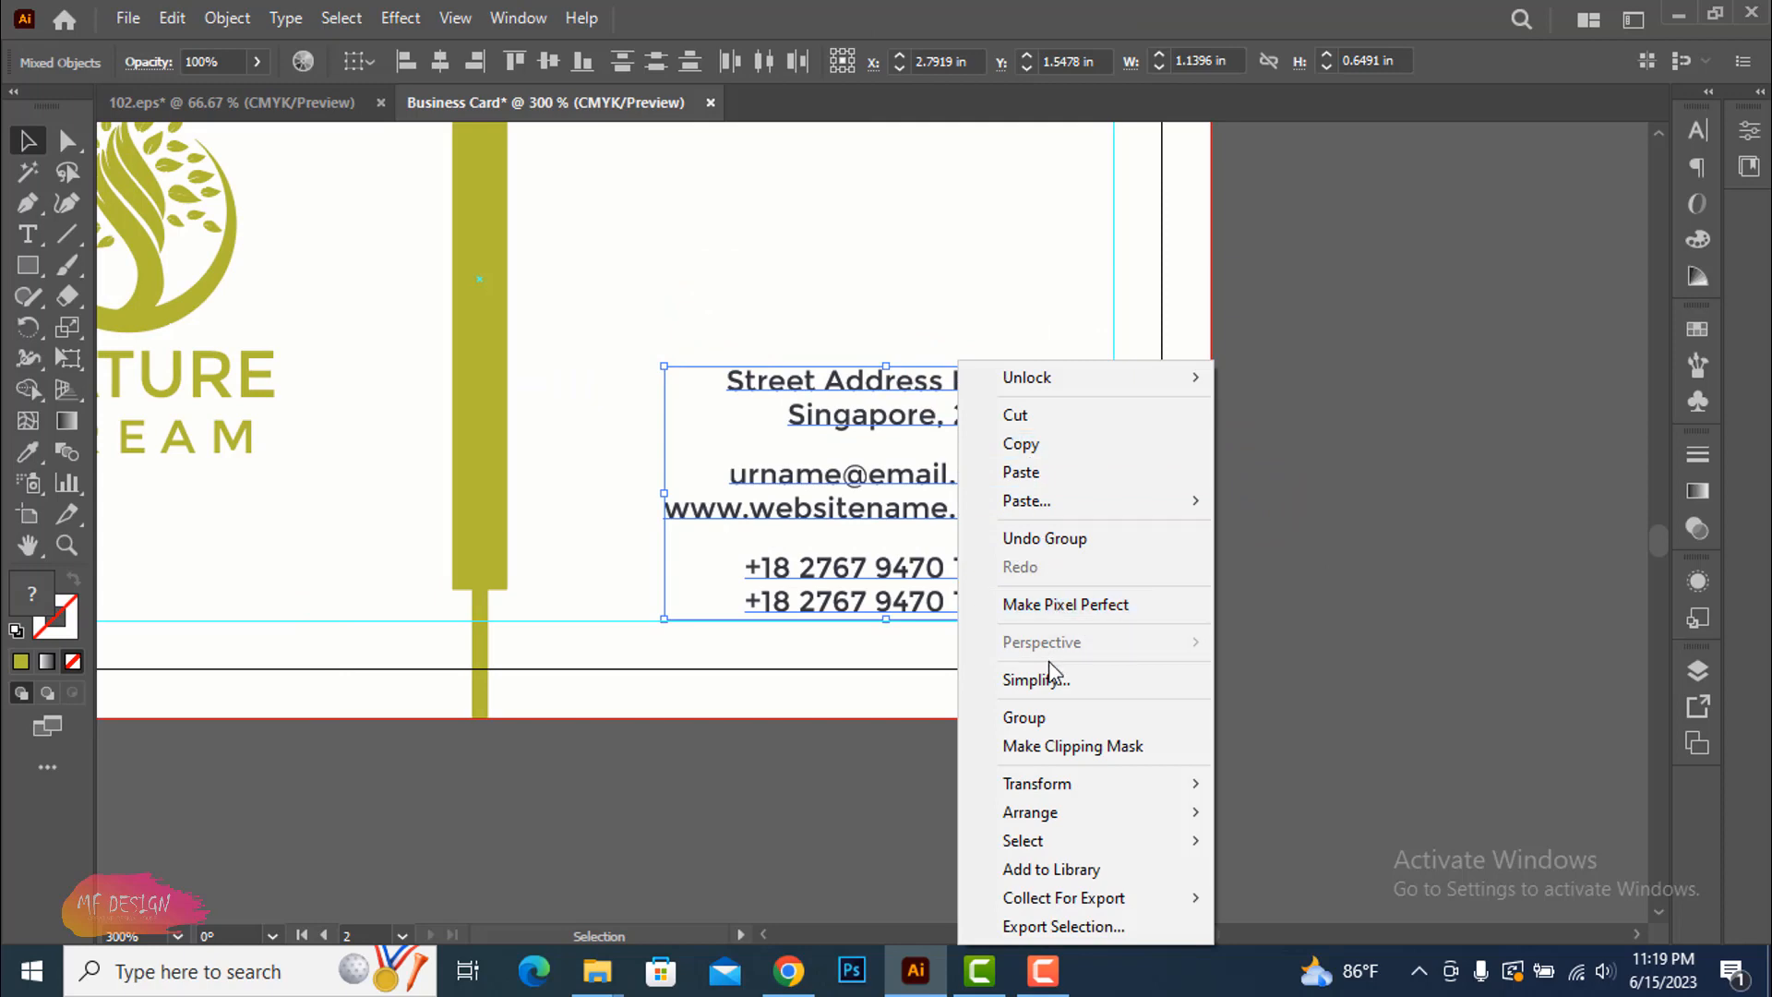
{"action": "left_click", "coordinate": [1059, 721]}
{"action": "left_click", "coordinate": [1312, 718]}
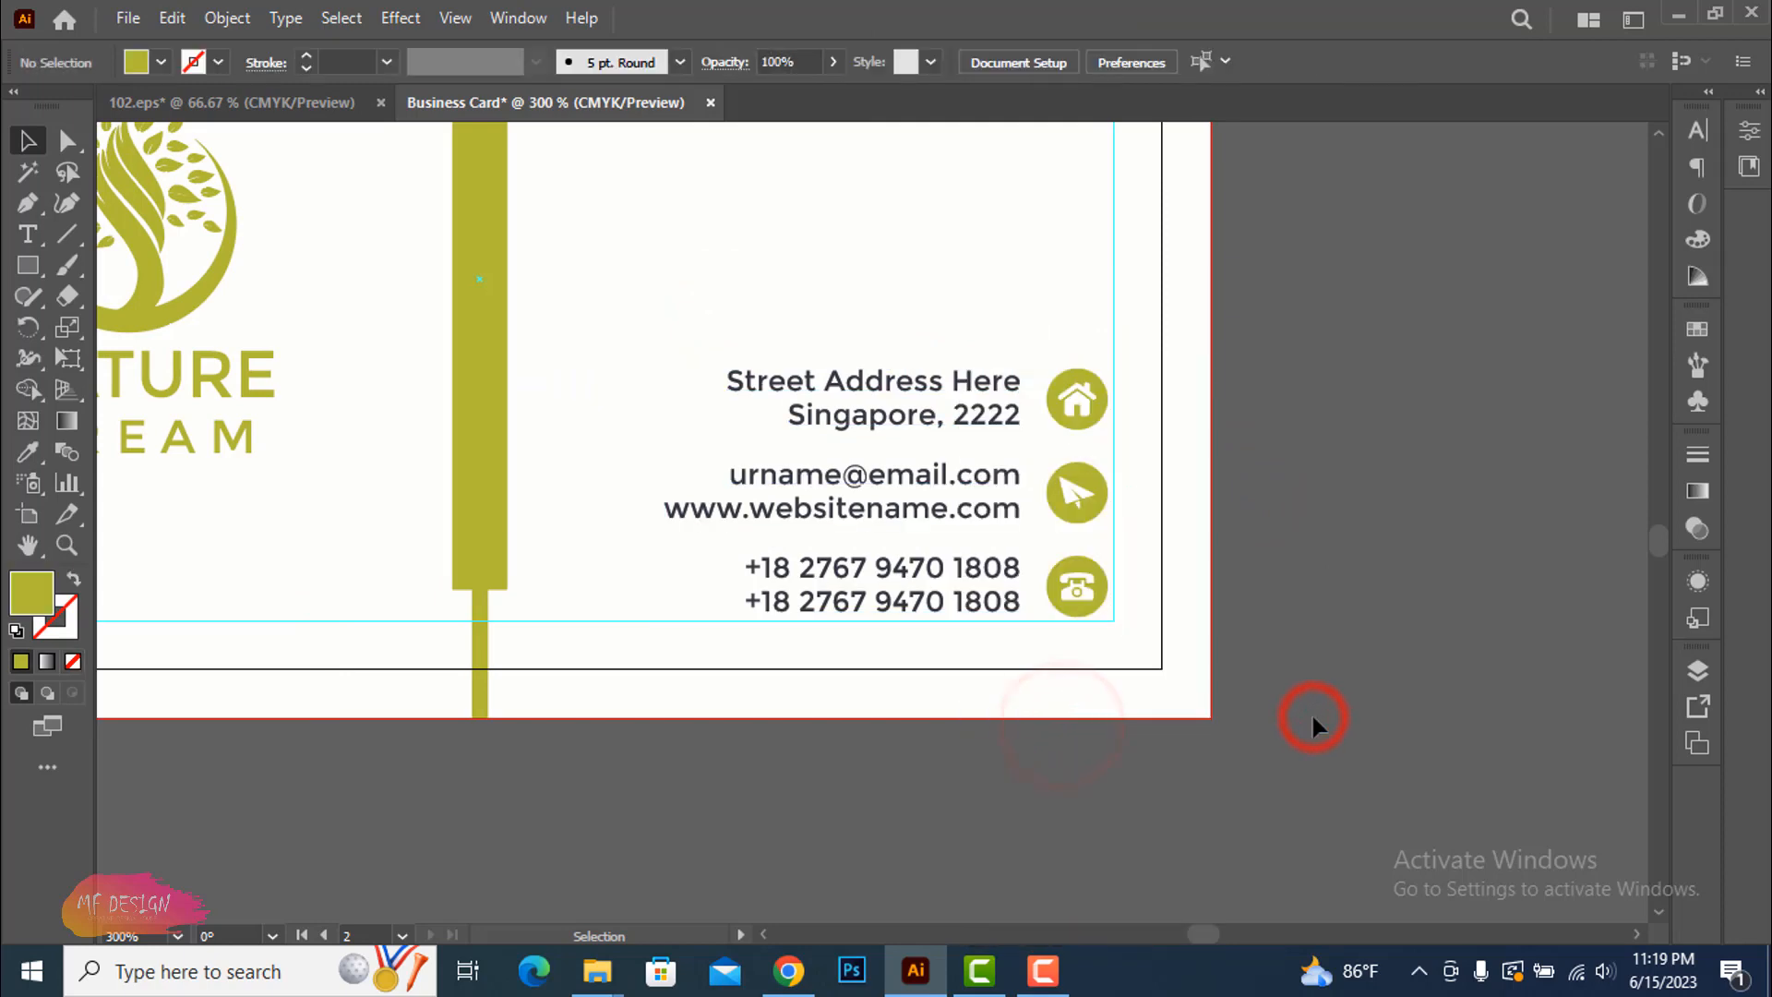
{"action": "key", "text": "ctrl+minus"}
{"action": "key", "text": "ctrl+minus"}
{"action": "scroll", "coordinate": [1370, 718], "scroll_direction": "up", "scroll_amount": 14}
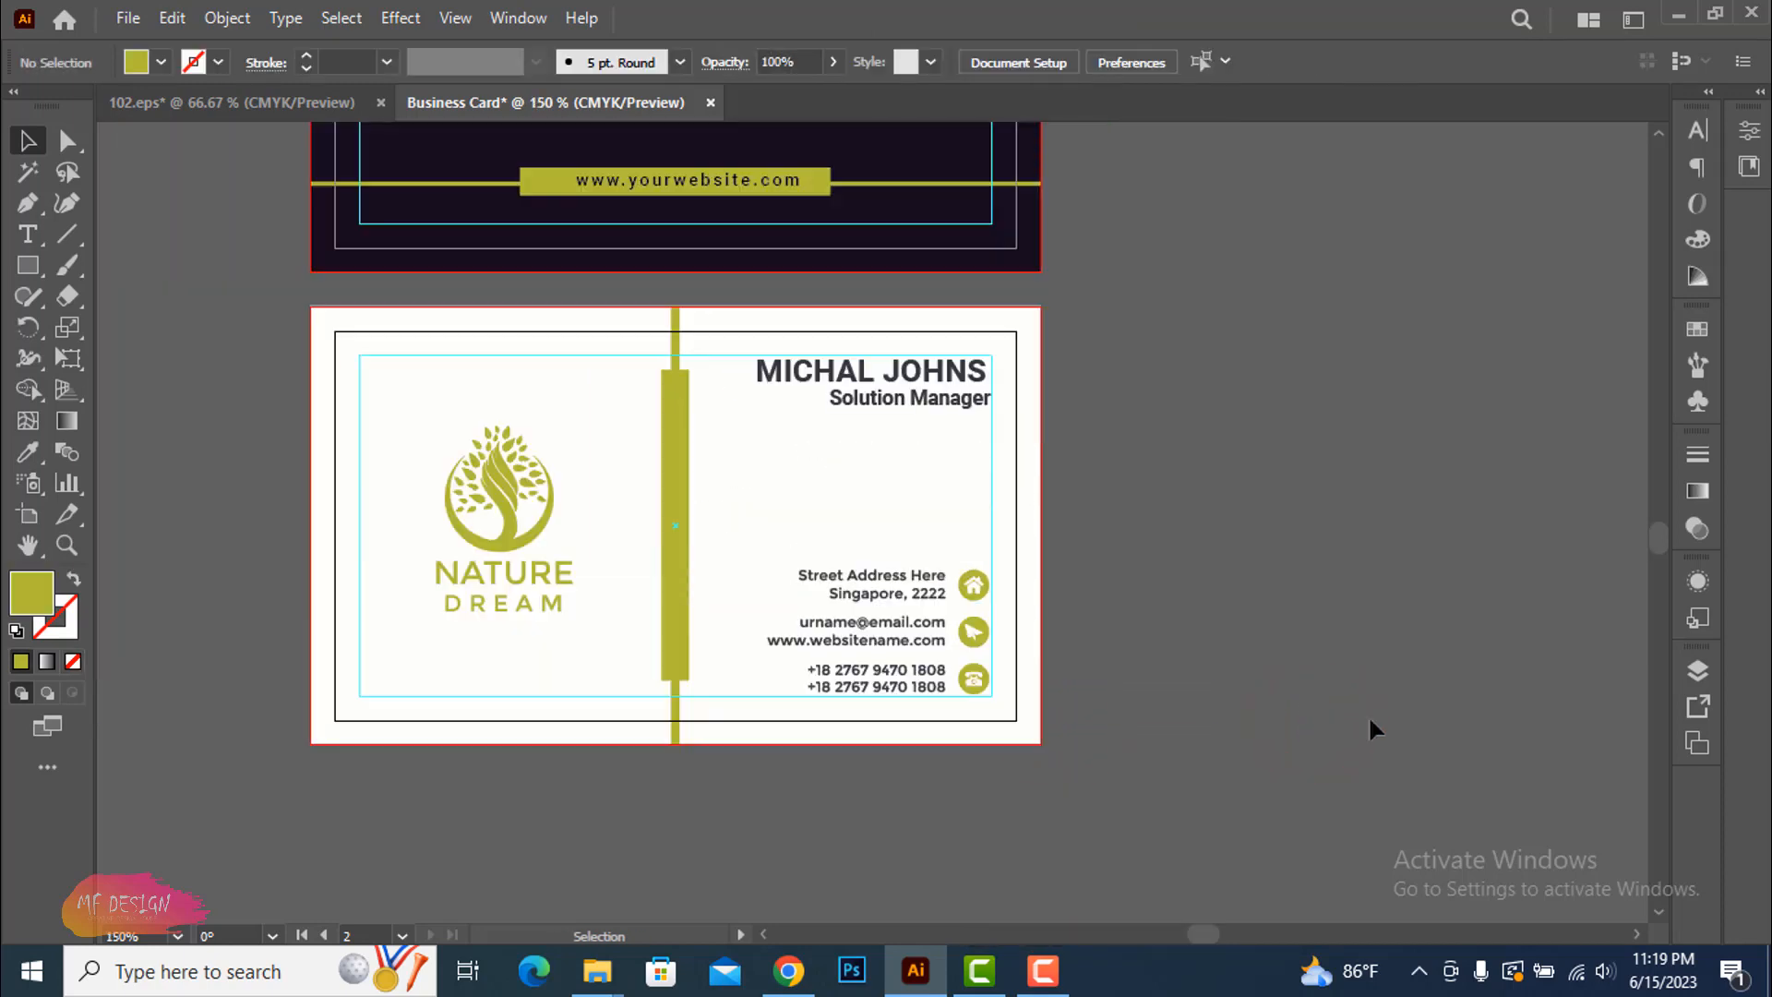
{"action": "left_click_drag", "start_coordinate": [1297, 645], "coordinate": [1504, 648]}
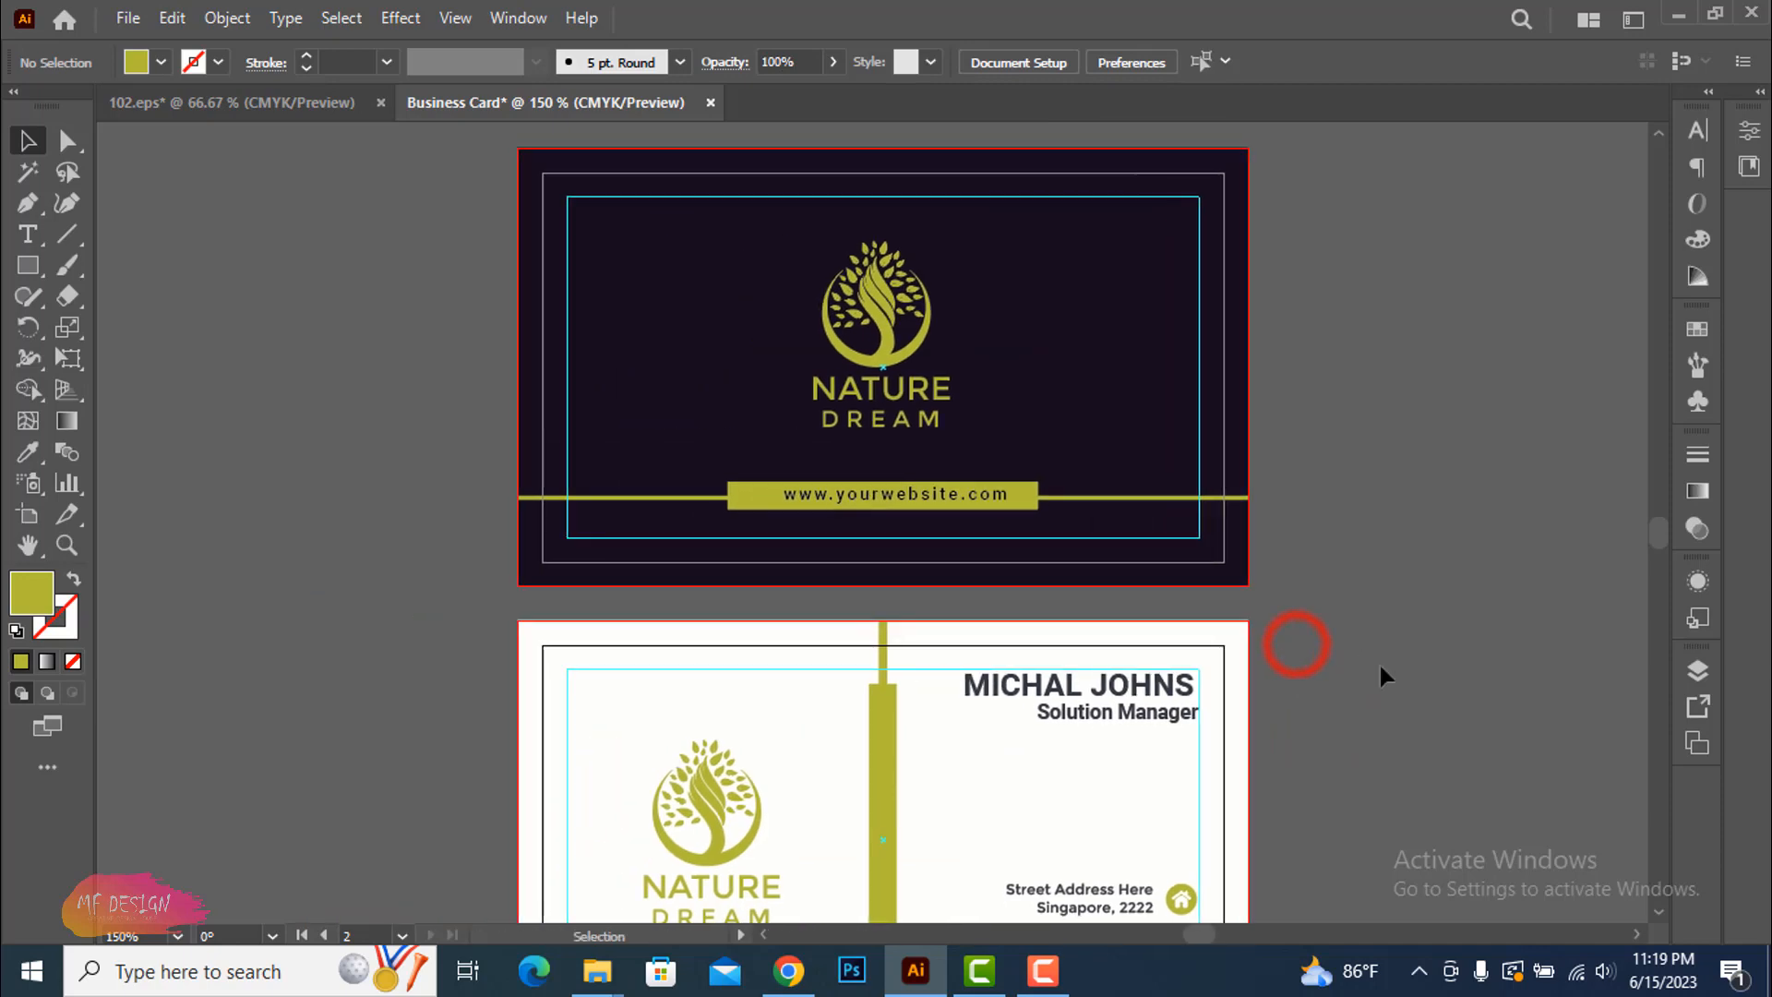
Bring the dotted world map from the 102.eps document into the Business Card document and position it across the dark card side
{"action": "left_click", "coordinate": [230, 102]}
{"action": "left_click", "coordinate": [1433, 613]}
{"action": "left_click", "coordinate": [793, 595]}
{"action": "left_click_drag", "start_coordinate": [792, 591], "coordinate": [1016, 314]}
{"action": "left_click", "coordinate": [1320, 384]}
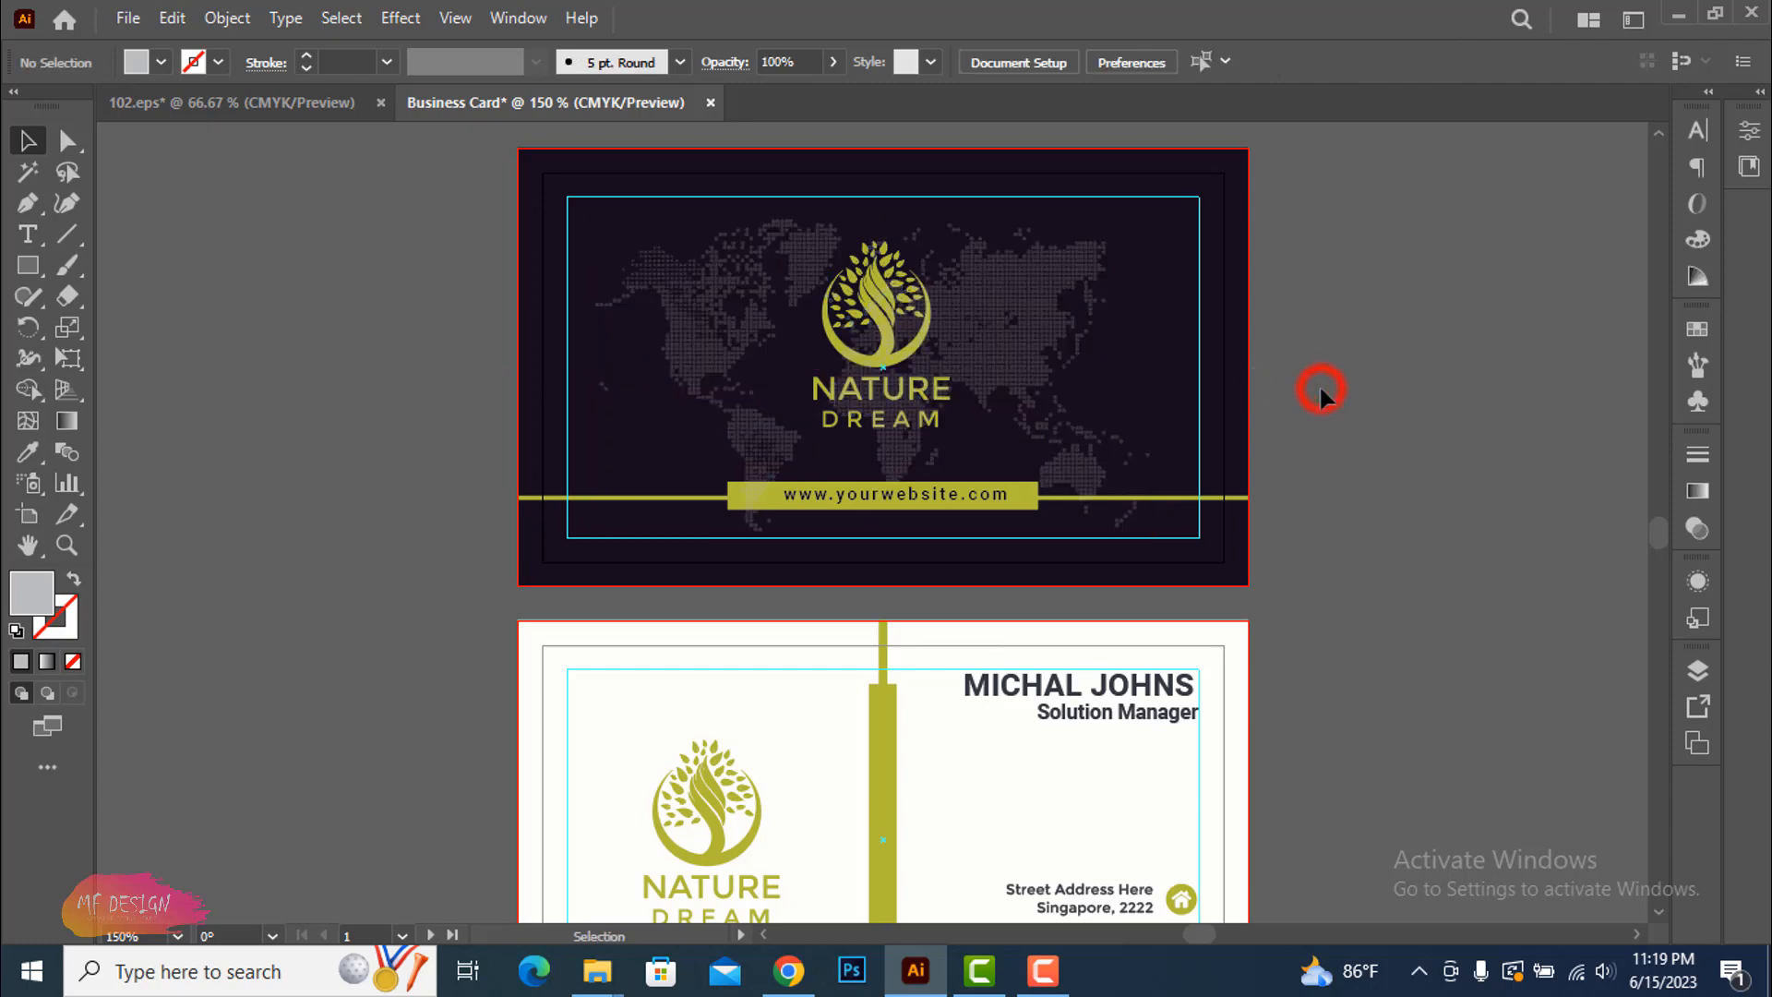
{"action": "left_click", "coordinate": [1344, 472]}
Set the opacity of the world map on the dark card side to 15%
{"action": "scroll", "coordinate": [1368, 612], "scroll_direction": "down", "scroll_amount": 2}
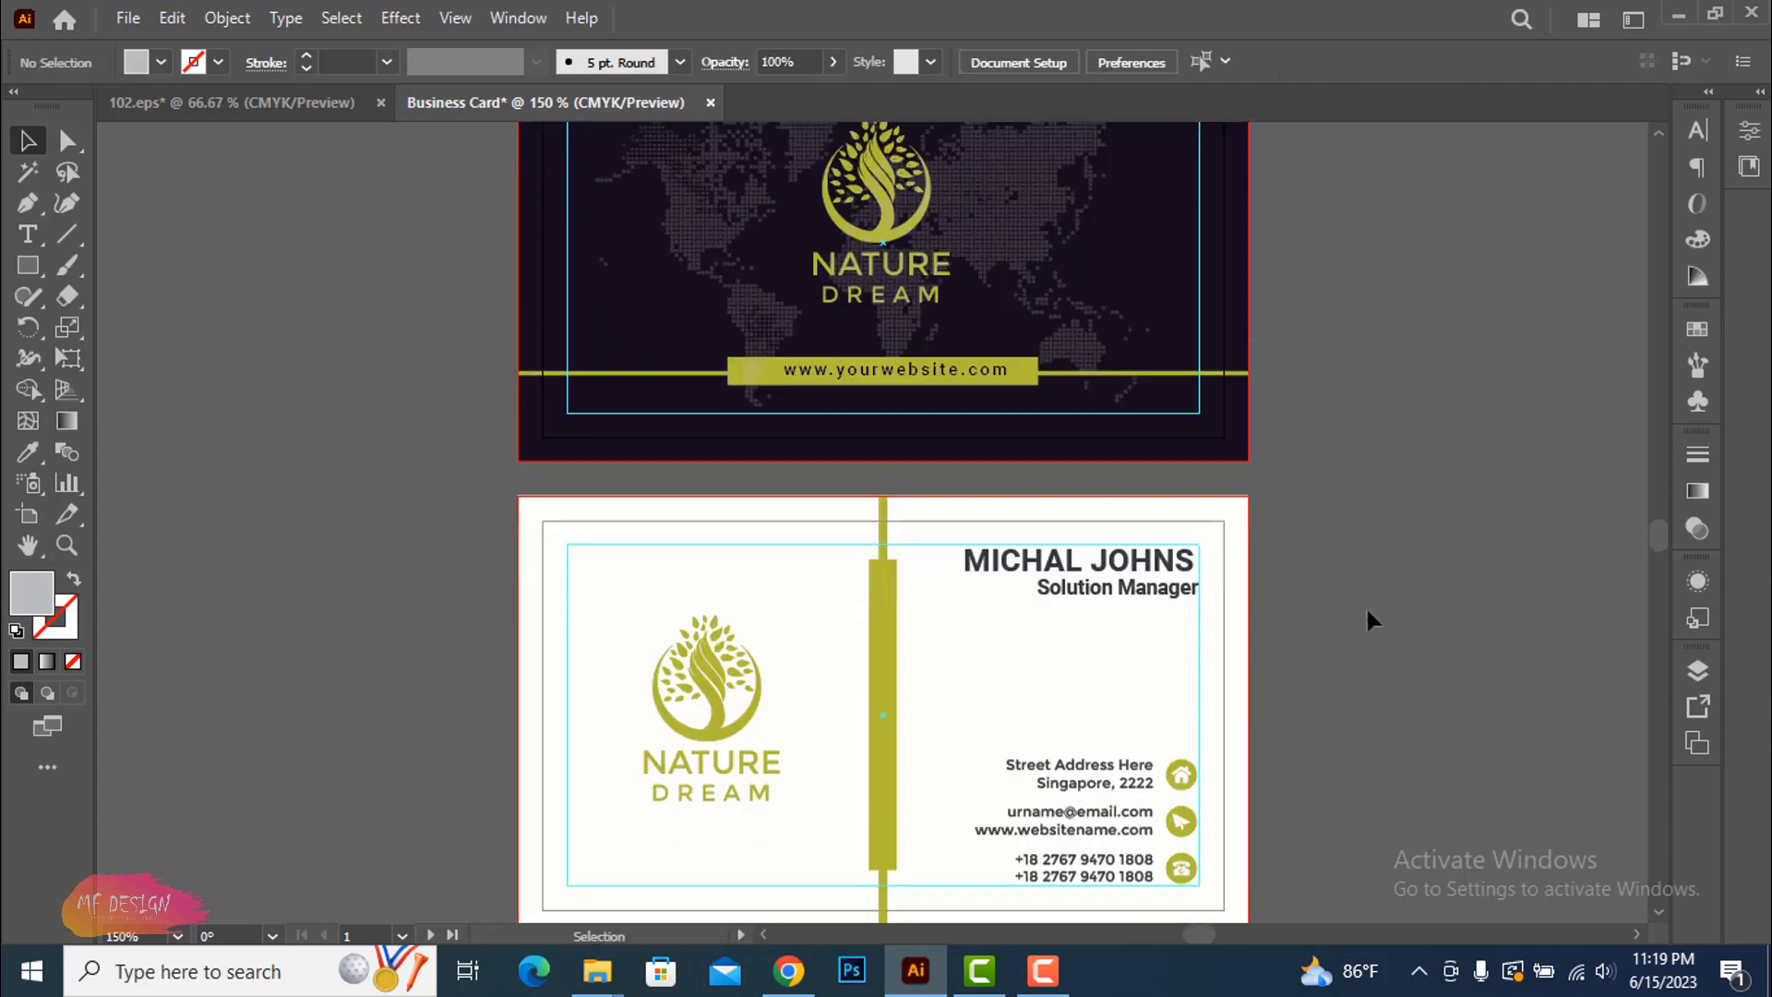
{"action": "key", "text": "ctrl+minus"}
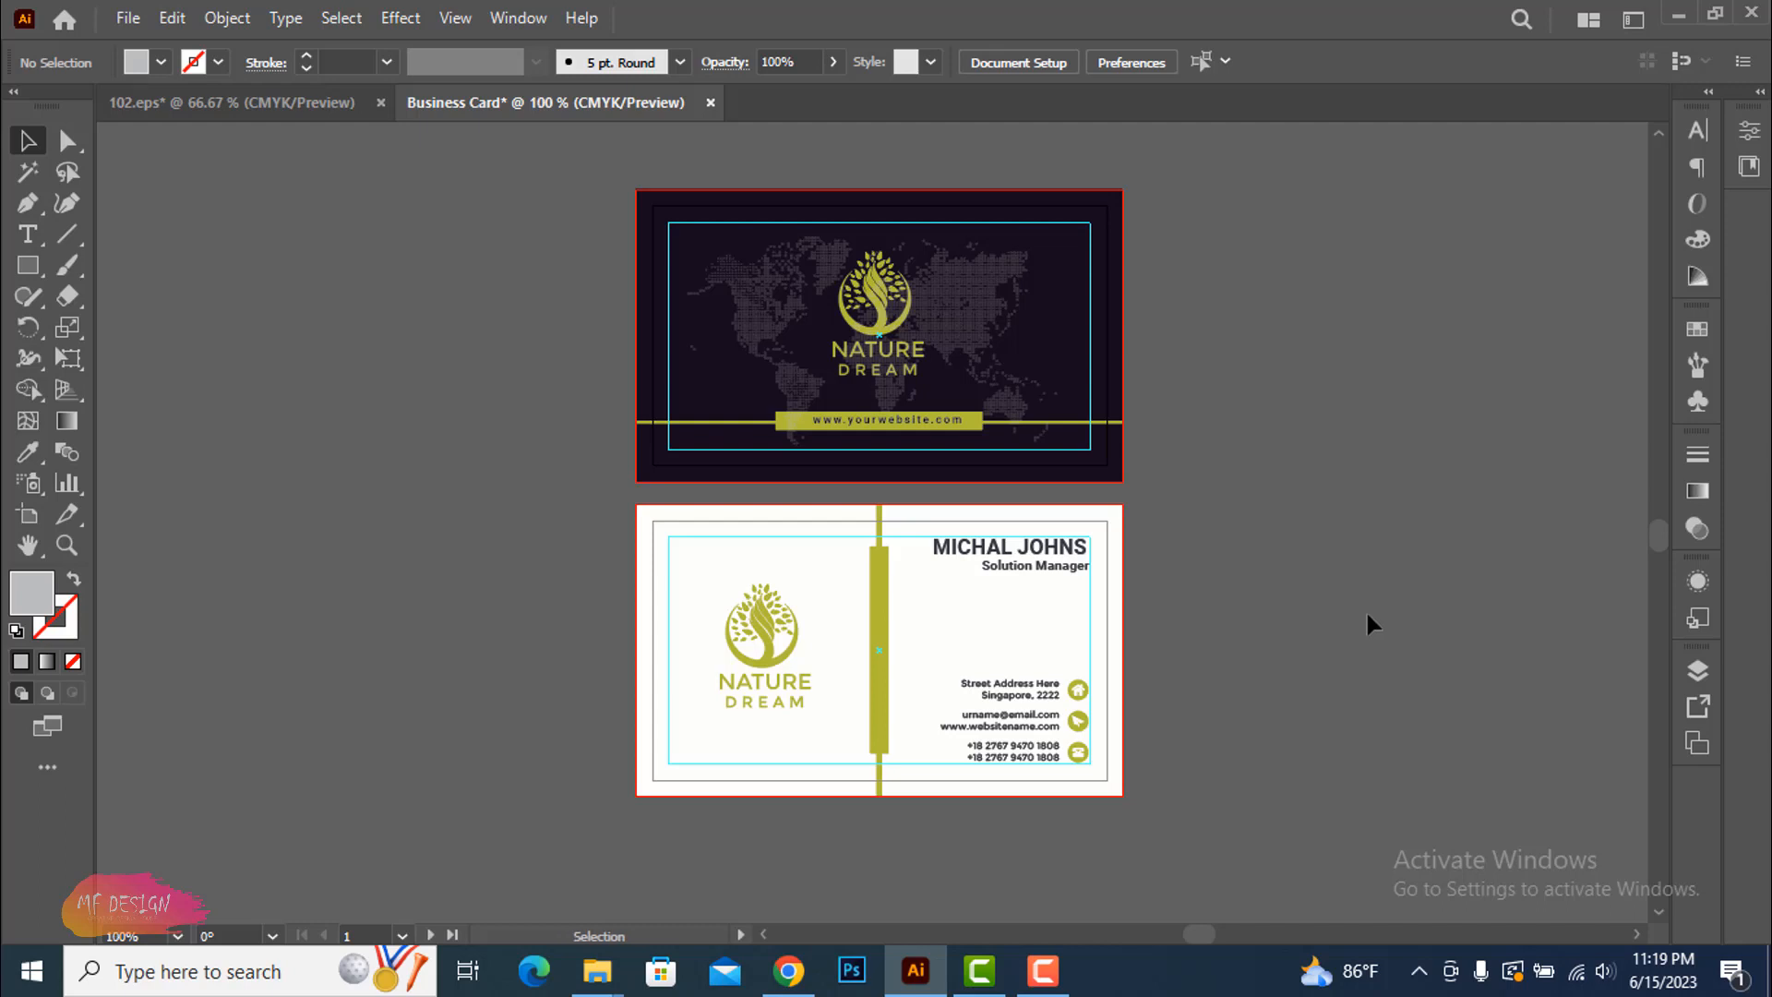
{"action": "scroll", "coordinate": [1368, 620], "scroll_direction": "up", "scroll_amount": 1}
{"action": "left_click", "coordinate": [897, 314]}
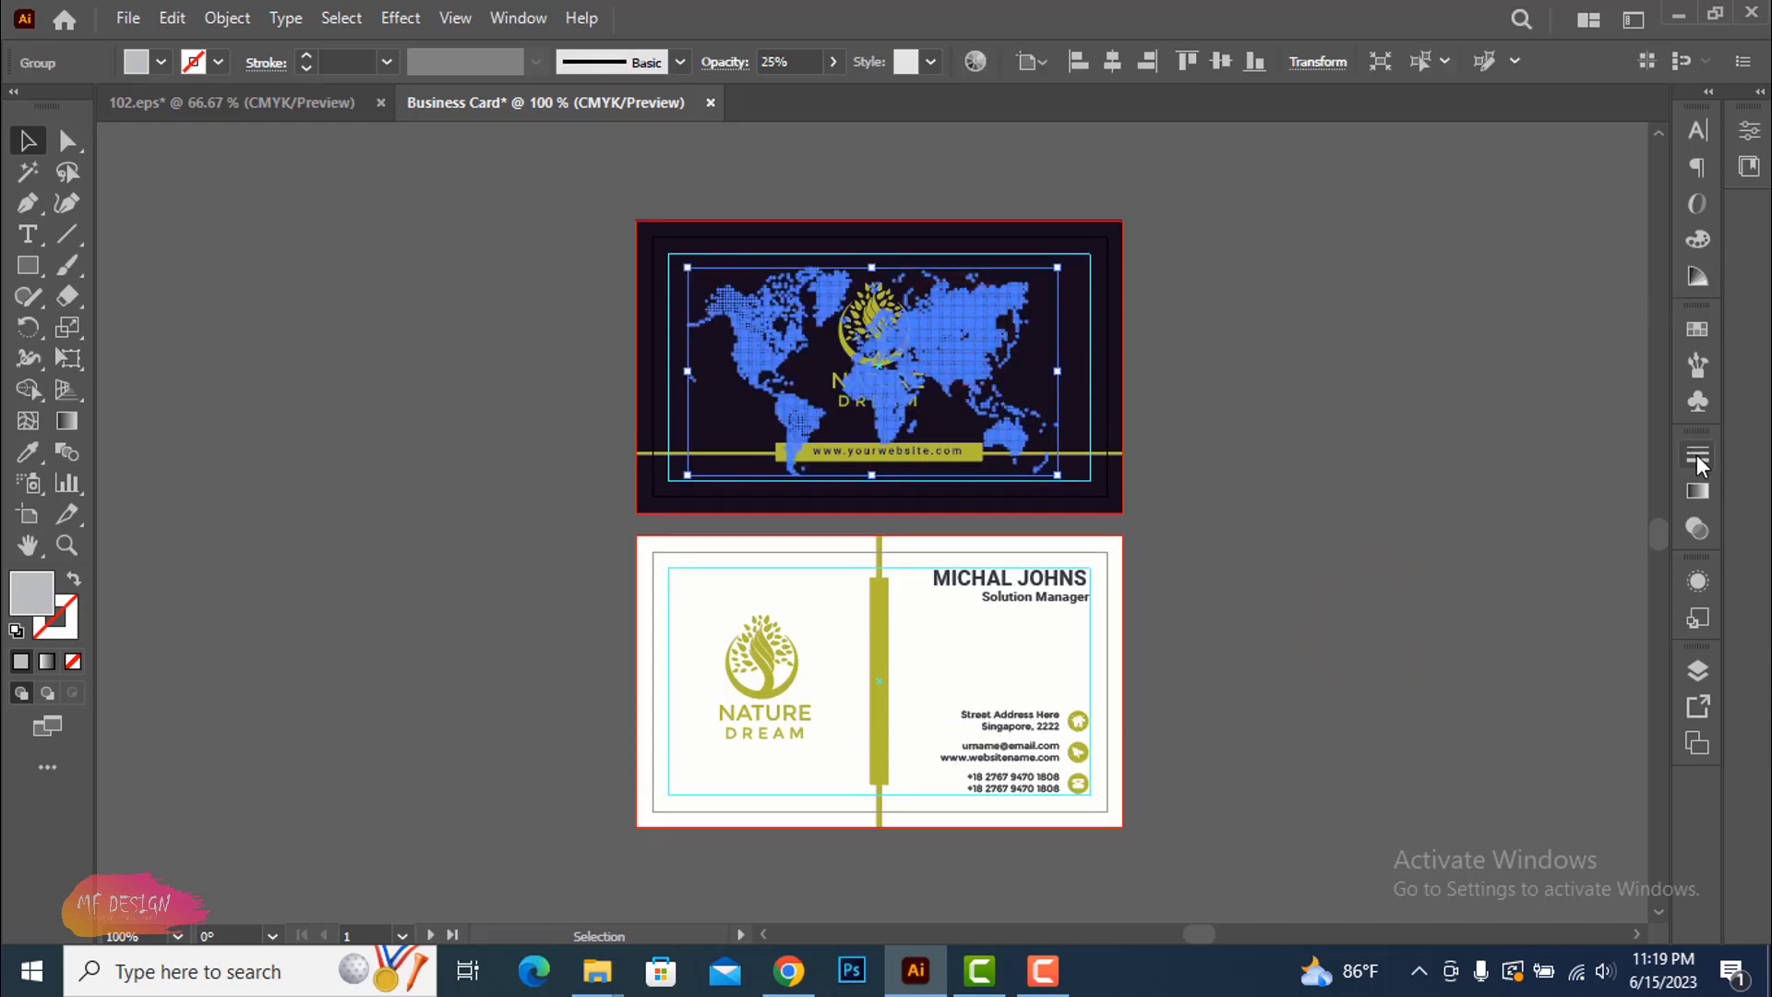
{"action": "left_click", "coordinate": [1698, 524]}
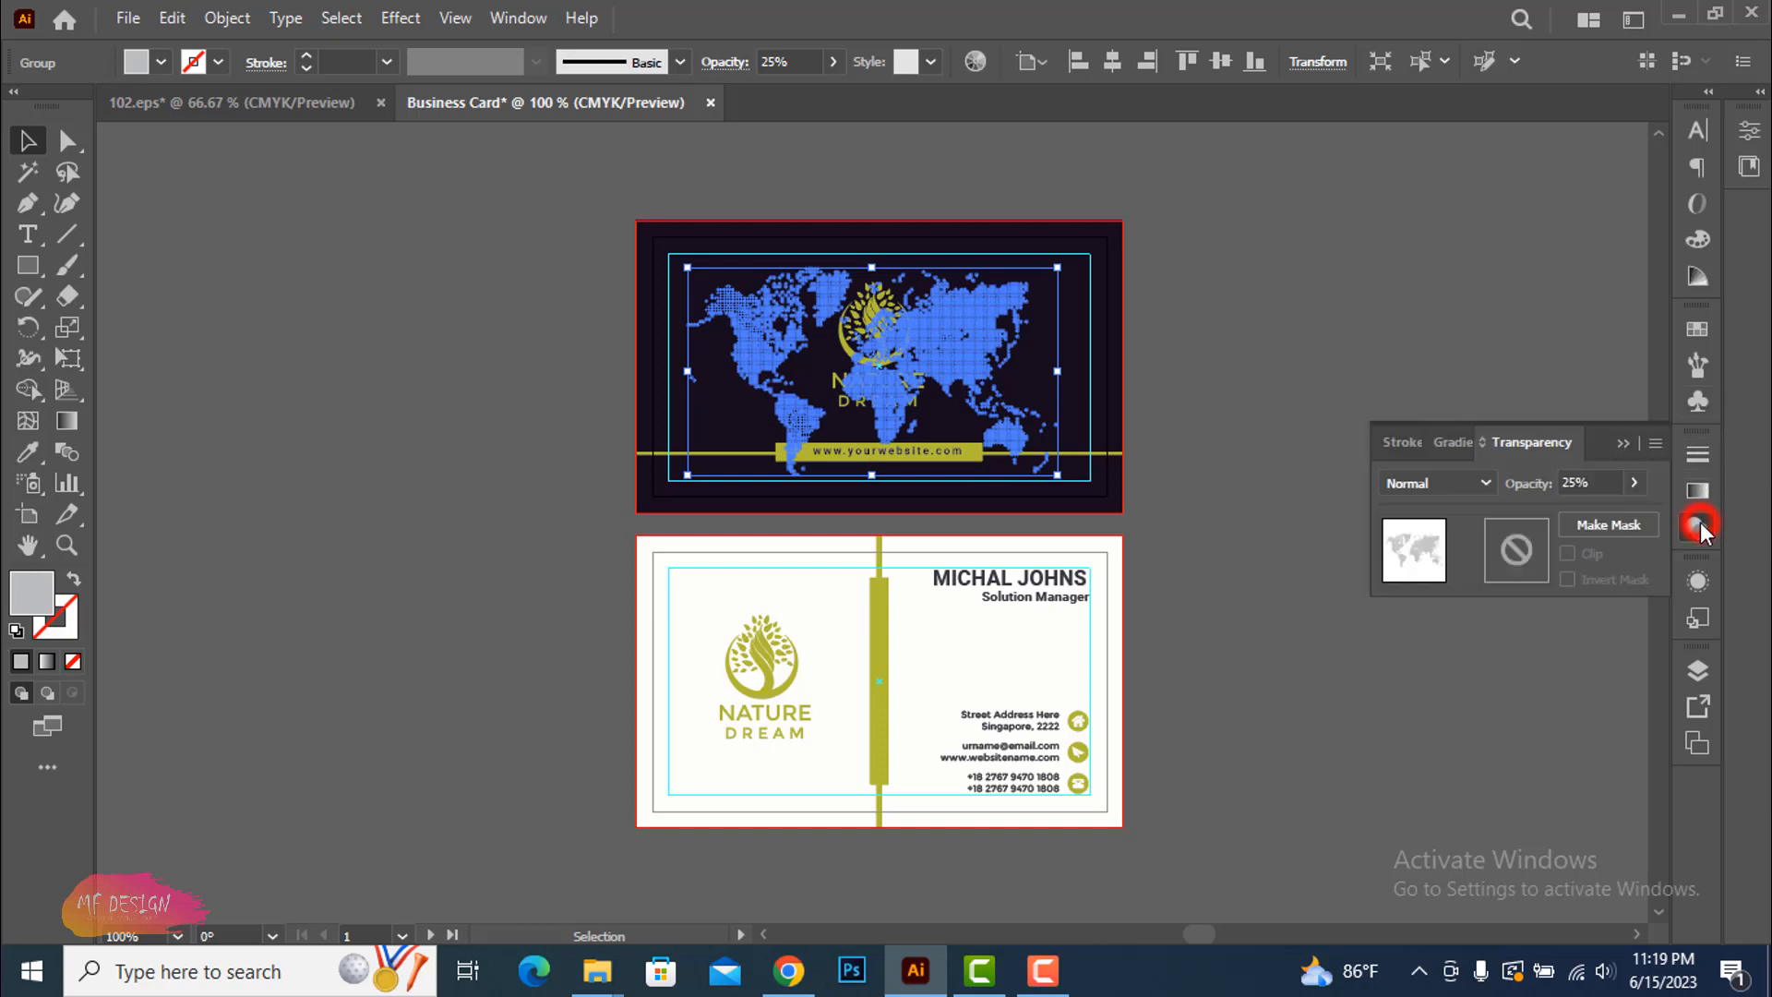
{"action": "left_click", "coordinate": [1591, 482]}
{"action": "type", "text": "15"}
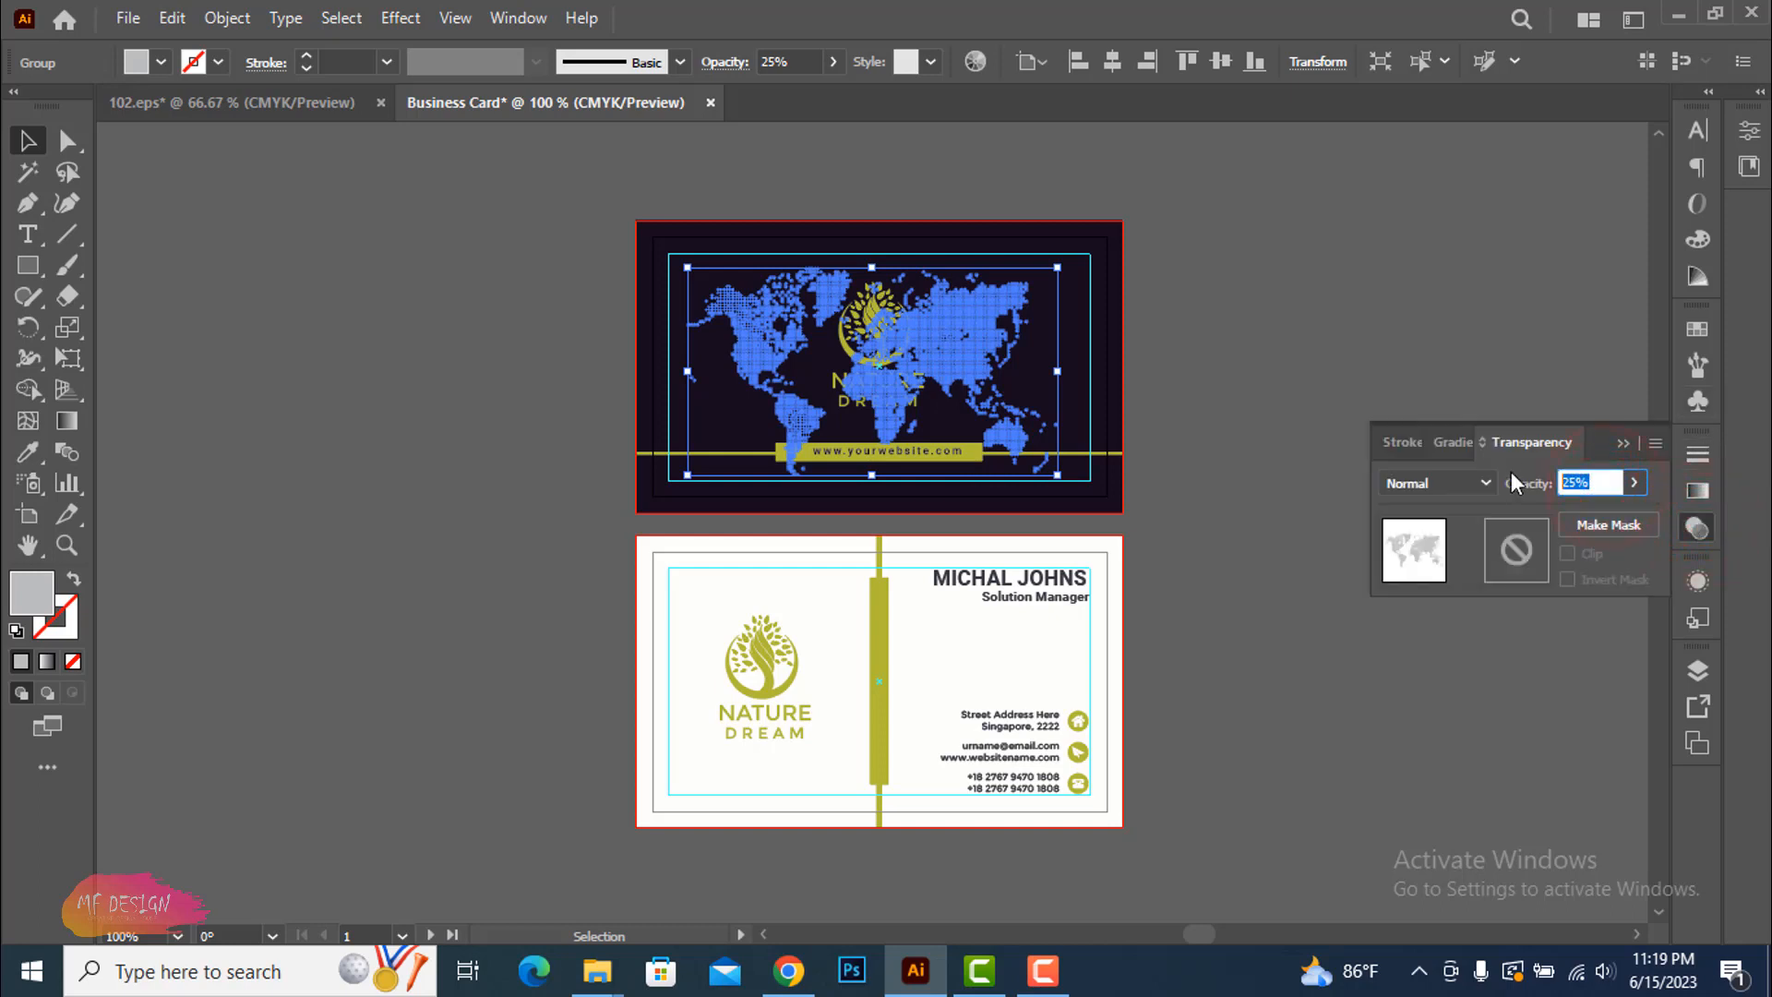
{"action": "left_click", "coordinate": [1621, 443]}
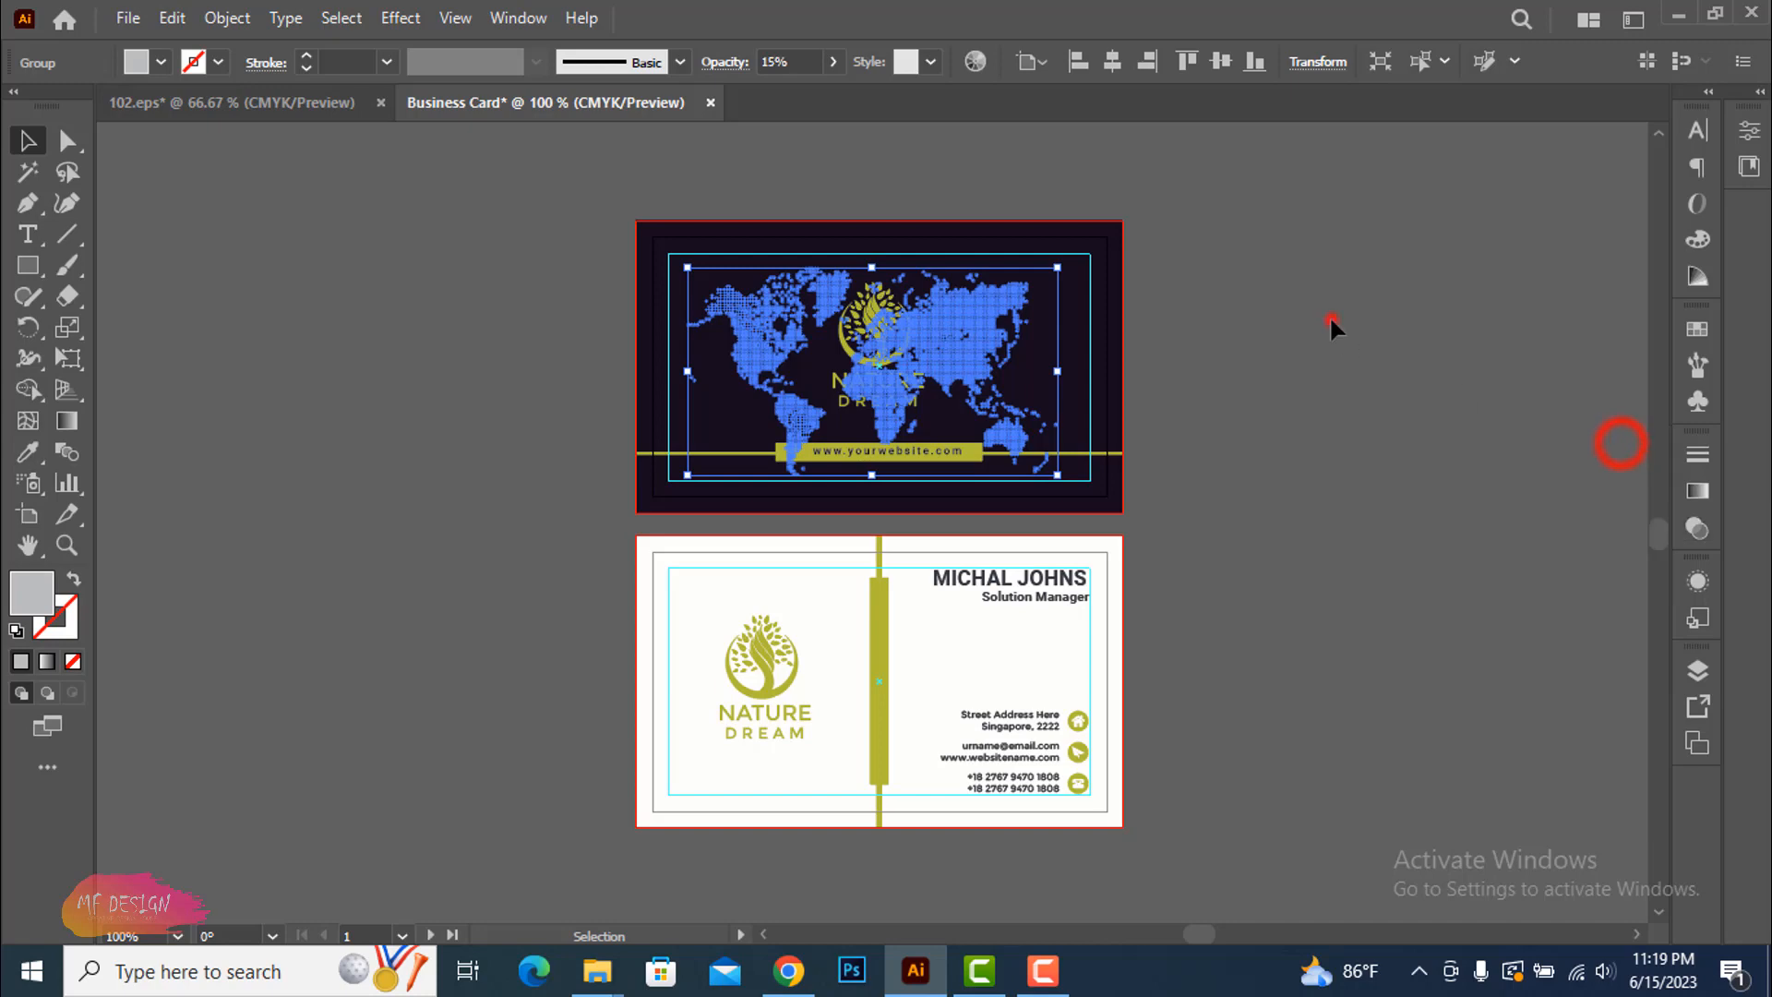
{"action": "left_click", "coordinate": [1332, 321]}
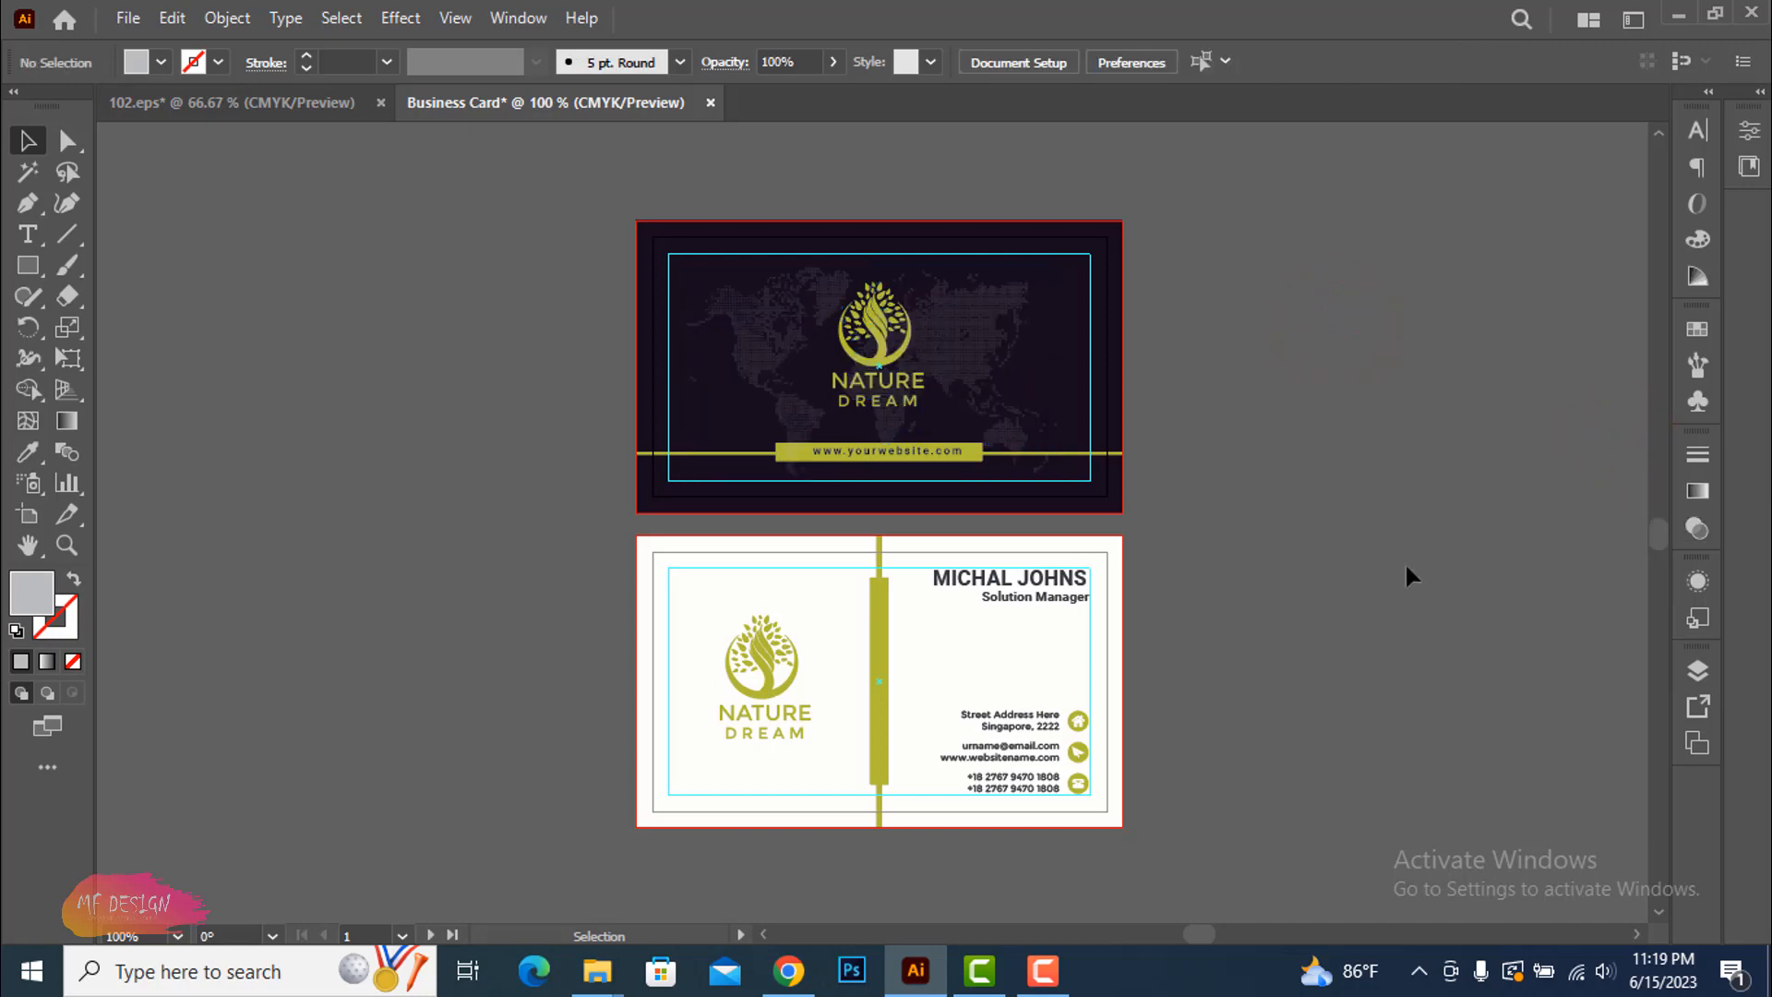